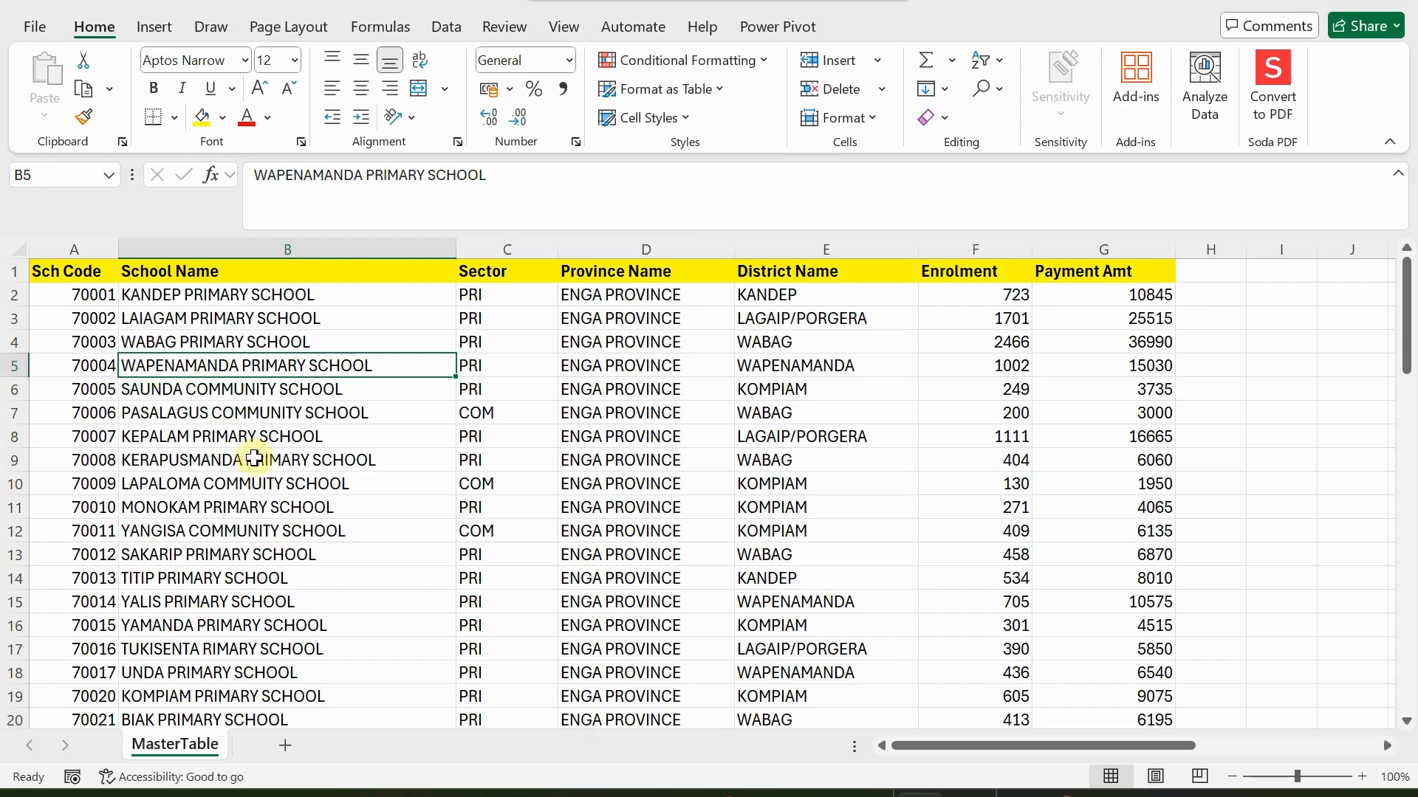
Switch to the blank Word document and write the first line "Date processing path Exel."
scroll(291, 475, "down", 1)
scroll(297, 480, "up", 1)
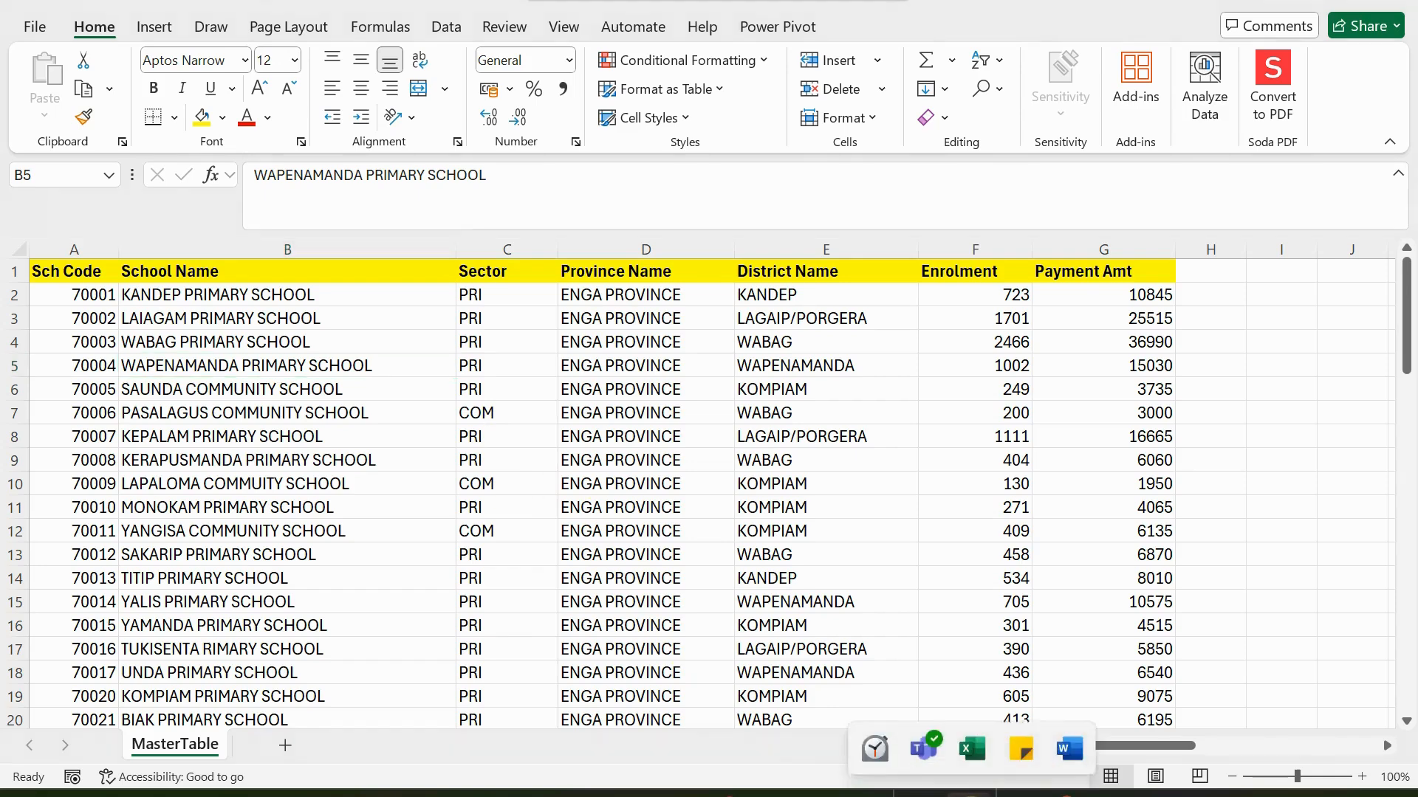
left_click(1077, 745)
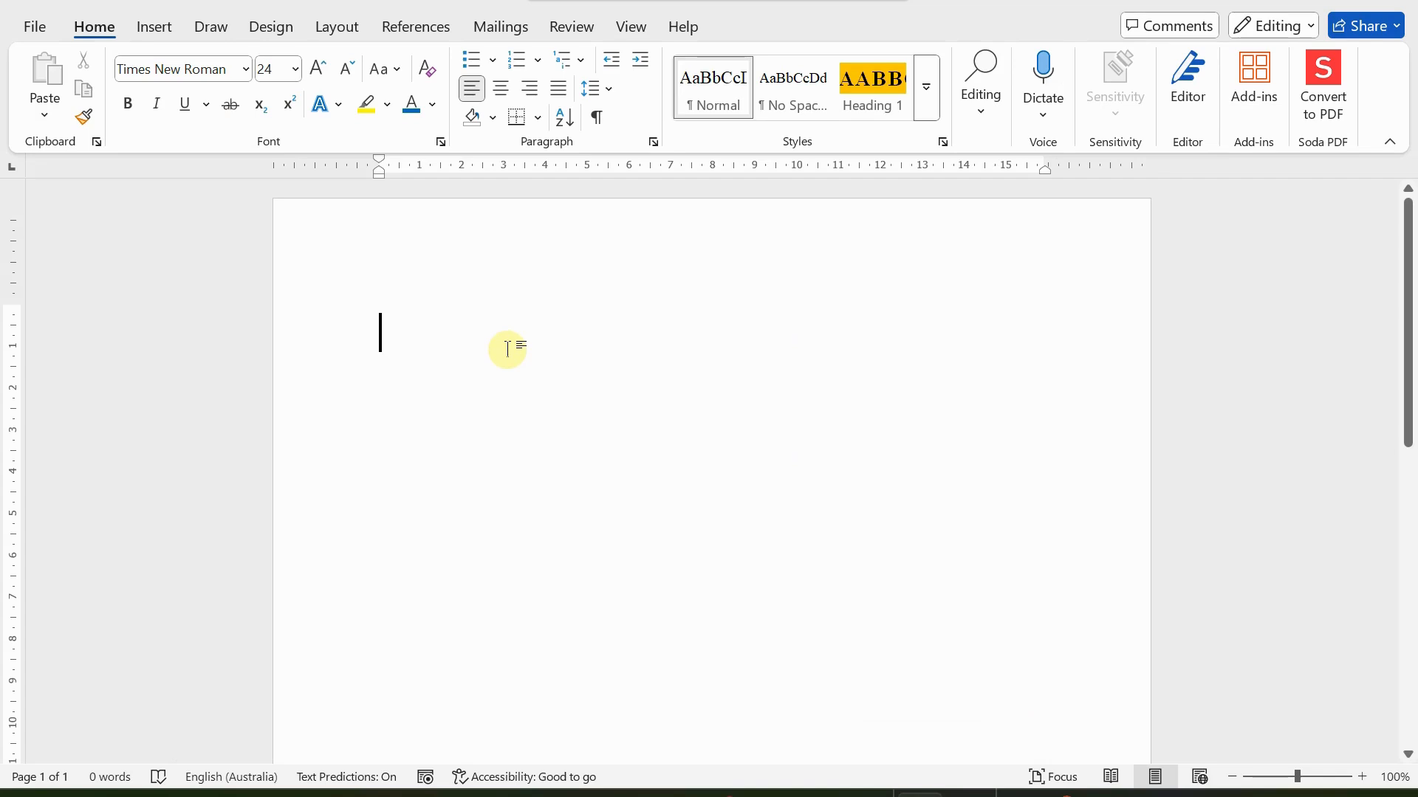
type("Da")
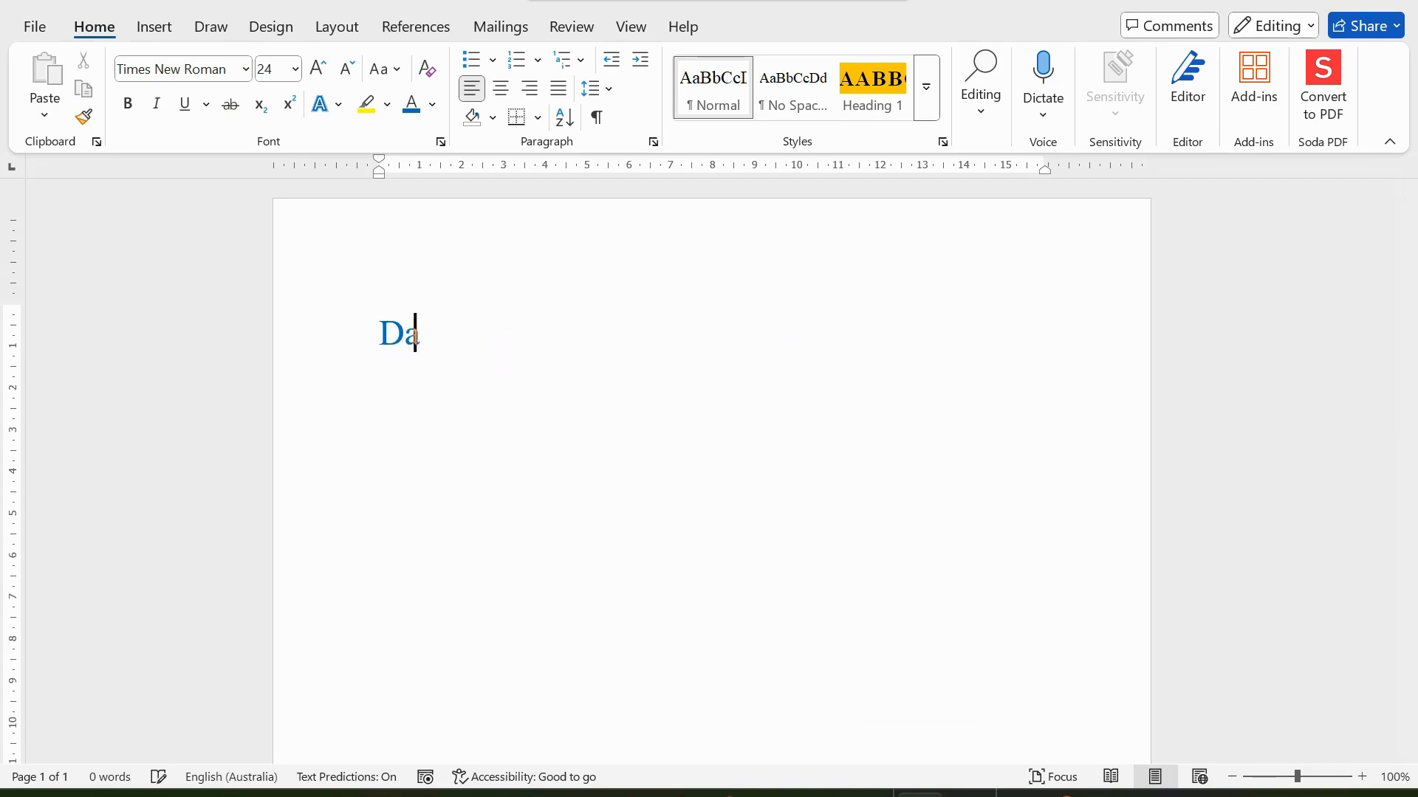
type("te processing ")
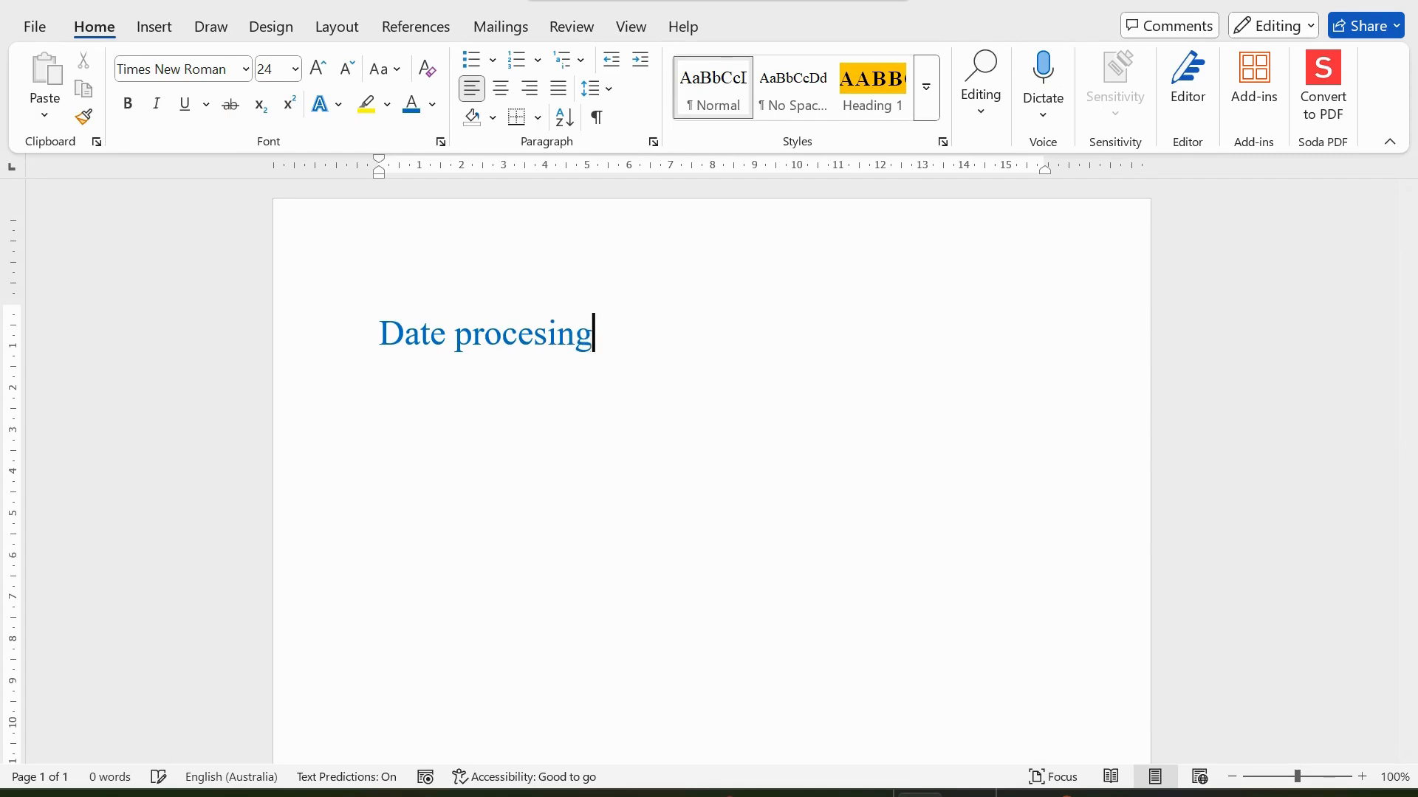
type("pather in")
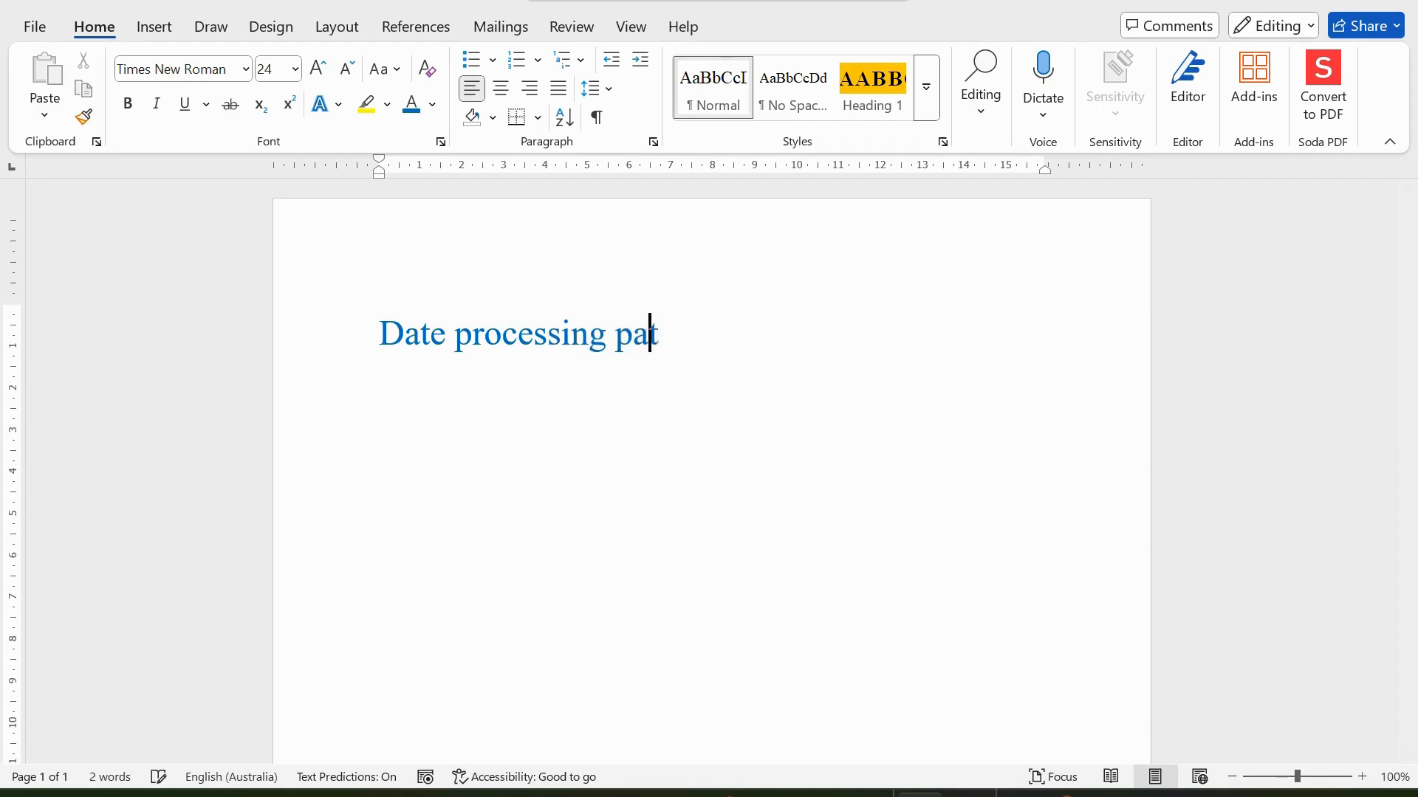
key("BackSpace")
key("BackSpace")
key("BackSpace")
key("BackSpace")
key("BackSpace")
type("Exel.")
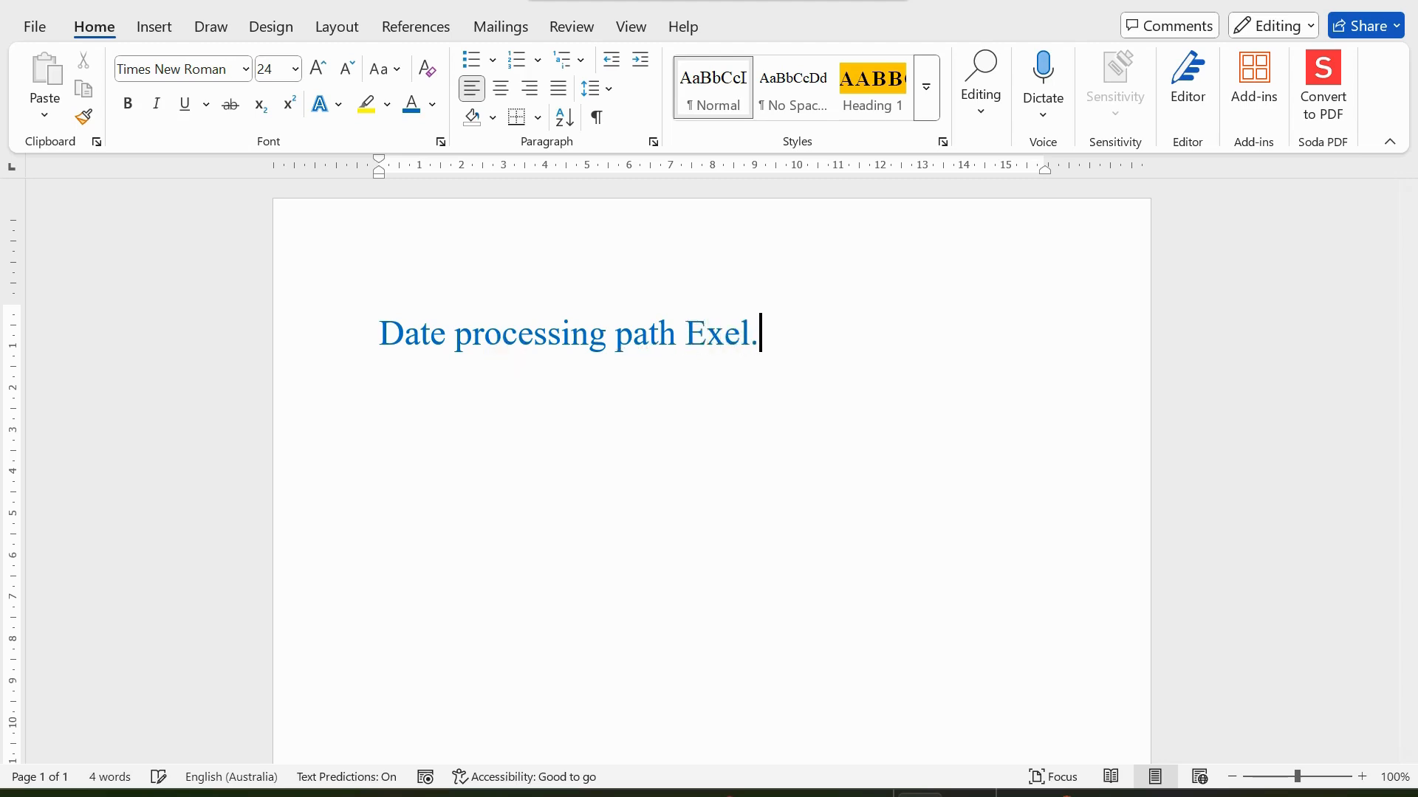
Add a second line reading "Data goes into Worksheets." below the heading
key("Return")
type("Data ")
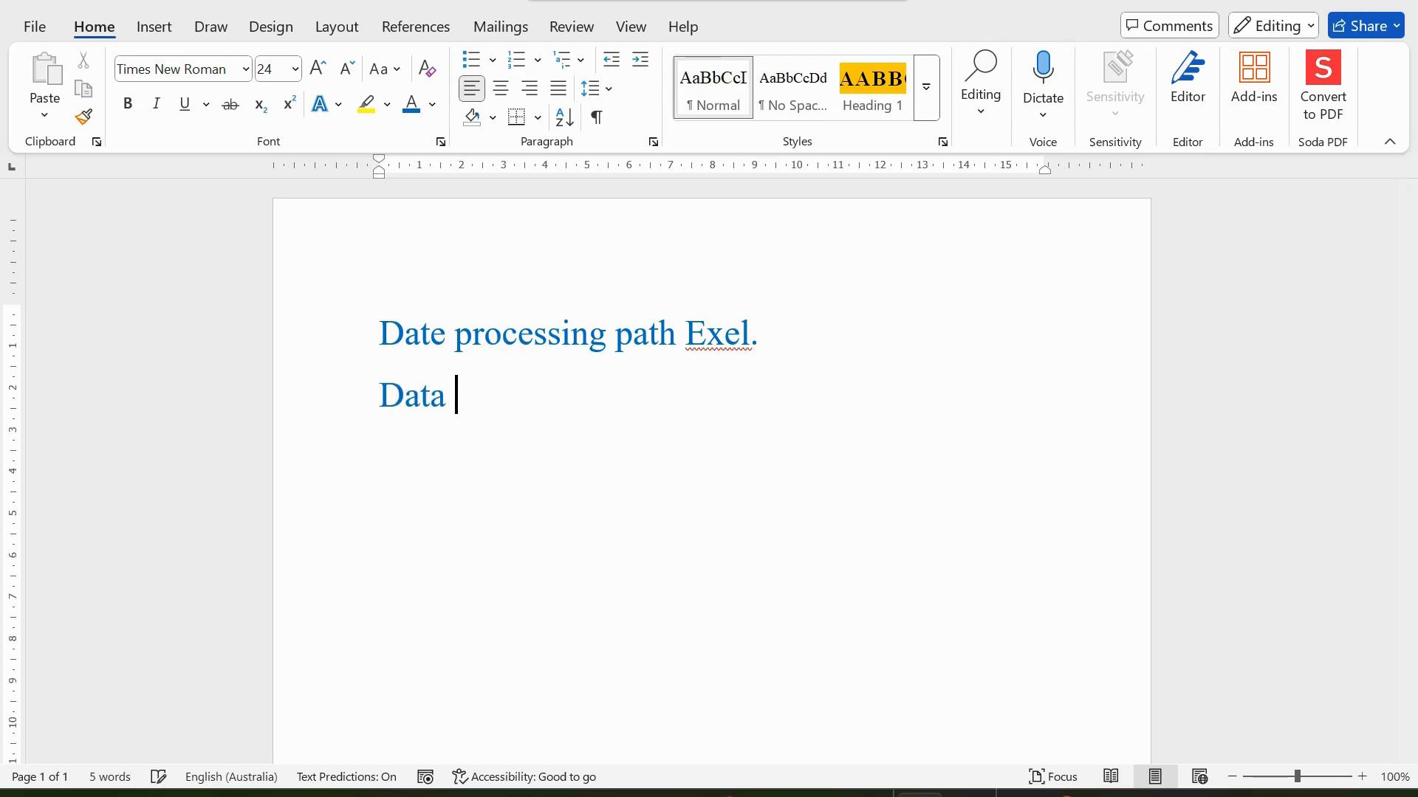
type("goes into")
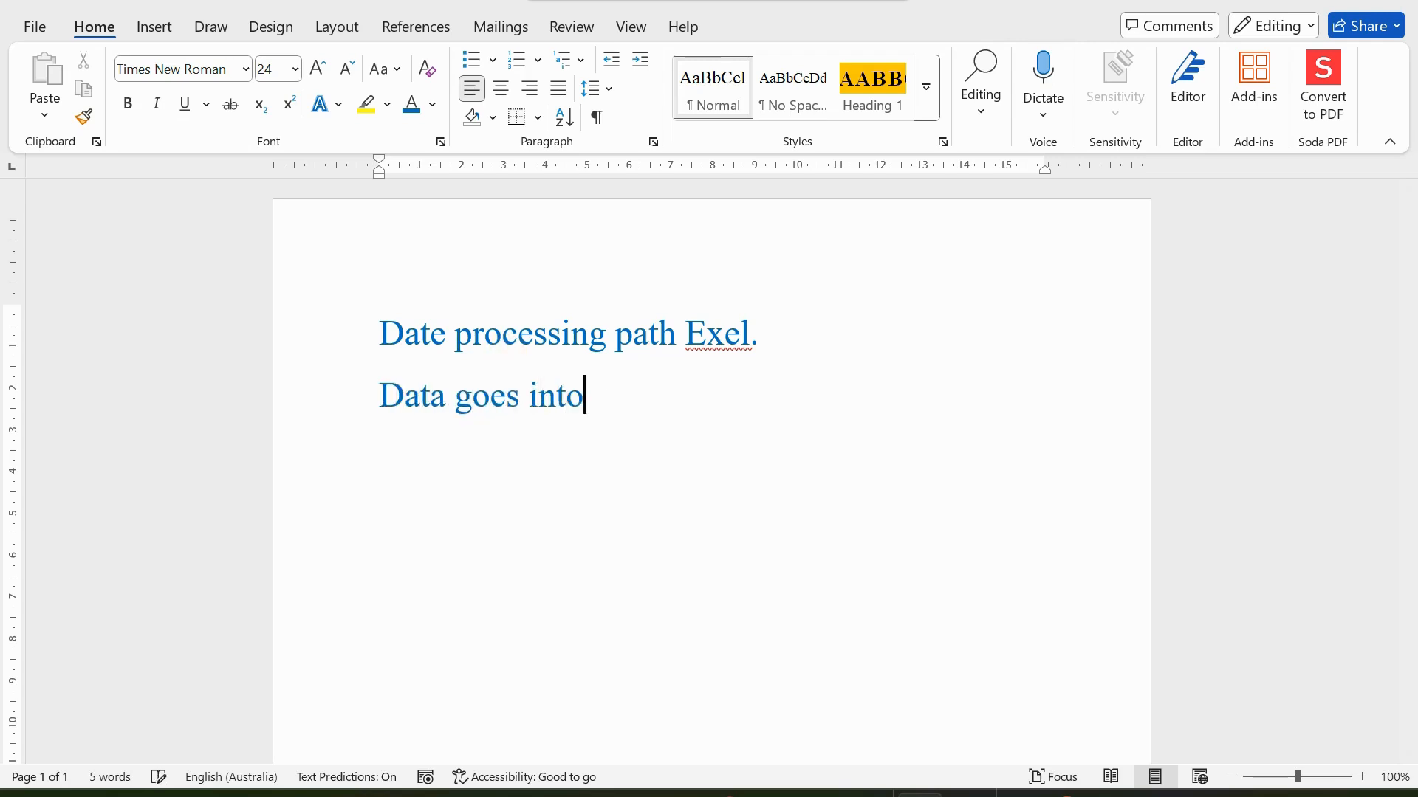
type(" wORKSHE")
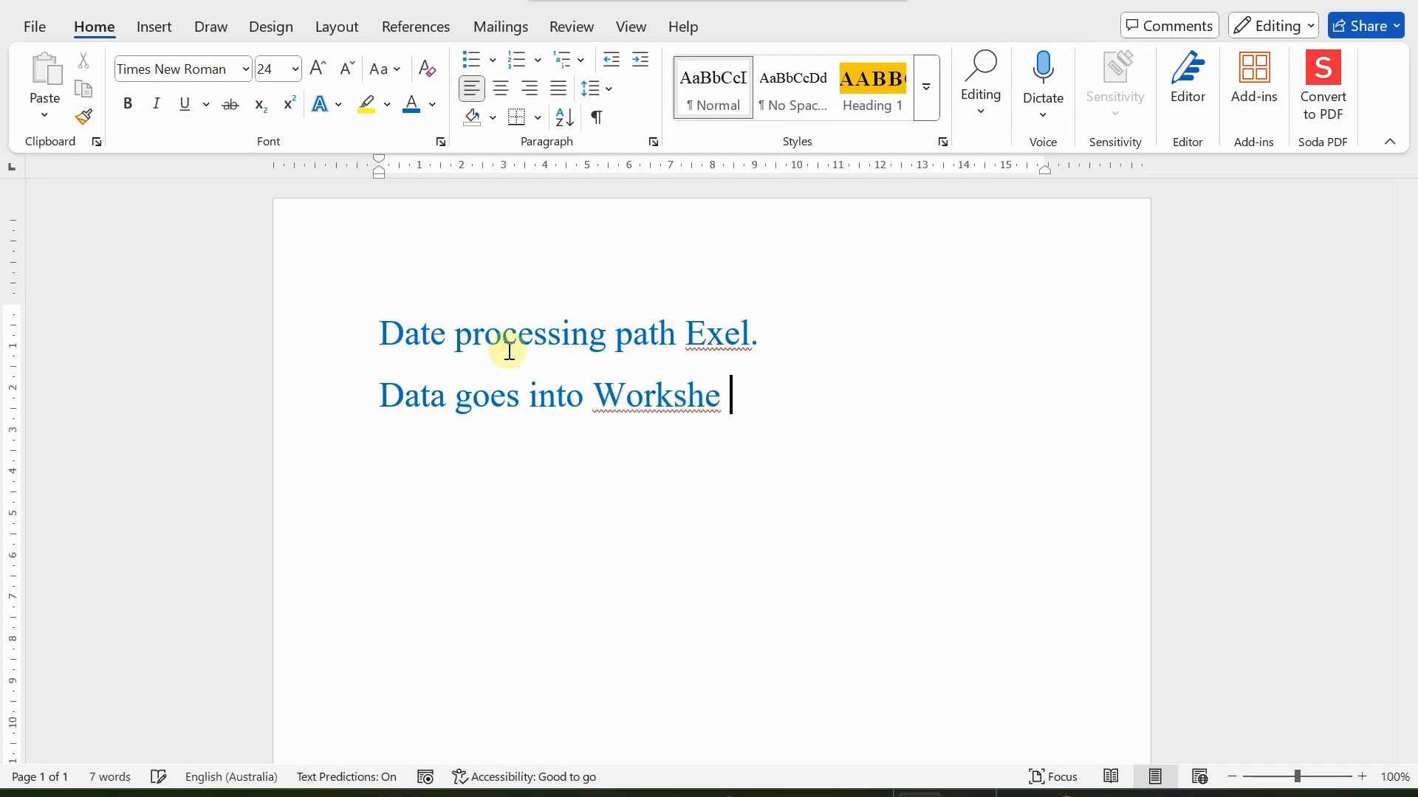
key("BackSpace")
key("BackSpace")
type("eets")
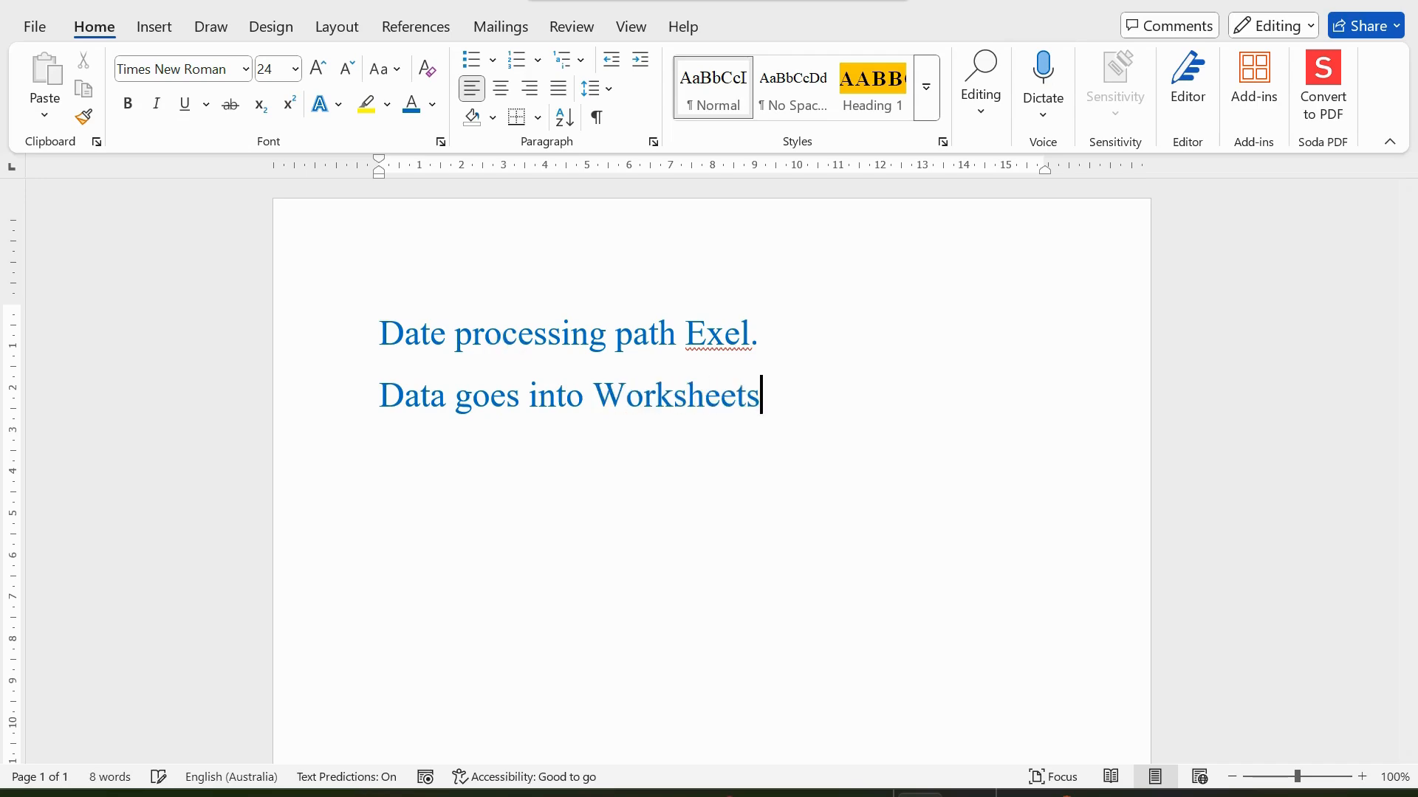
type(".")
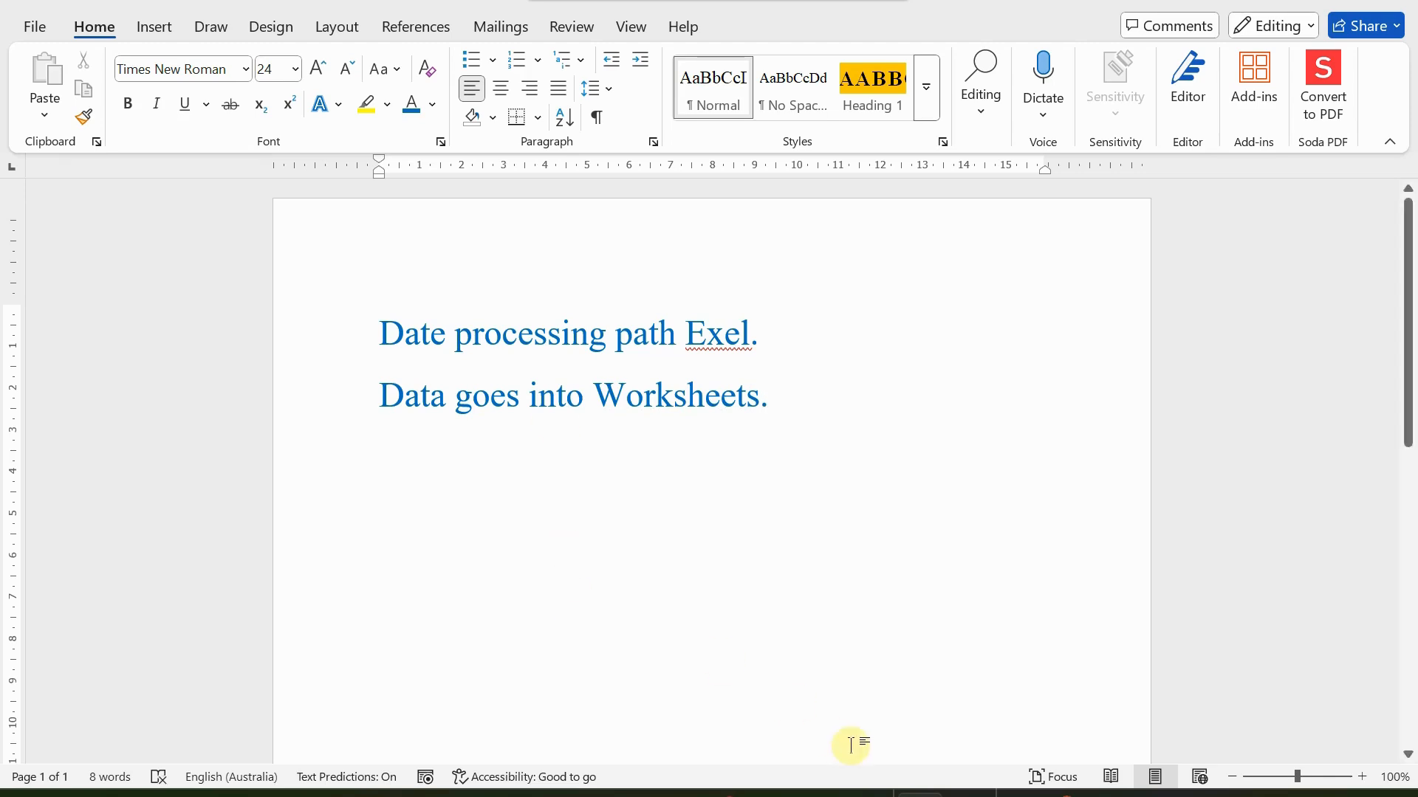
Switch to Excel to view the school data on MasterTable, and return to the Word document
left_click(927, 793)
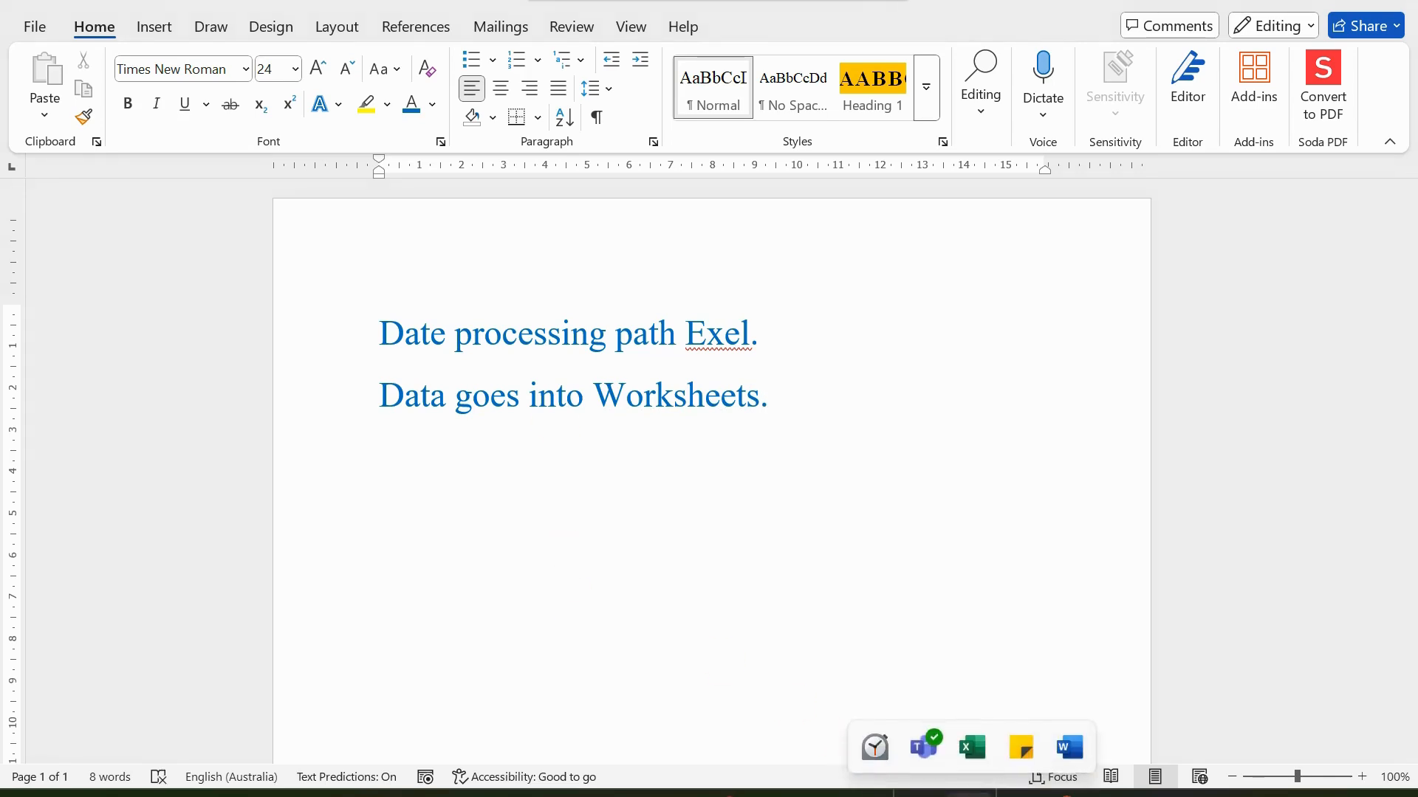
left_click(973, 748)
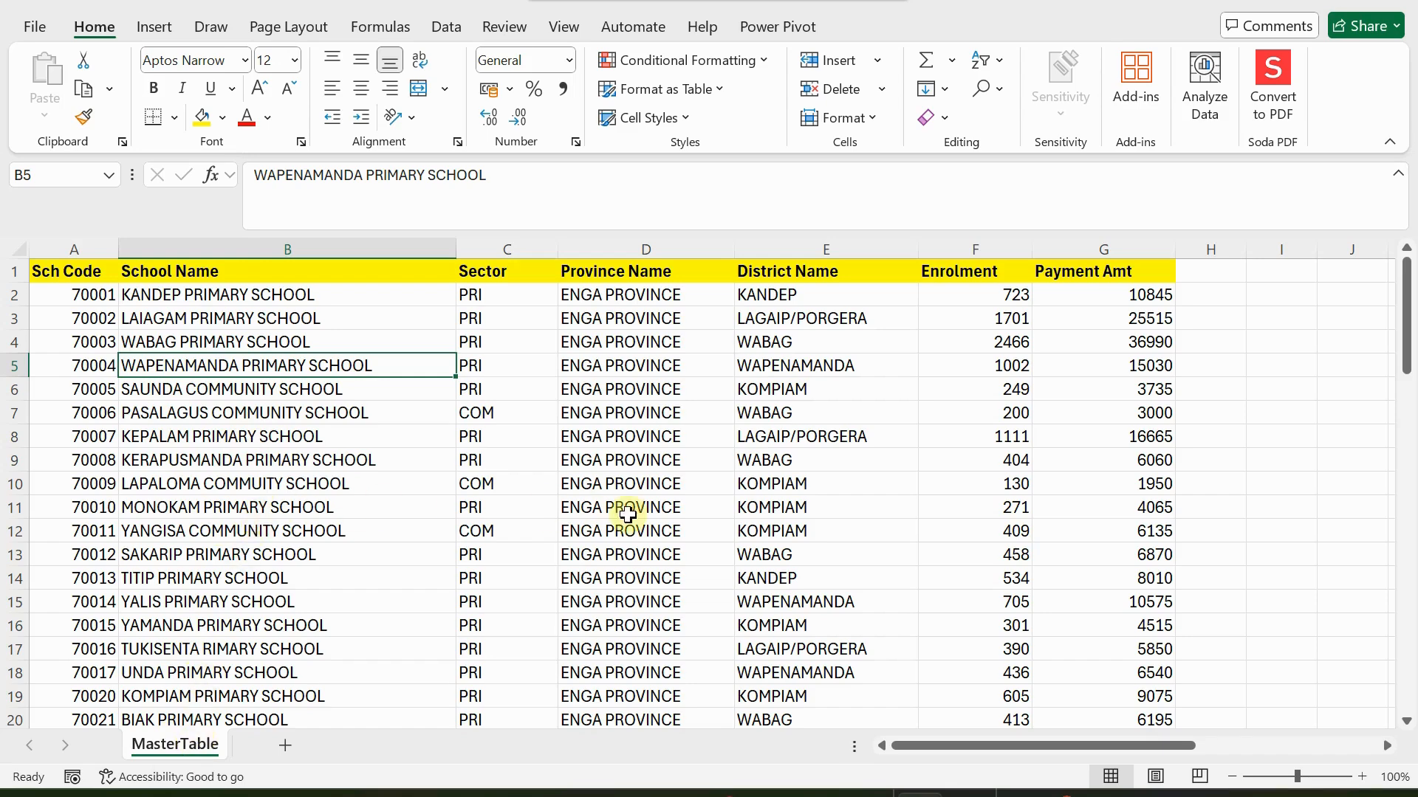
left_click(971, 795)
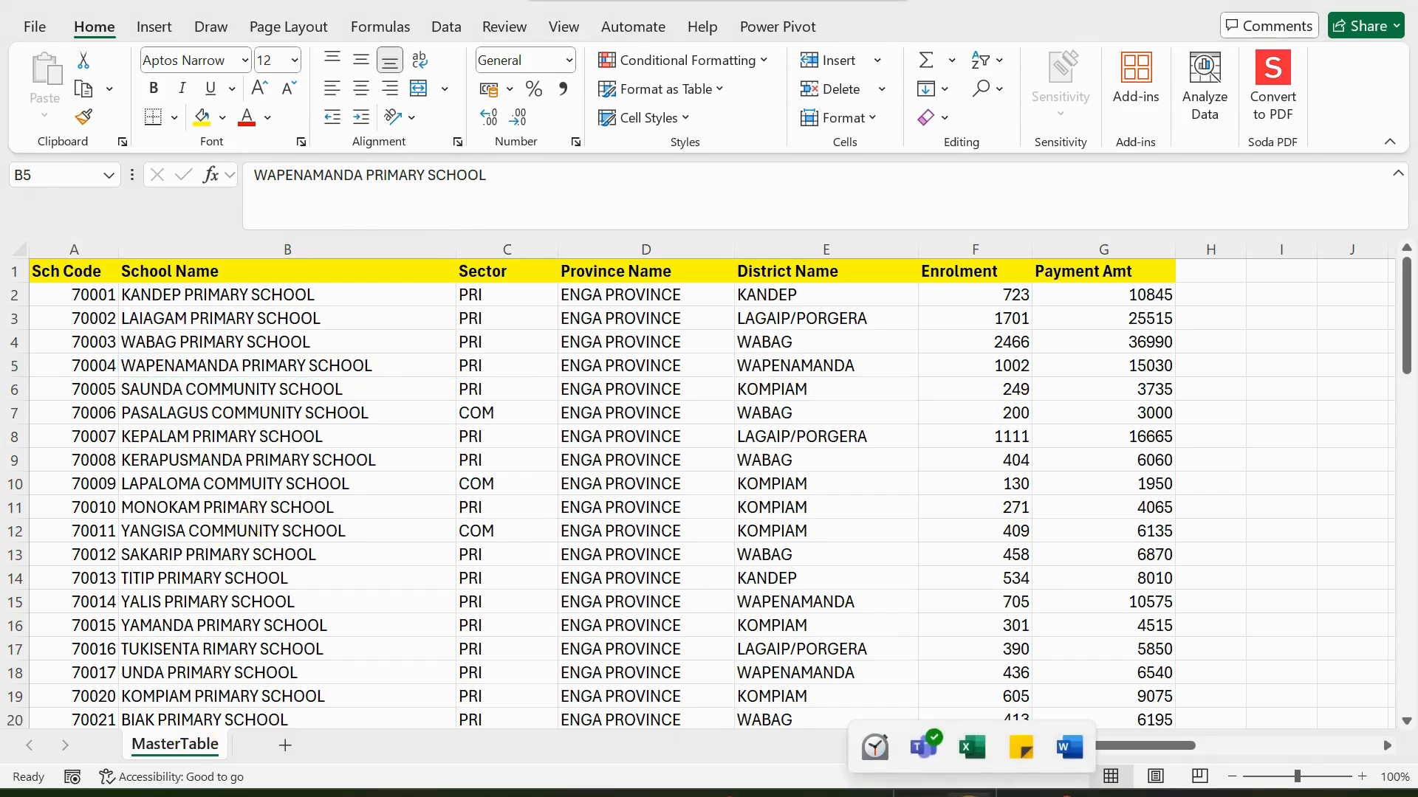
left_click(1057, 745)
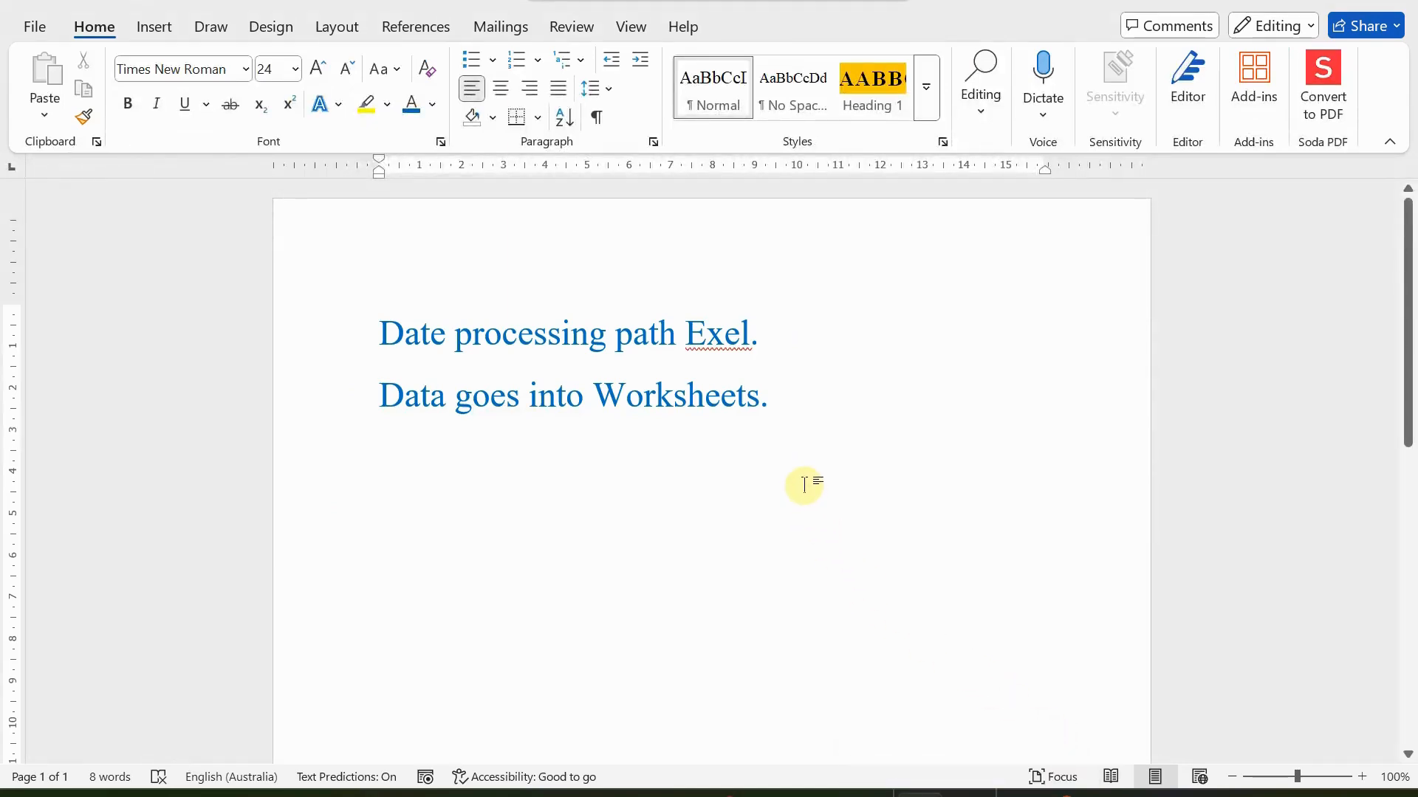
Add a third line reading "Convert the data into Tables." to the notes
key("Return")
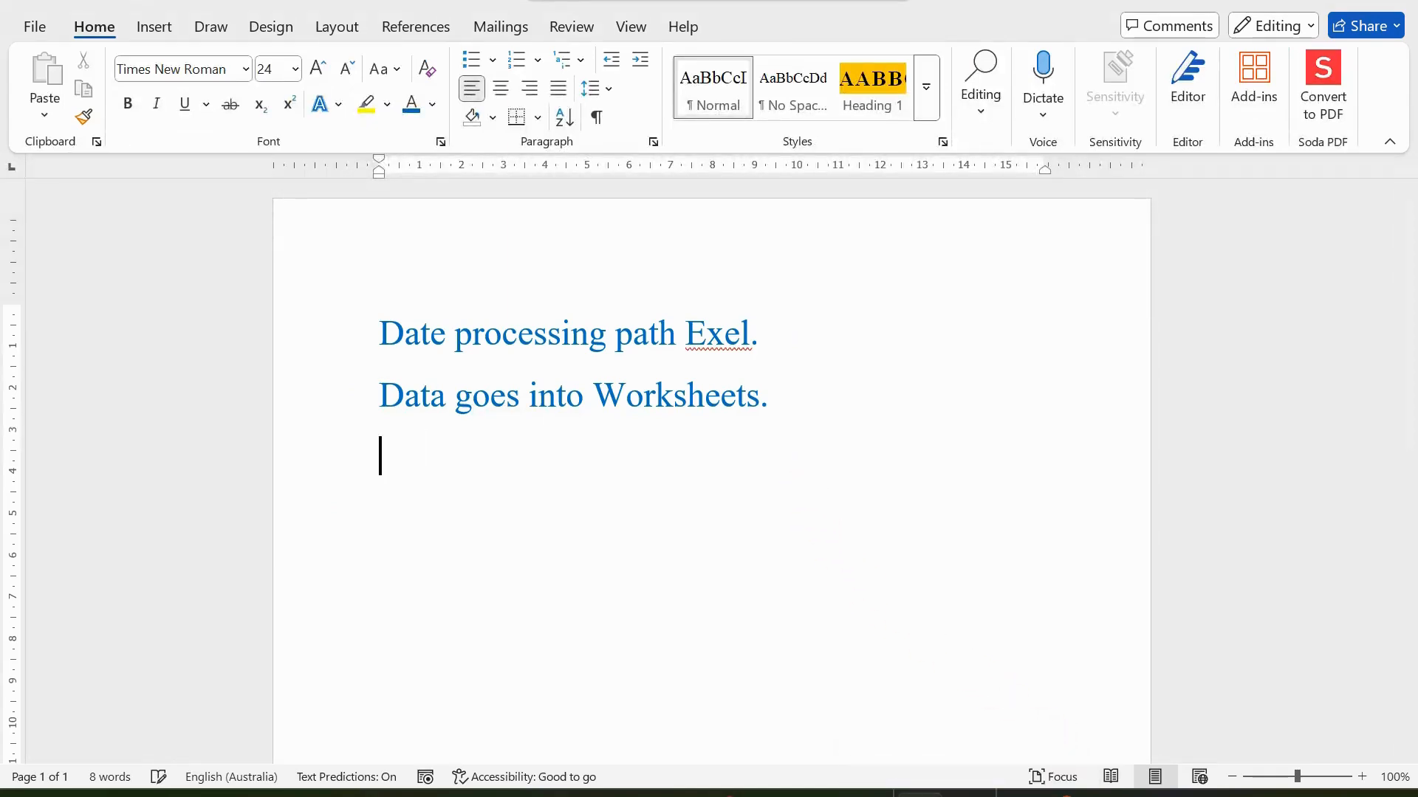
type("cONVER")
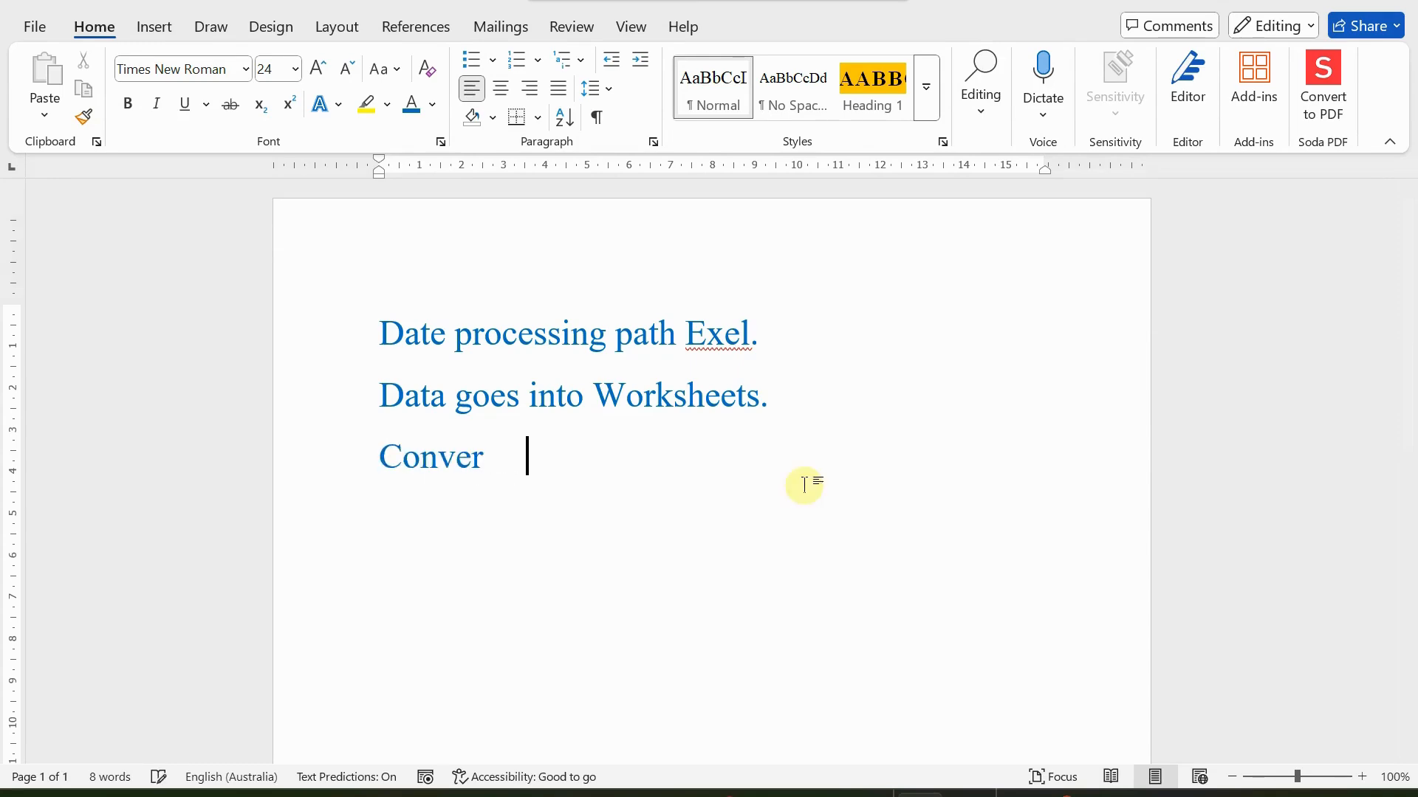
key("BackSpace")
key("BackSpace")
type("rt the t")
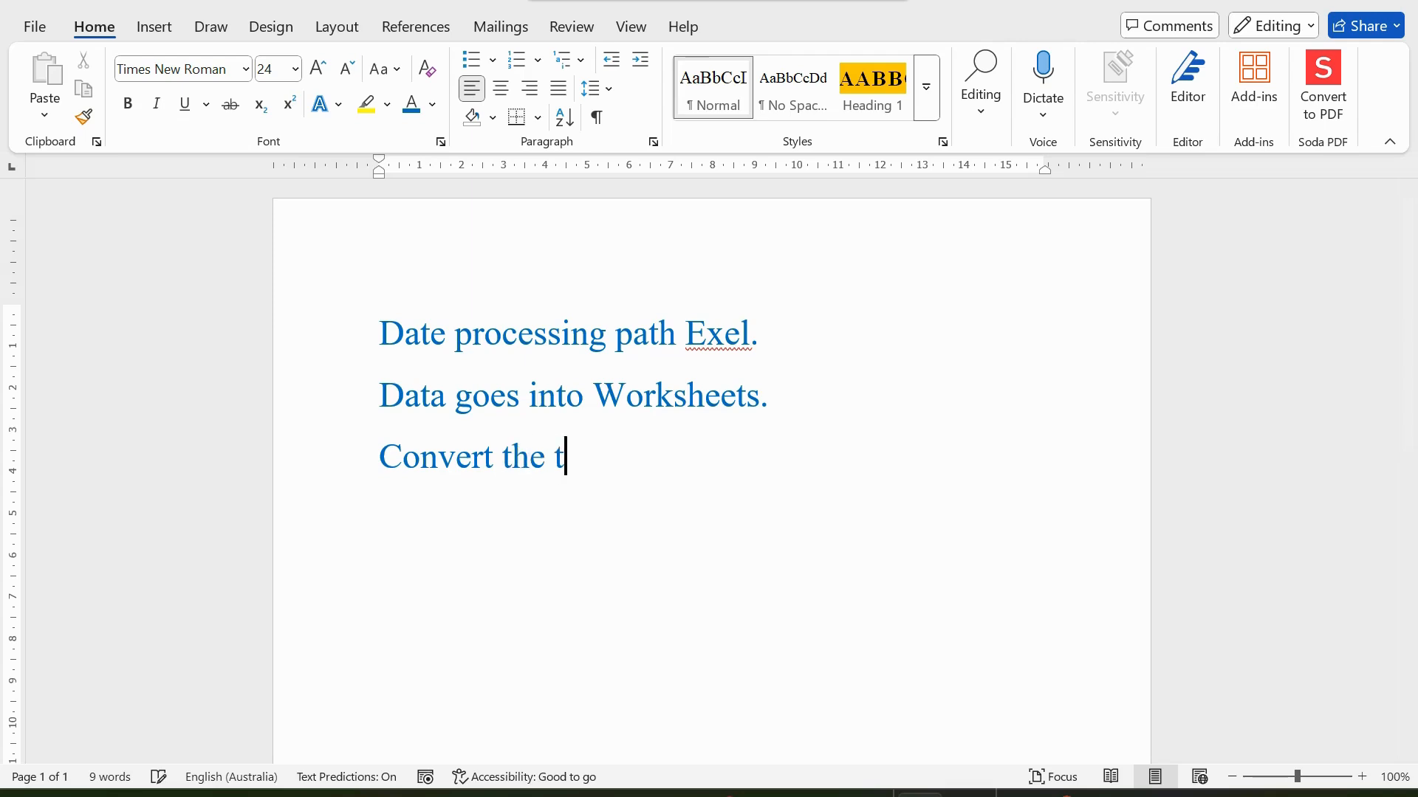
key("BackSpace")
type("data int")
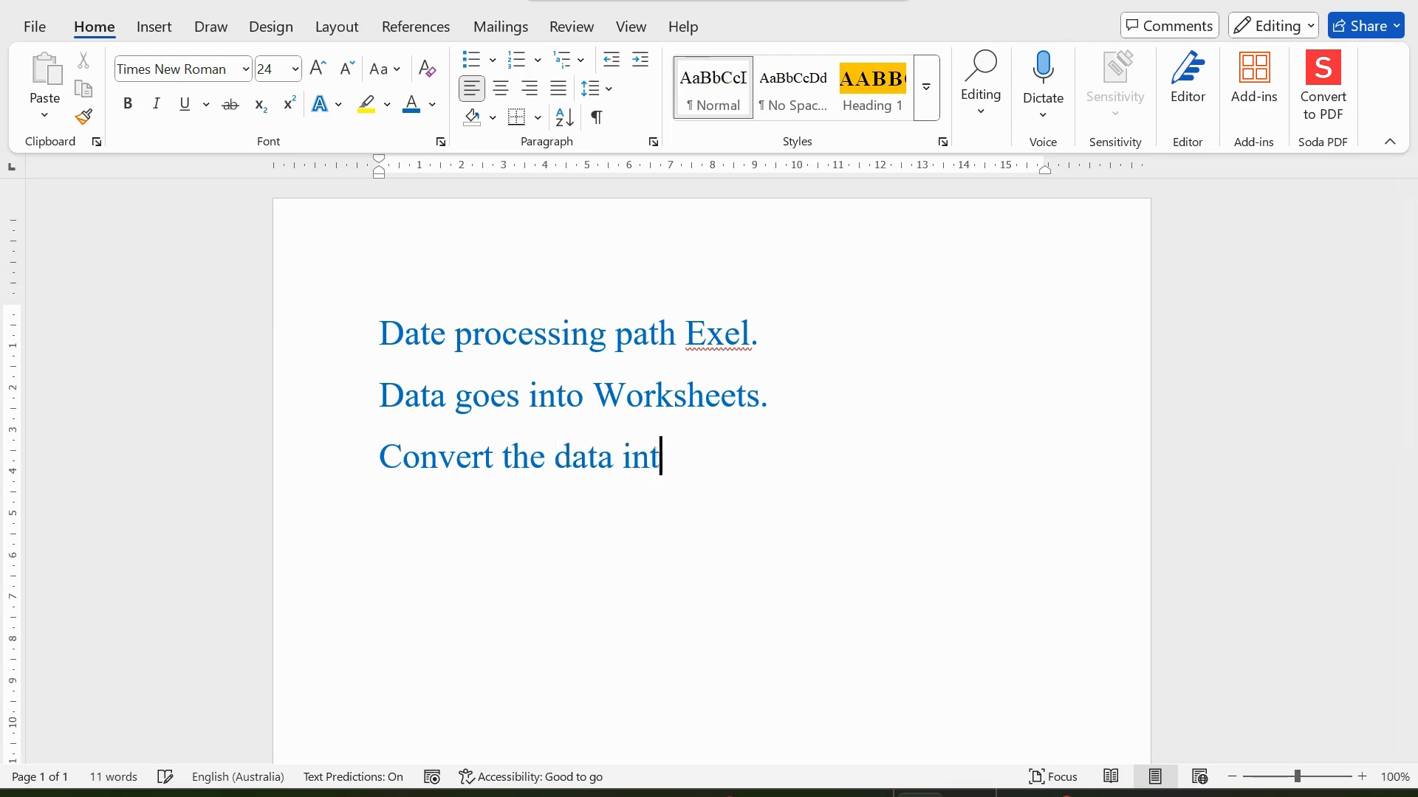
type("o Tabl")
key("BackSpace")
type("b")
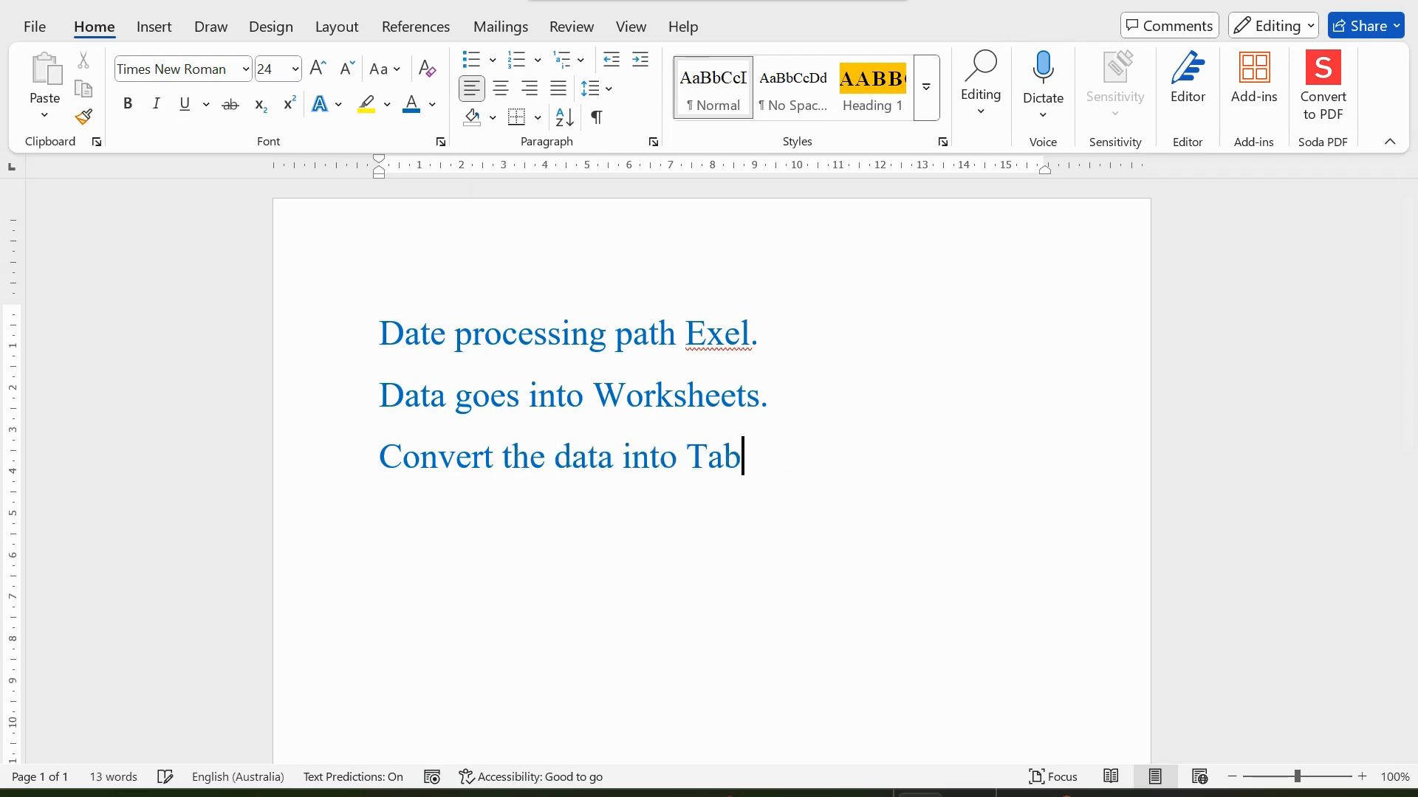
type("les.")
Switch to the Excel workbook and examine the Enrolment, Payment Amt and District Name columns of MasterTable
left_click(972, 796)
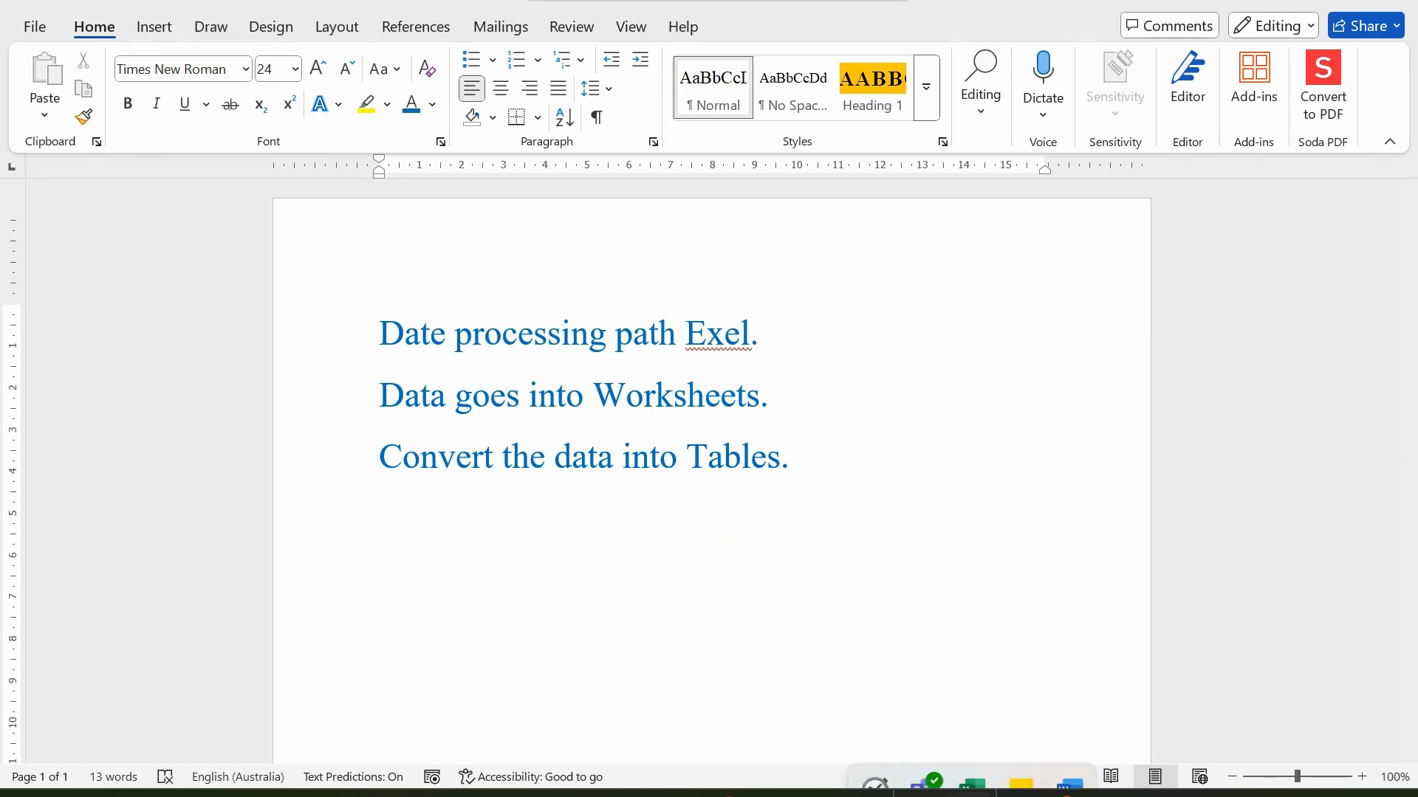
left_click(970, 749)
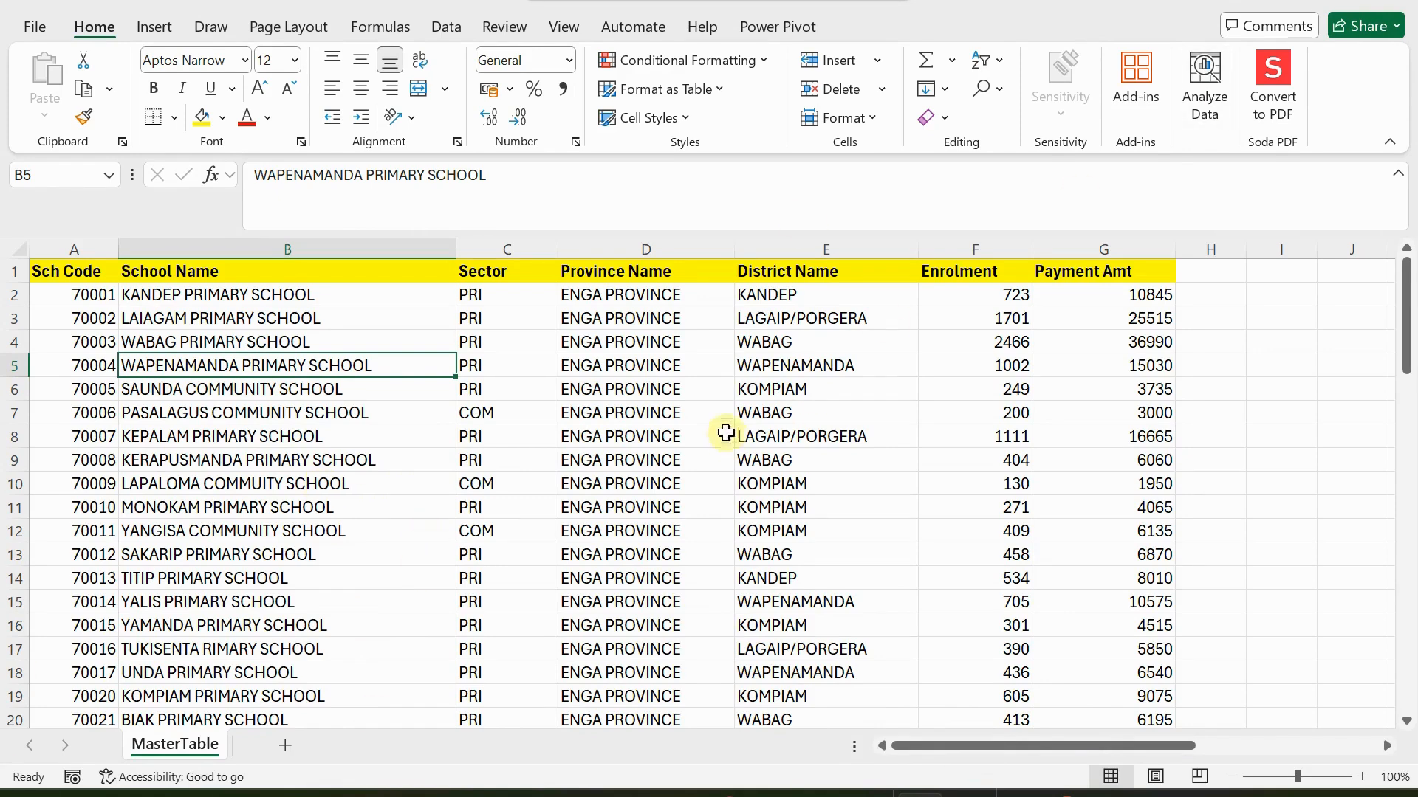
left_click(943, 244)
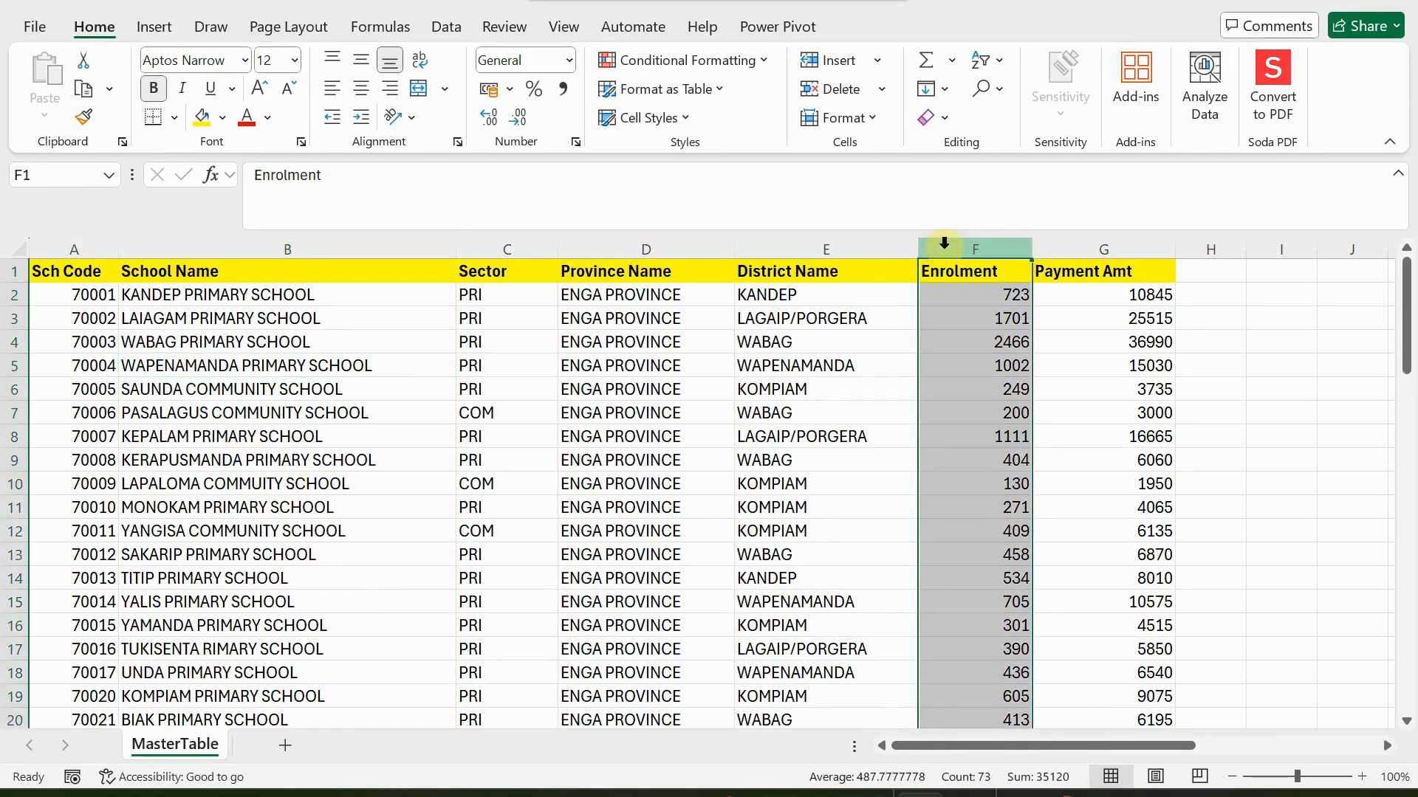
left_click(1101, 247)
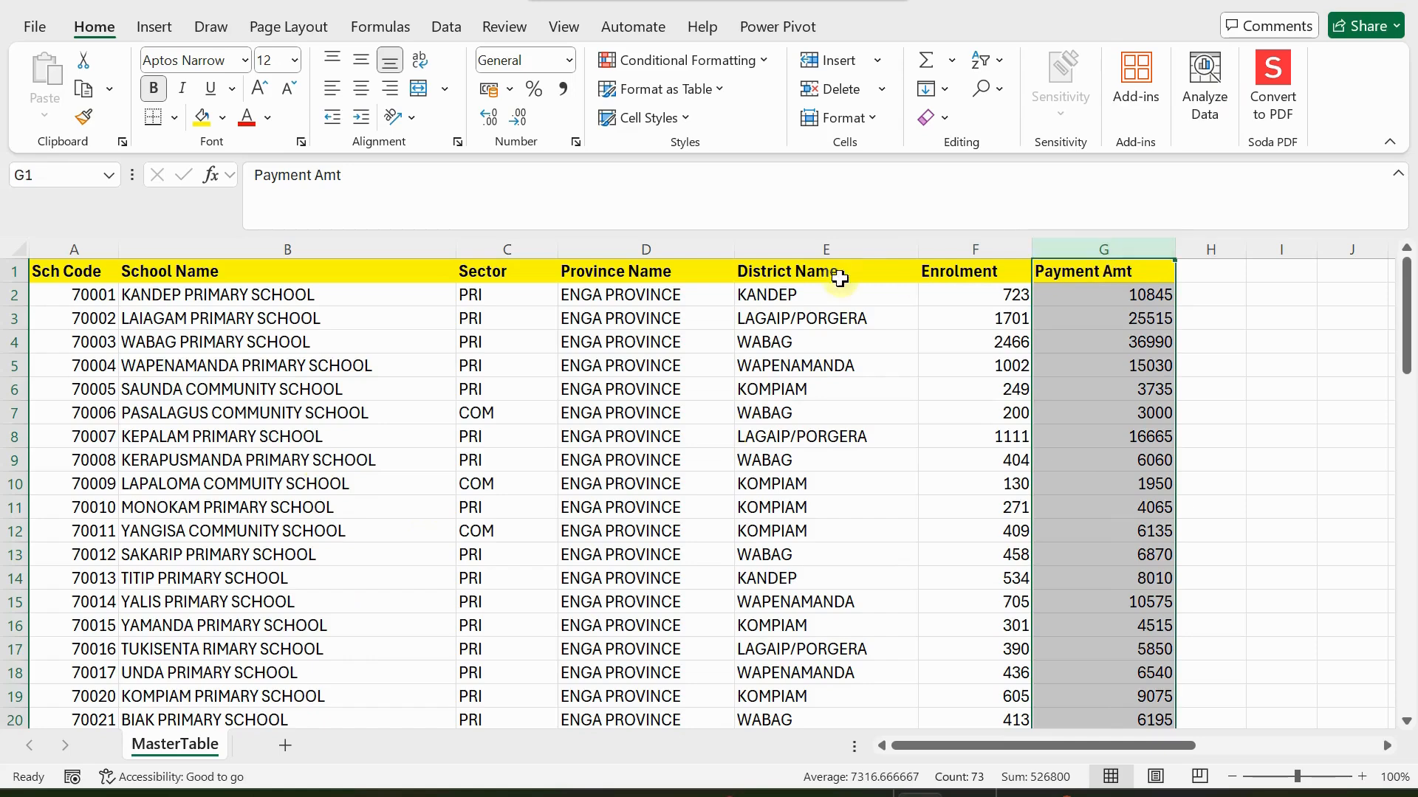
left_click(807, 245)
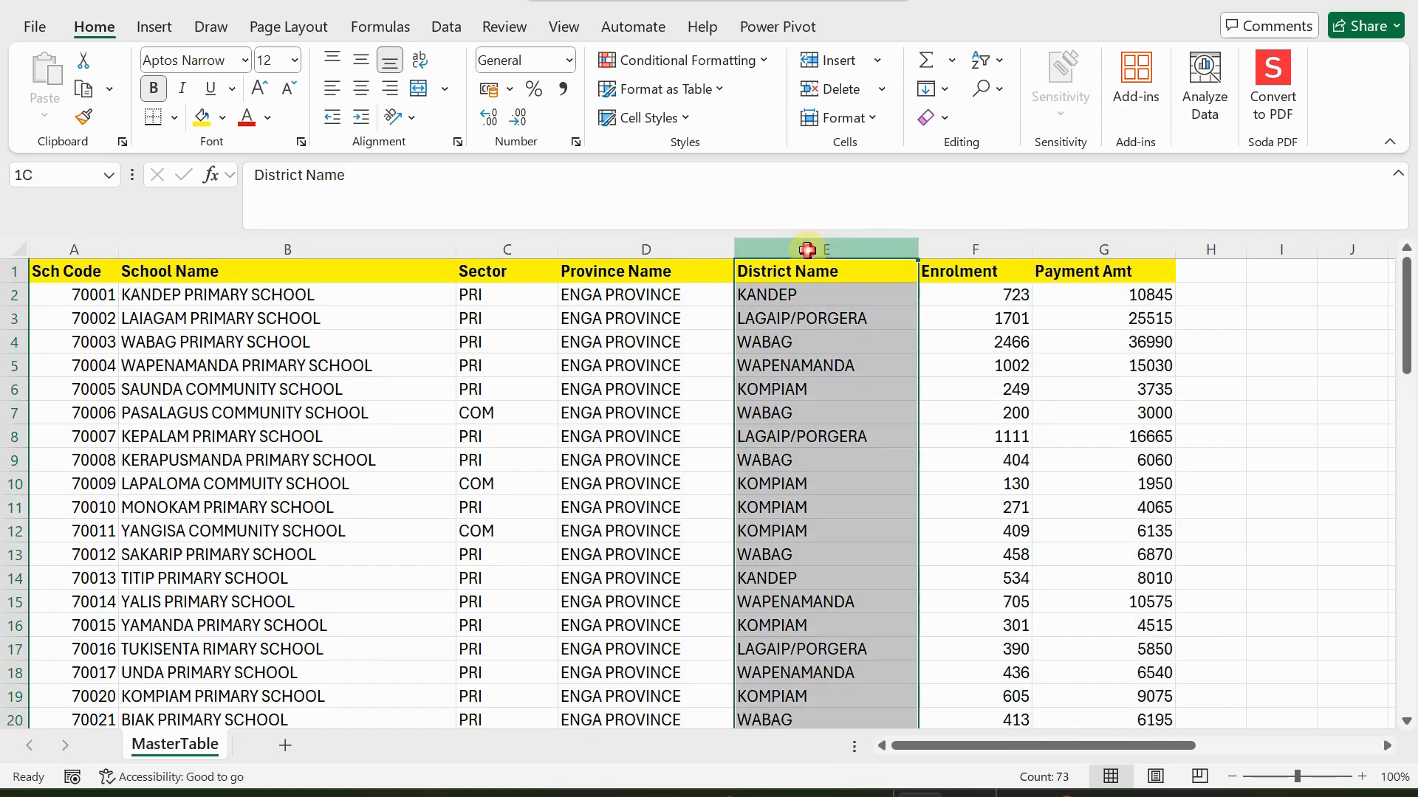
Add a blank worksheet after MasterTable and return to the MasterTable sheet
left_click(283, 745)
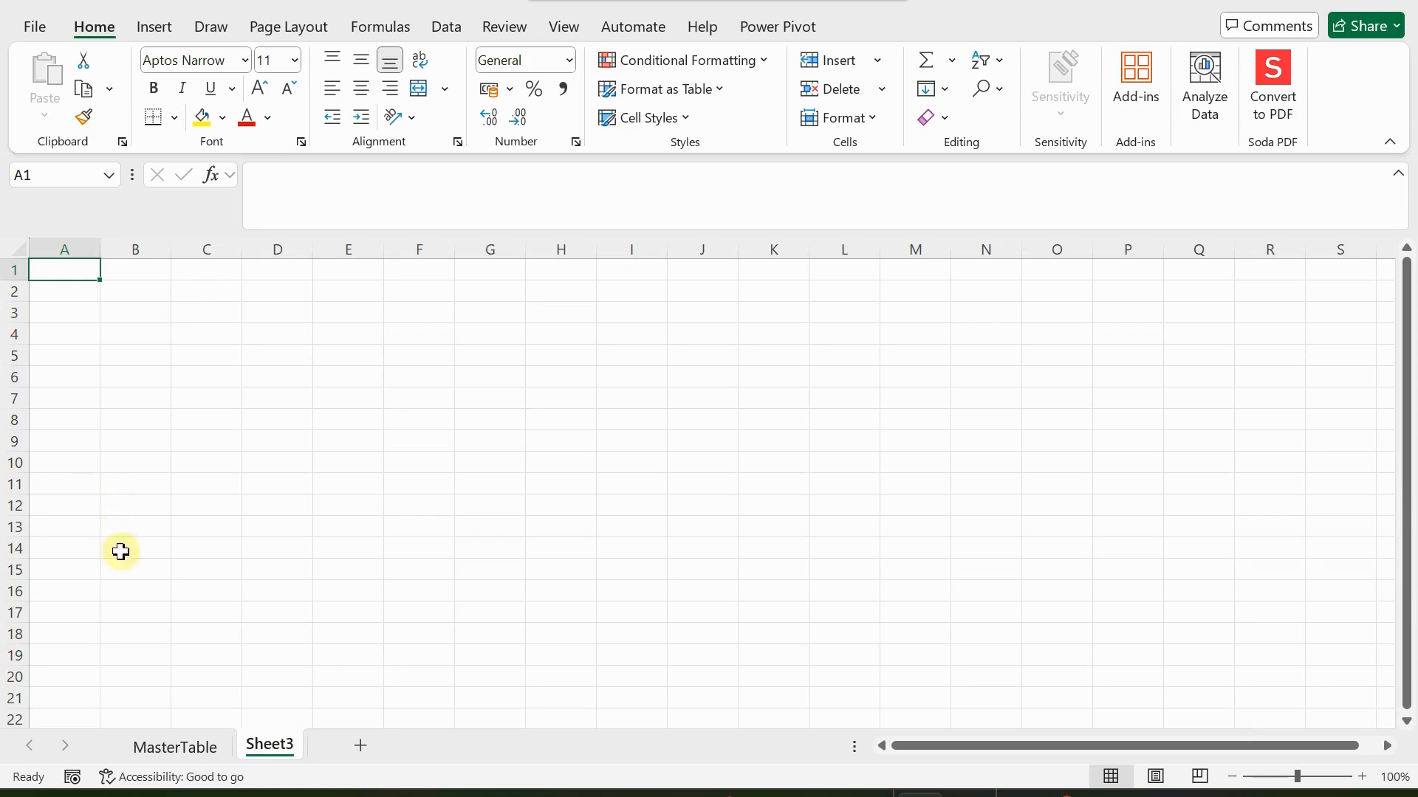
left_click(163, 747)
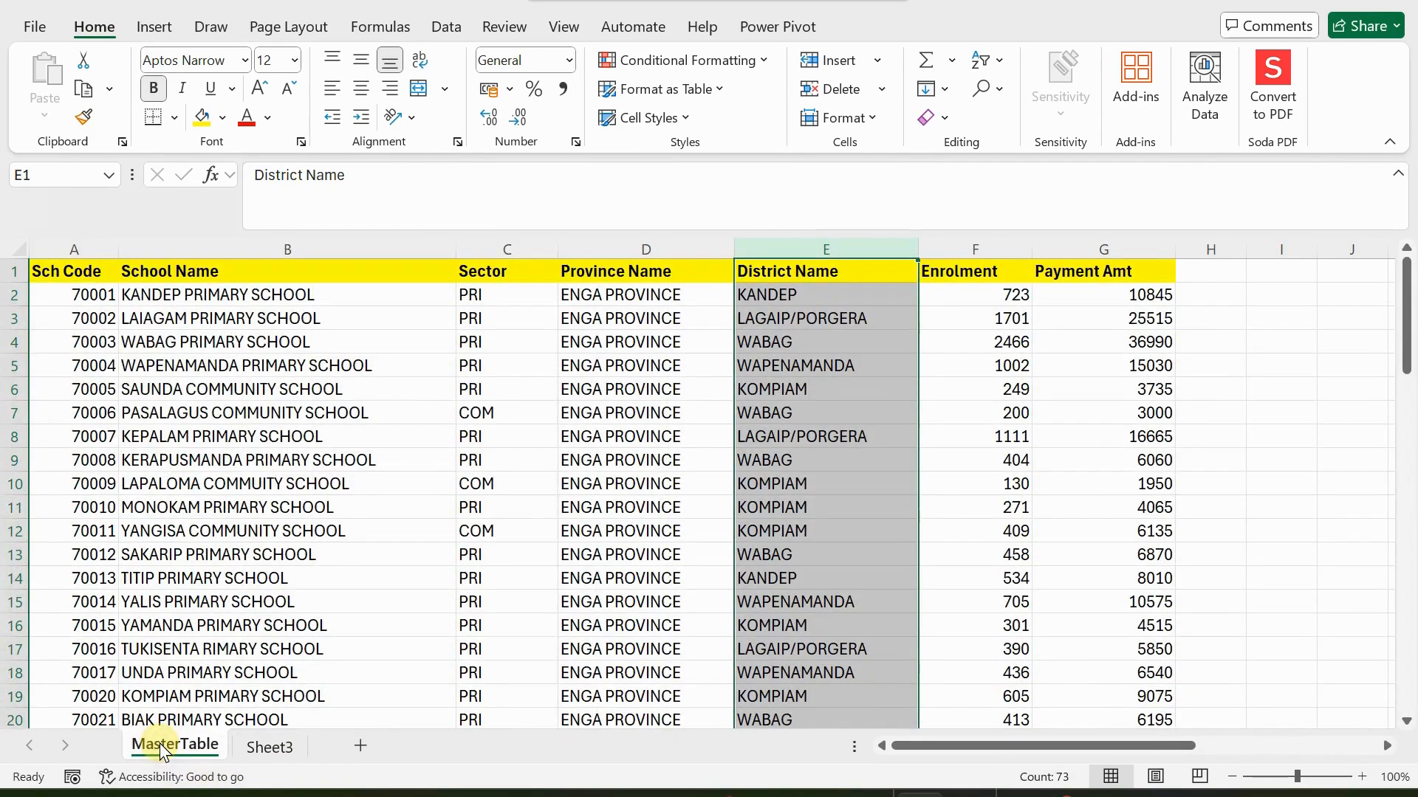
left_click(273, 747)
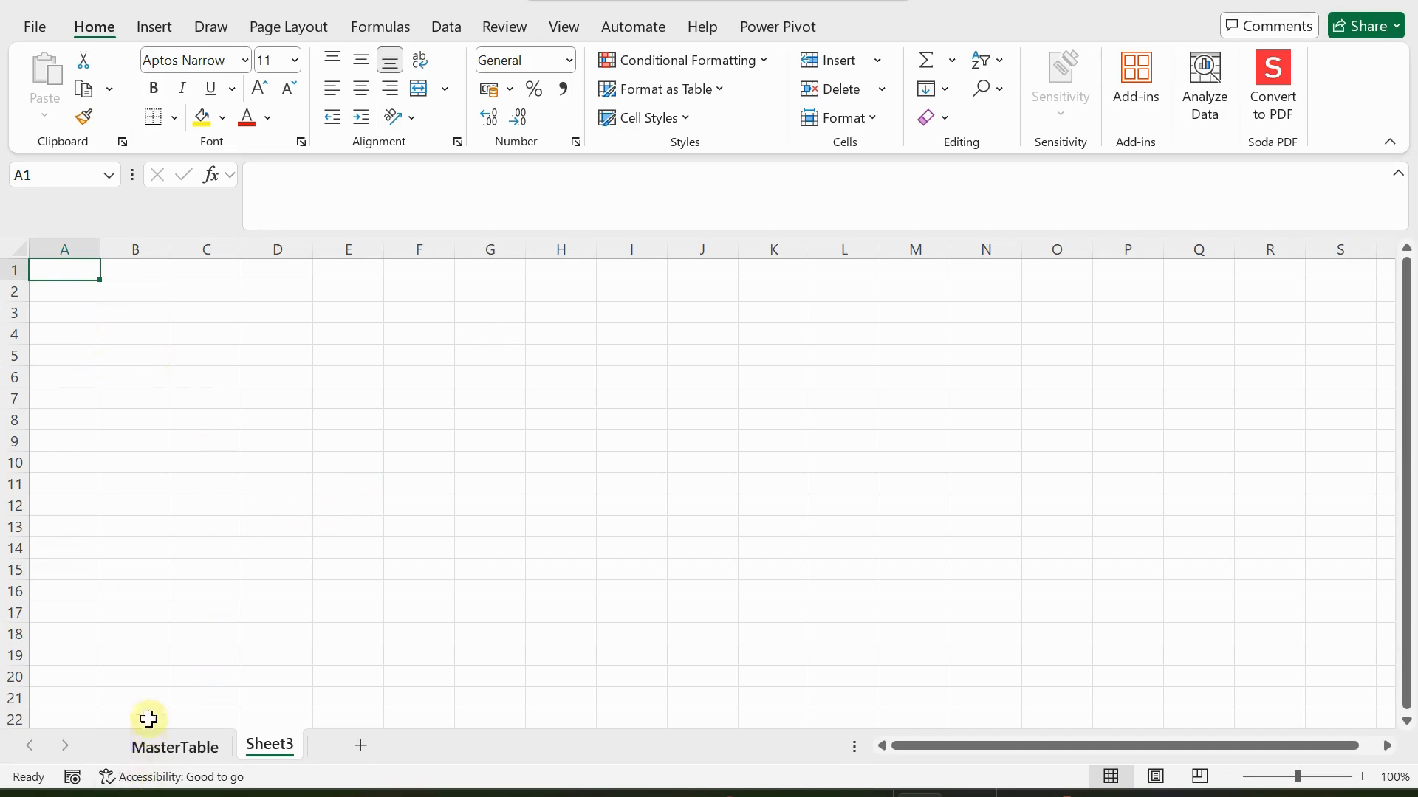
left_click(151, 746)
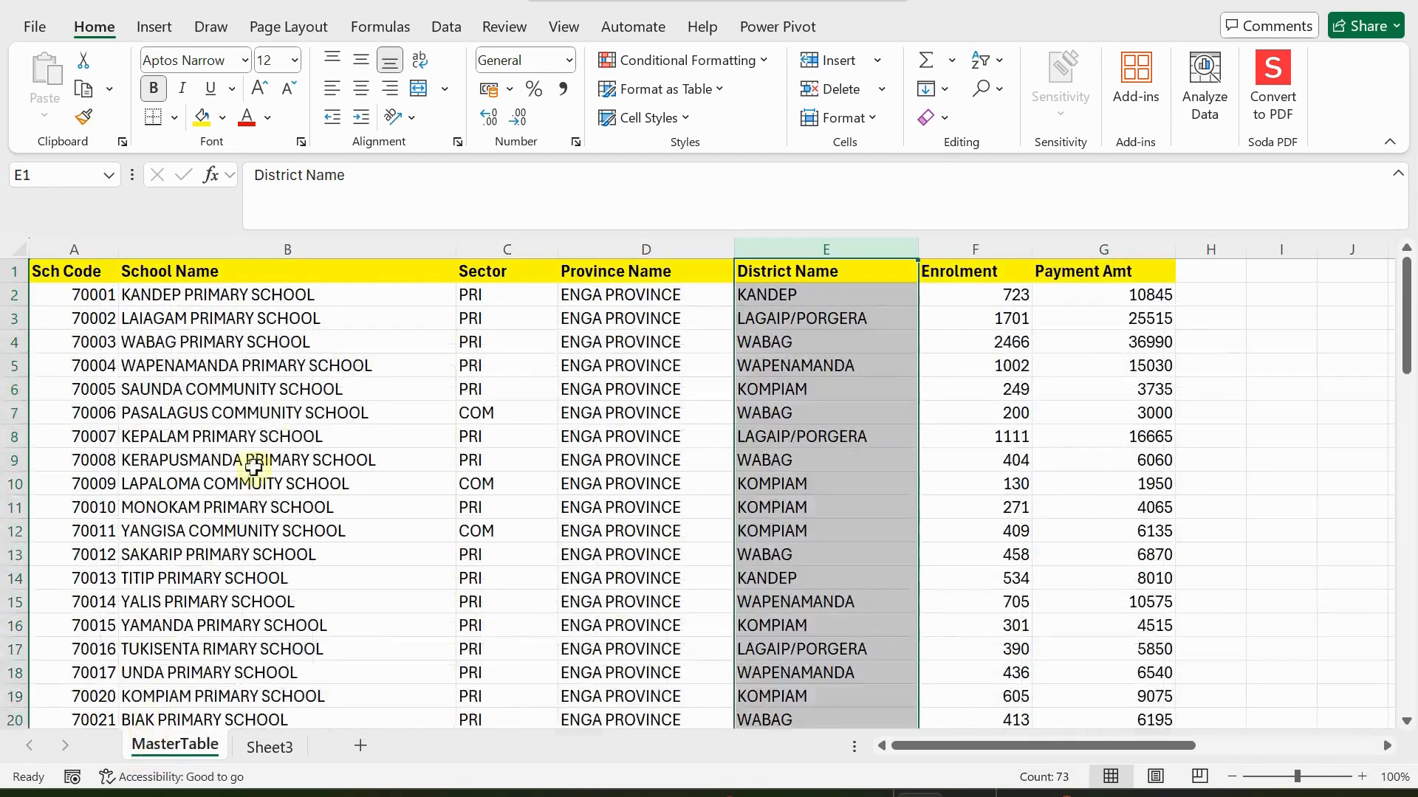
Examine the school records on MasterTable alongside the empty Sheet3
left_click(321, 341)
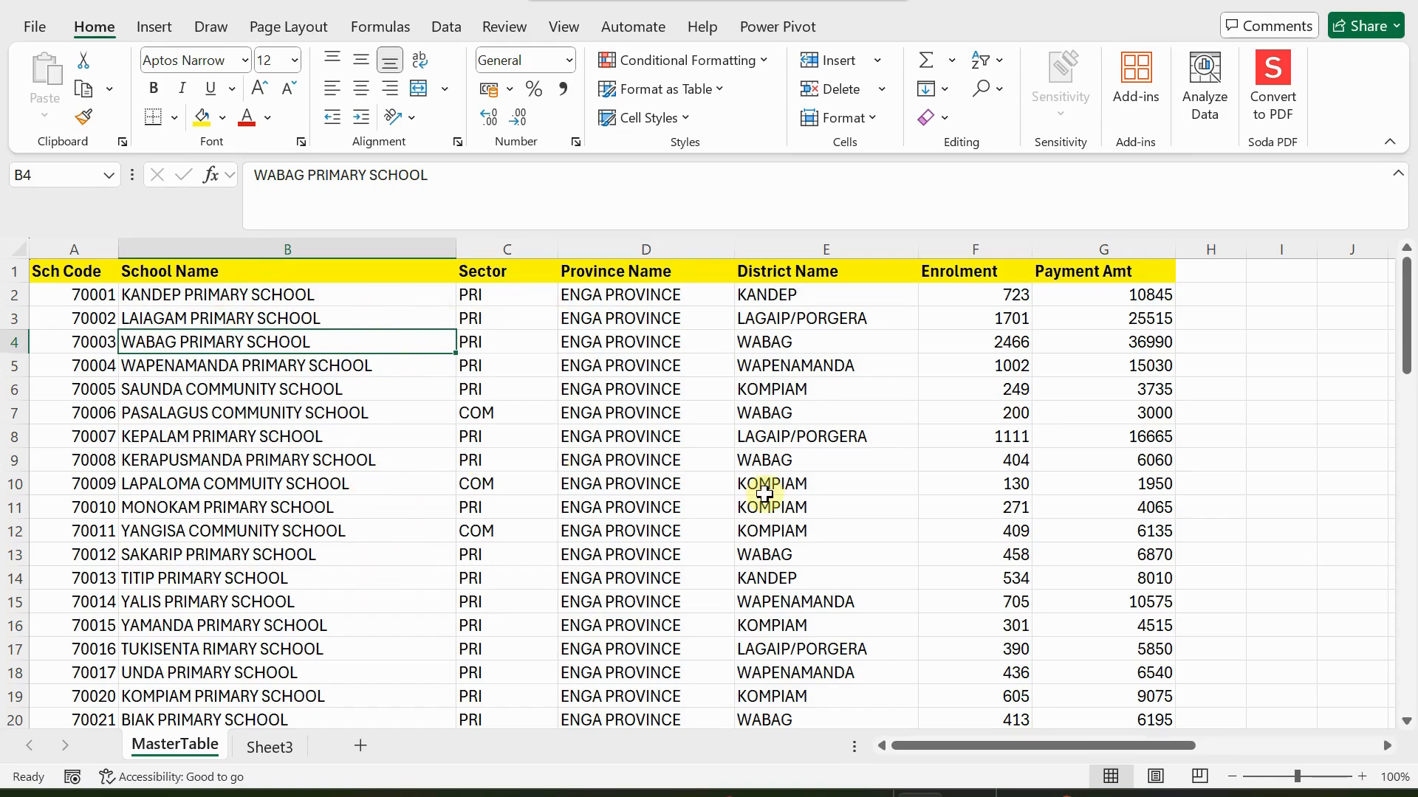
scroll(295, 557, "down", 1)
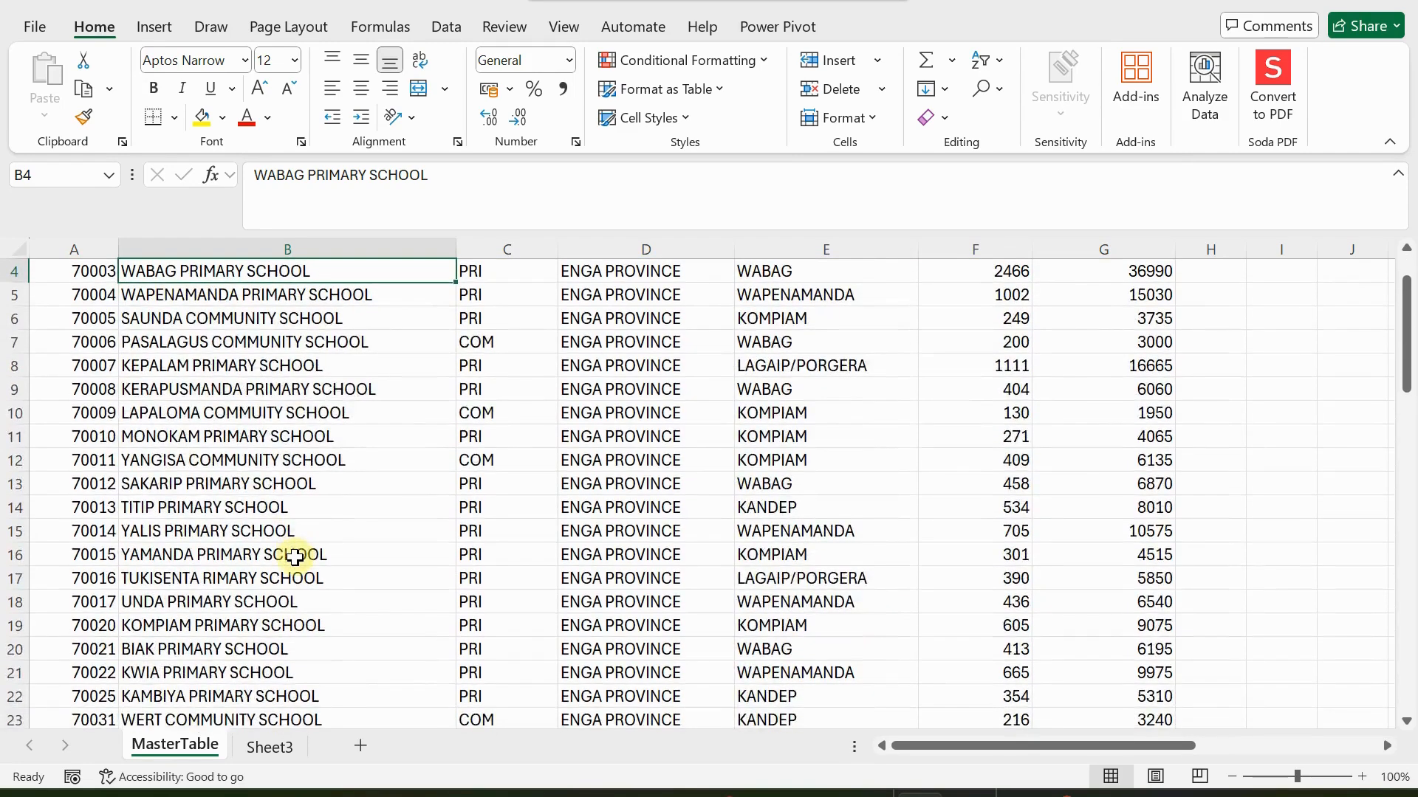
scroll(295, 558, "up", 1)
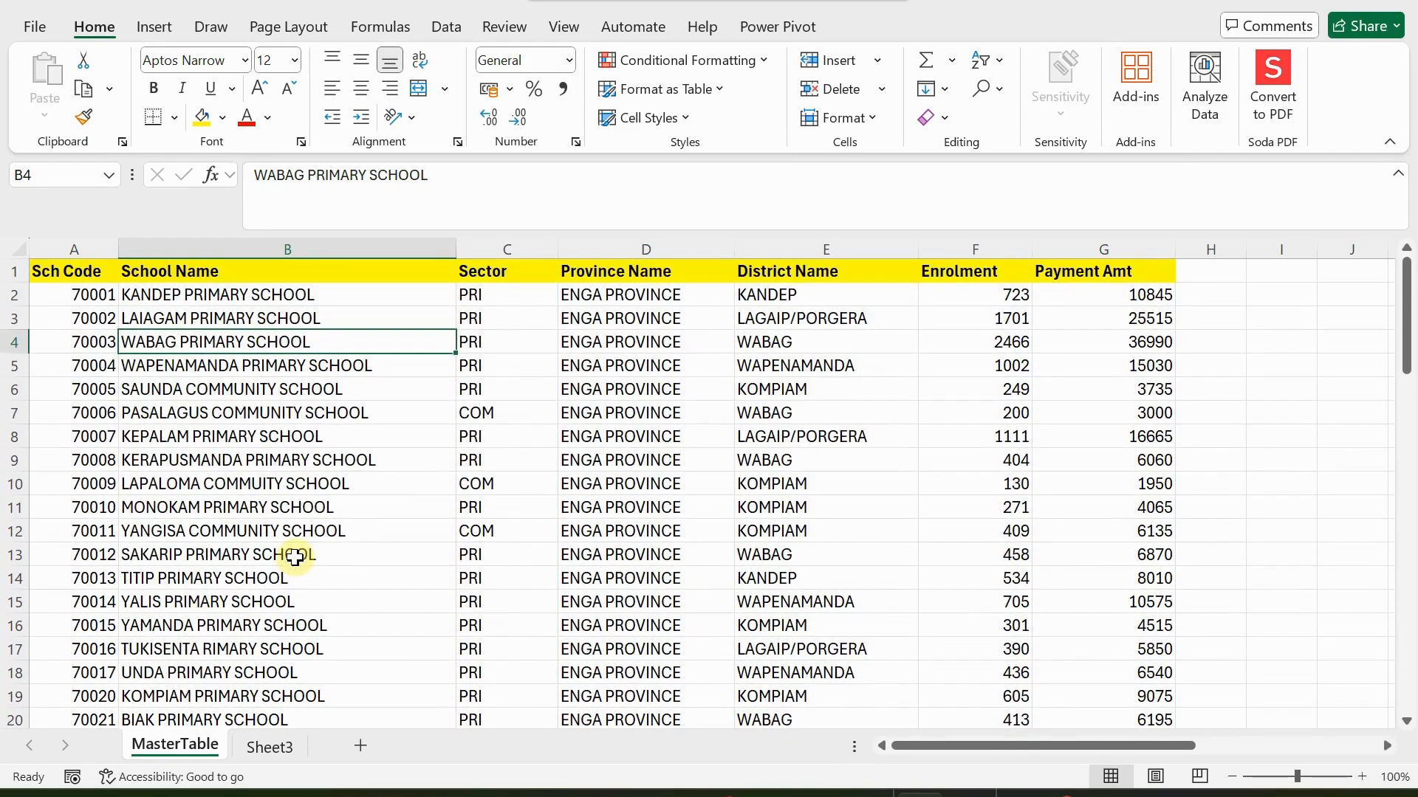
left_click(260, 747)
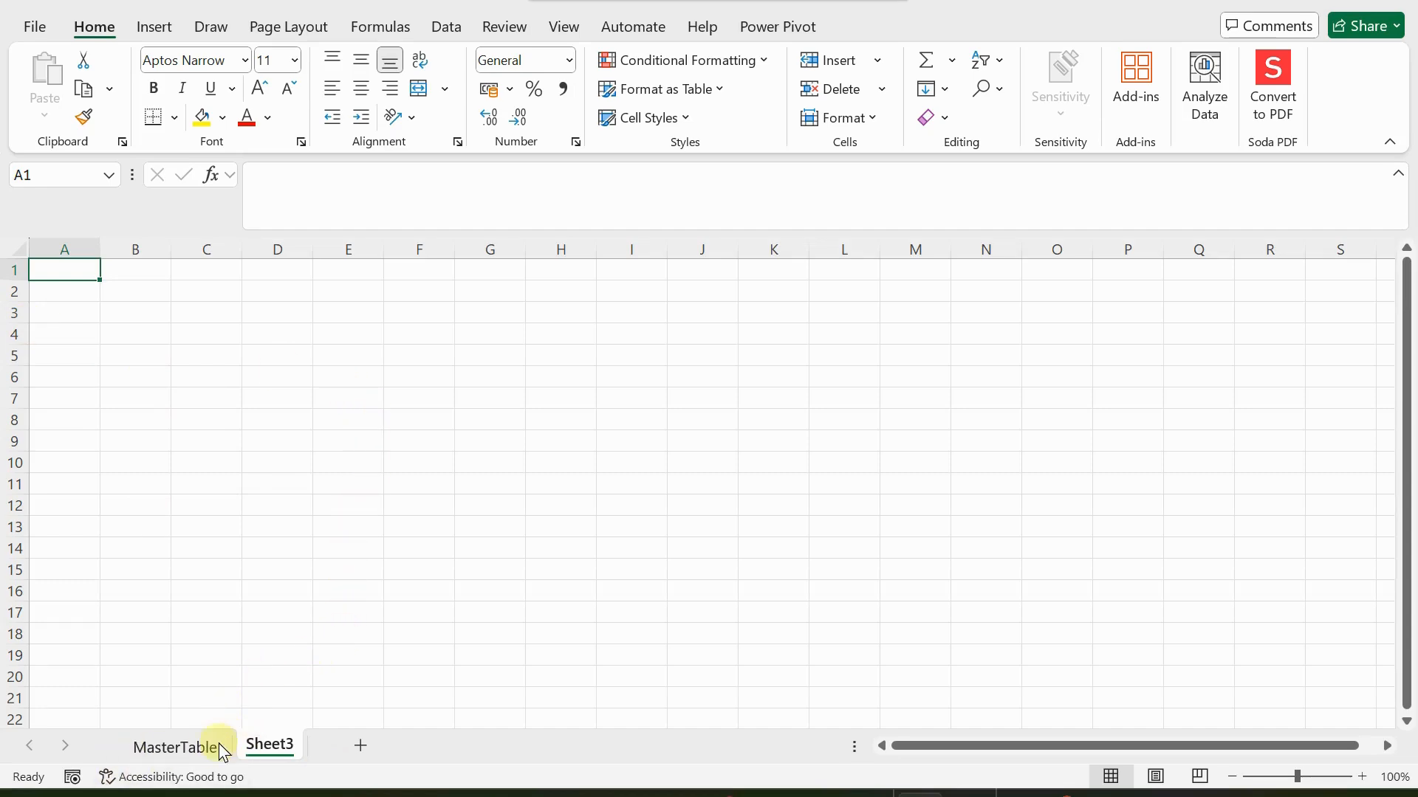
left_click(171, 746)
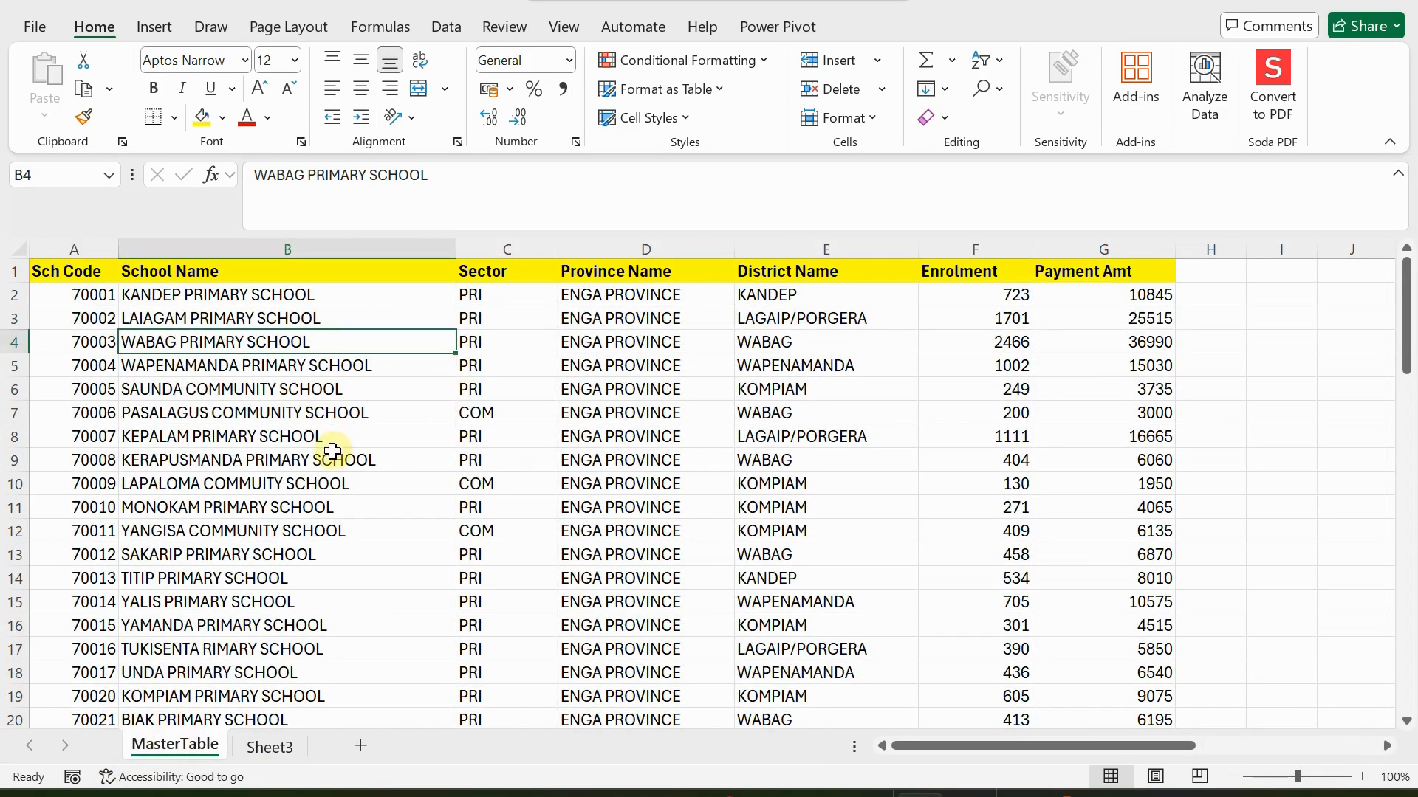
left_click(259, 761)
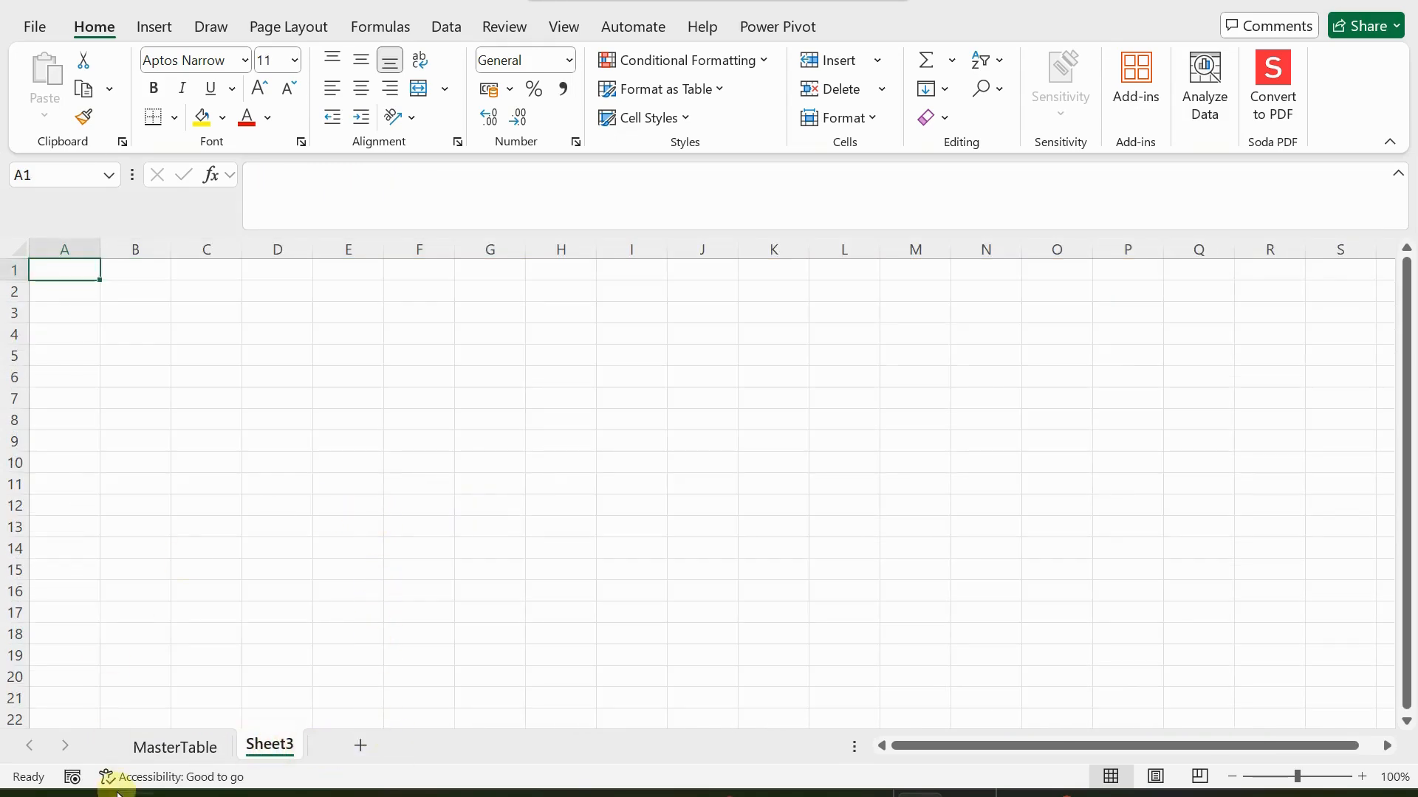
Return to the MasterTable sheet and switch to the notes document in Word
left_click(178, 746)
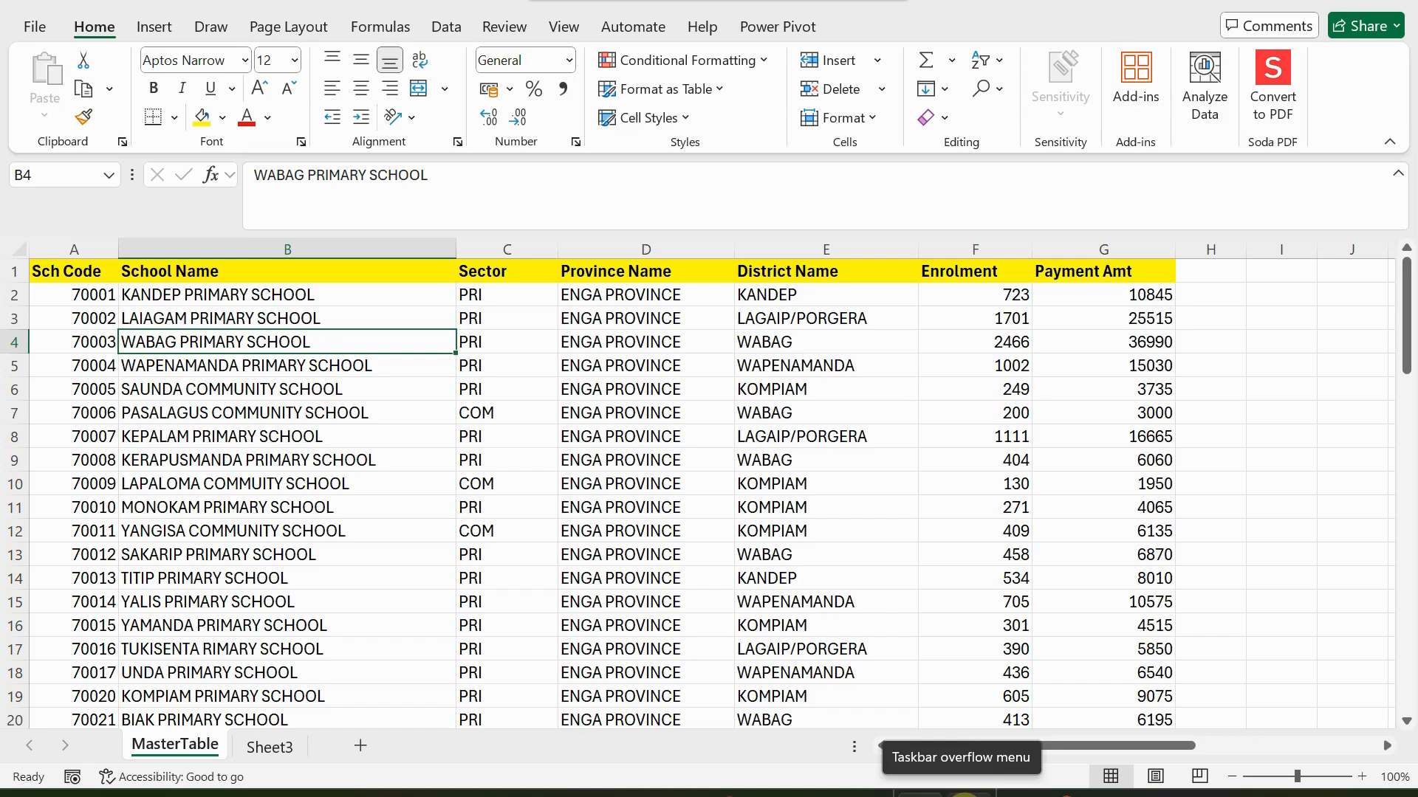
left_click(961, 793)
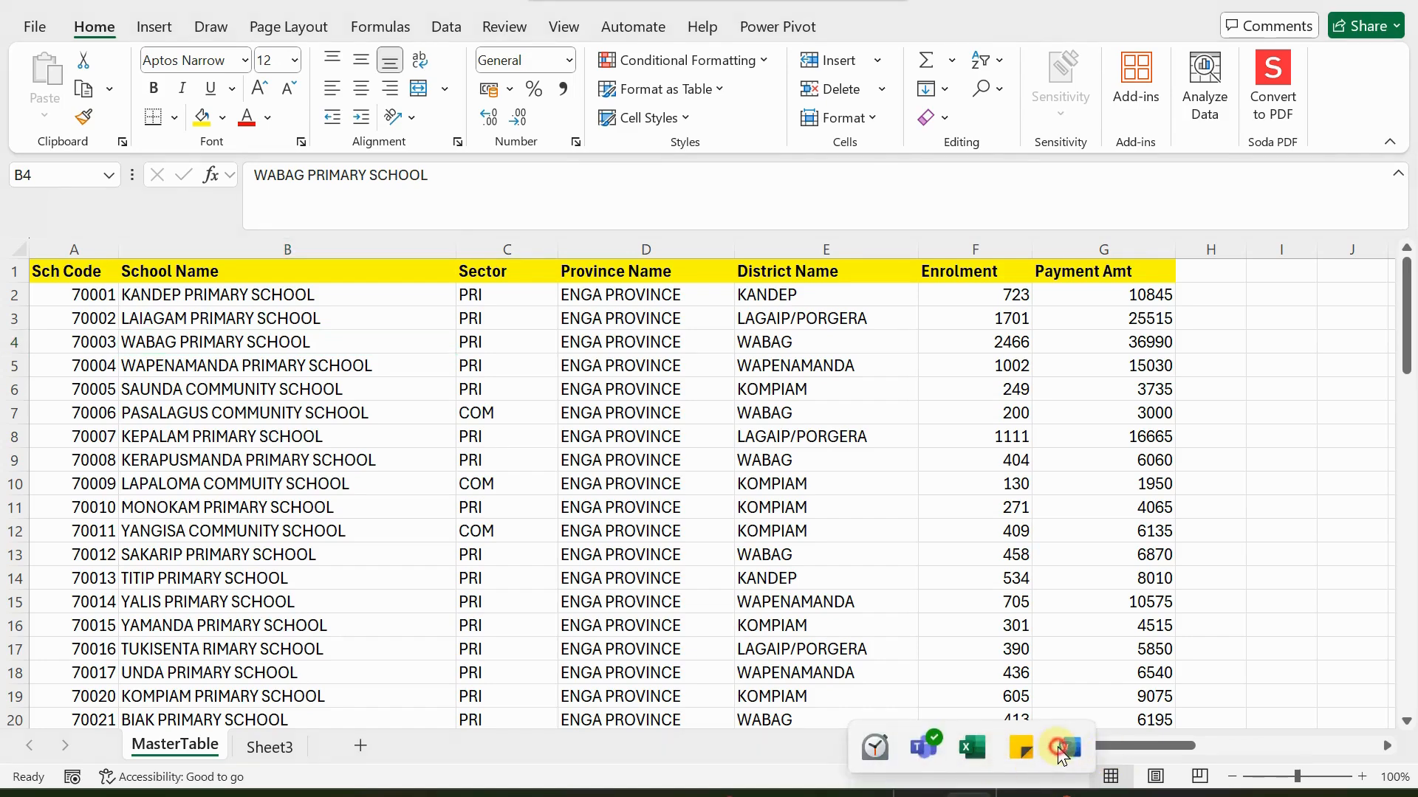
left_click(1057, 748)
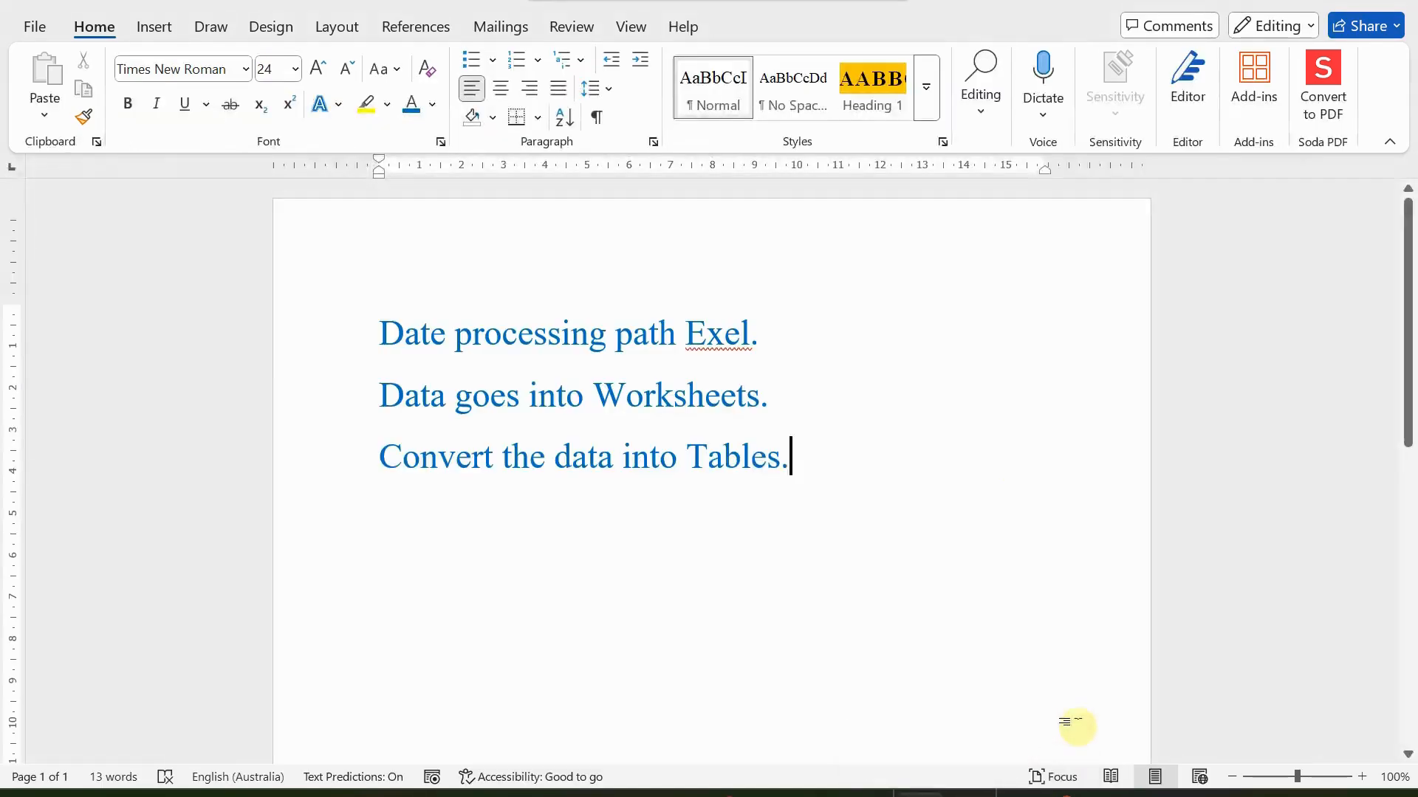
Add a fourth line reading "Summary the Table data by Pivot Table" to the notes
left_click(966, 491)
key("Return")
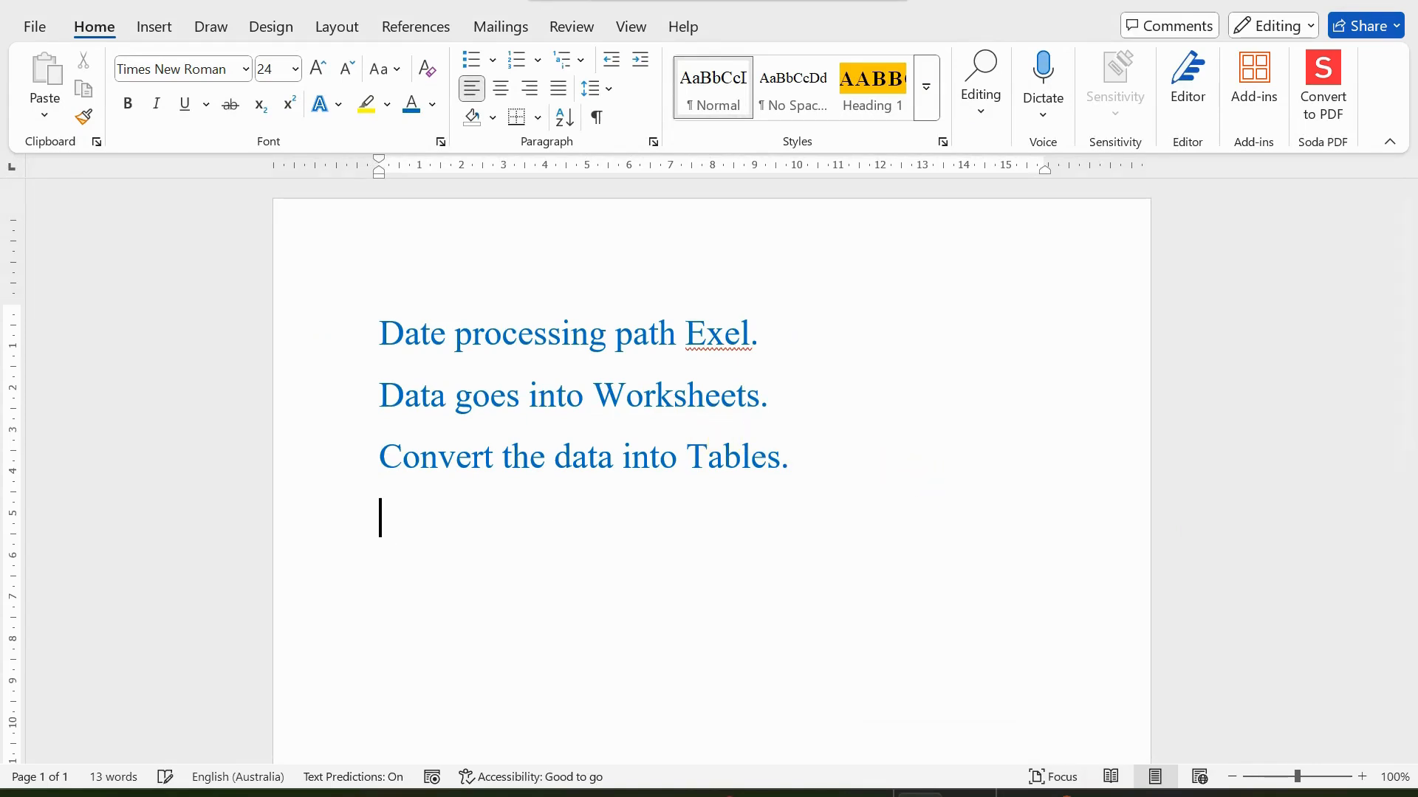
type("Summ")
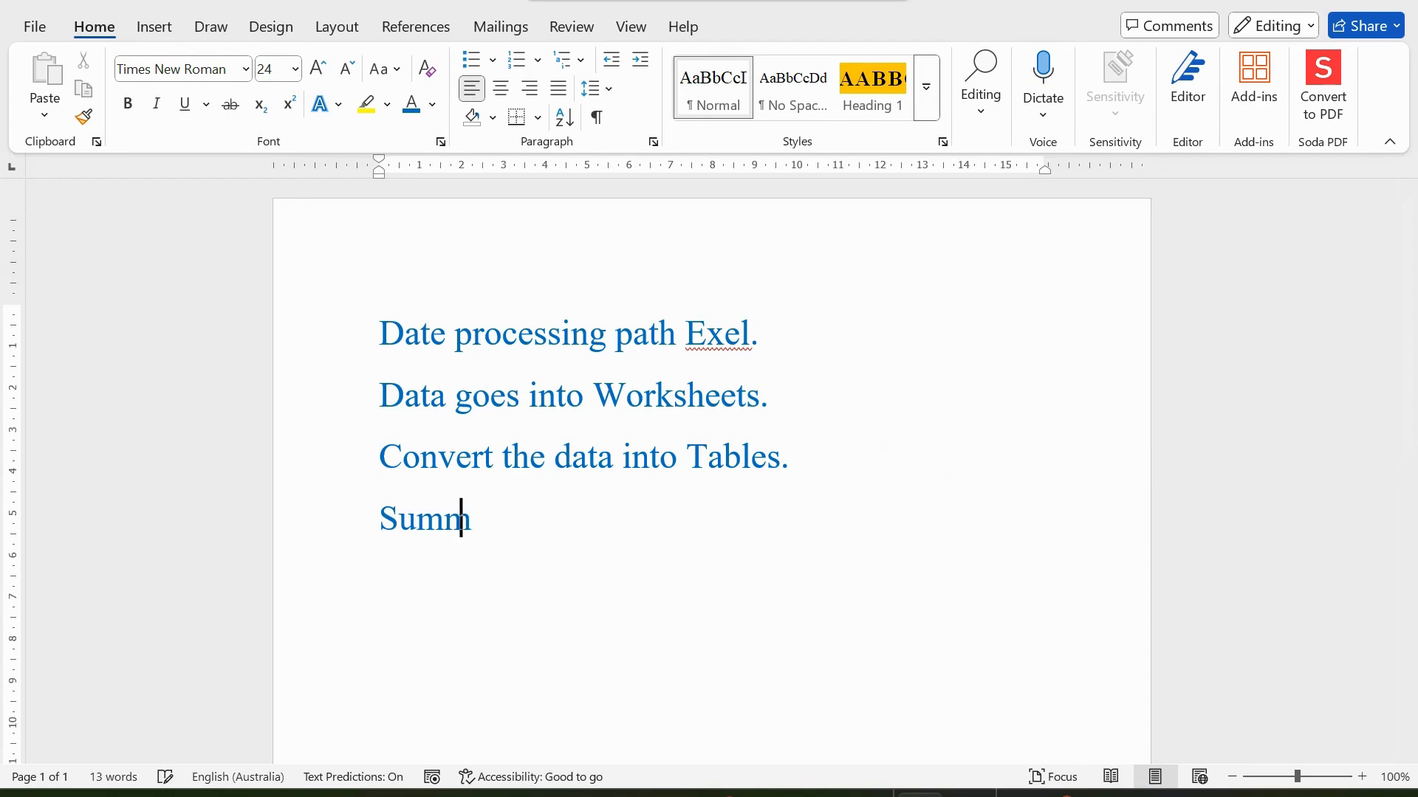
type("ary the Ta")
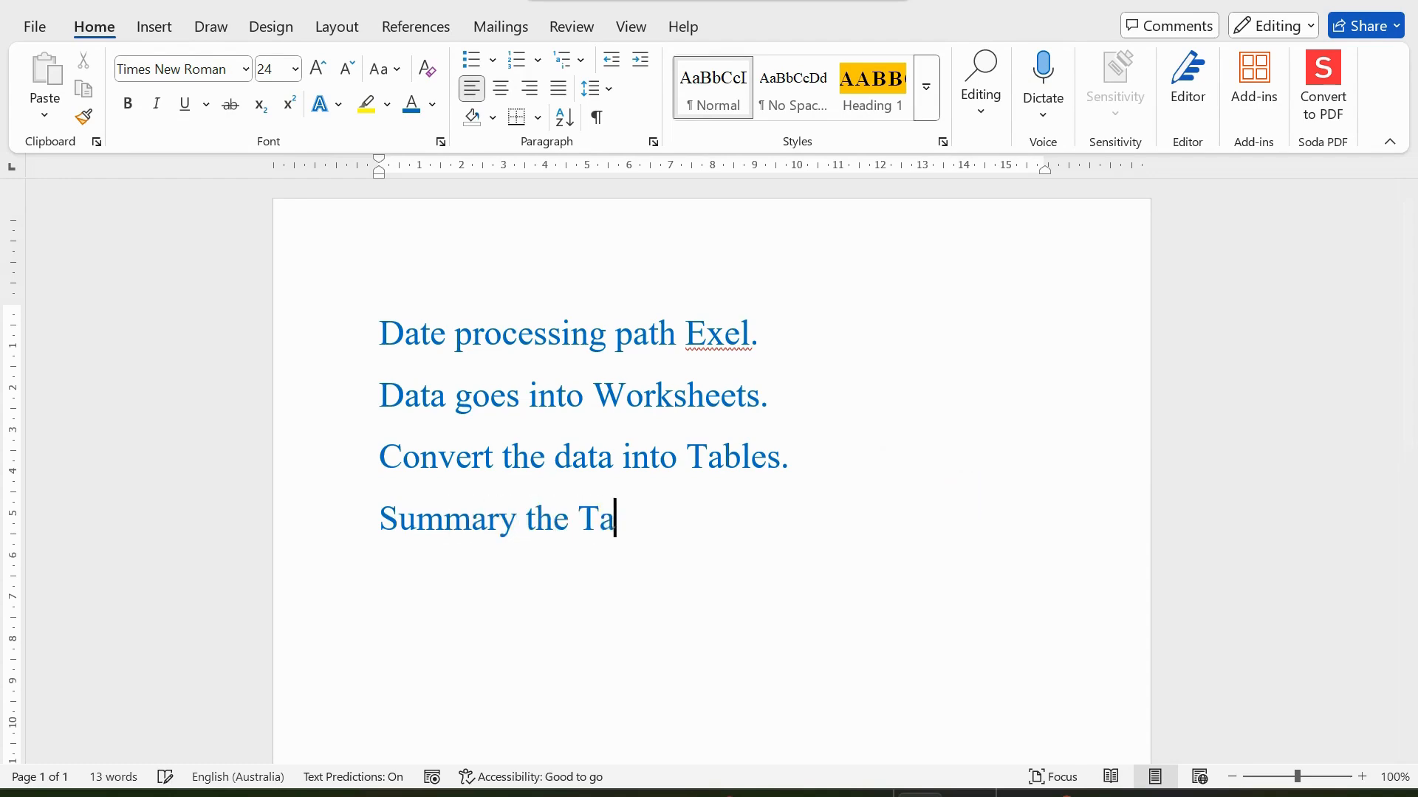
type("ble data")
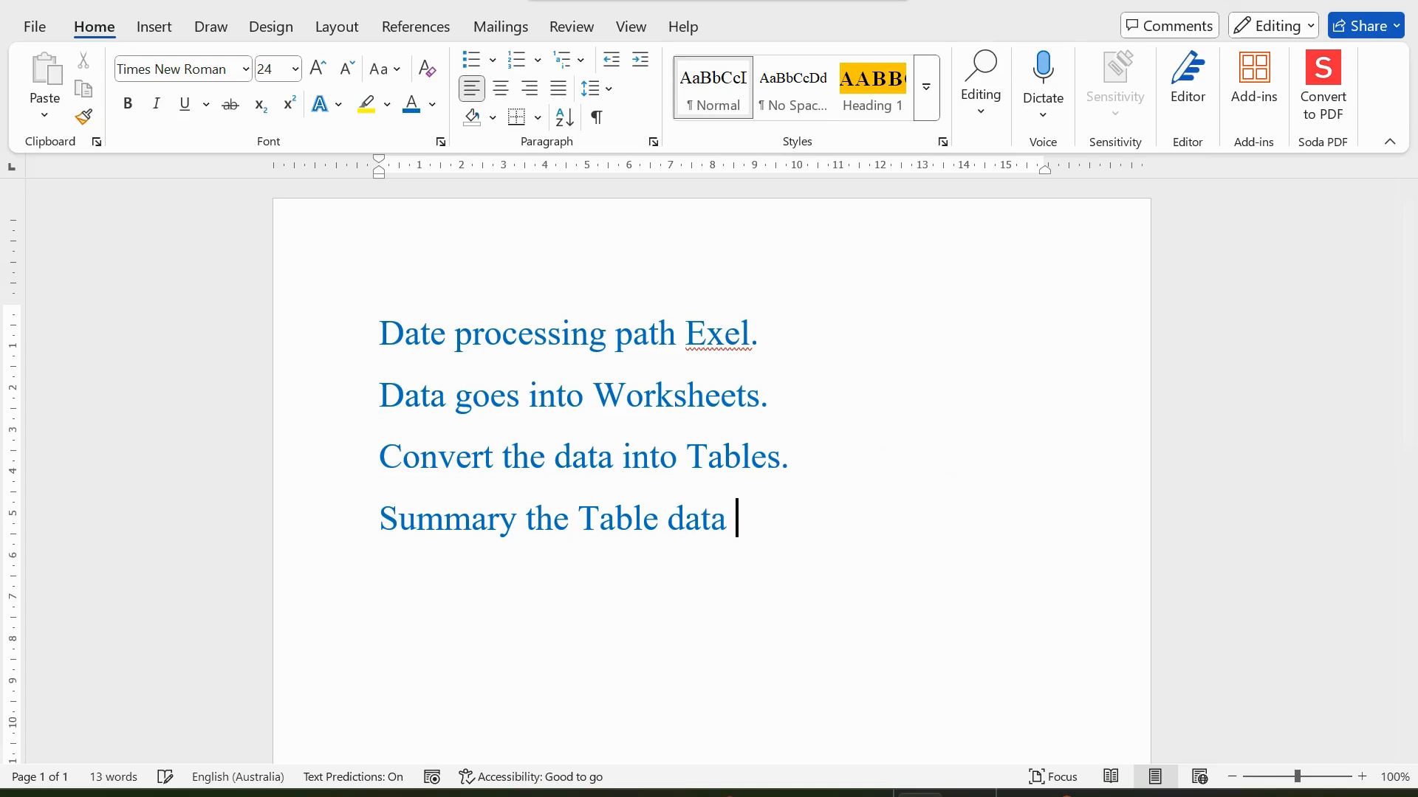
type(" by Pivot")
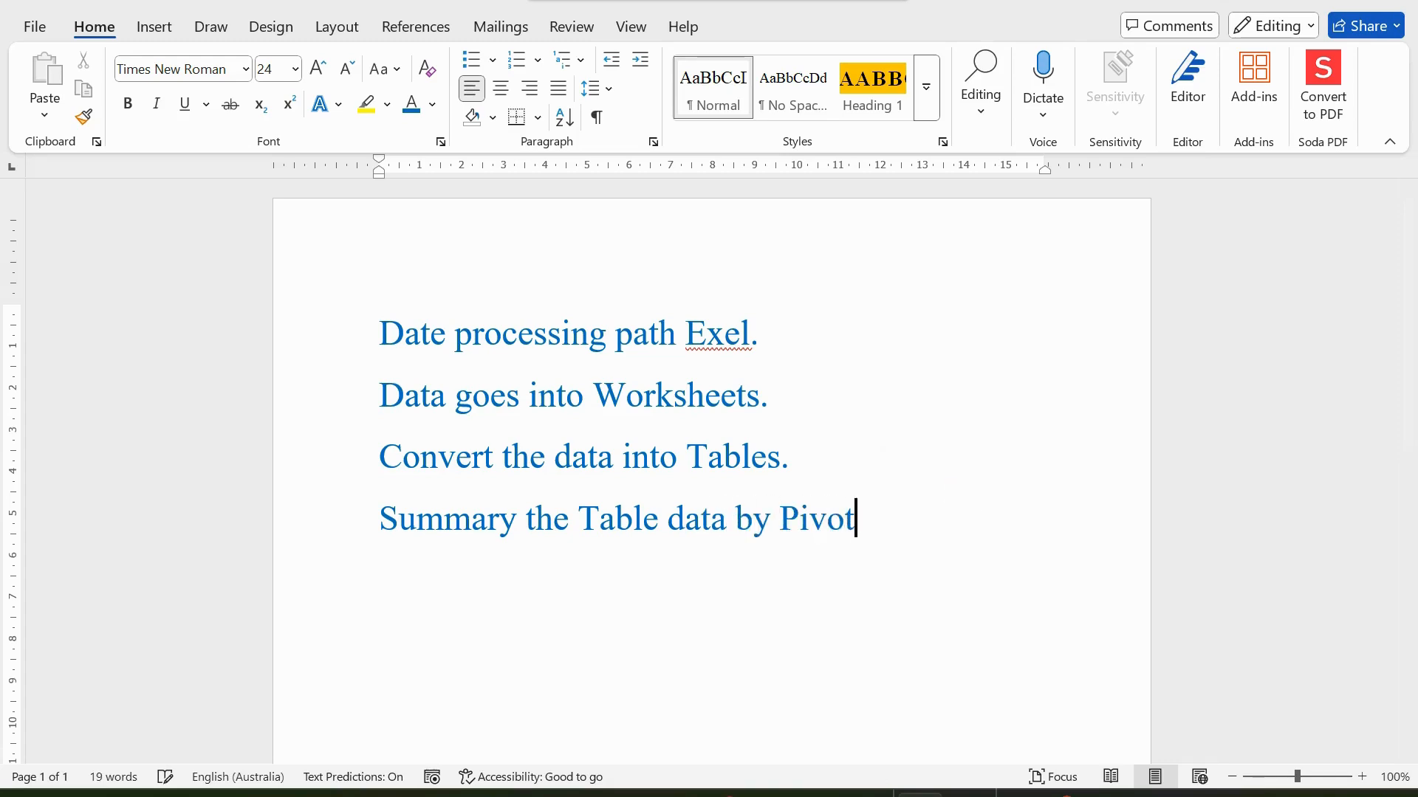
type(" tAB")
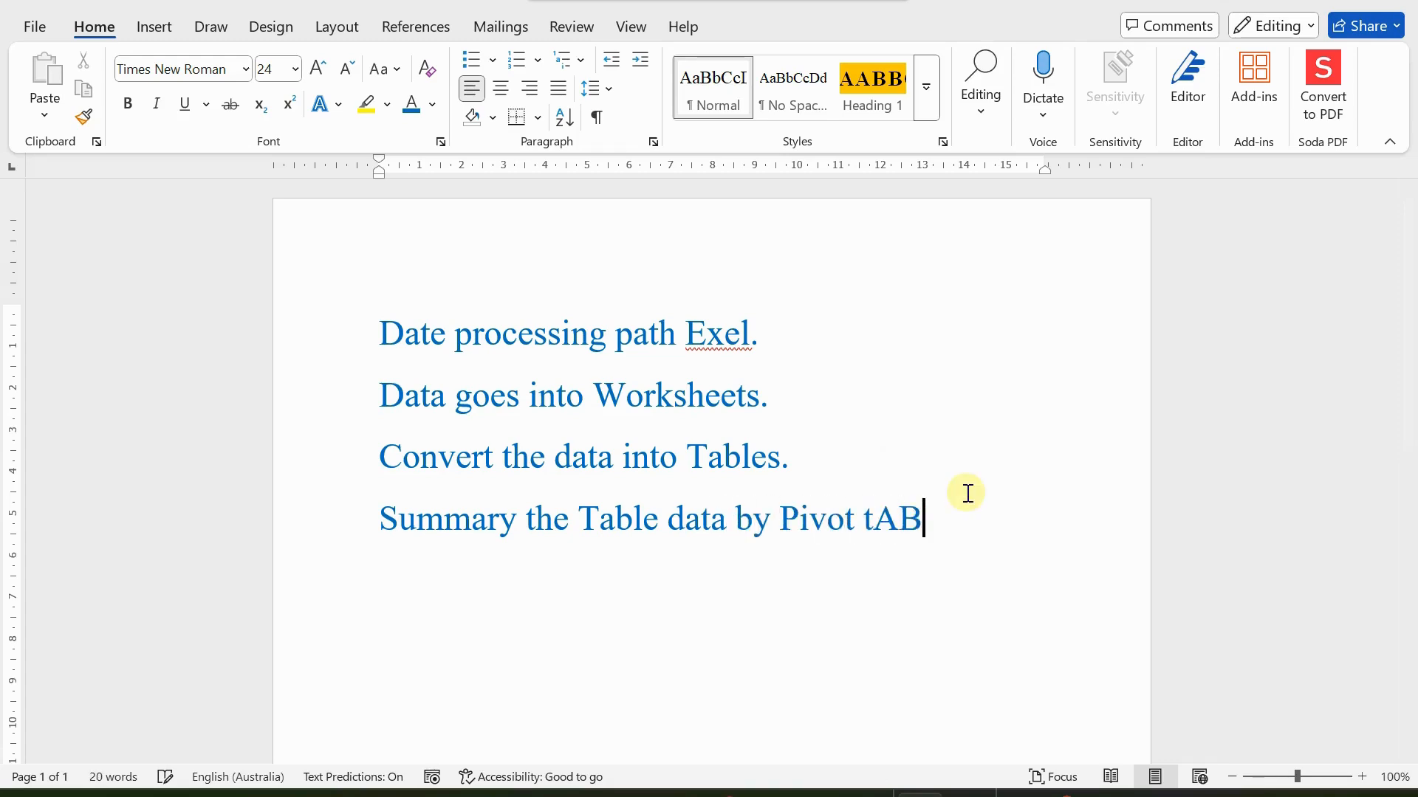
key("BackSpace")
key("BackSpace")
key("BackSpace")
type("Table")
key("Return")
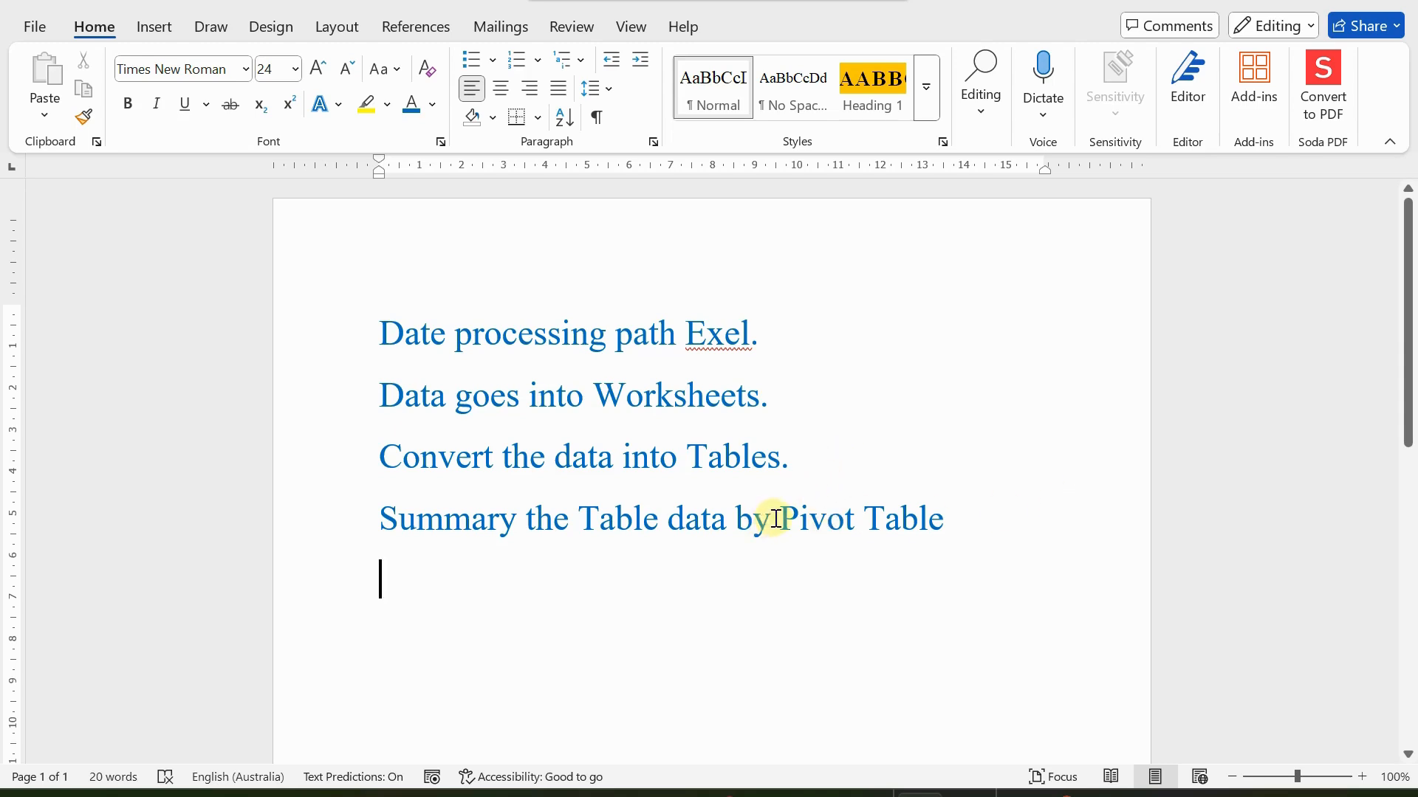
left_click_drag(776, 519, 918, 517)
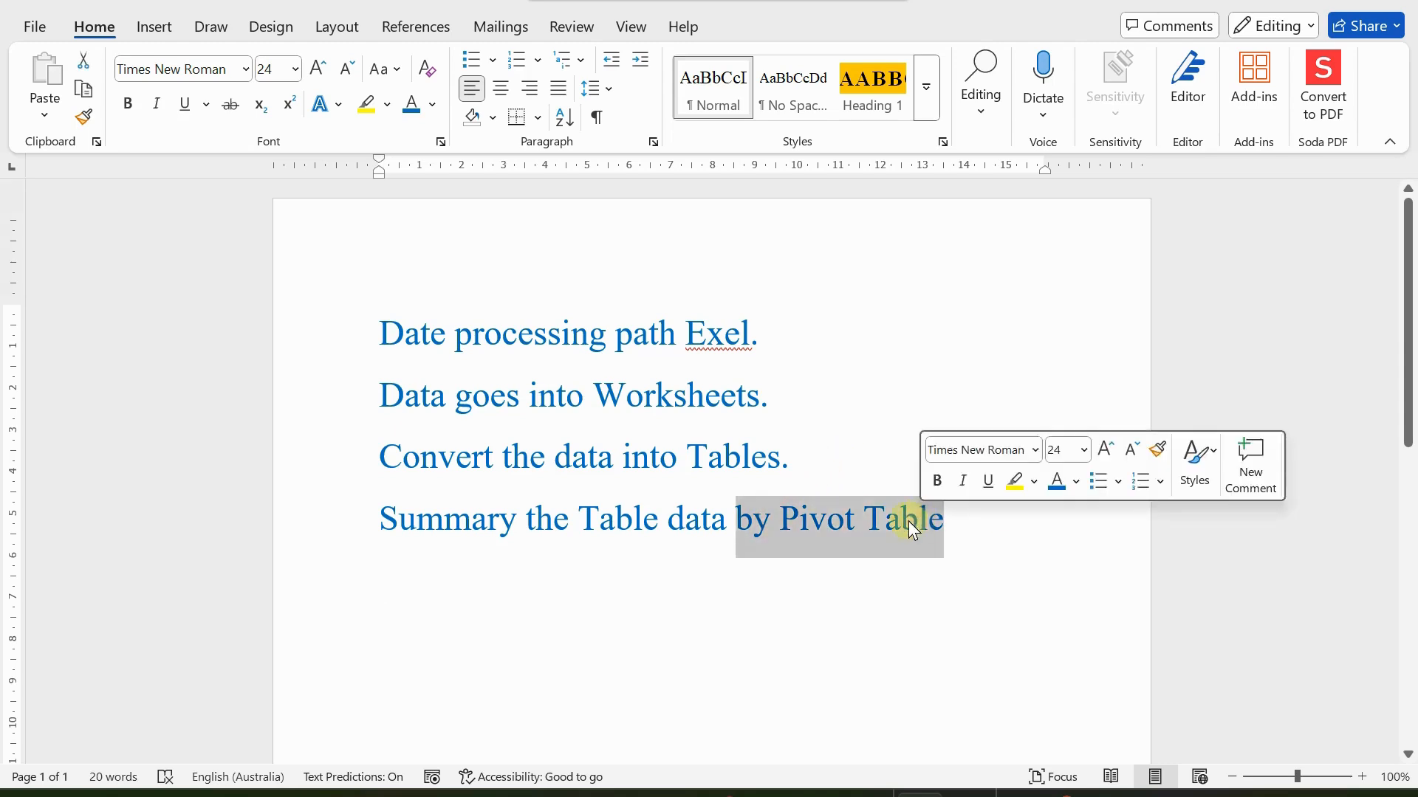
left_click(765, 538)
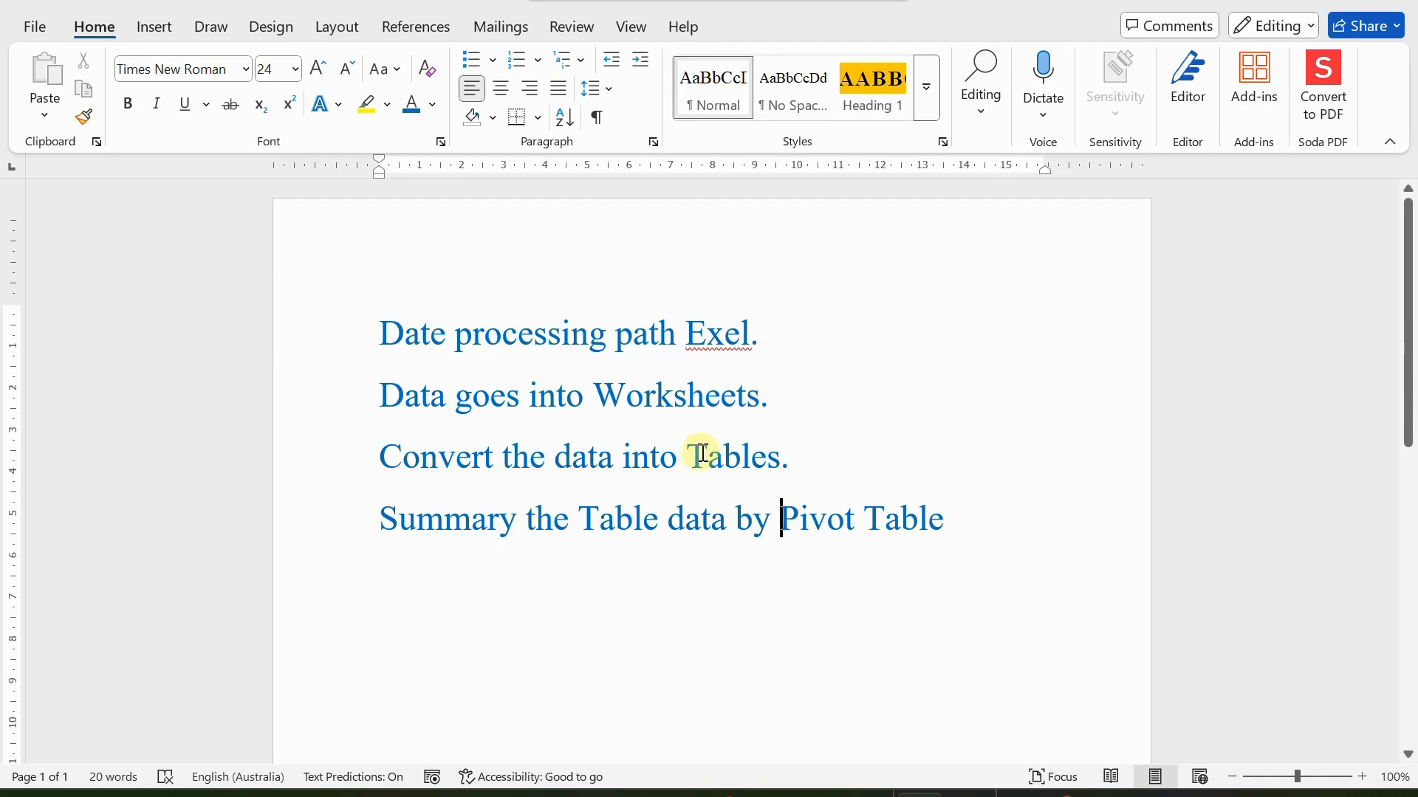
left_click(960, 508)
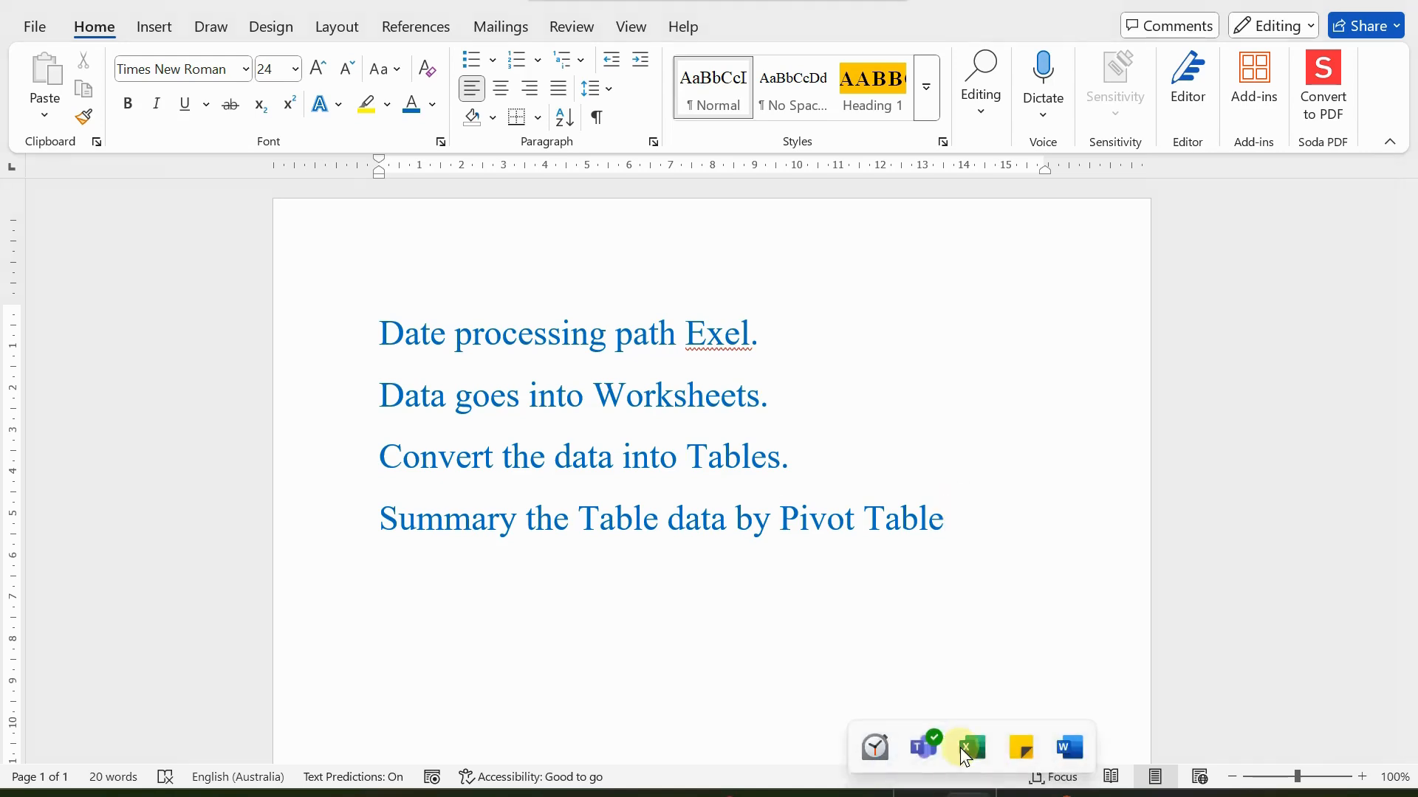
Switch to the Excel workbook and examine the repeated KANDEP entries in the District Name column of MasterTable
left_click(968, 745)
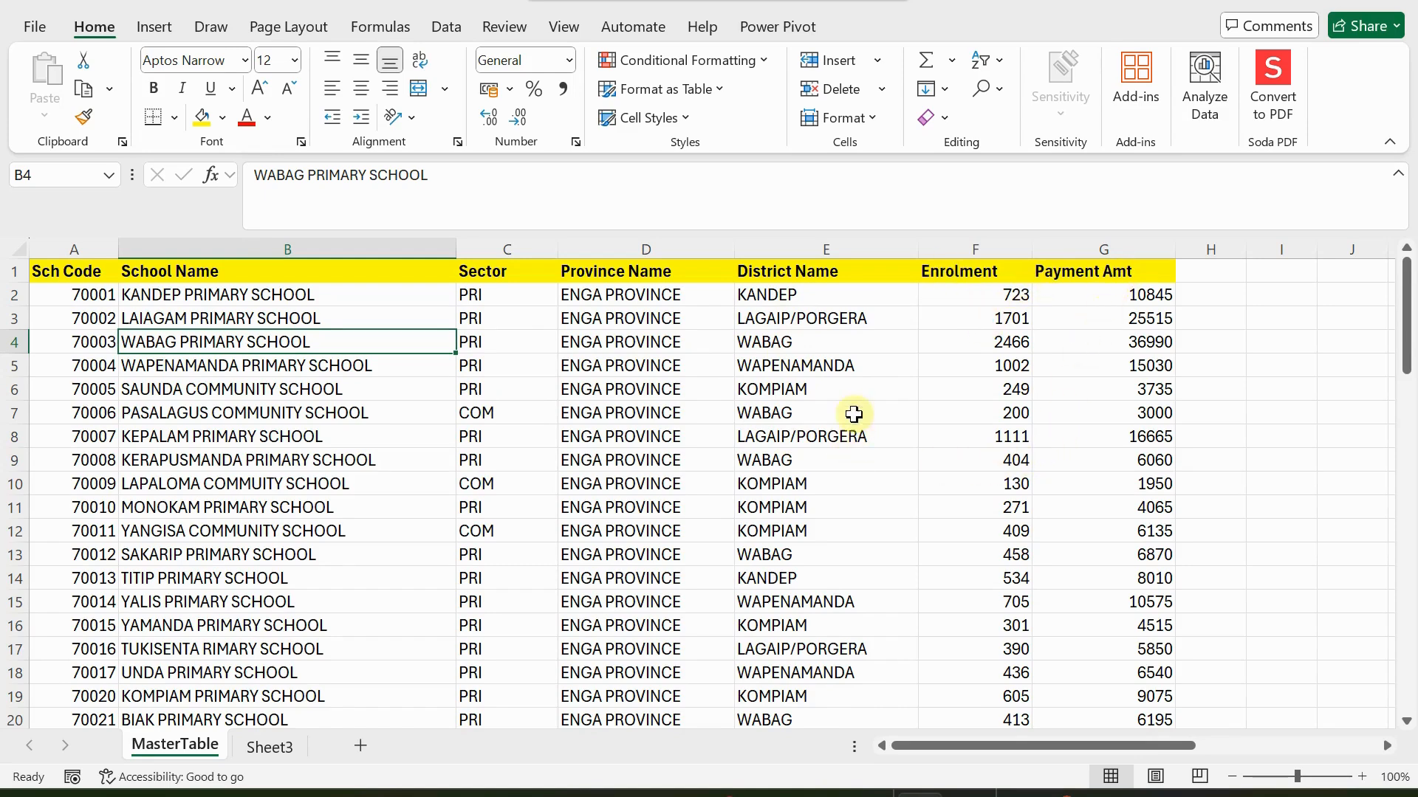
left_click(760, 294)
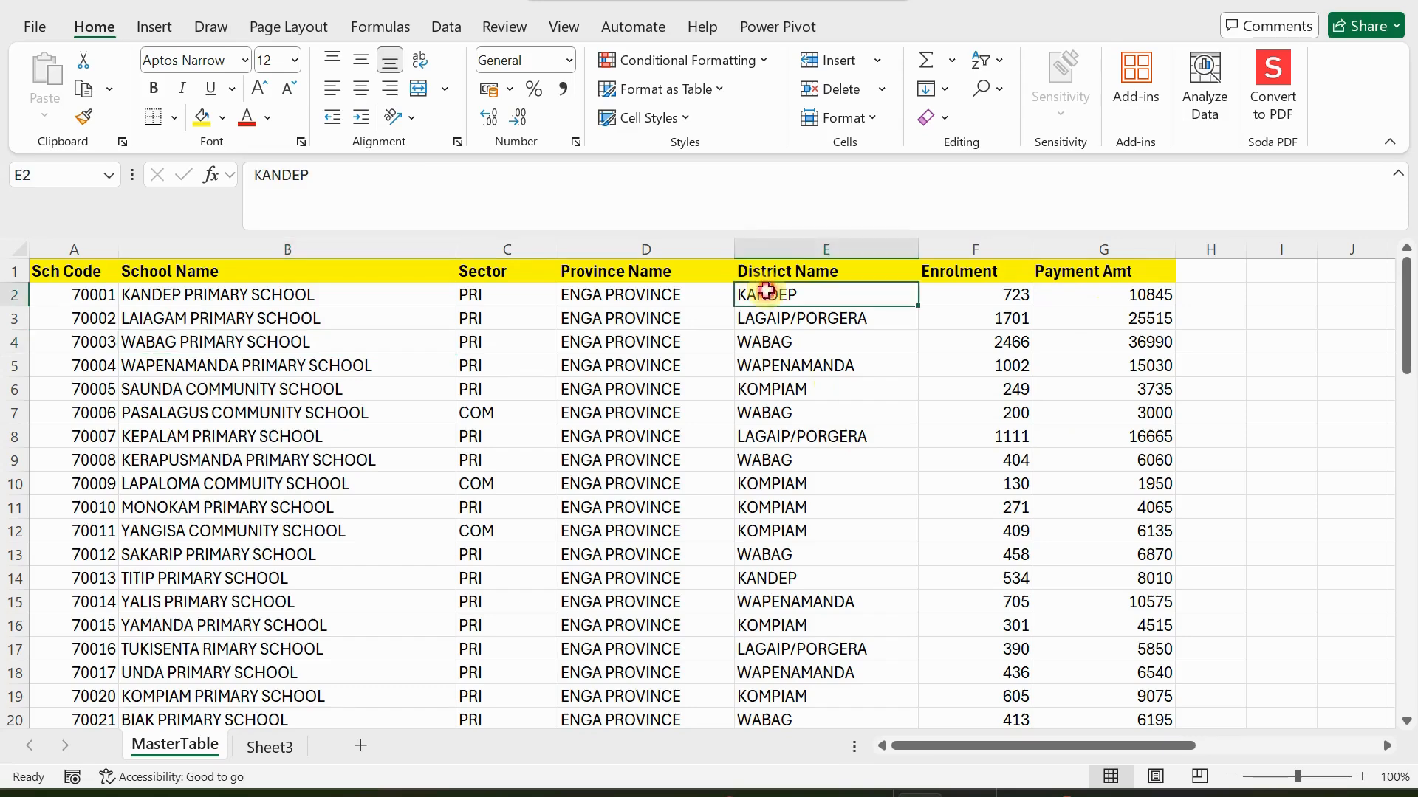
left_click(750, 579)
scroll(775, 507, "down", 3)
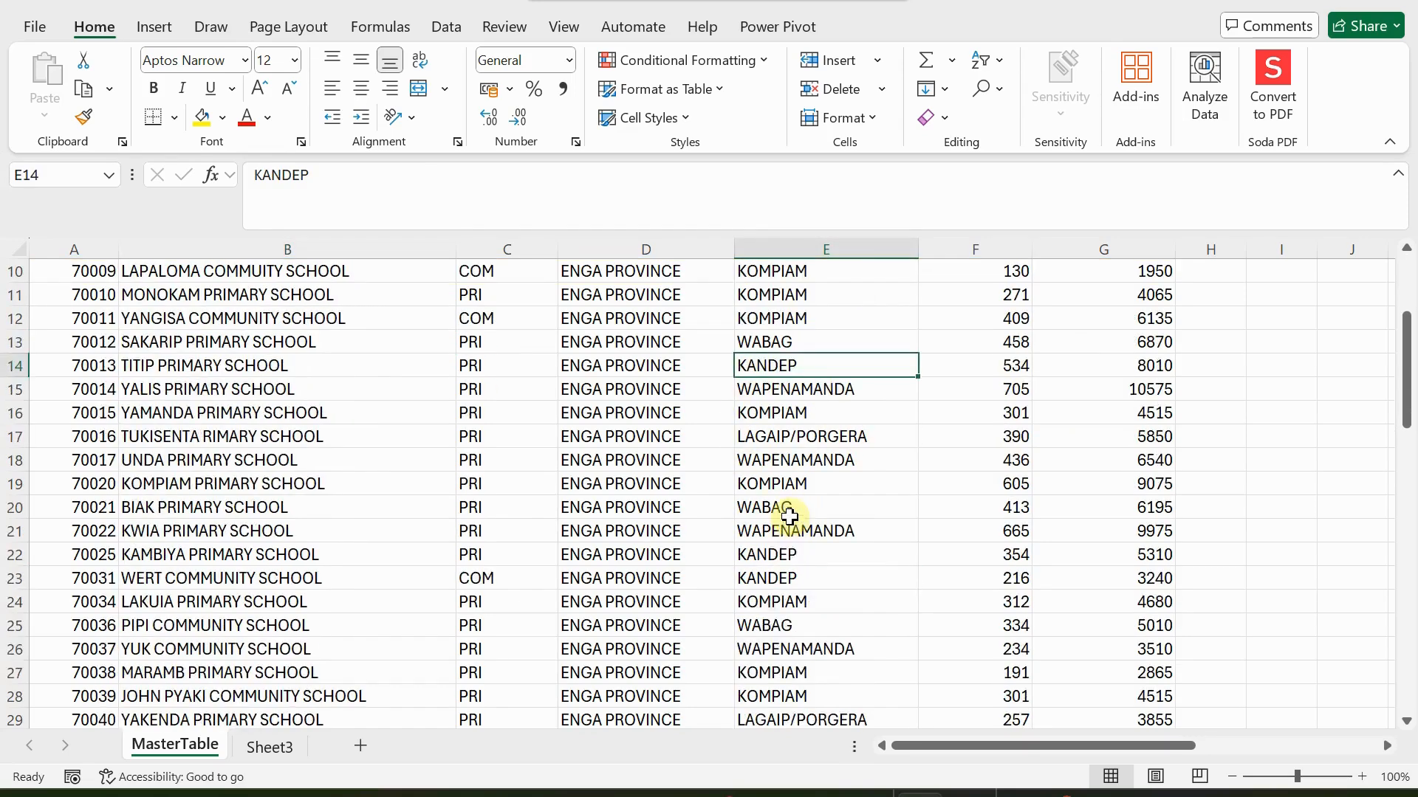
left_click(760, 556)
left_click(769, 577)
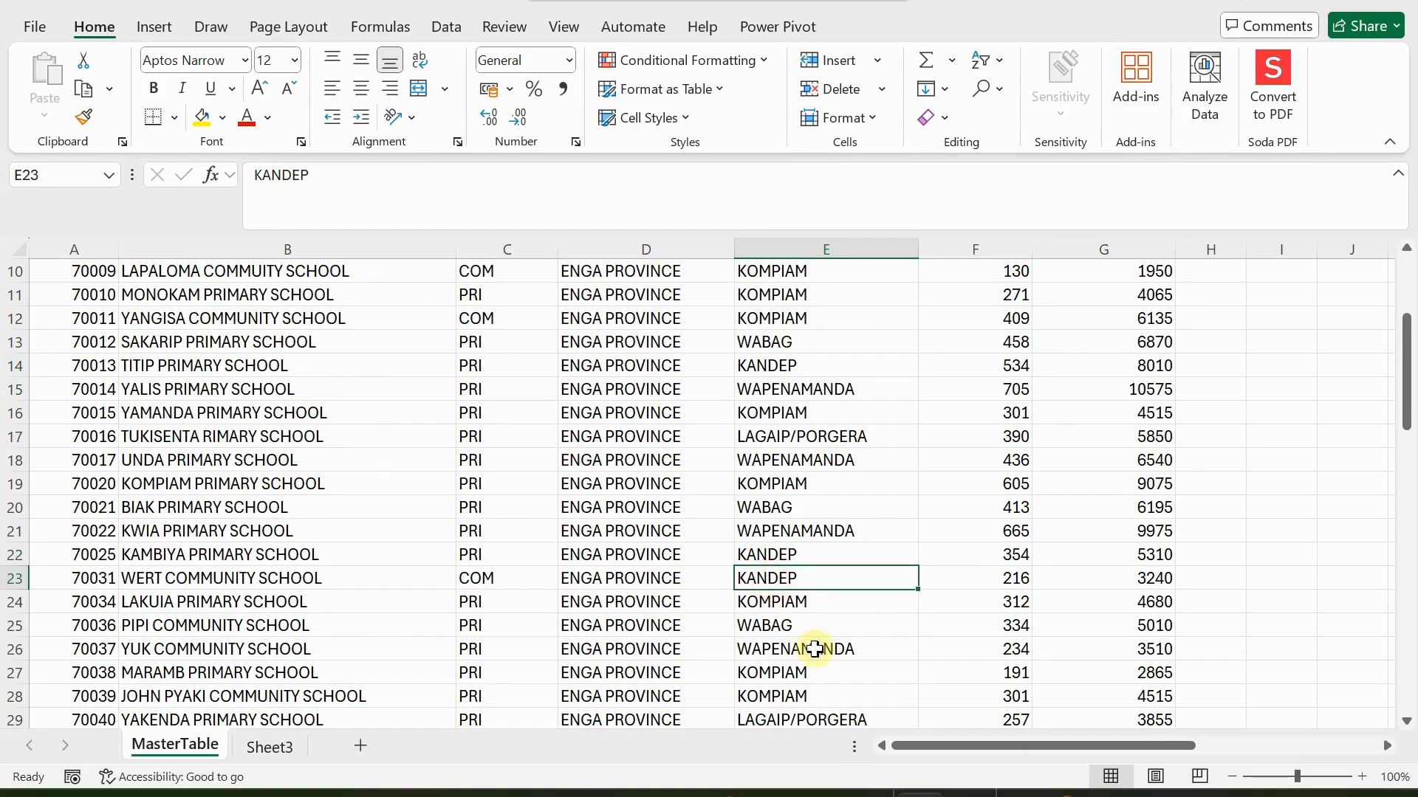
scroll(815, 647, "down", 1)
scroll(815, 649, "down", 4)
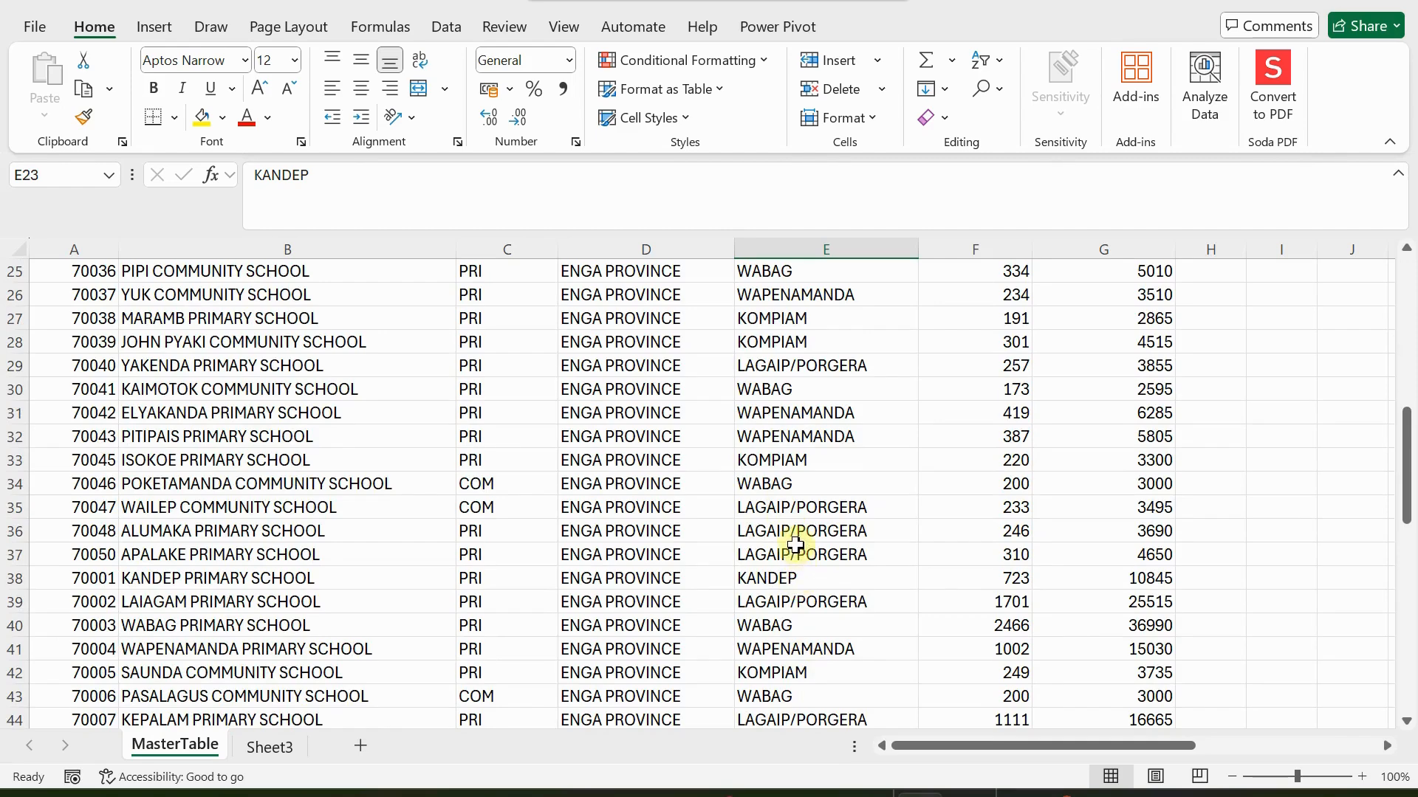
scroll(796, 543, "up", 4)
scroll(795, 542, "up", 4)
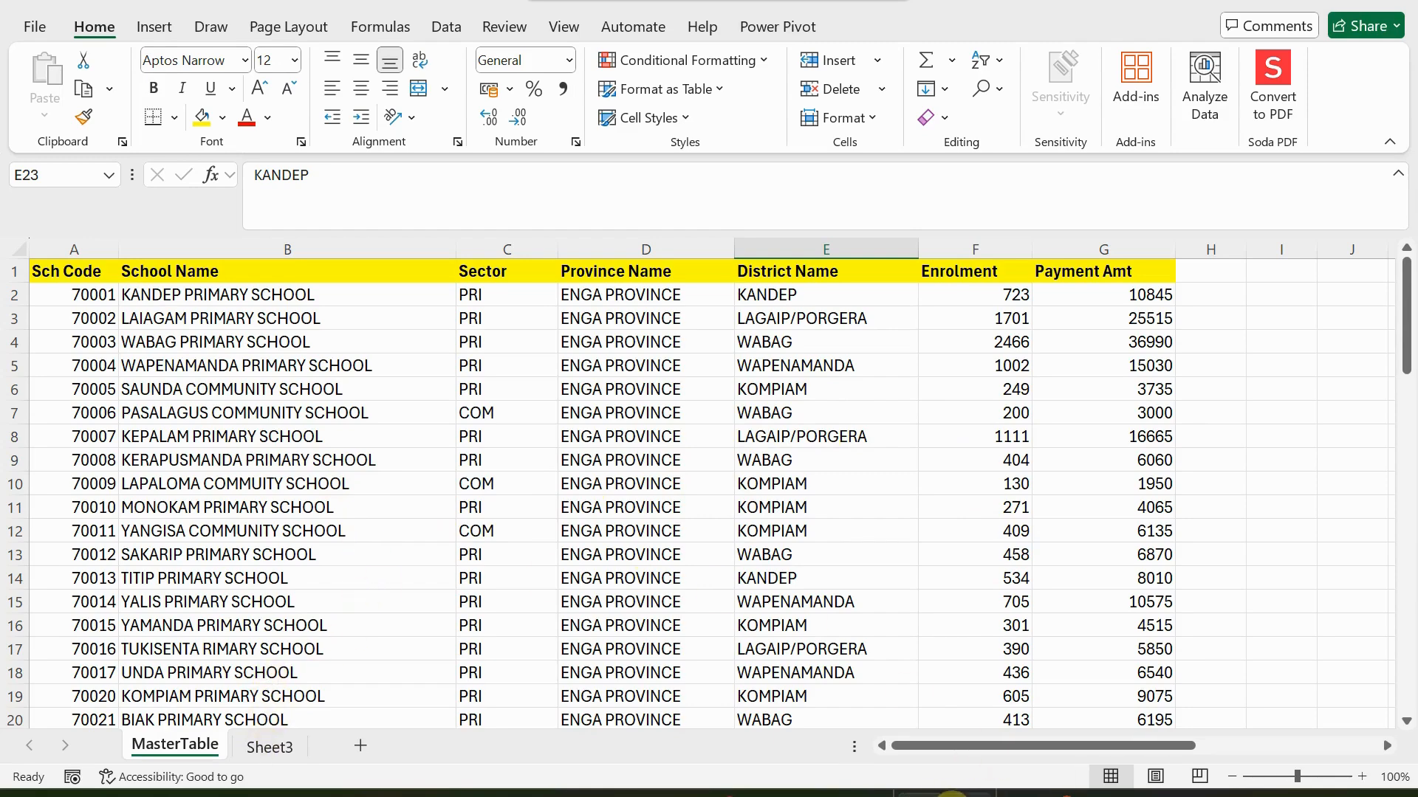
Switch back to the Word notes and change "Summary" in the fourth line to "Summarize"
mouse_move(1037, 757)
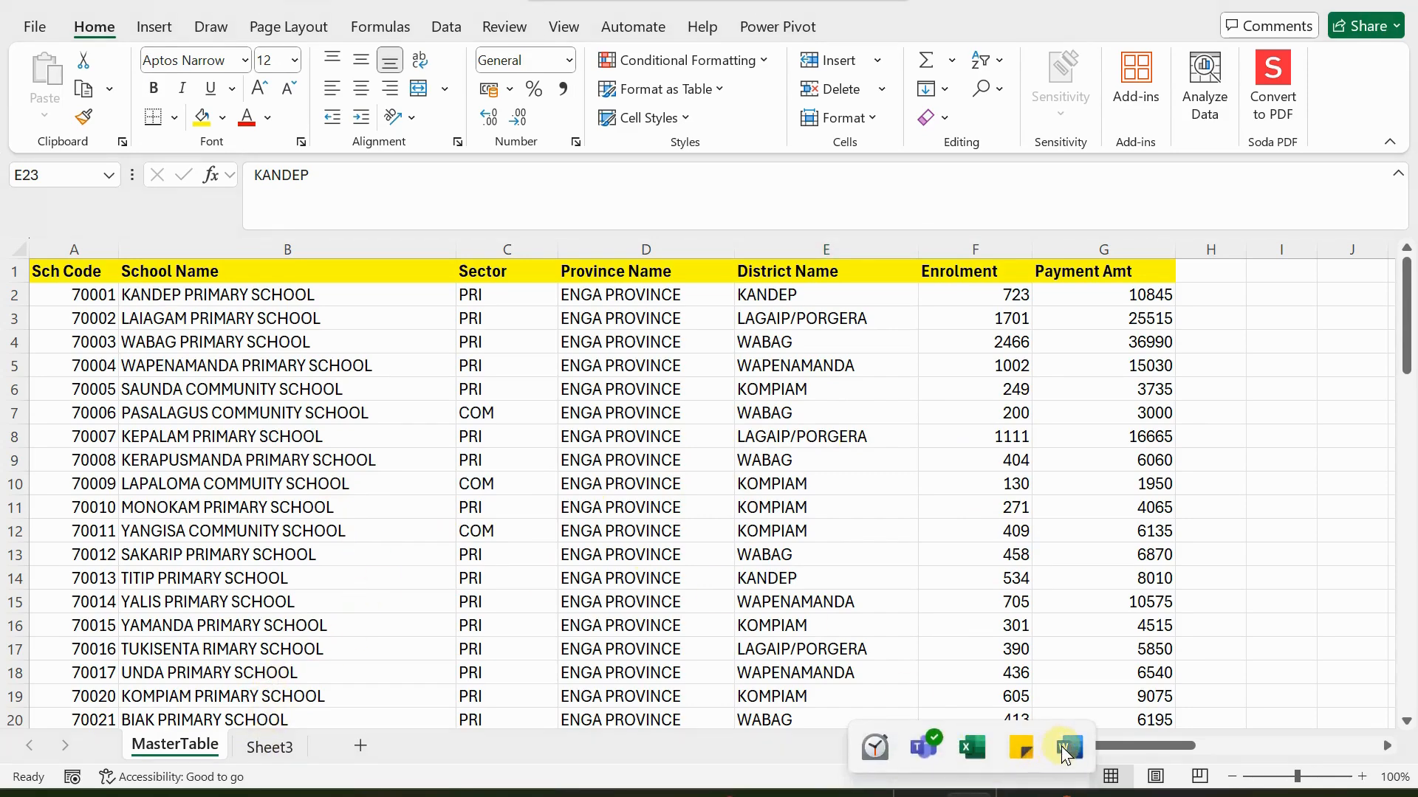
left_click(1061, 743)
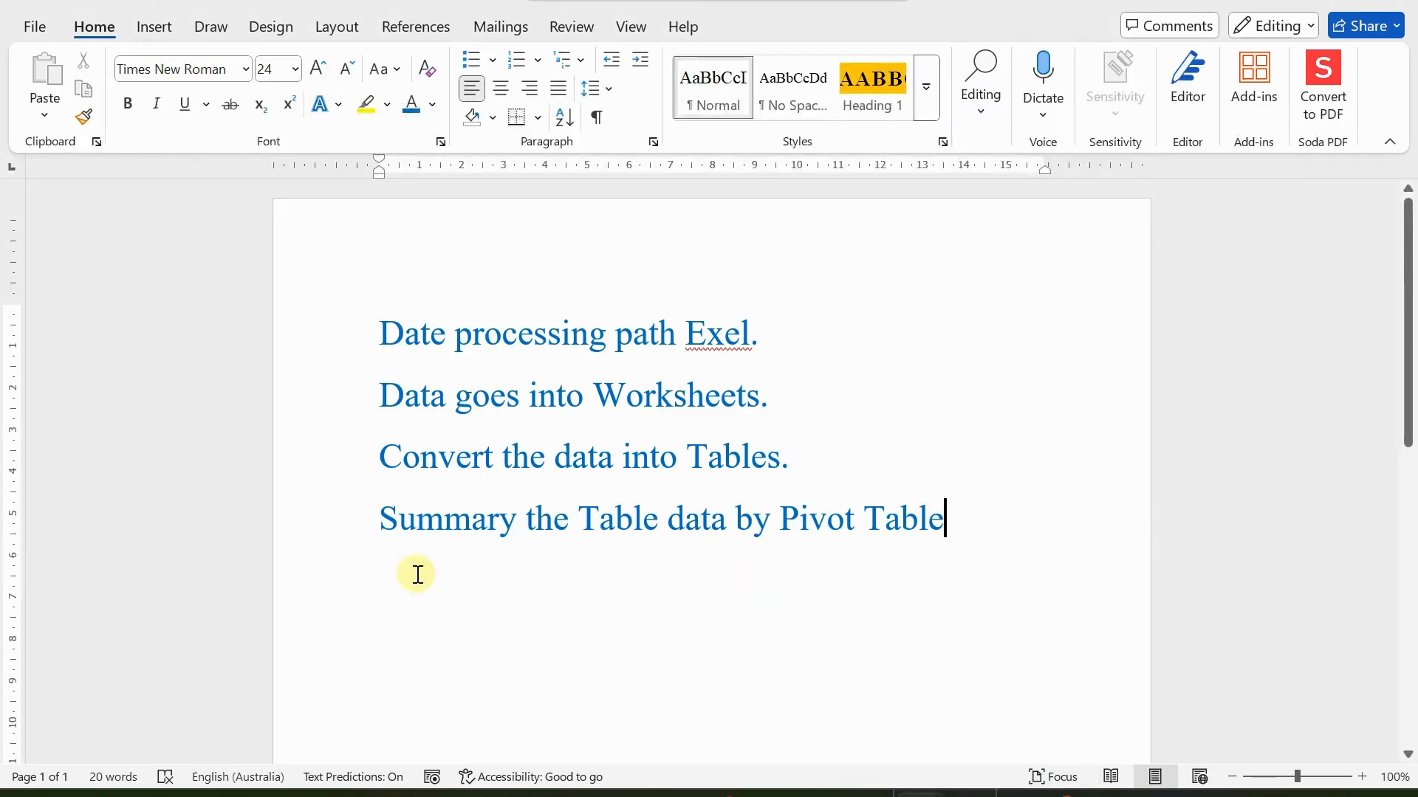
left_click(512, 524)
key("BackSpace")
type("ize")
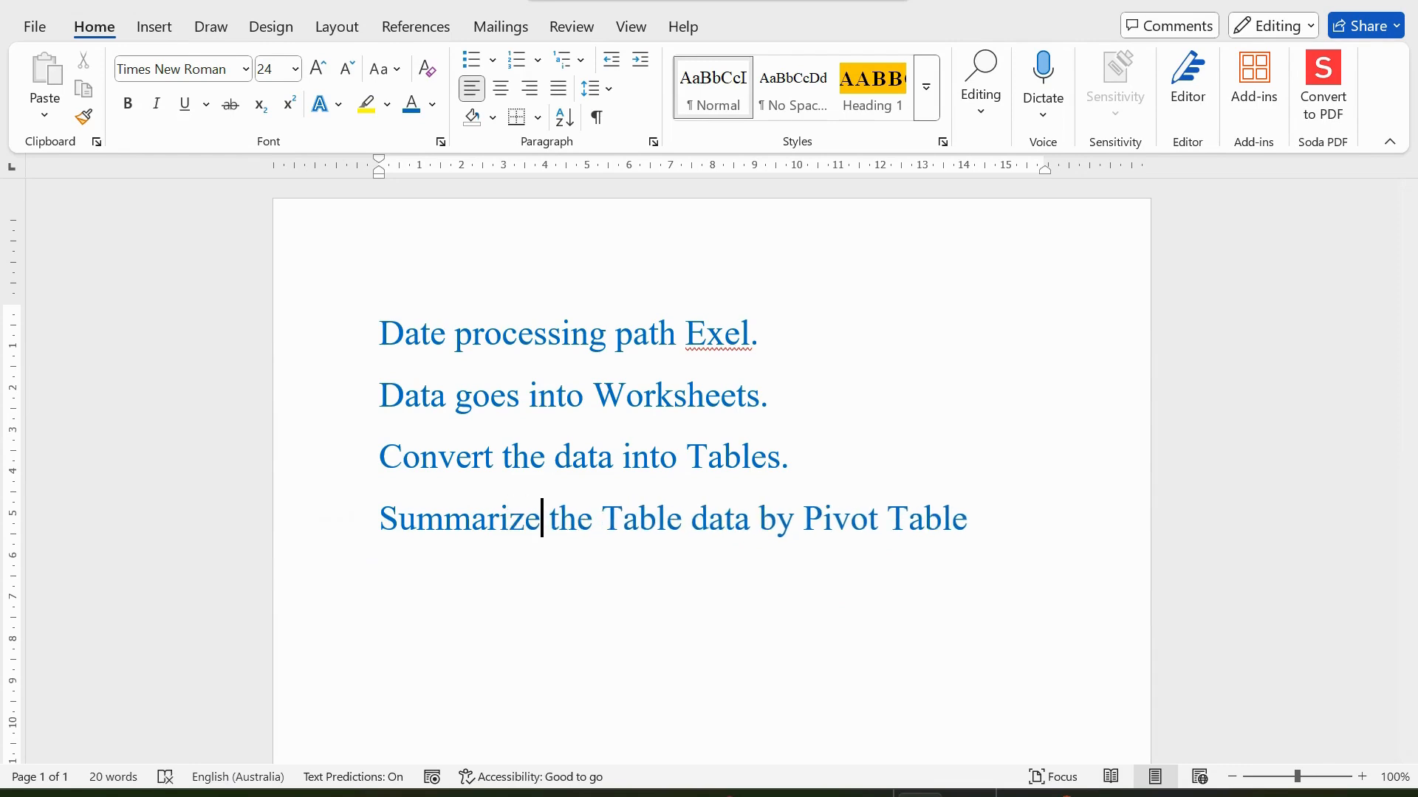
Add a fifth line reading "Pivot table ➔Chart Chart/Visual Displays" below the Pivot Table line, with the arrow symbol
left_click(996, 521)
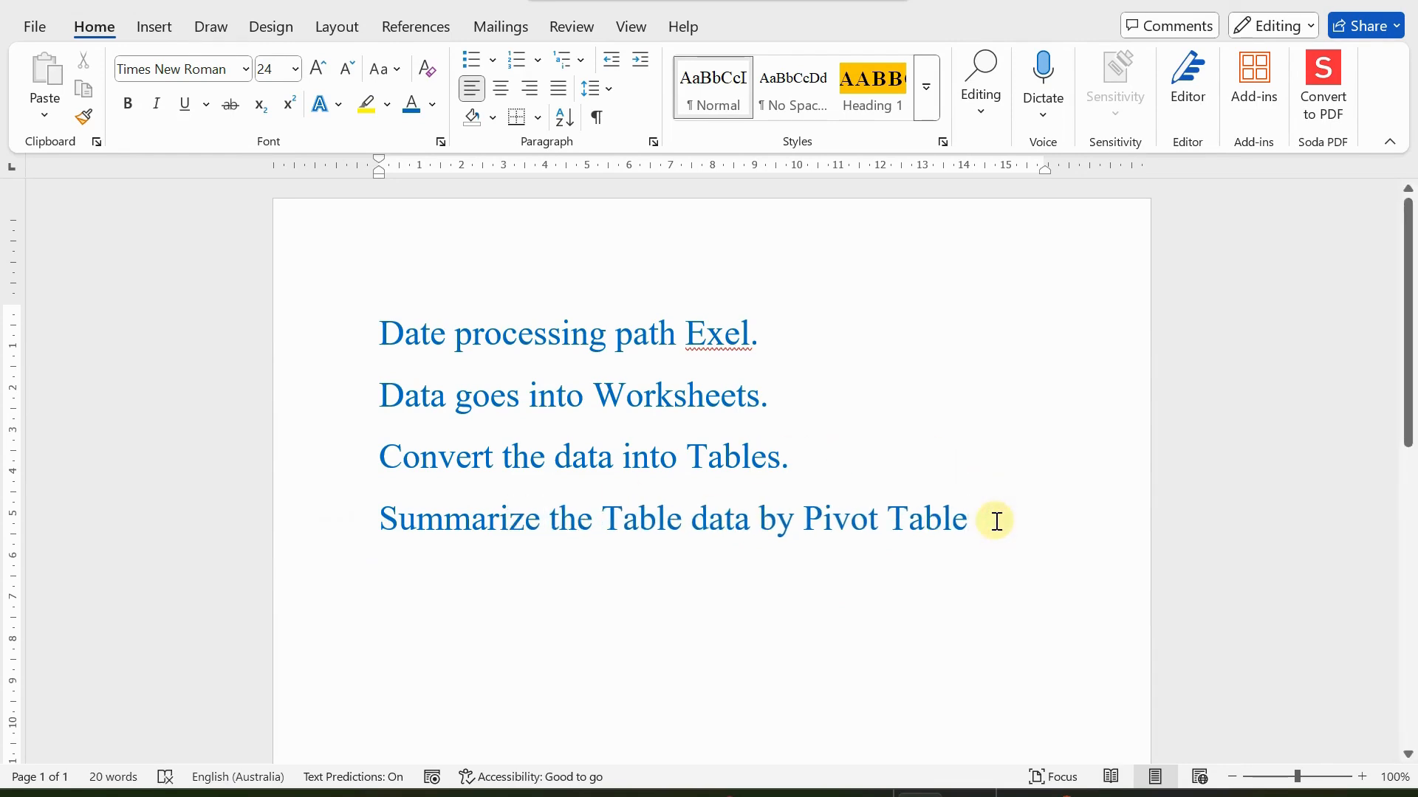
key("Return")
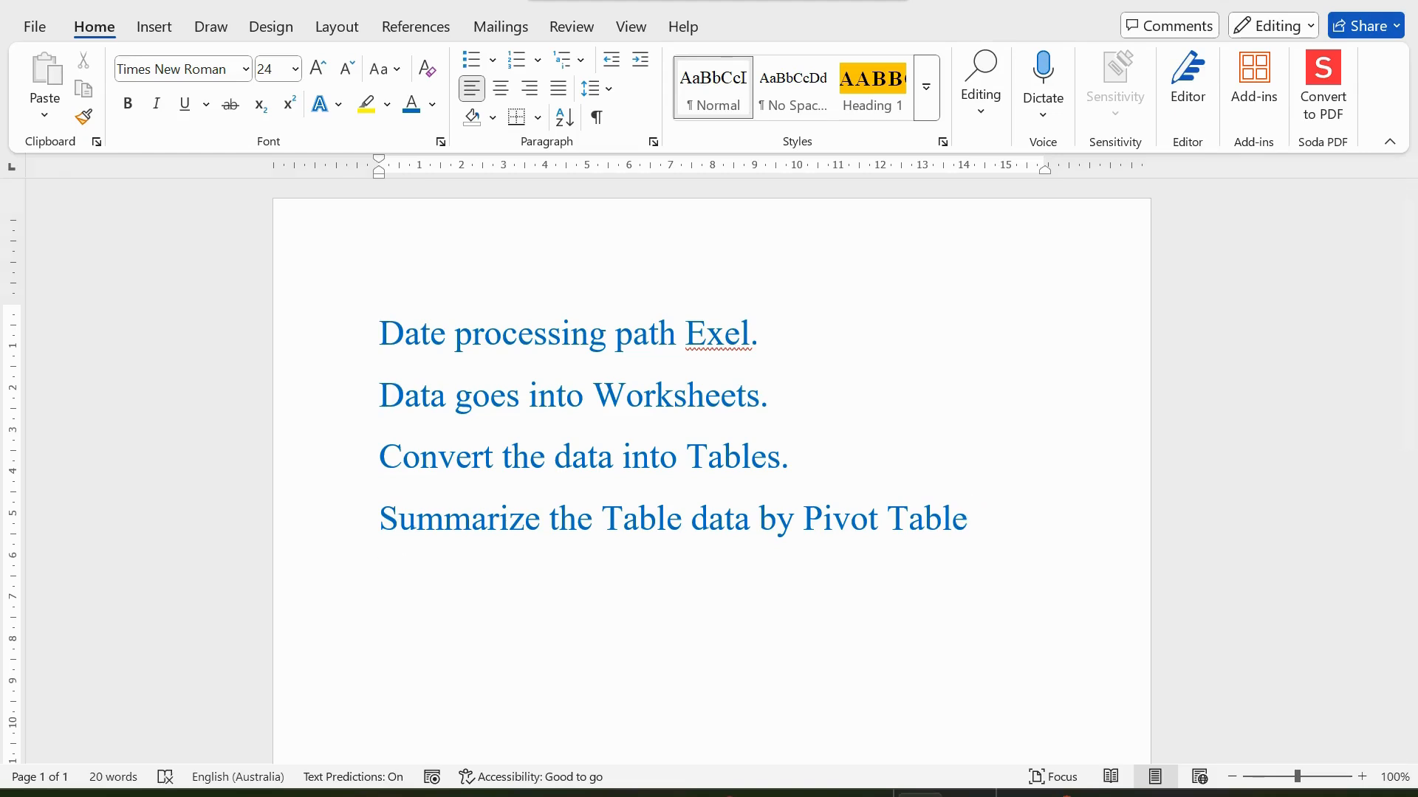
type("Pivot ")
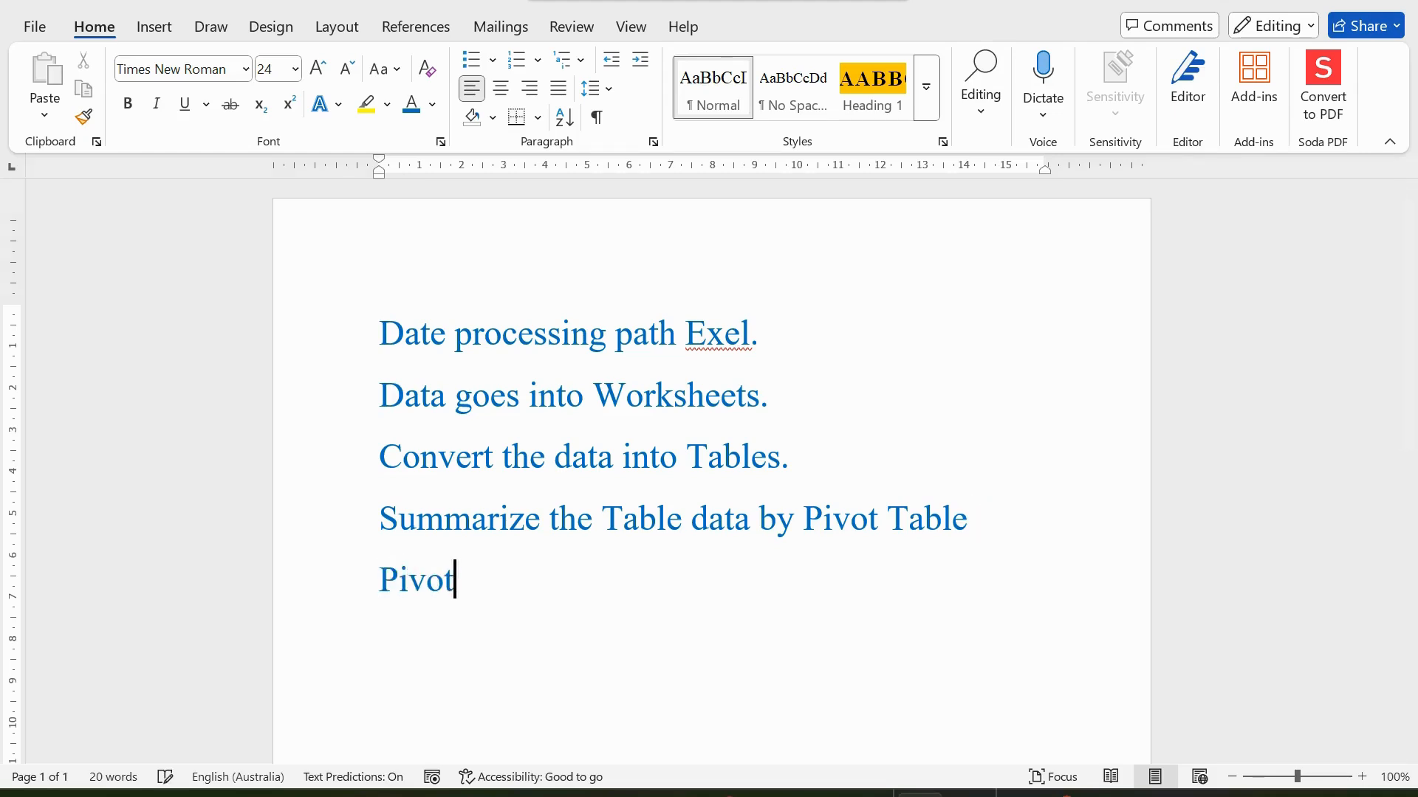
type("table ")
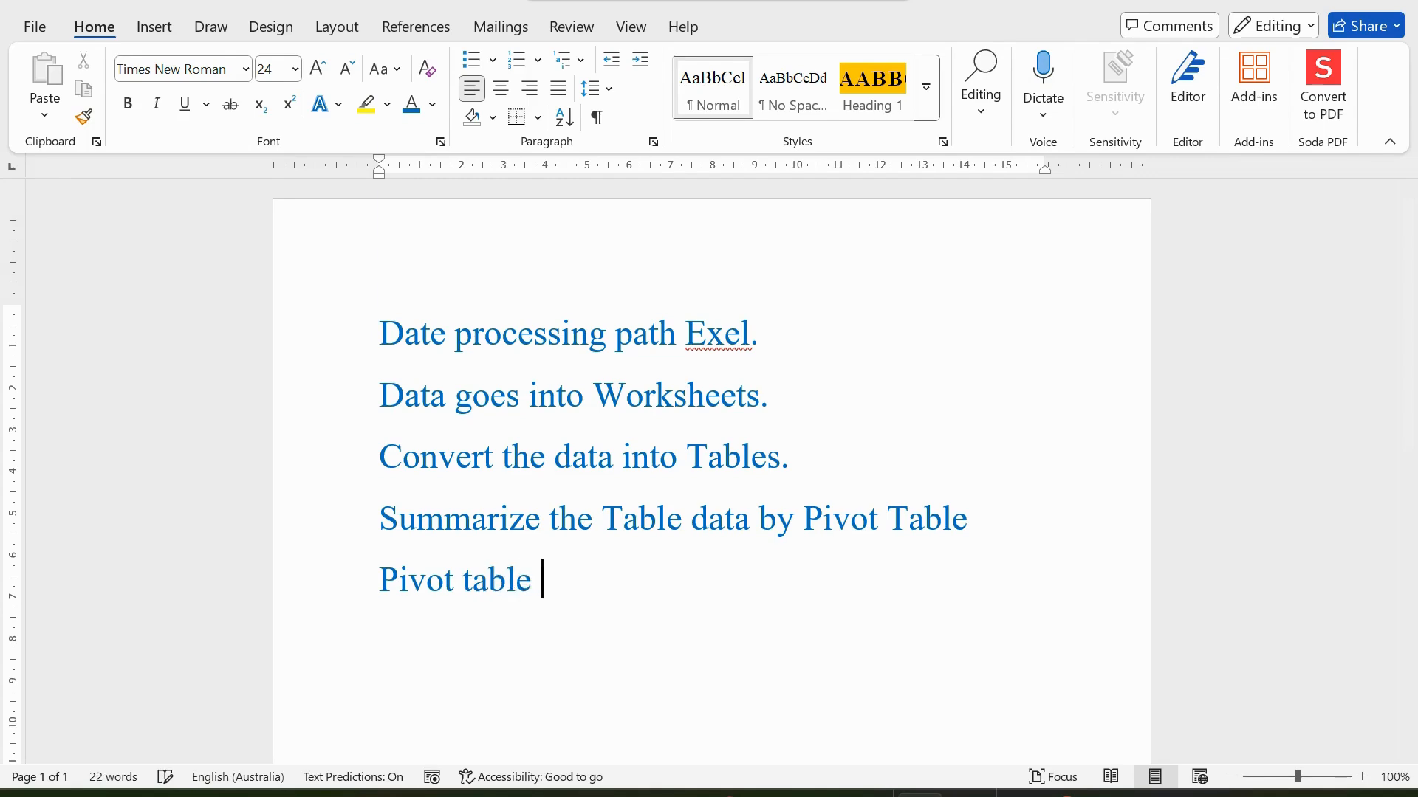
type("==>C")
type("hart ")
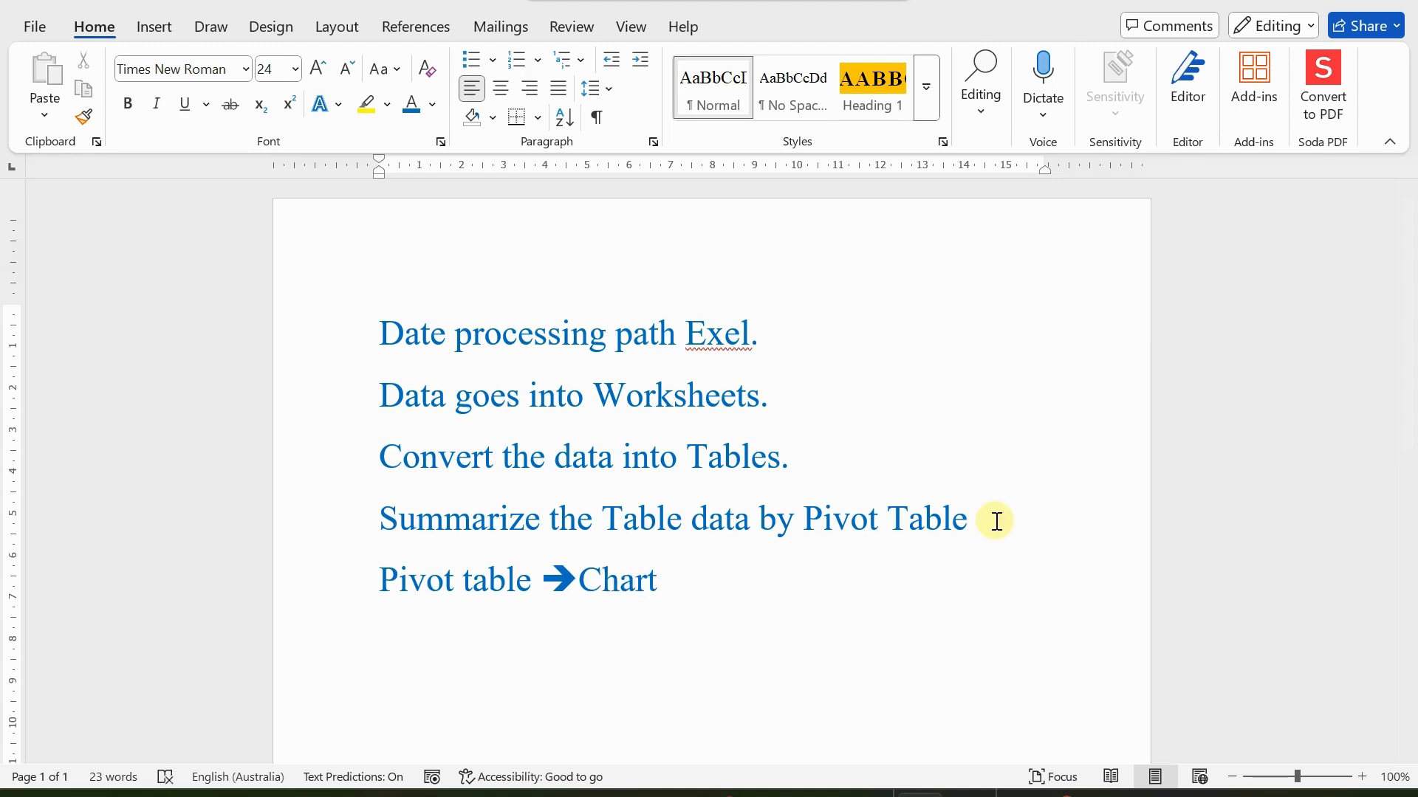
type("Chart")
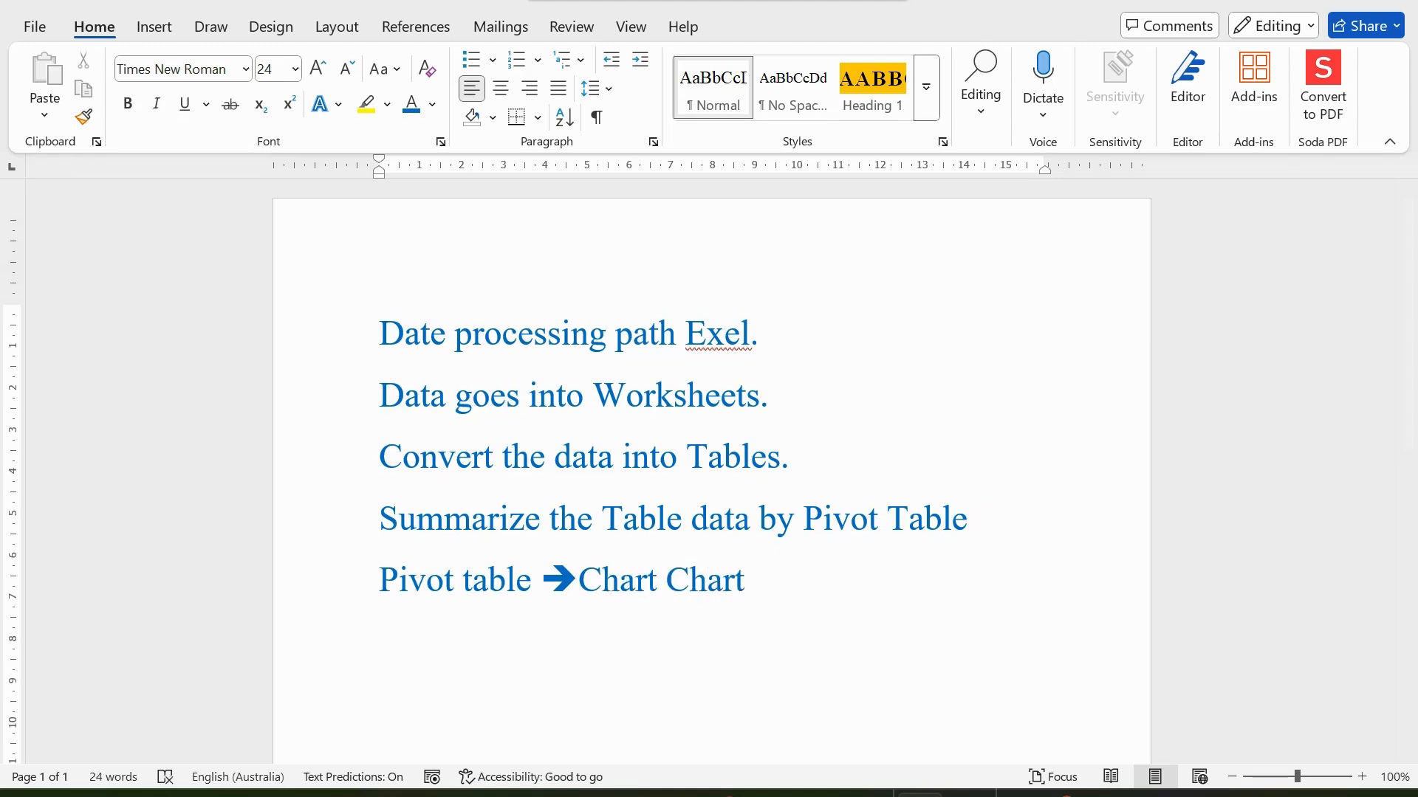
type("/Vishal")
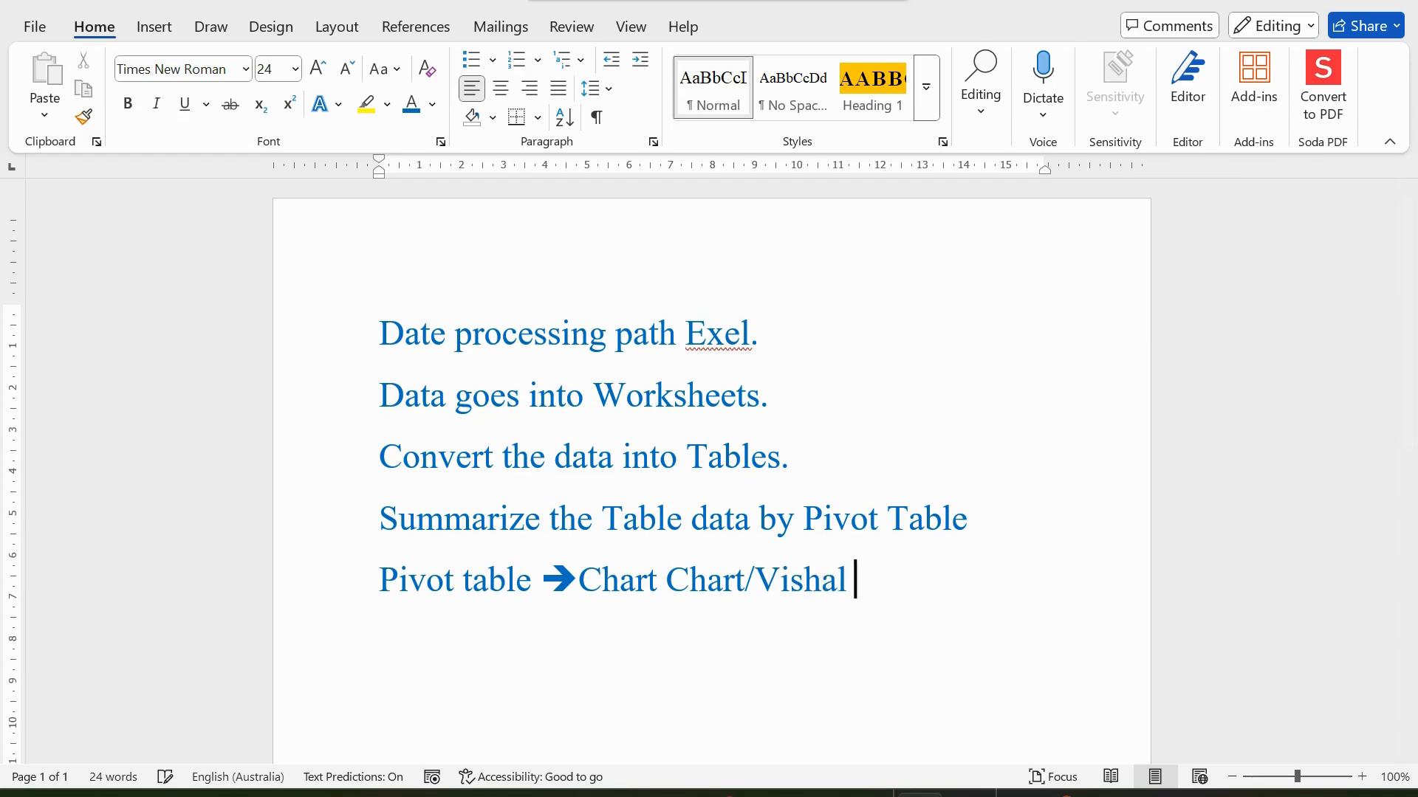
key("BackSpace")
key("BackSpace")
key("BackSpace")
type("ual ")
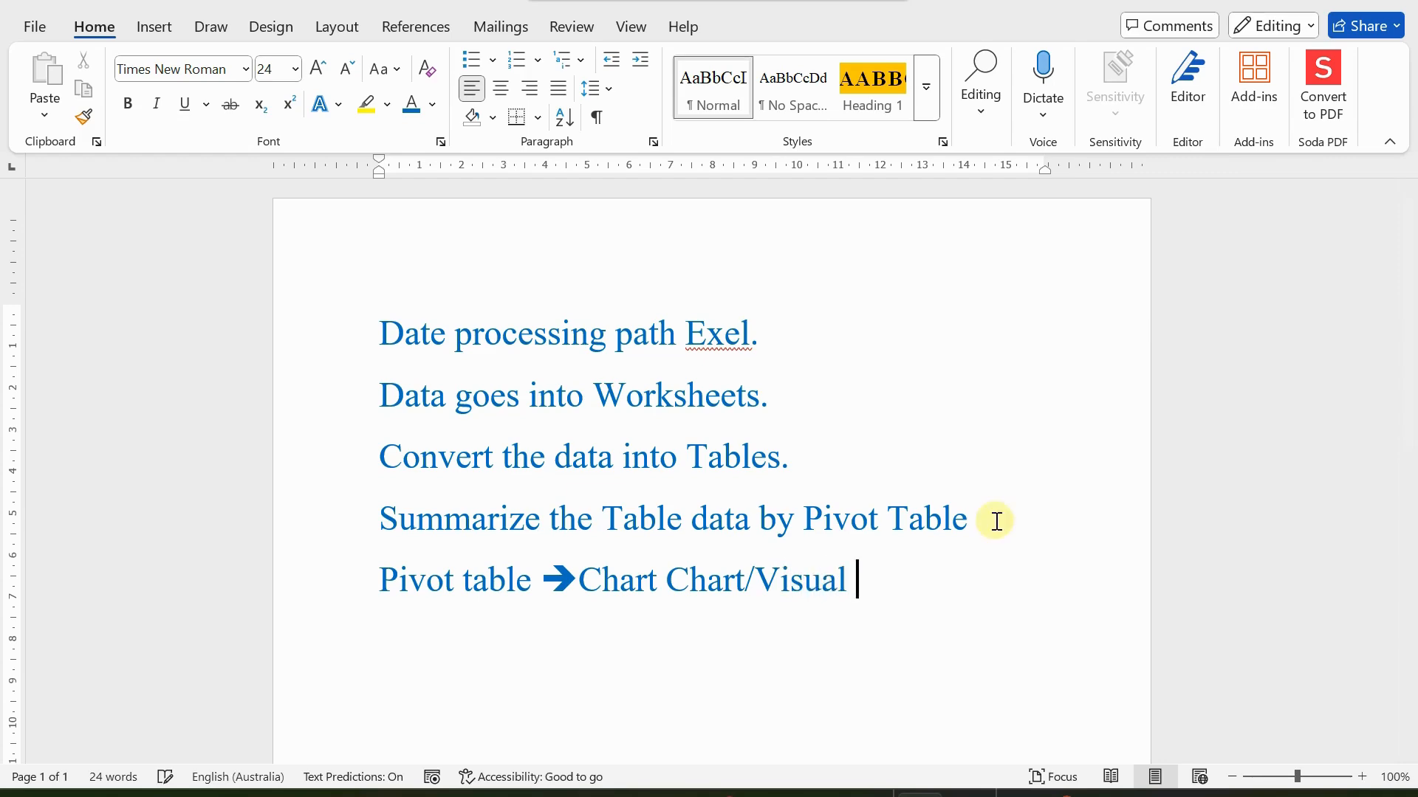
type("Displays")
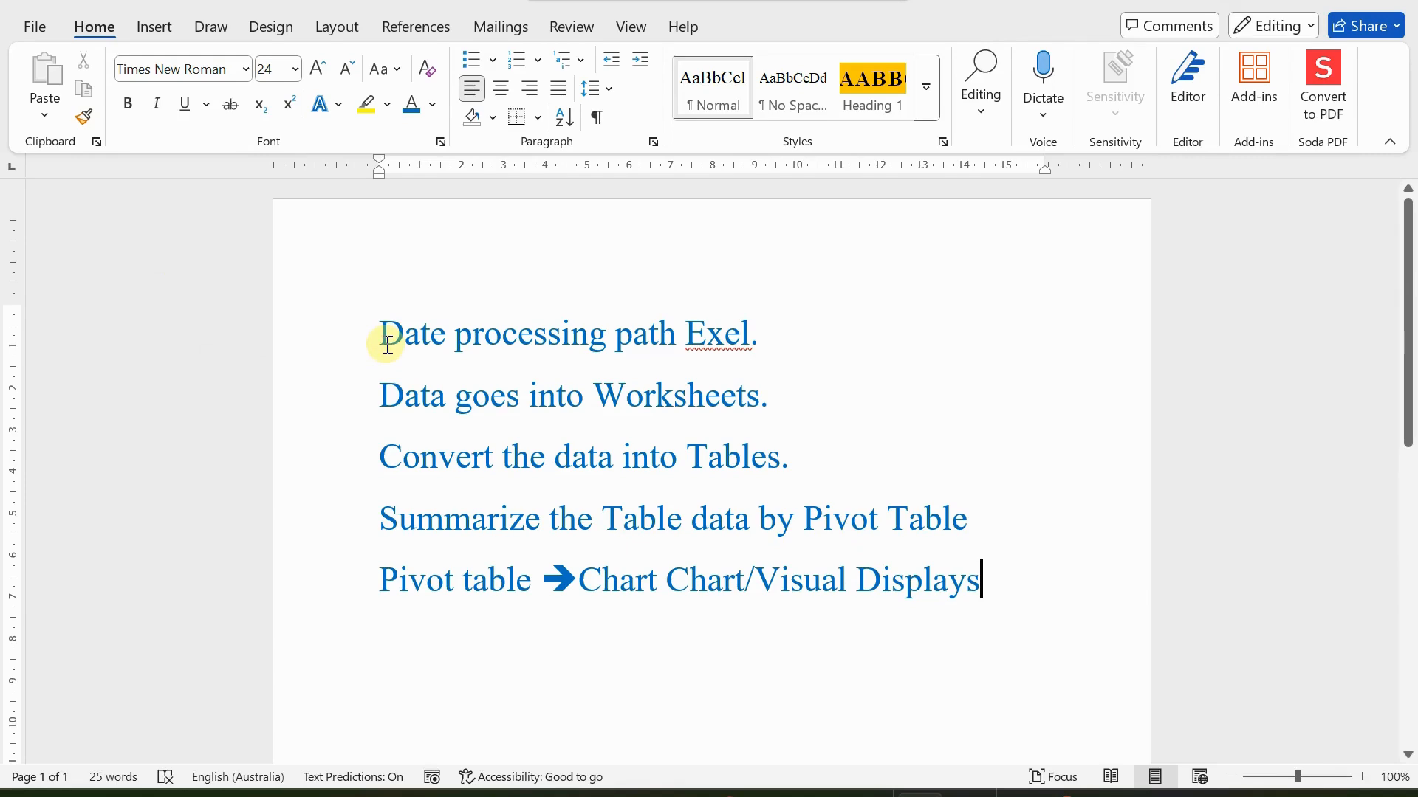
Colour the heading line "Date processing path Exel." red
left_click_drag(380, 329, 830, 336)
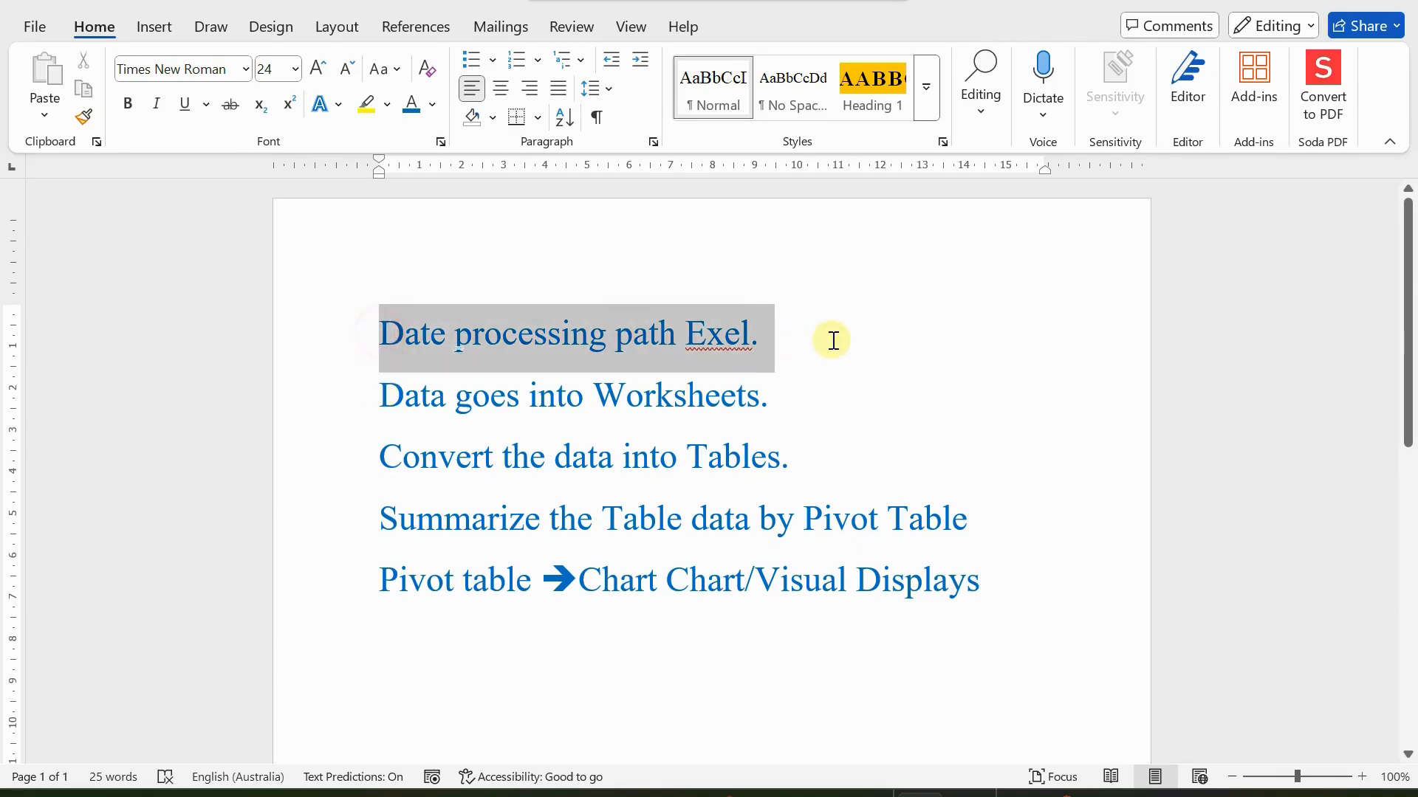
left_click(431, 104)
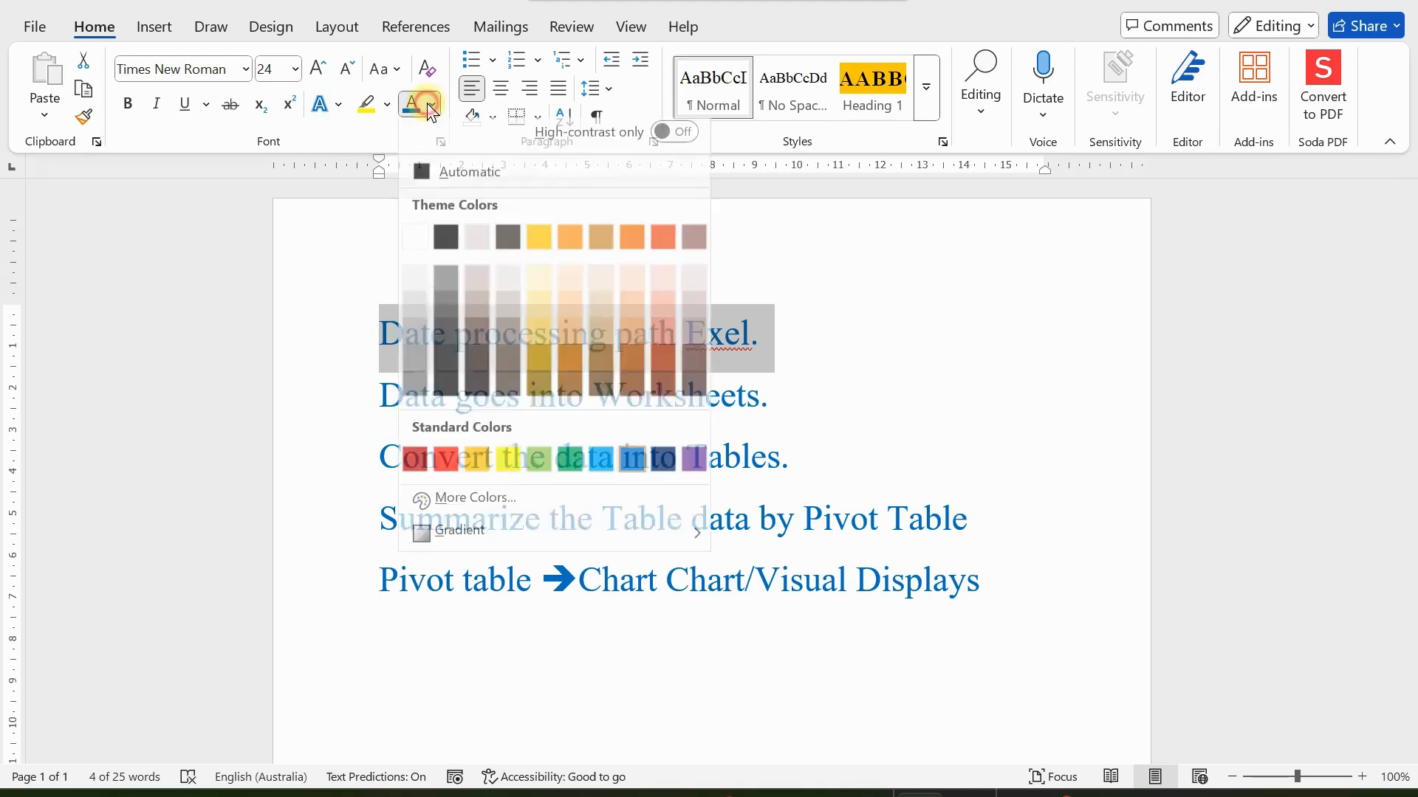
left_click(443, 469)
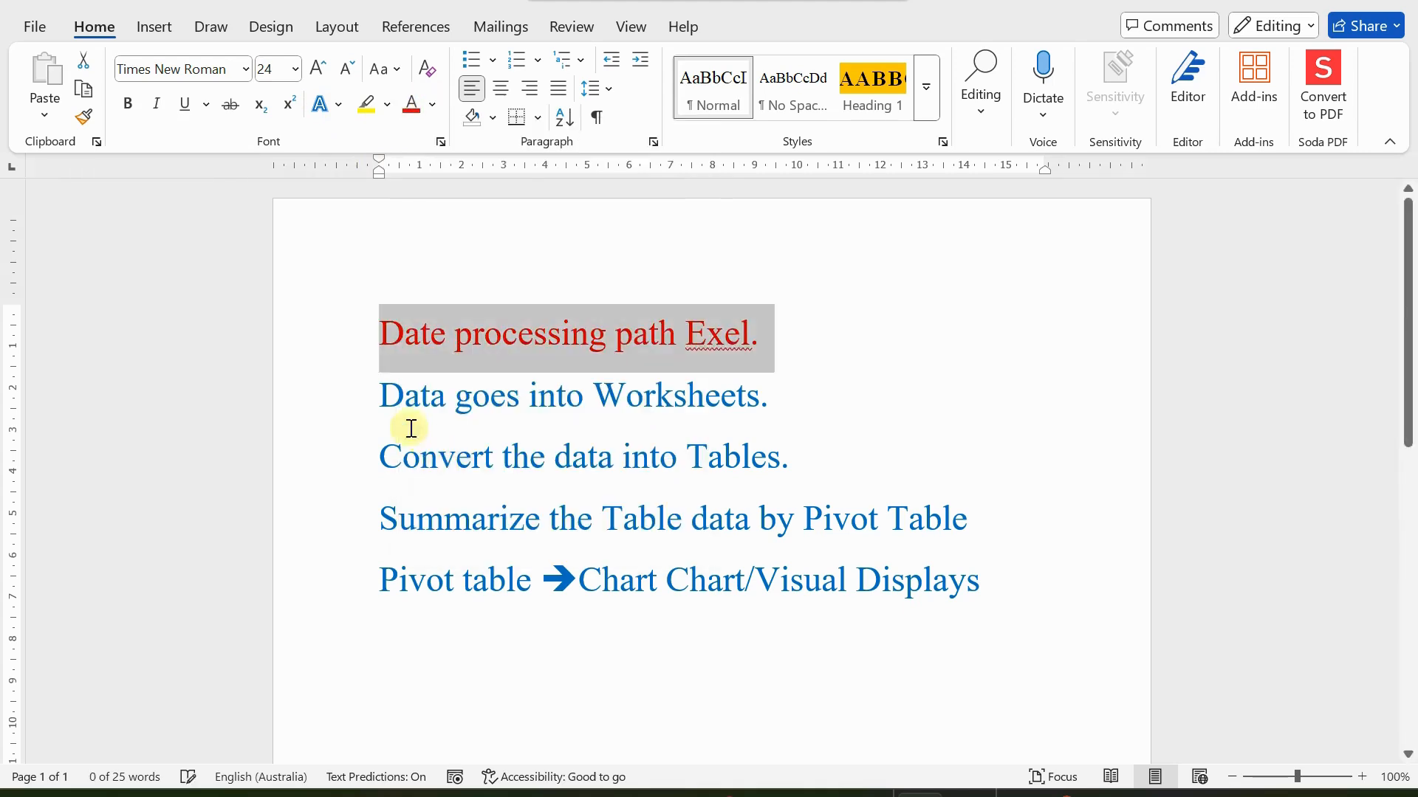
left_click(374, 389)
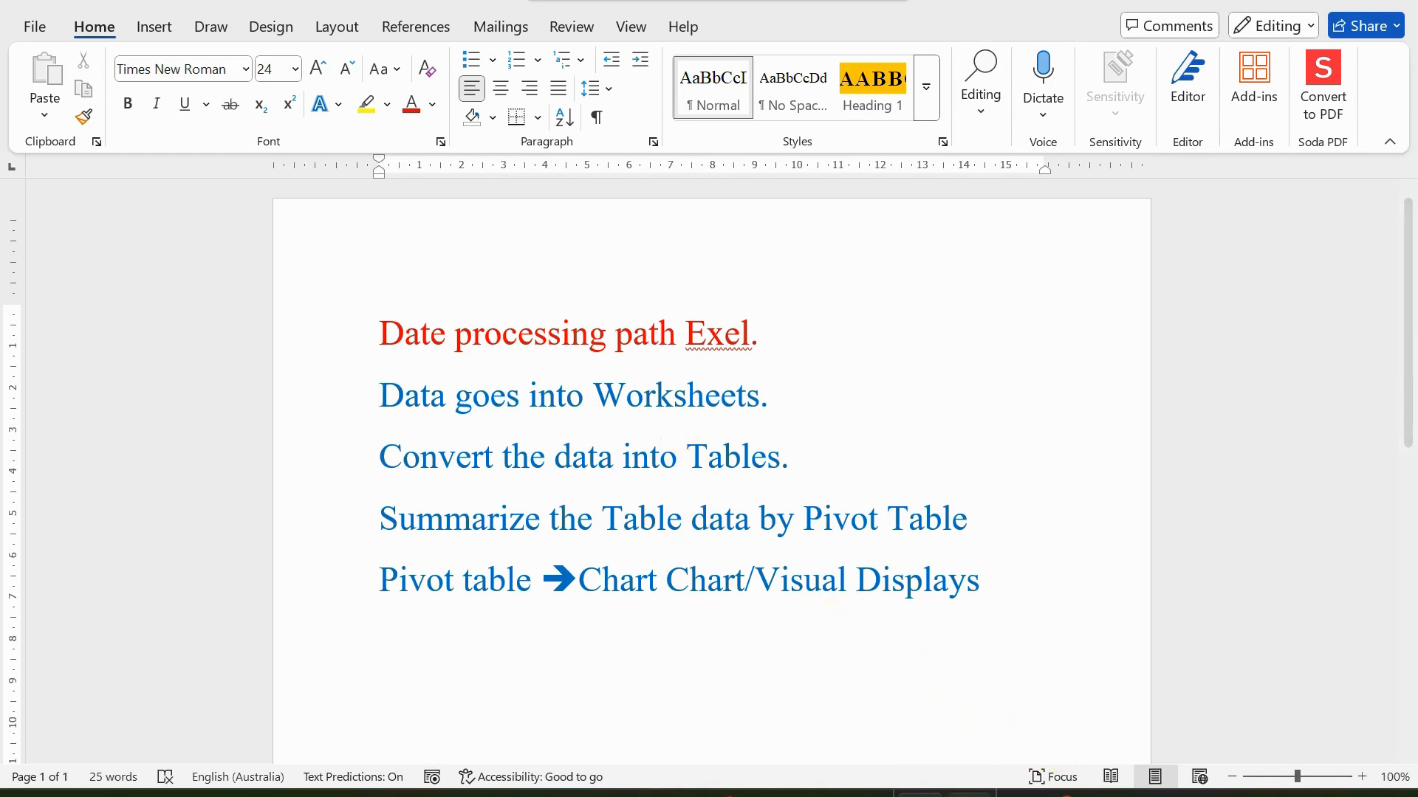
Switch to the Excel workbook, select a cell within the MasterTable school data and bring up the insert commands
left_click(970, 746)
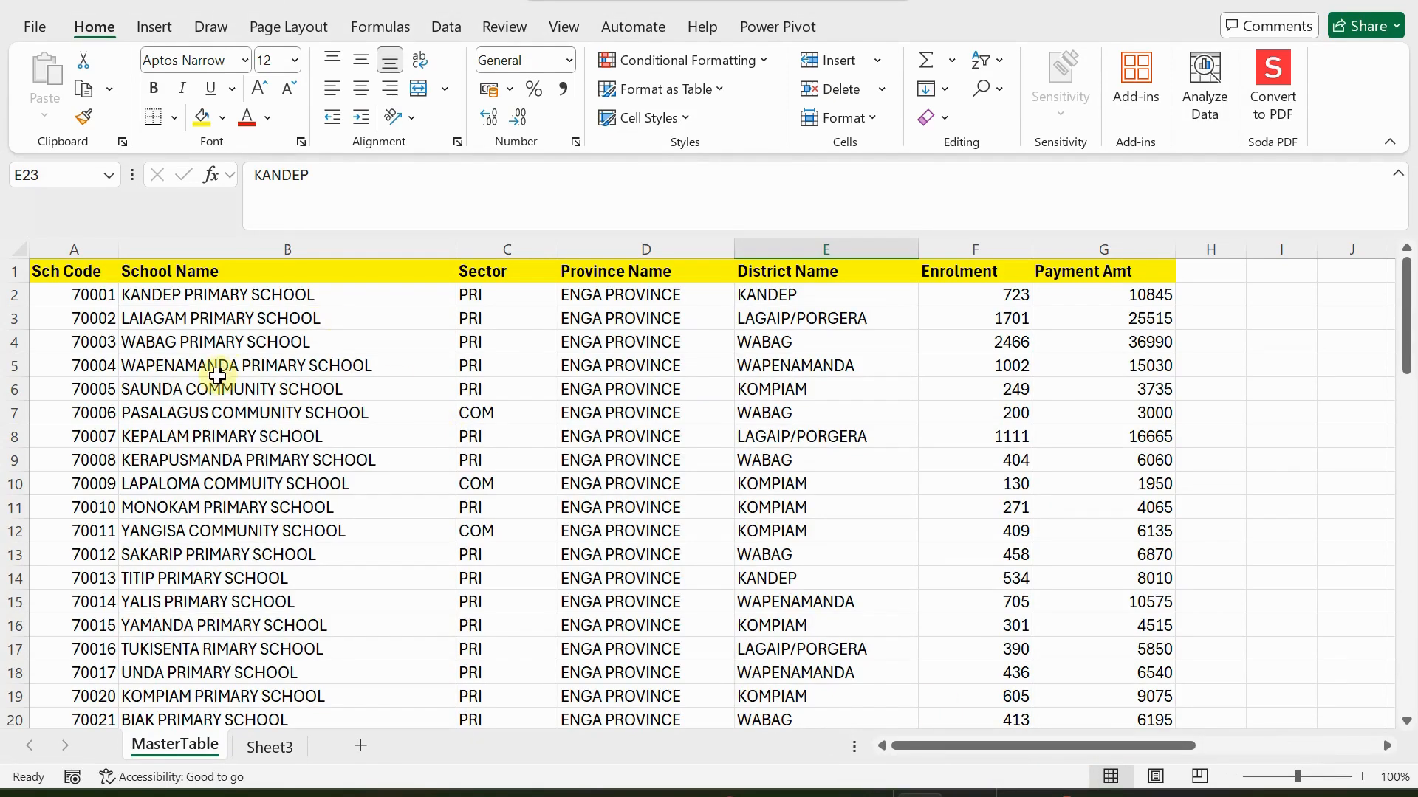
left_click(287, 387)
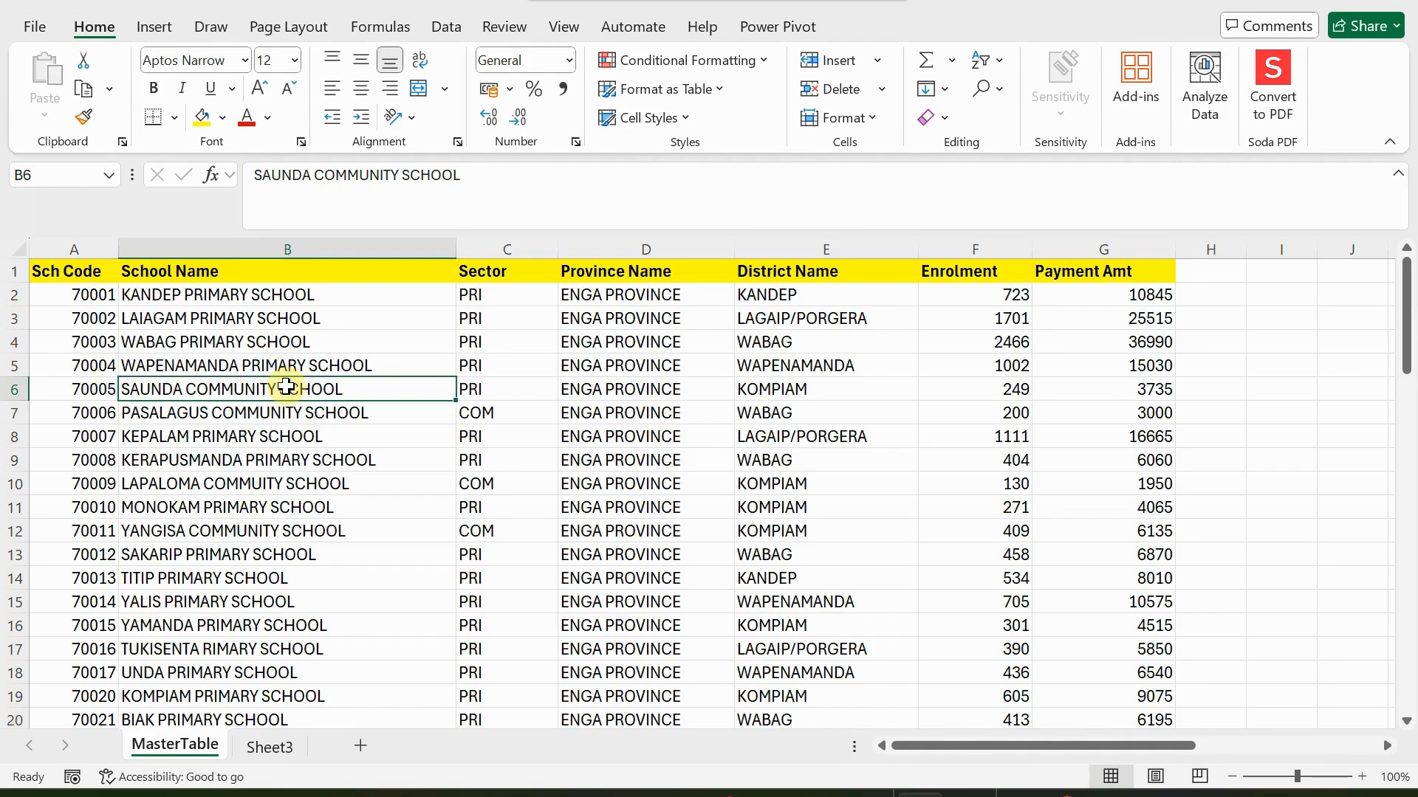
left_click(154, 33)
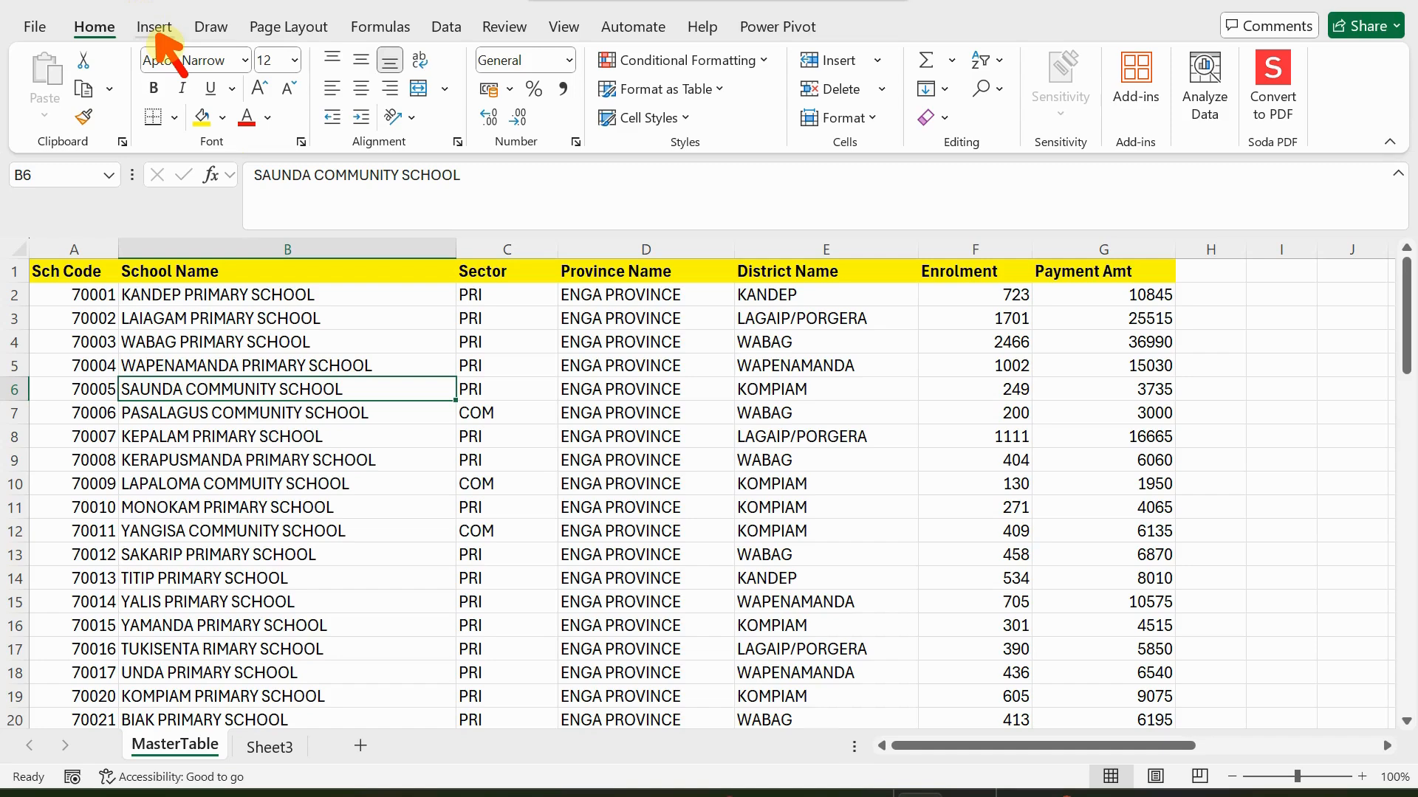
left_click(156, 28)
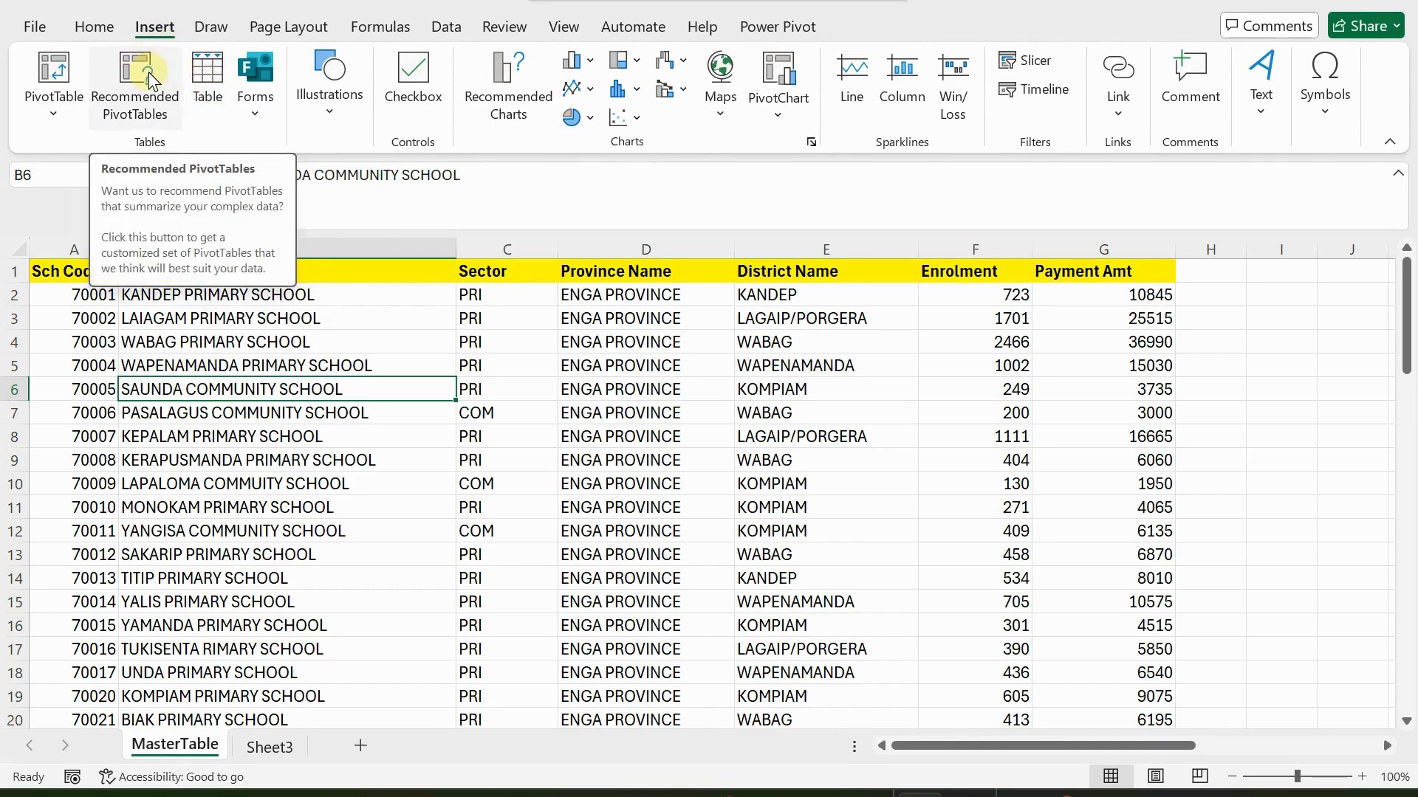
key("ctrl+2")
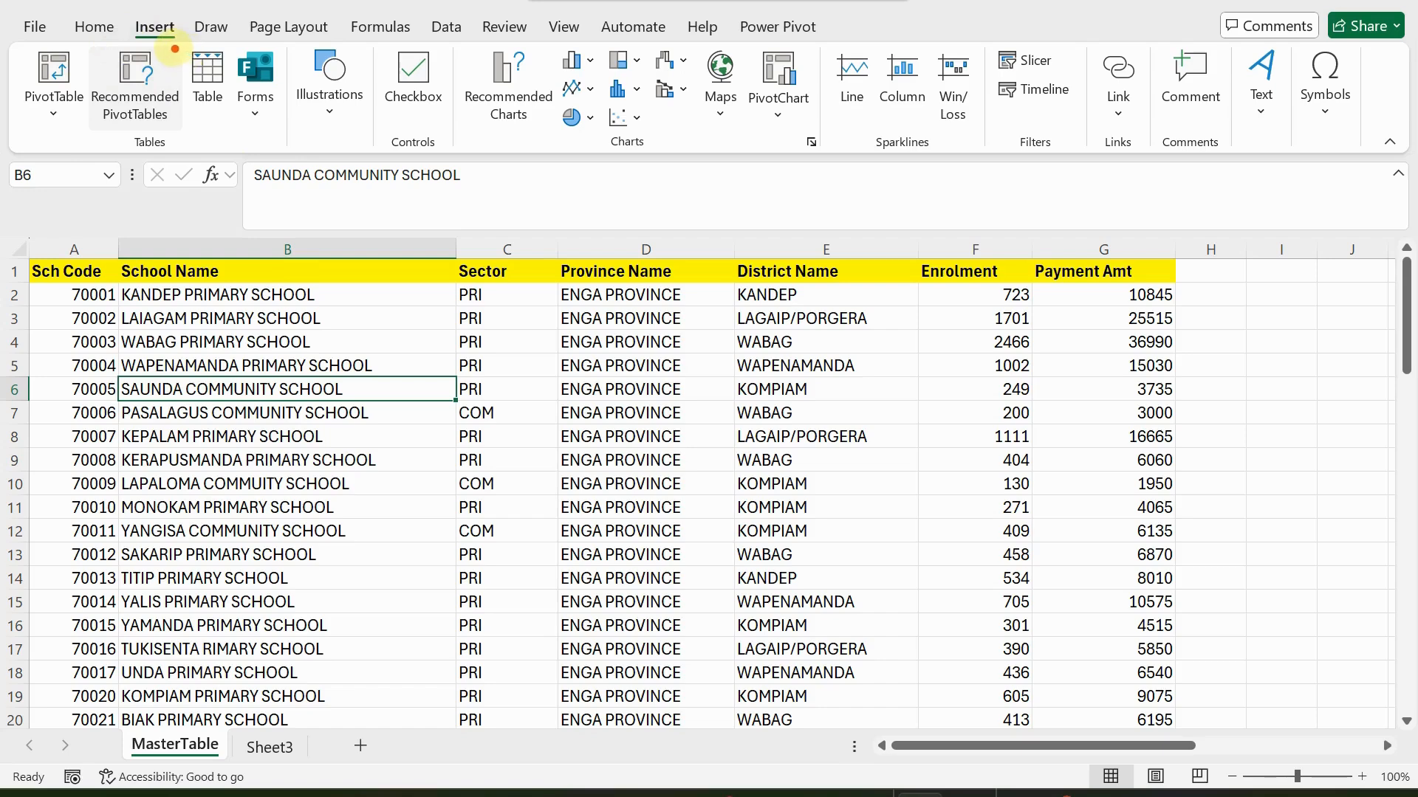
mouse_move(173, 47)
left_mouse_down()
mouse_move(243, 81)
mouse_move(240, 115)
left_mouse_up()
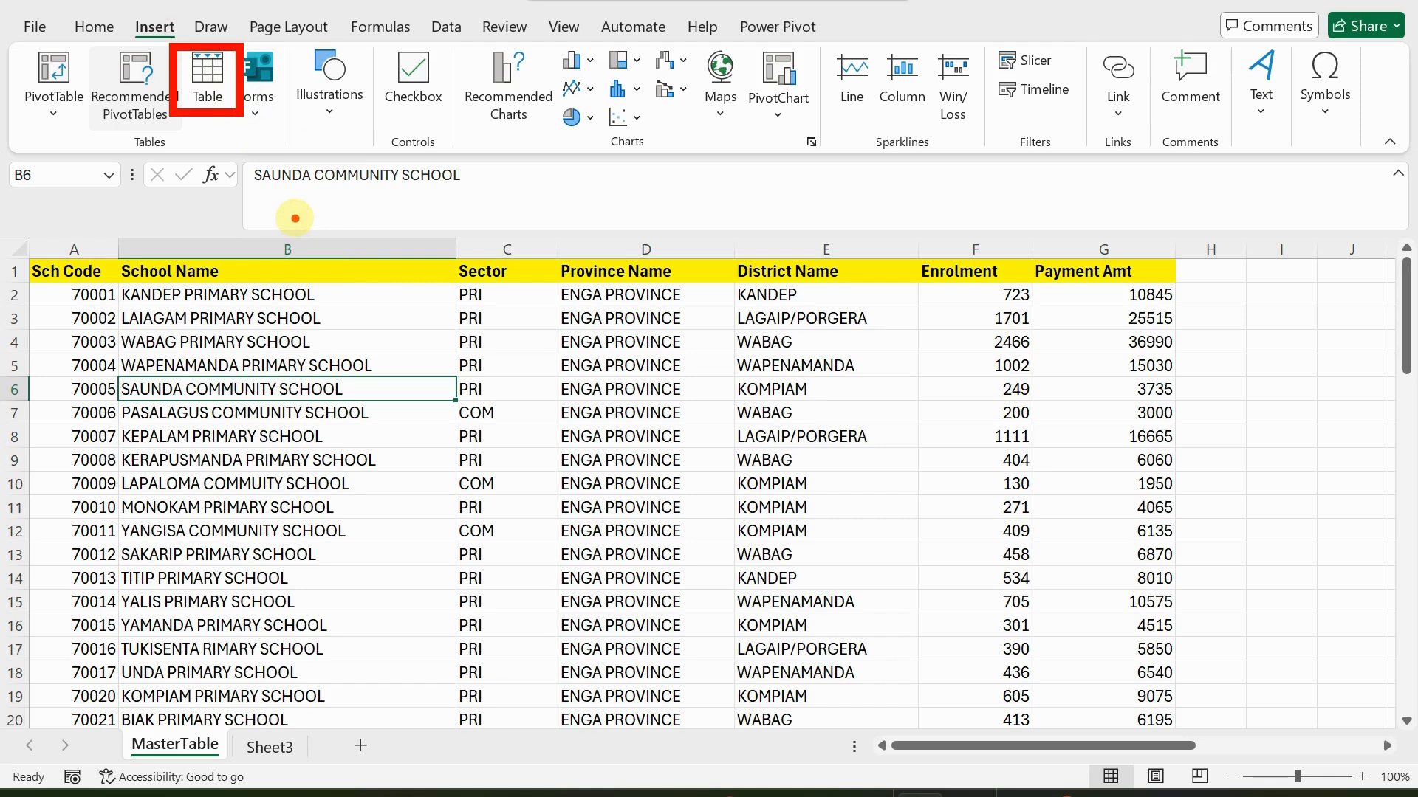
left_click_drag(303, 200, 303, 288)
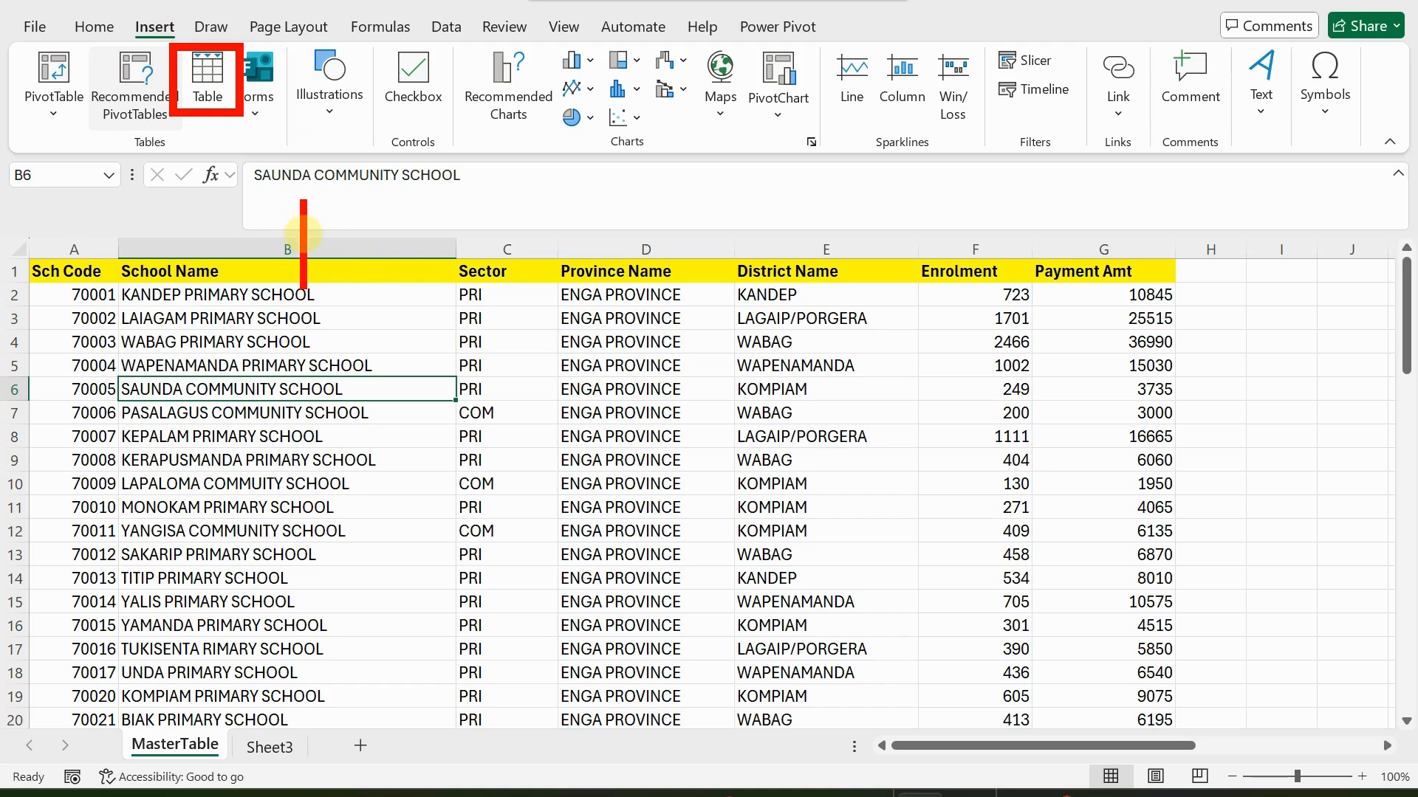
type("press ")
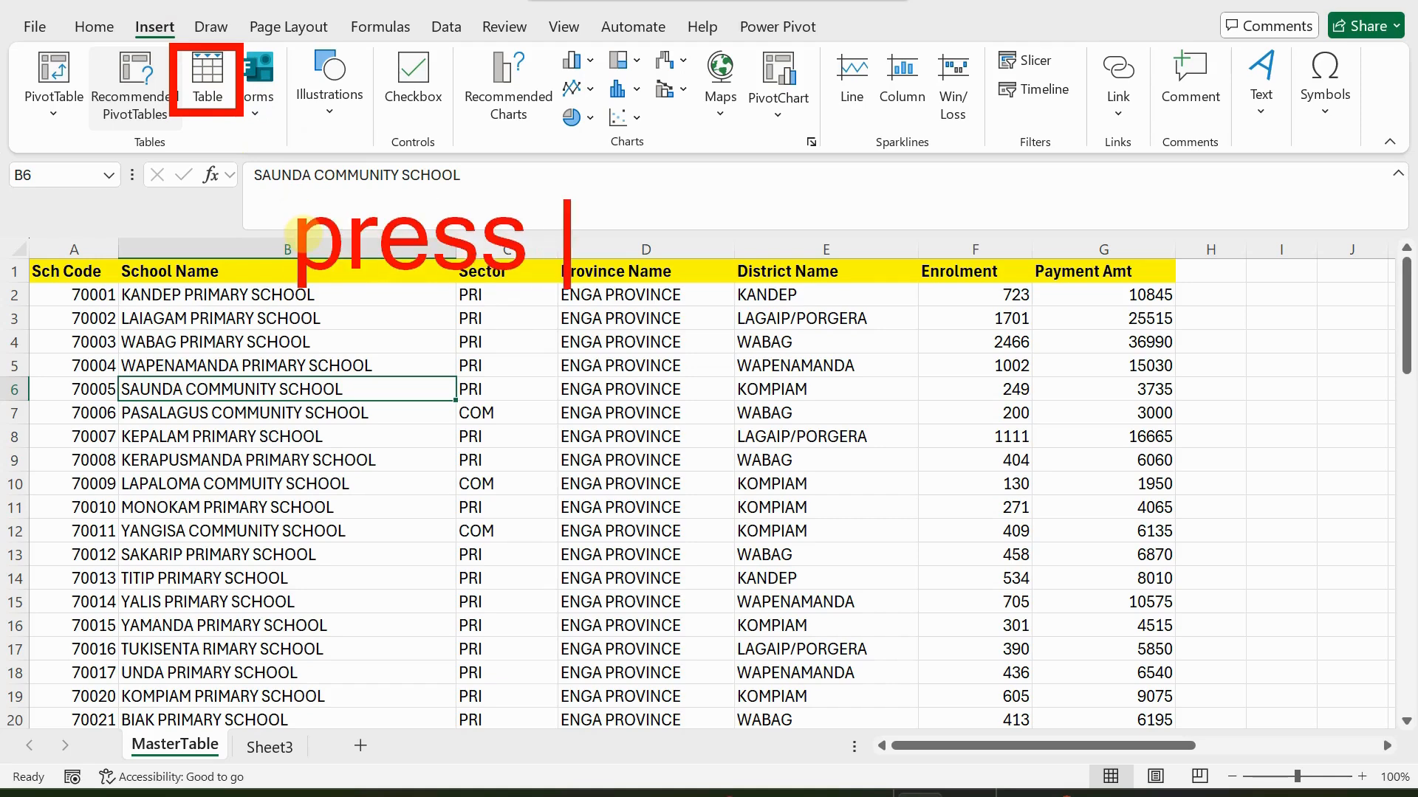
type("Ctrl ")
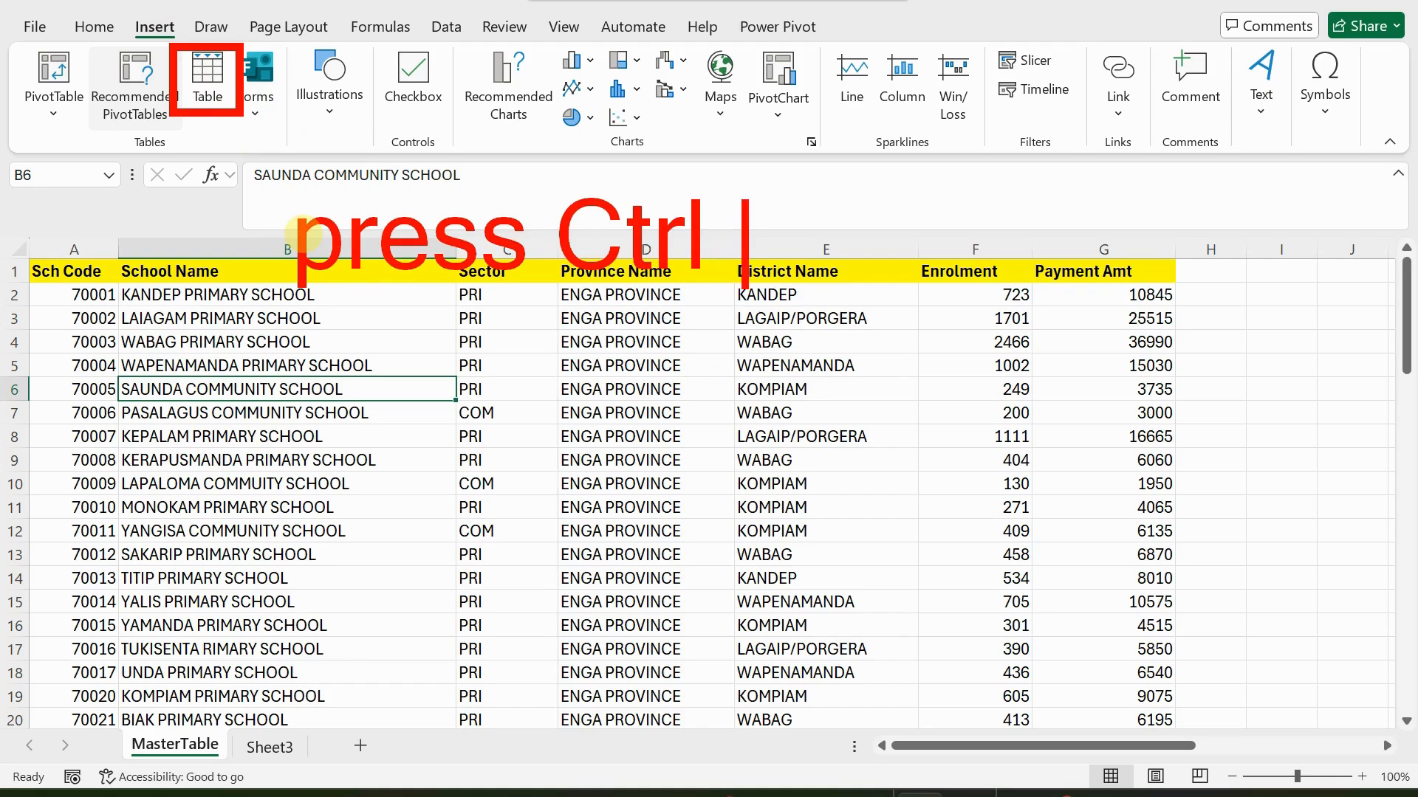
type("+ ")
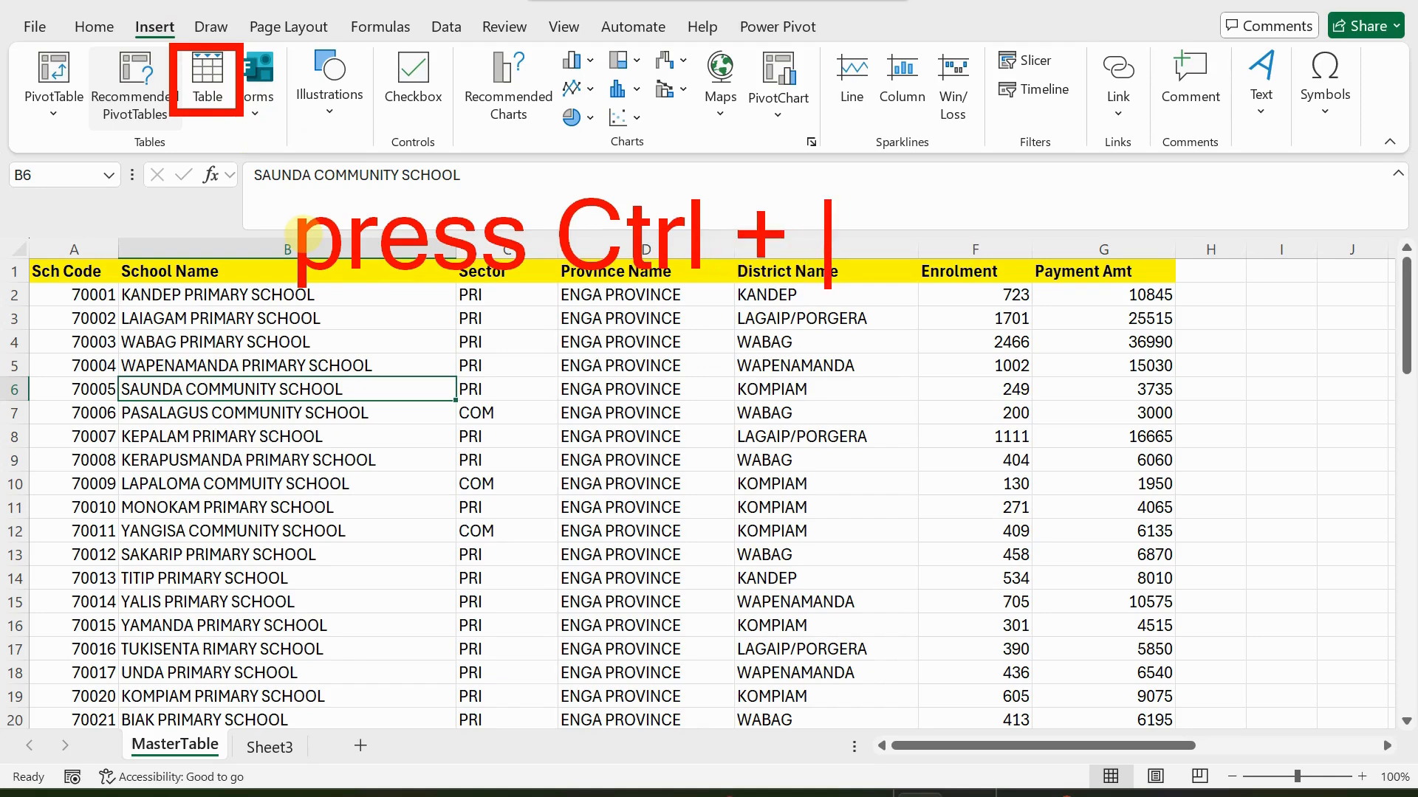
type("T")
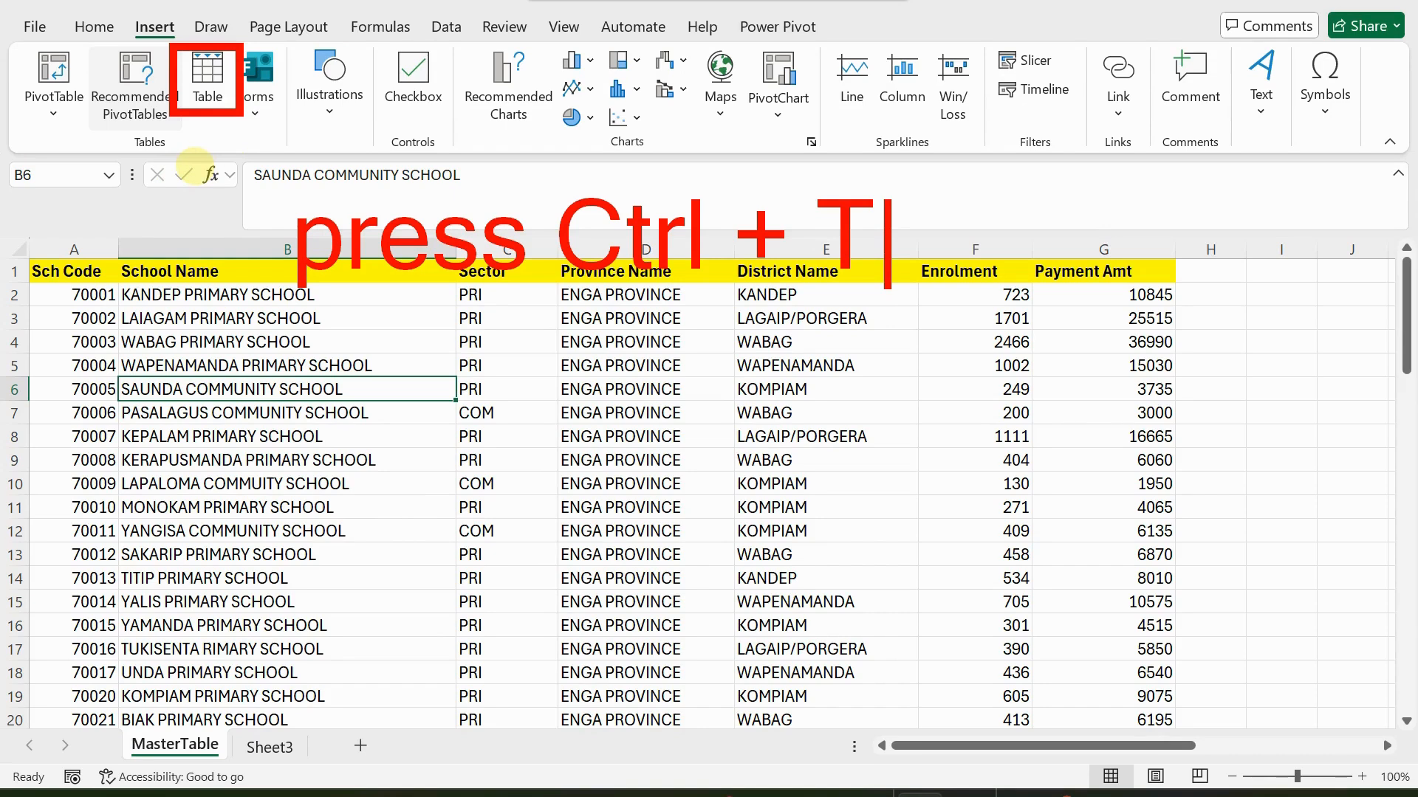
key("Escape")
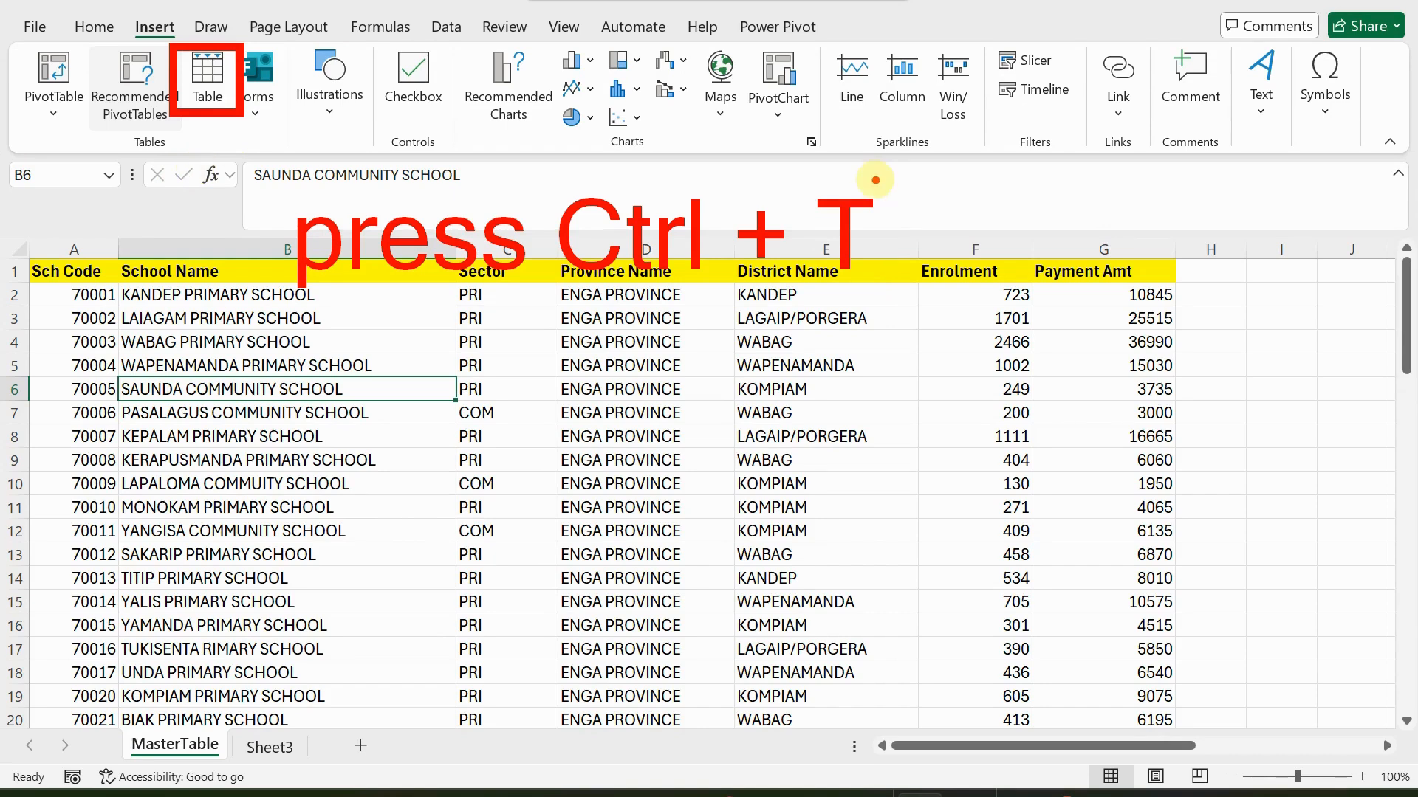
key("Escape")
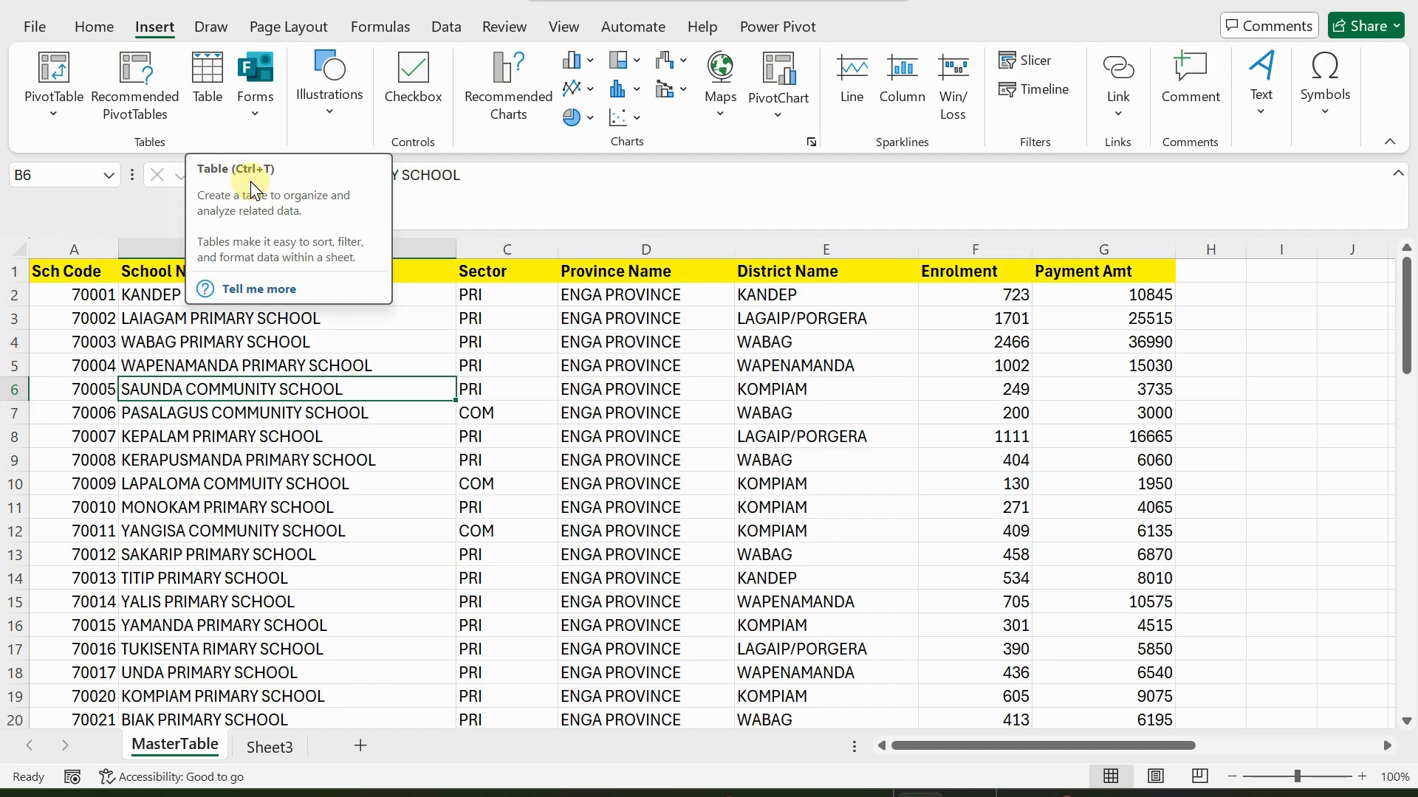
left_click(211, 92)
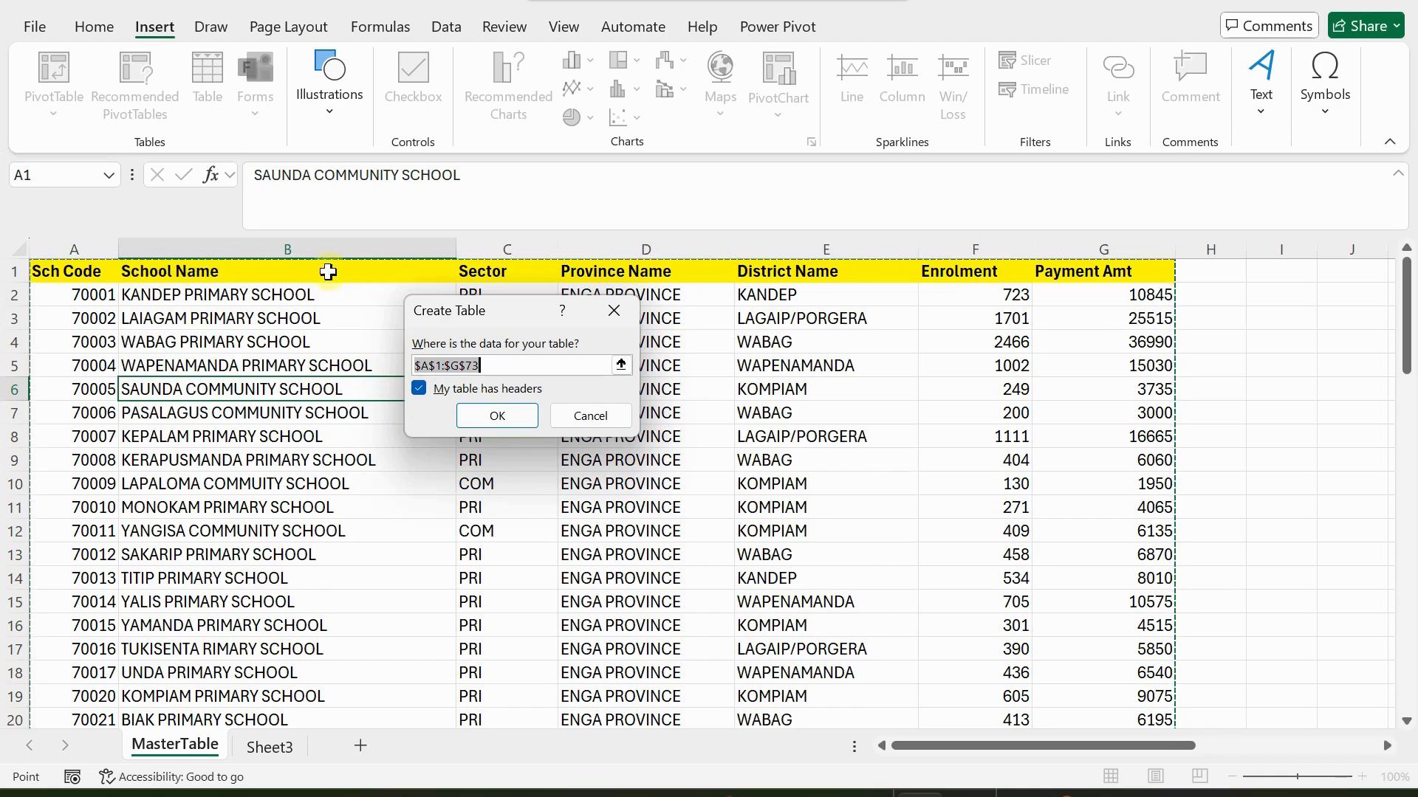
left_click(14, 271)
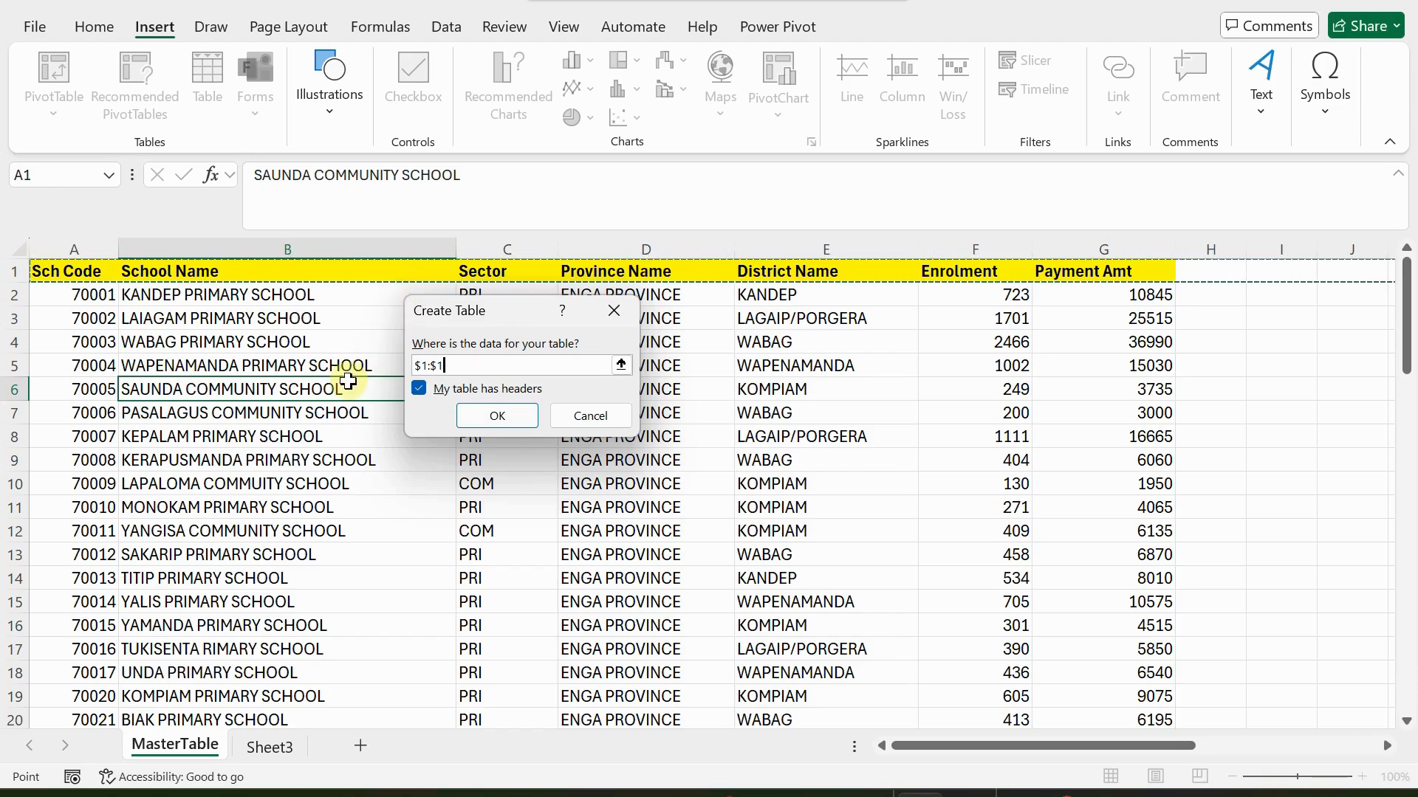
left_click(747, 345)
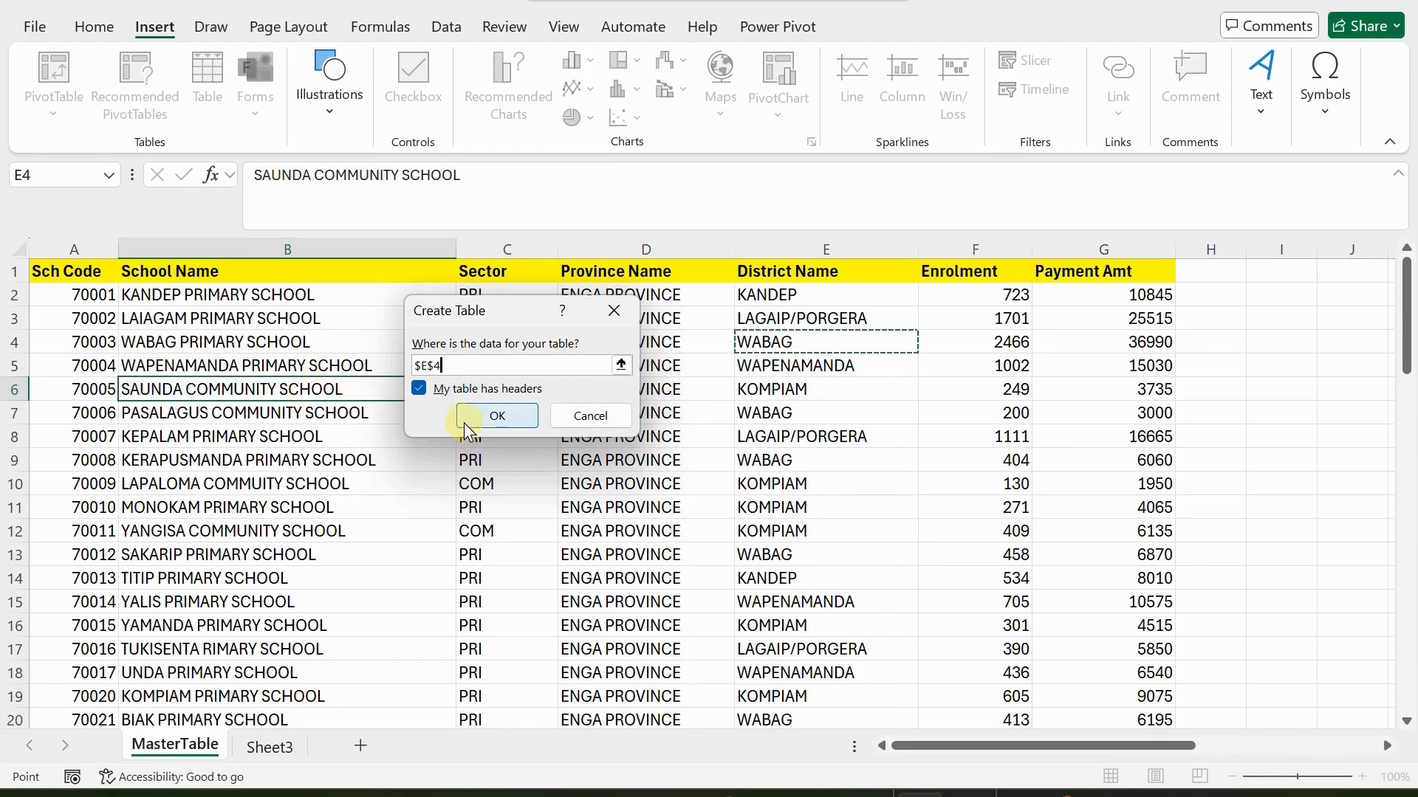
left_click(584, 422)
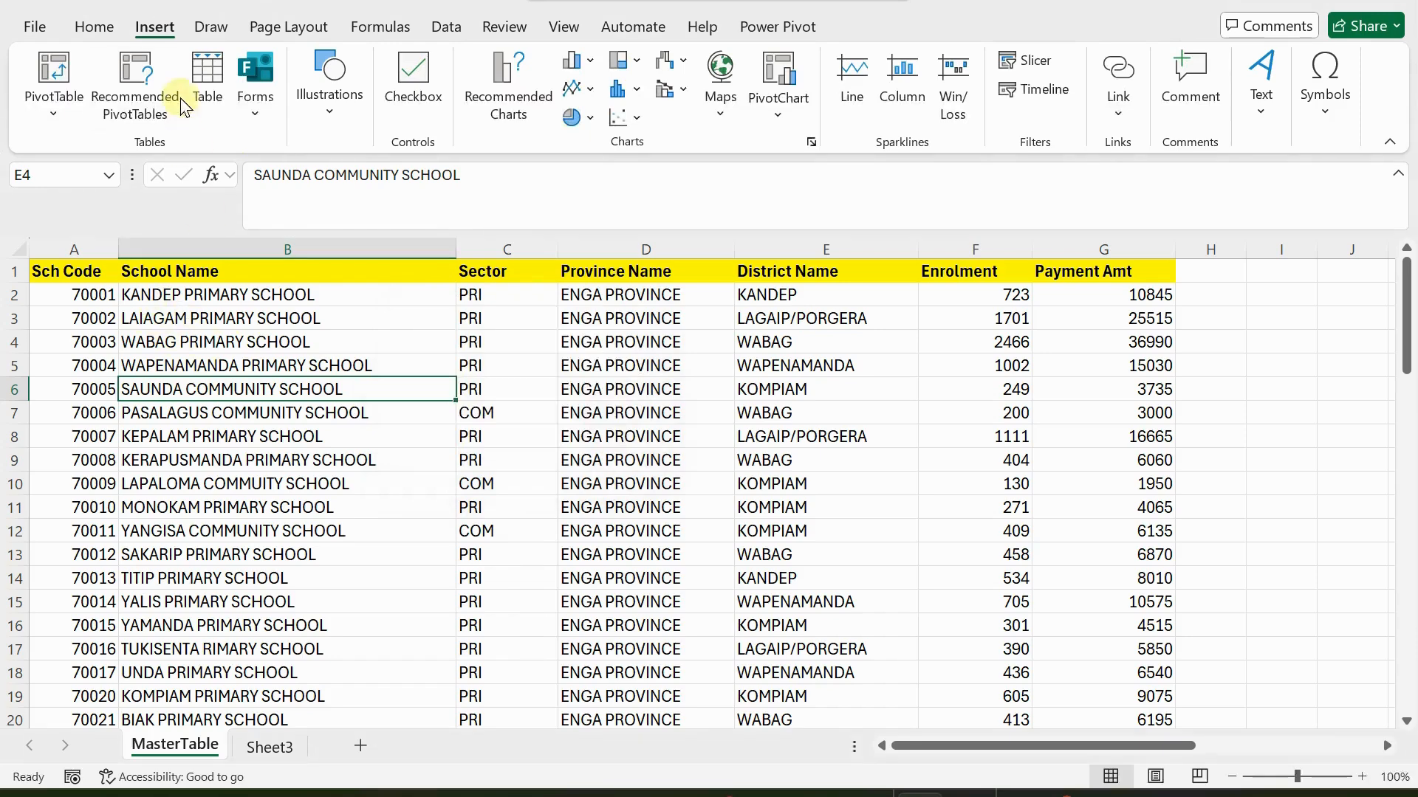
Convert the school data in $A$1:$G$73 into a table with headers and review it down to its last row
left_click(207, 83)
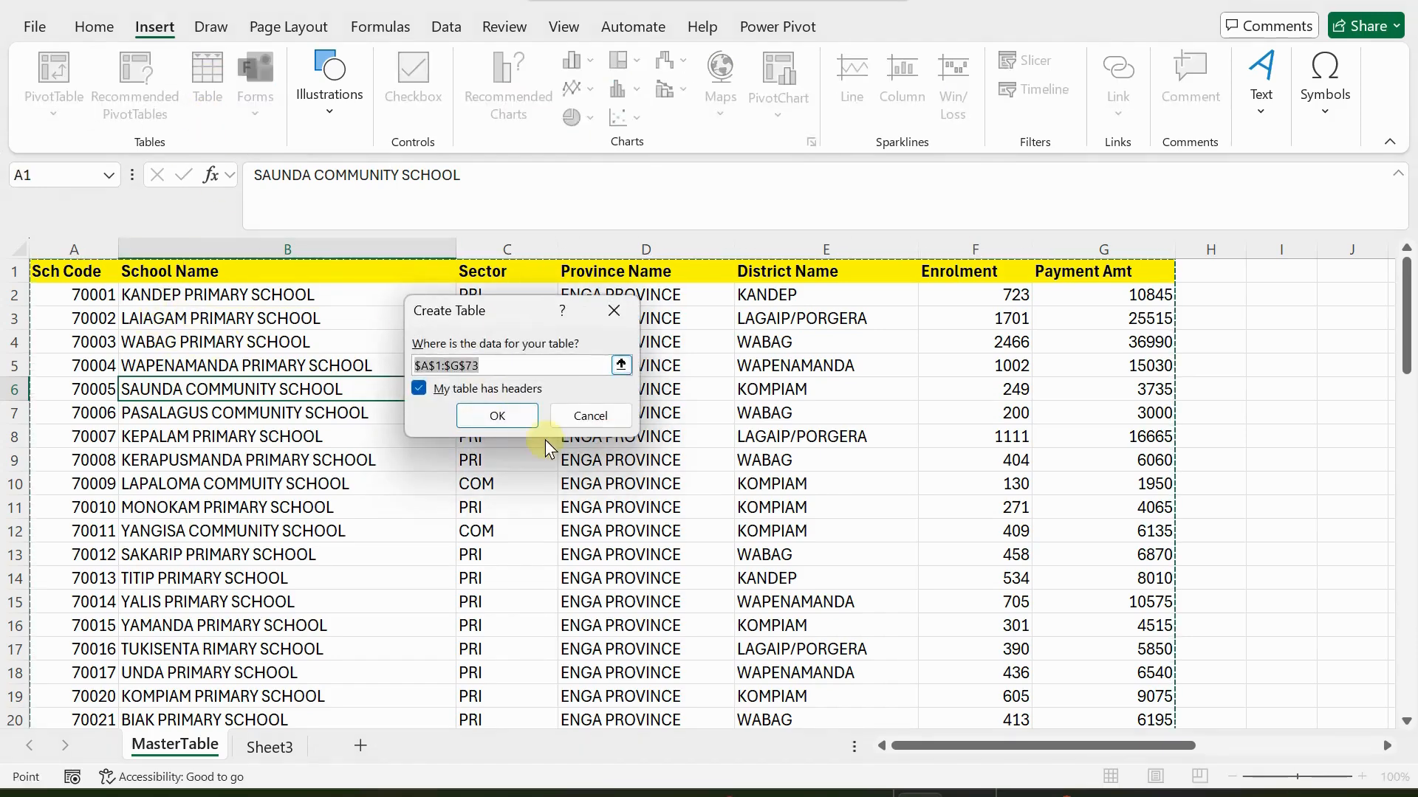
left_click(492, 415)
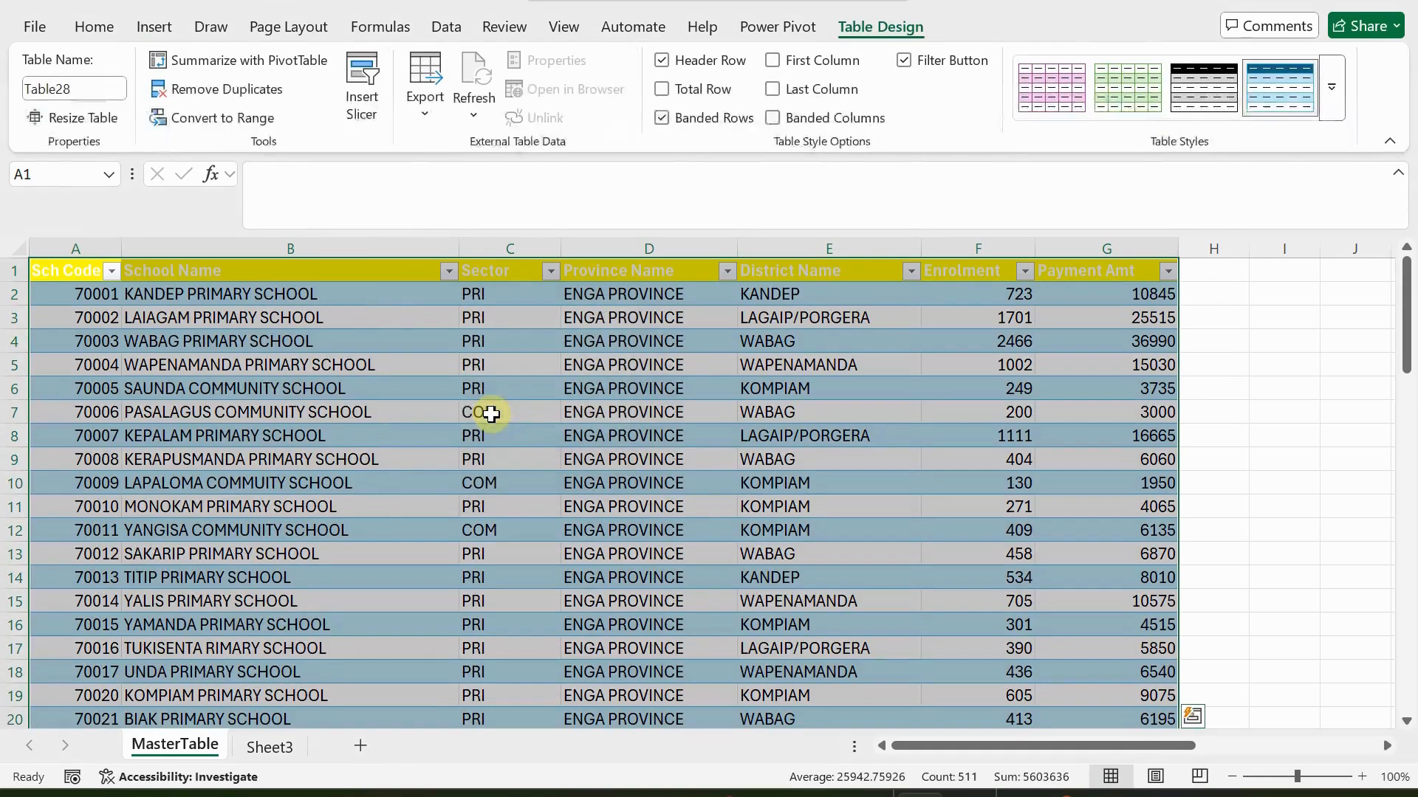
scroll(472, 418, "down", 11)
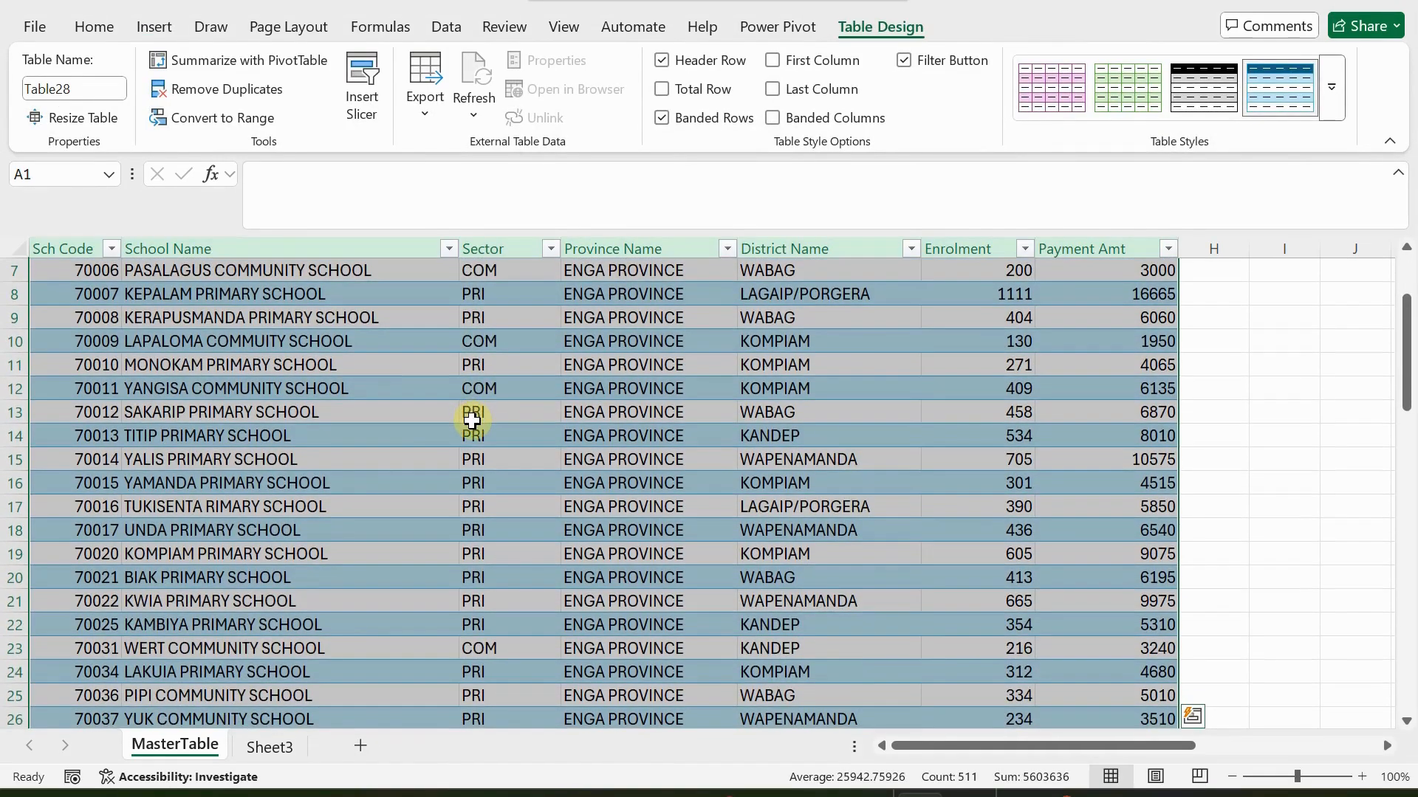
scroll(472, 420, "down", 8)
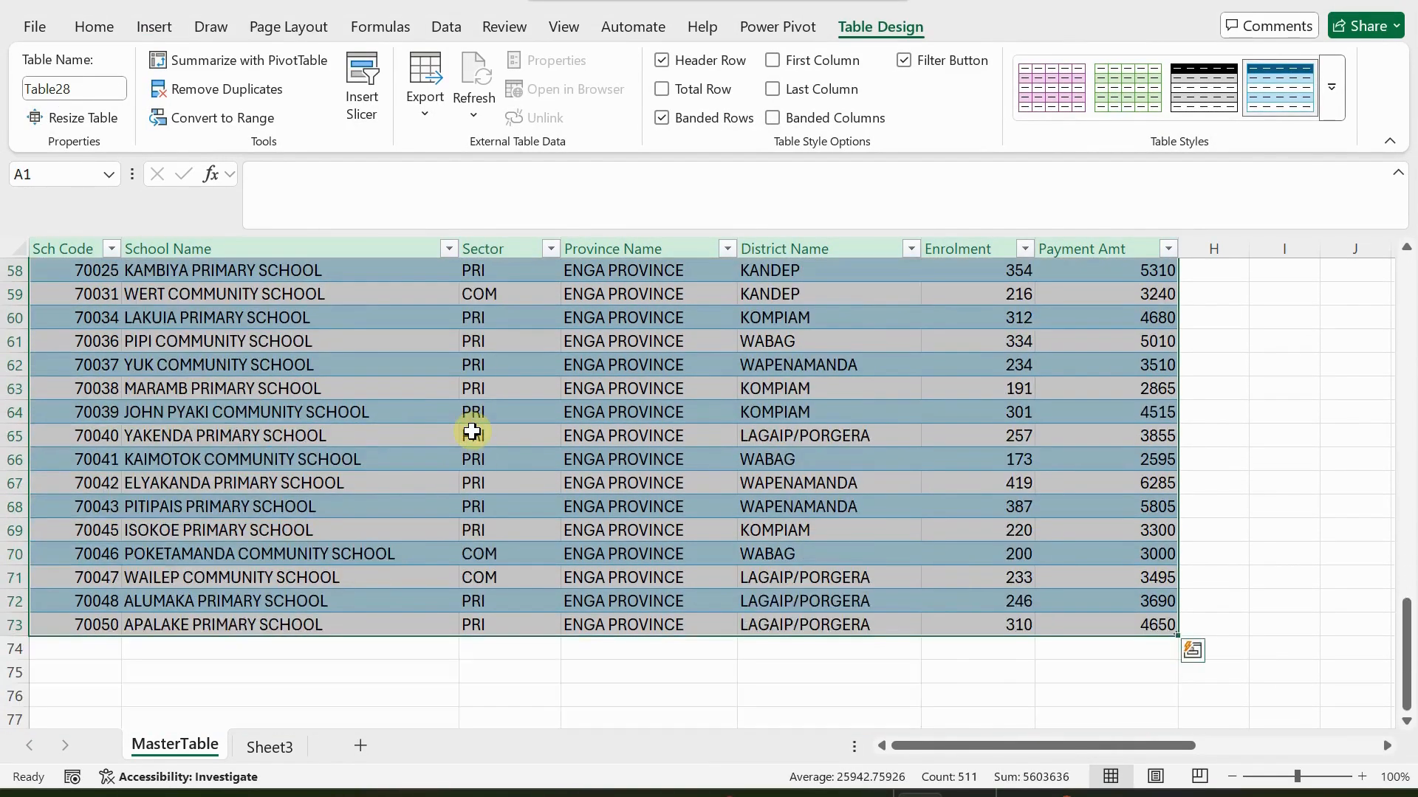
scroll(472, 429, "up", 9)
scroll(472, 432, "up", 10)
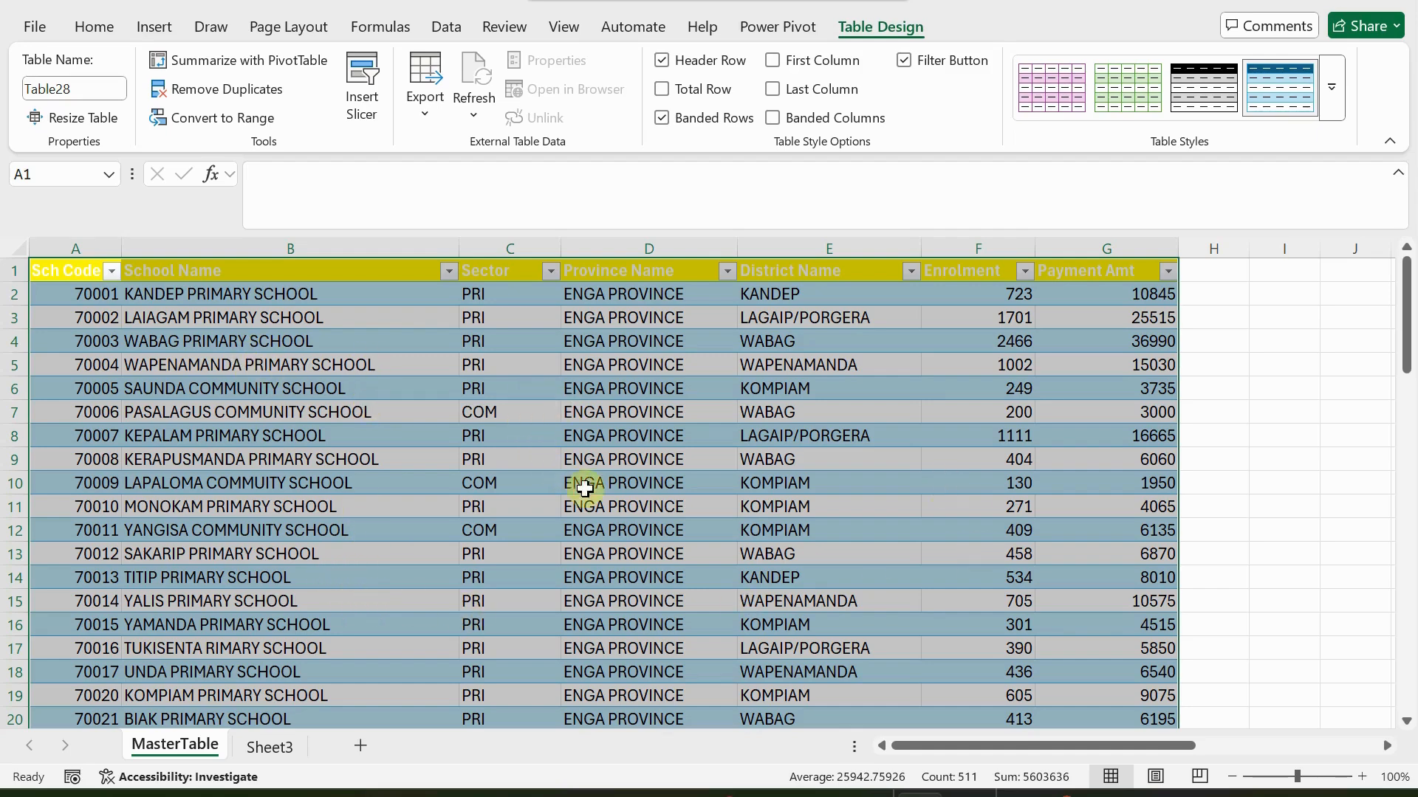
Rename the new school data table as EngaFees
left_click(199, 369)
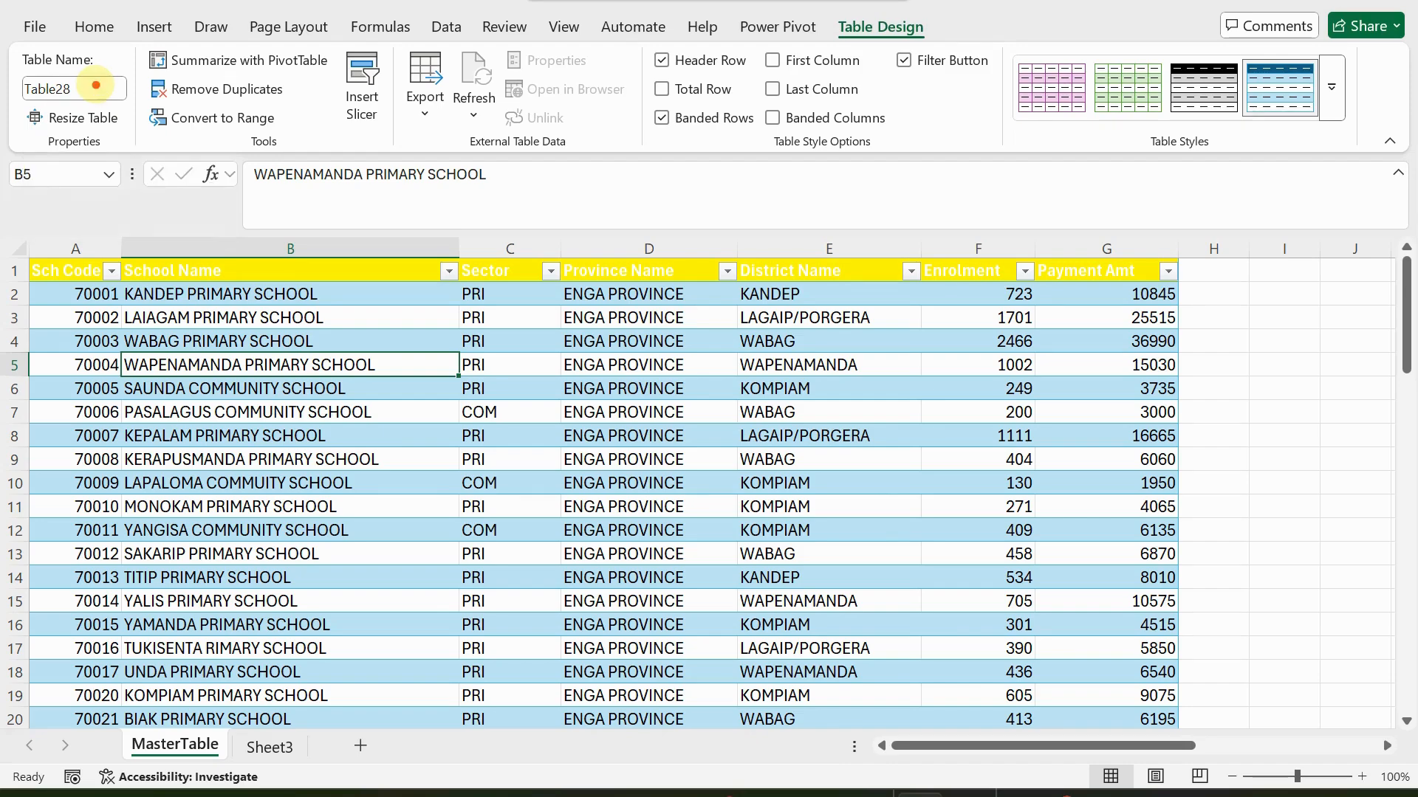
key("super")
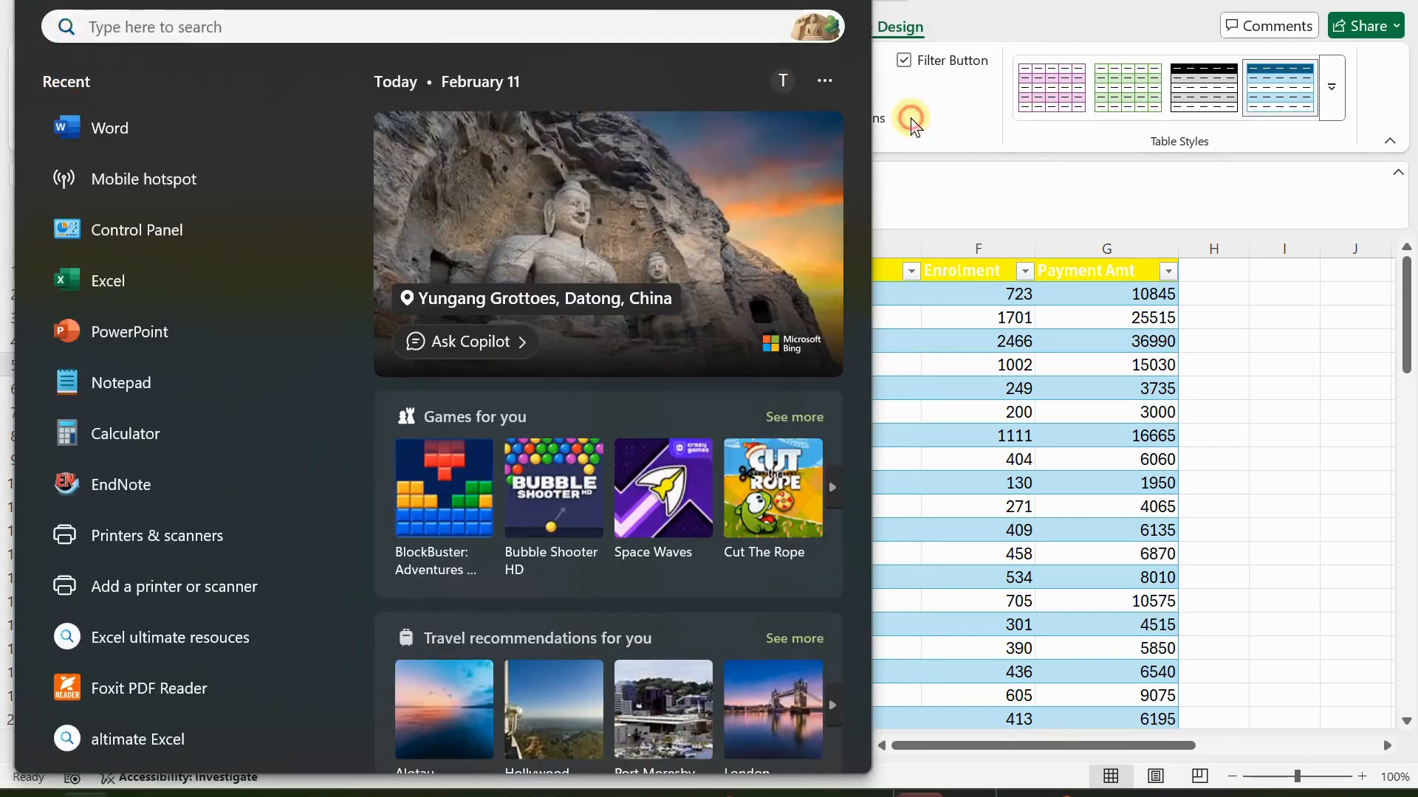
left_click(909, 117)
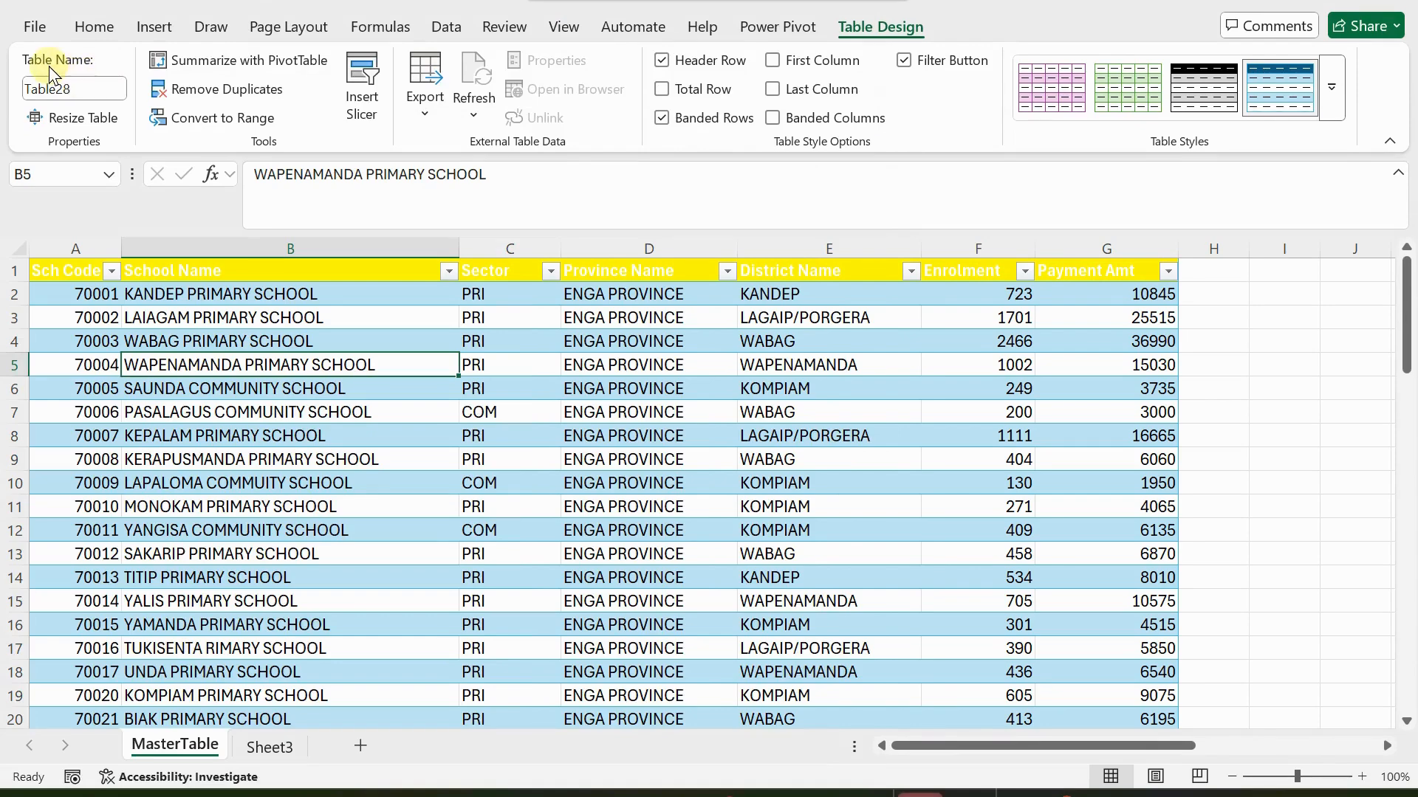
left_click(95, 86)
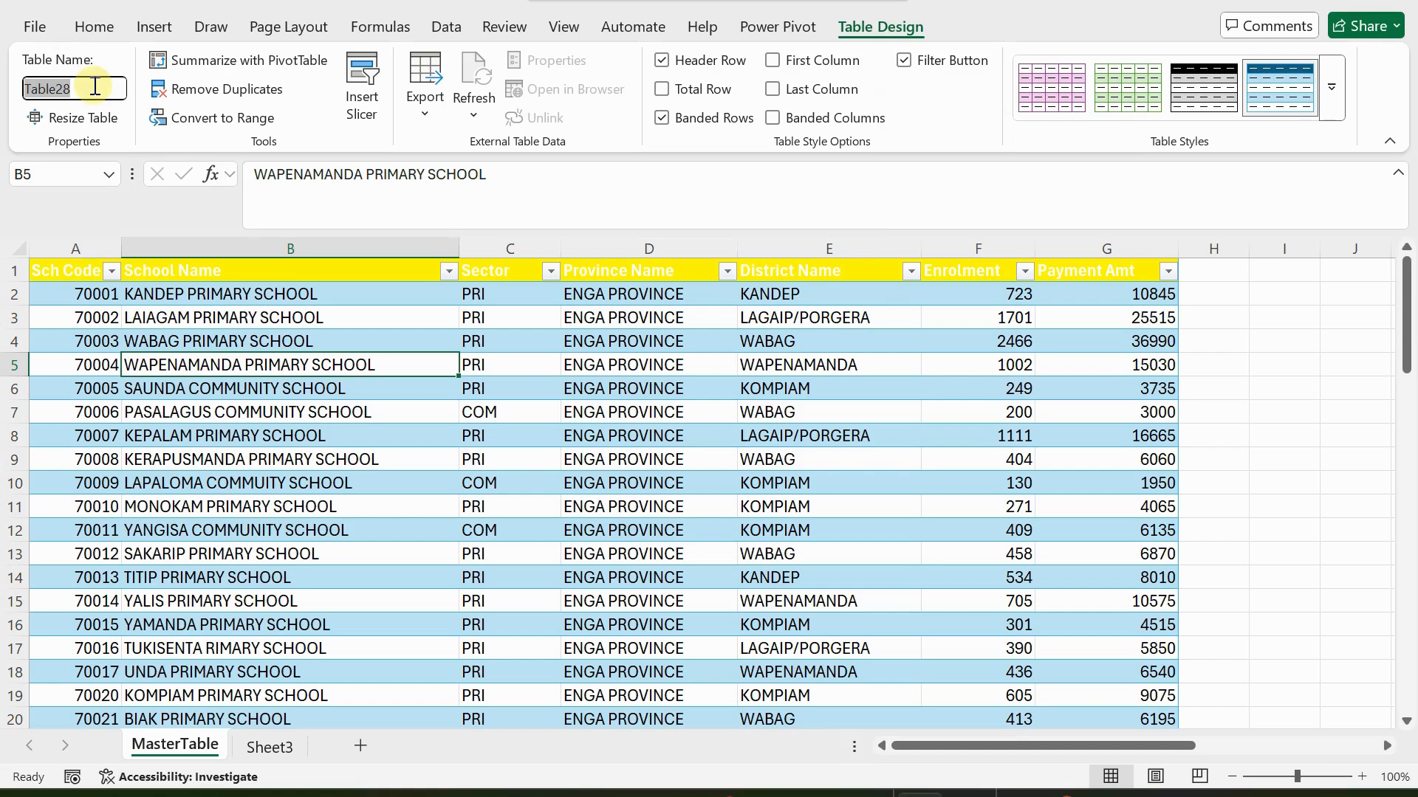
key("BackSpace")
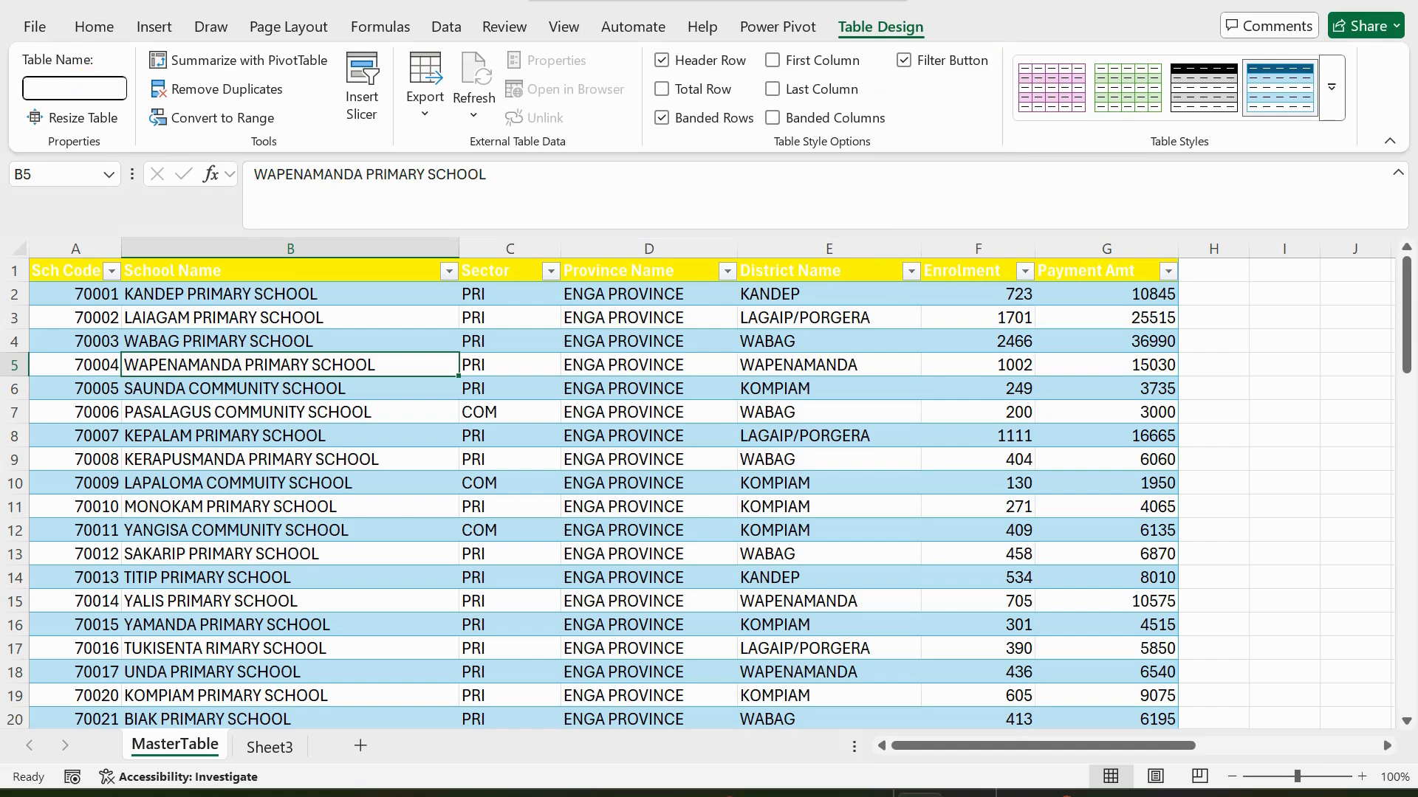
type("EngaF")
key("Tab")
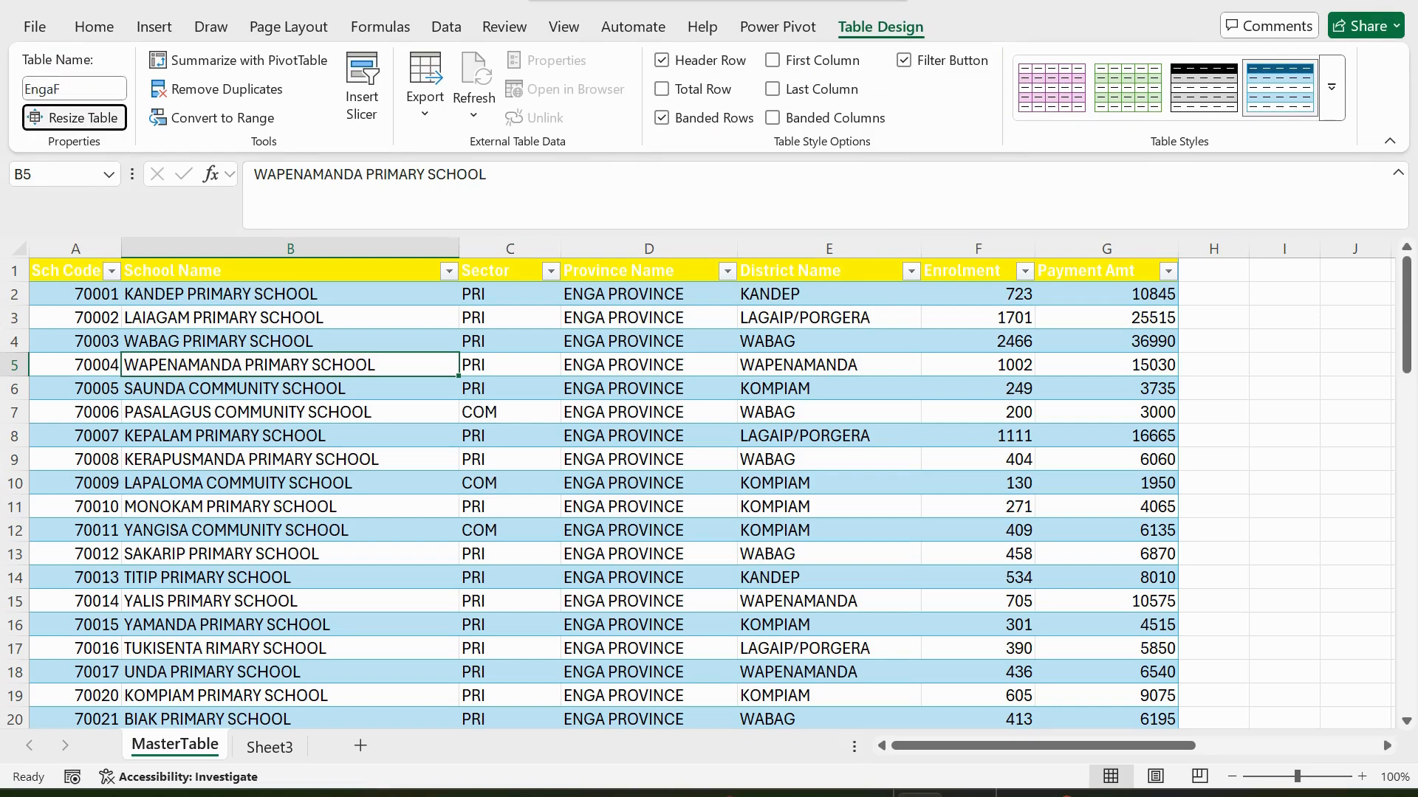
left_click(68, 88)
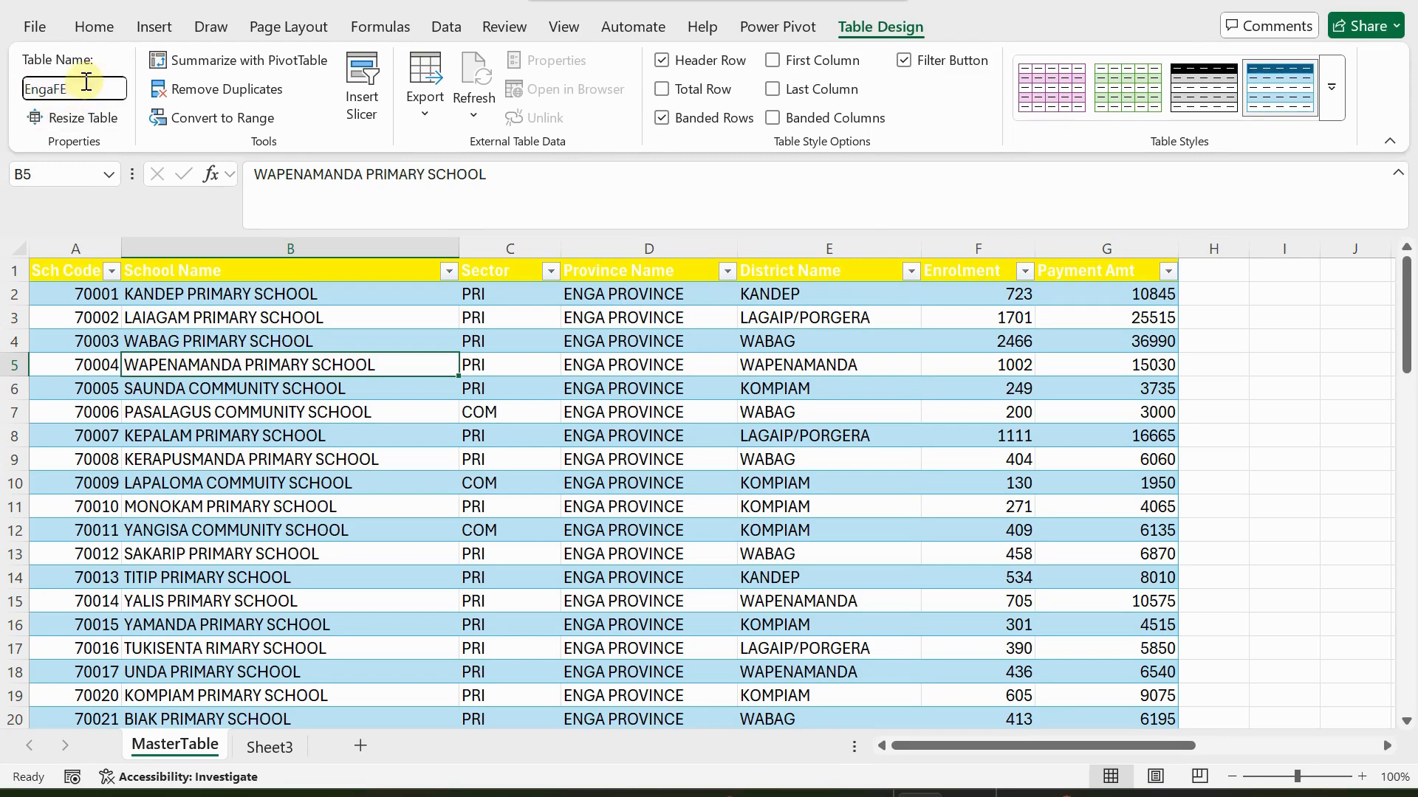
type("ess")
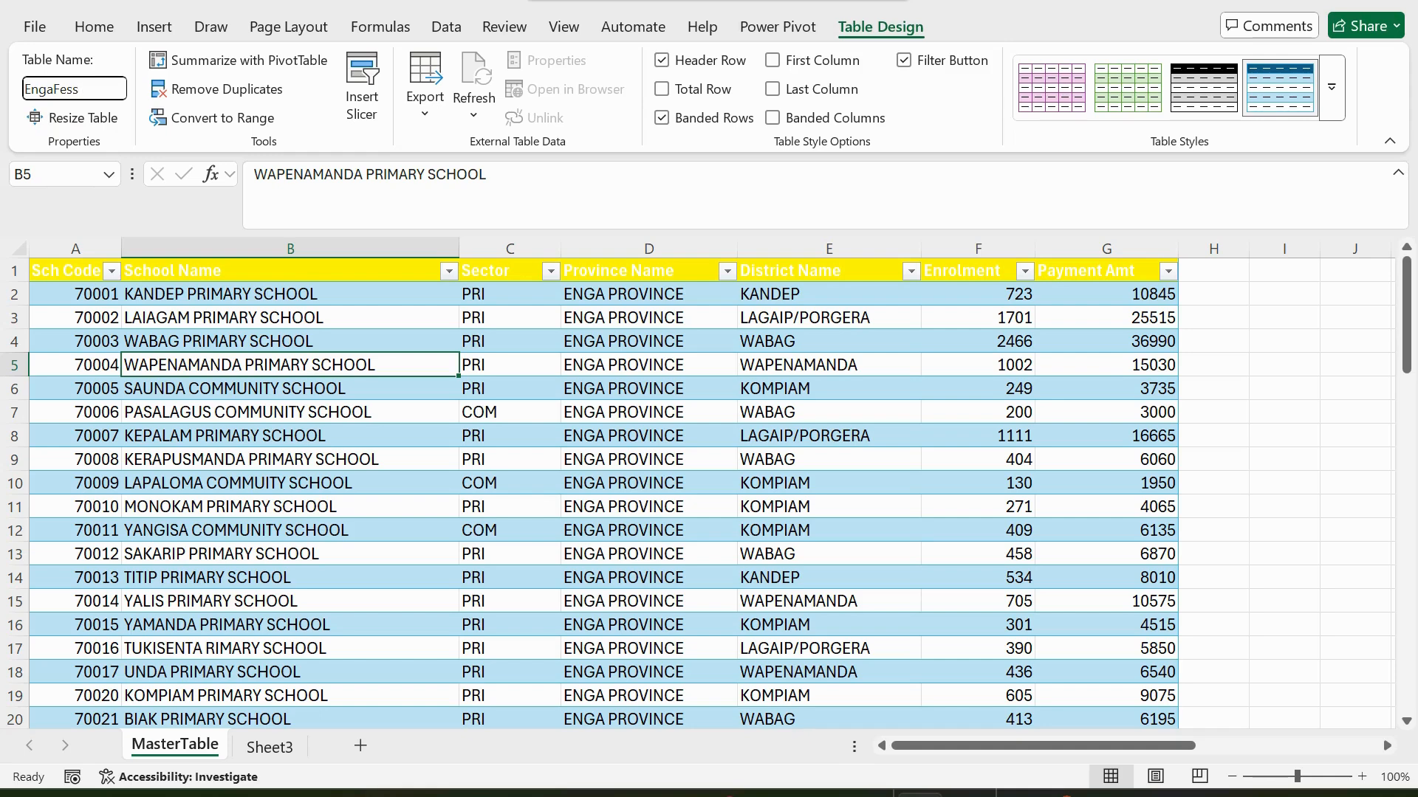
key("BackSpace")
key("BackSpace")
key("BackSpace")
type("ees")
key("Return")
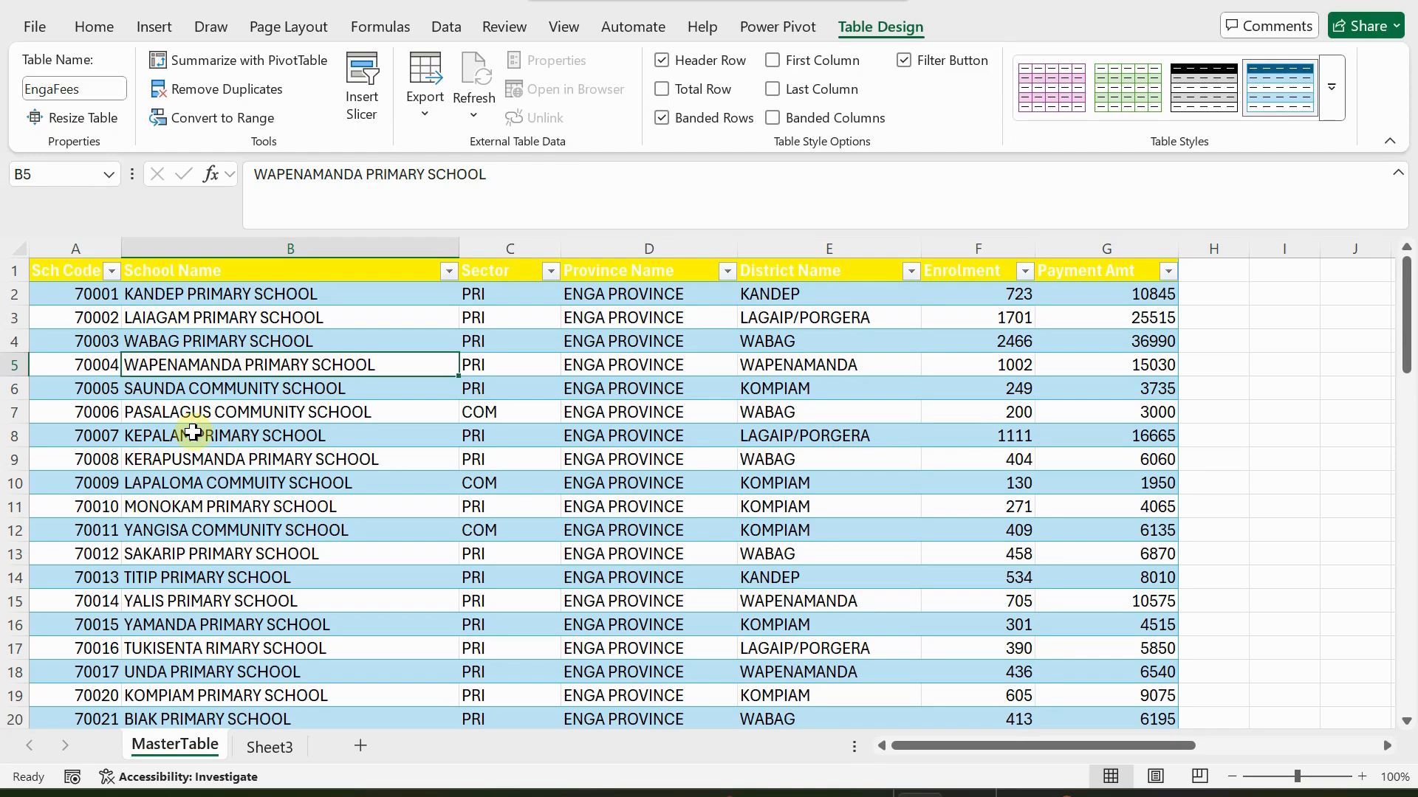
Turn off the filter buttons in the header row of the EngaFees table
left_click(248, 361)
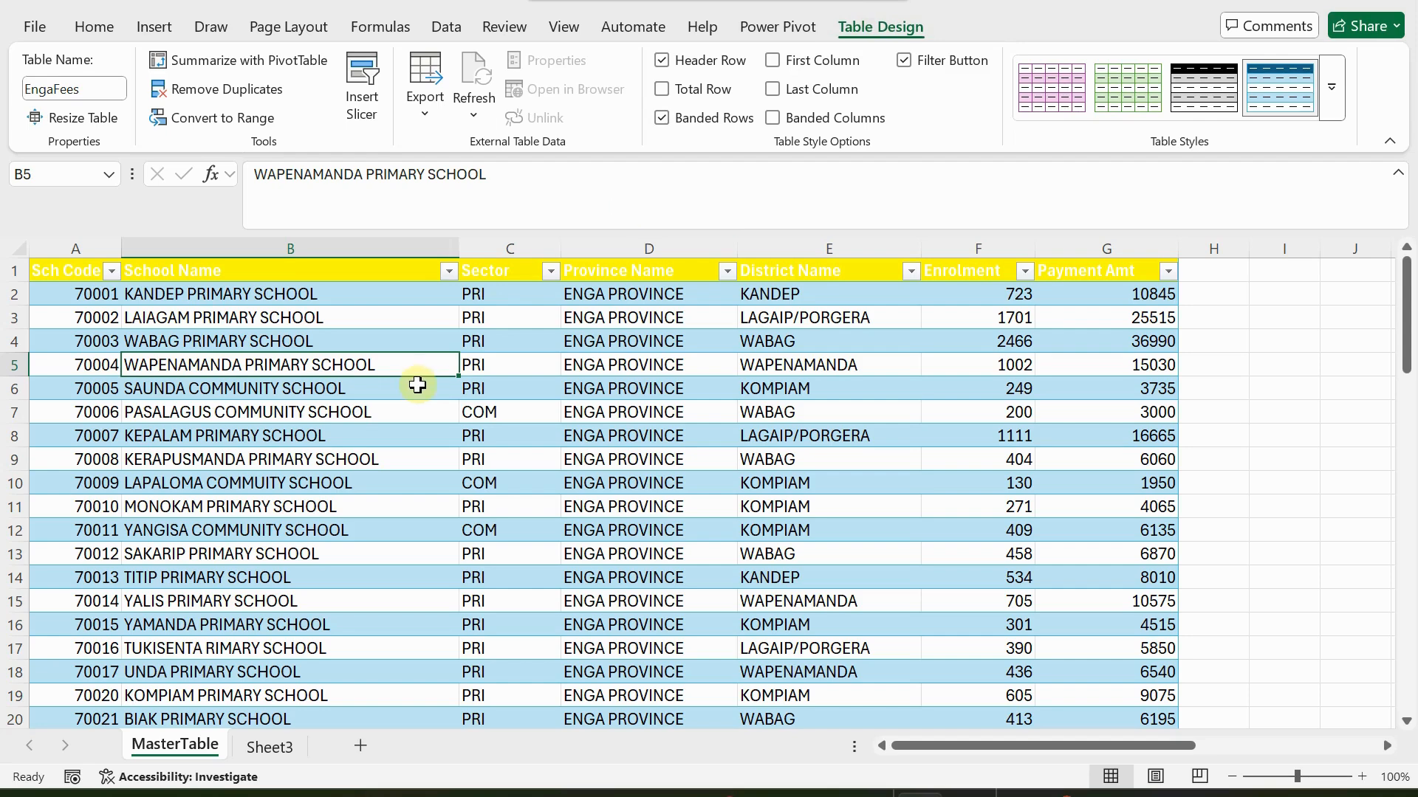
left_click(1235, 382)
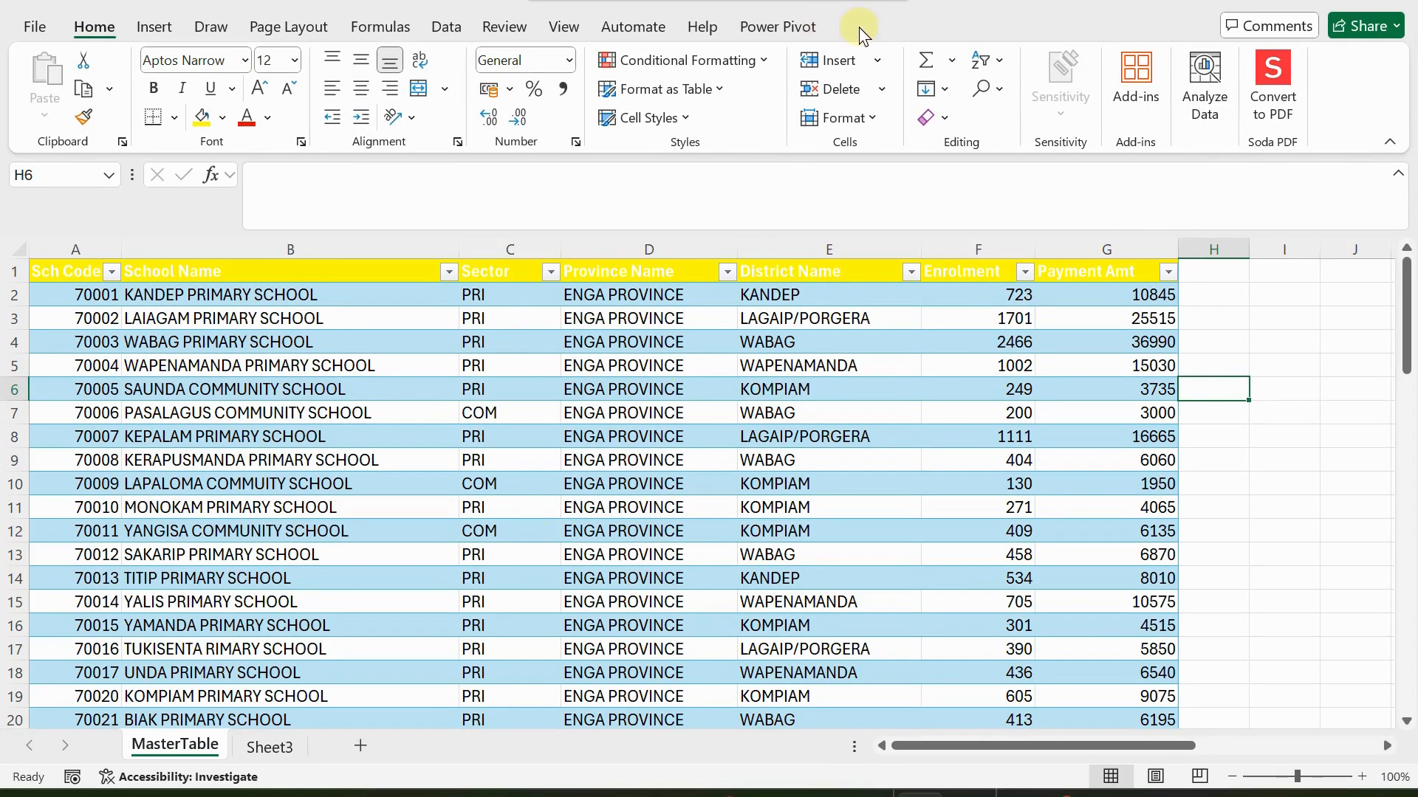
left_click(263, 394)
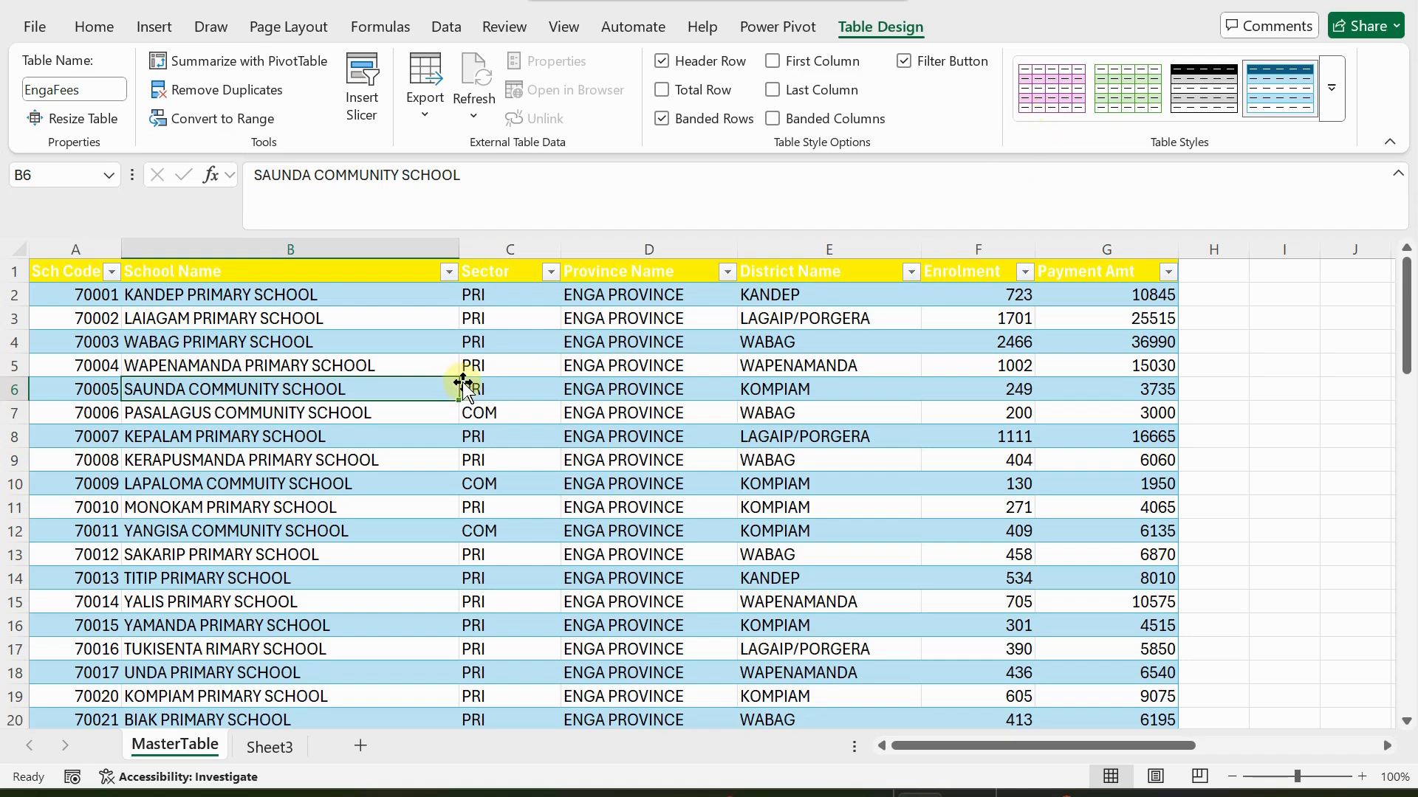
left_click(905, 65)
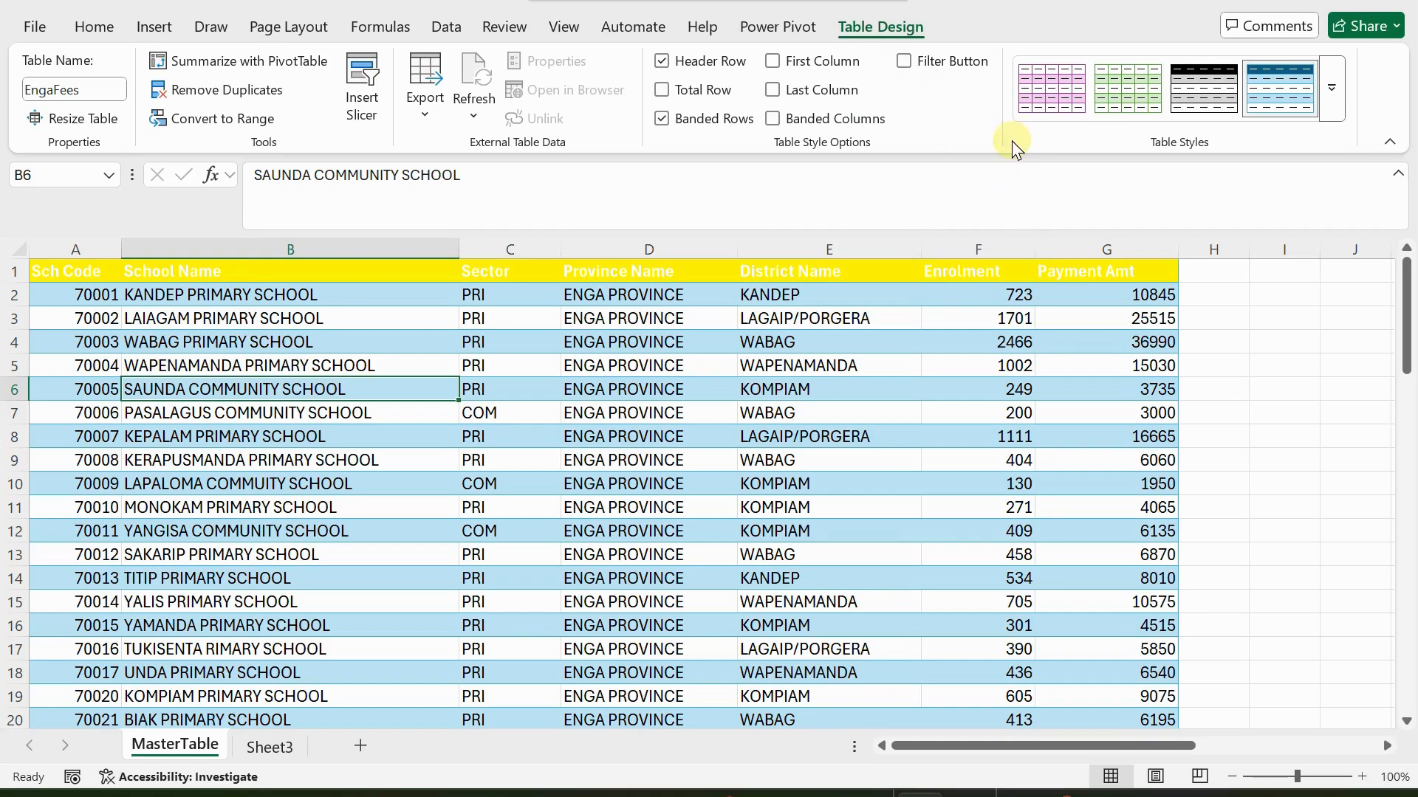
Apply the Light Orange, Table Style Light 17 design to the EngaFees table and toggle its banded rows off and on again
left_click(1328, 107)
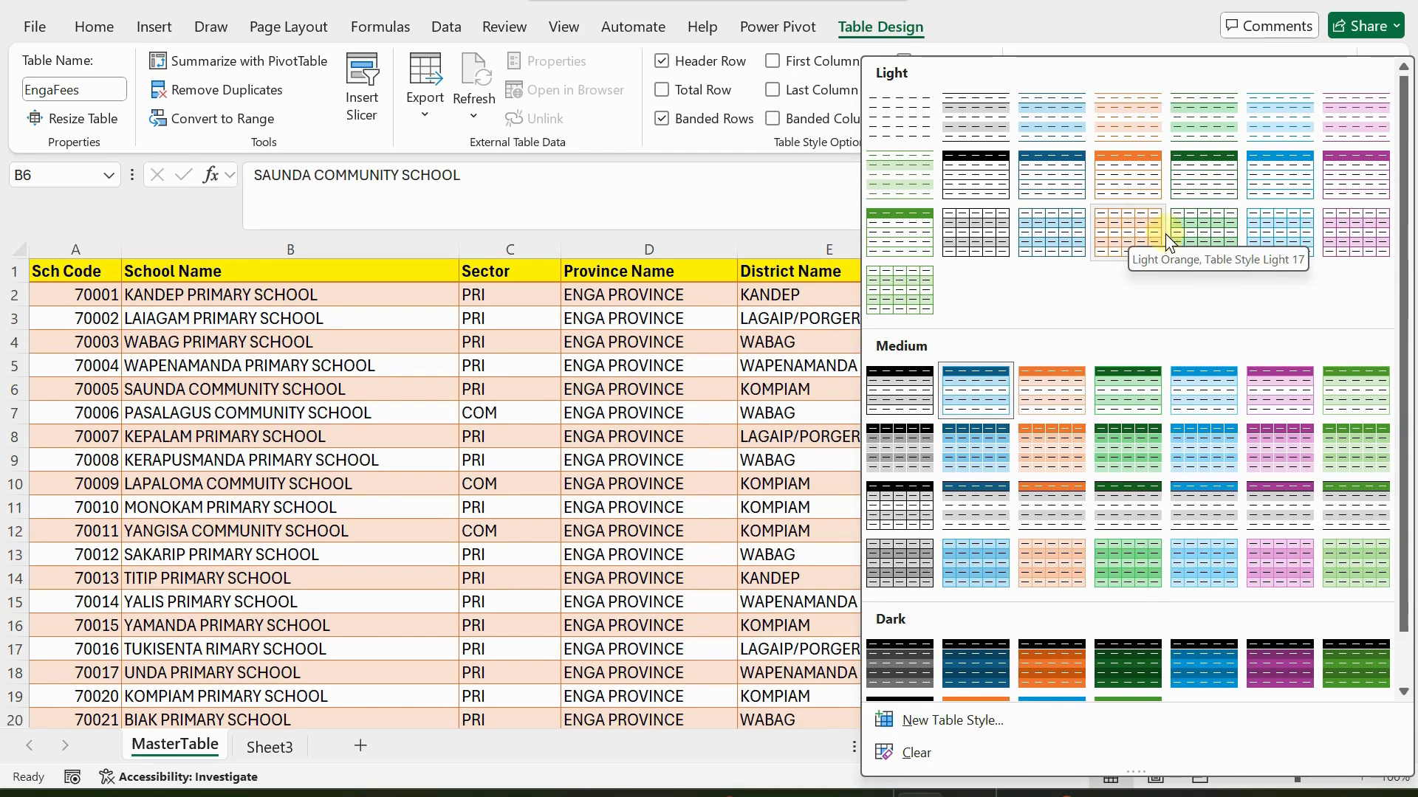
scroll(1082, 411, "down", 1)
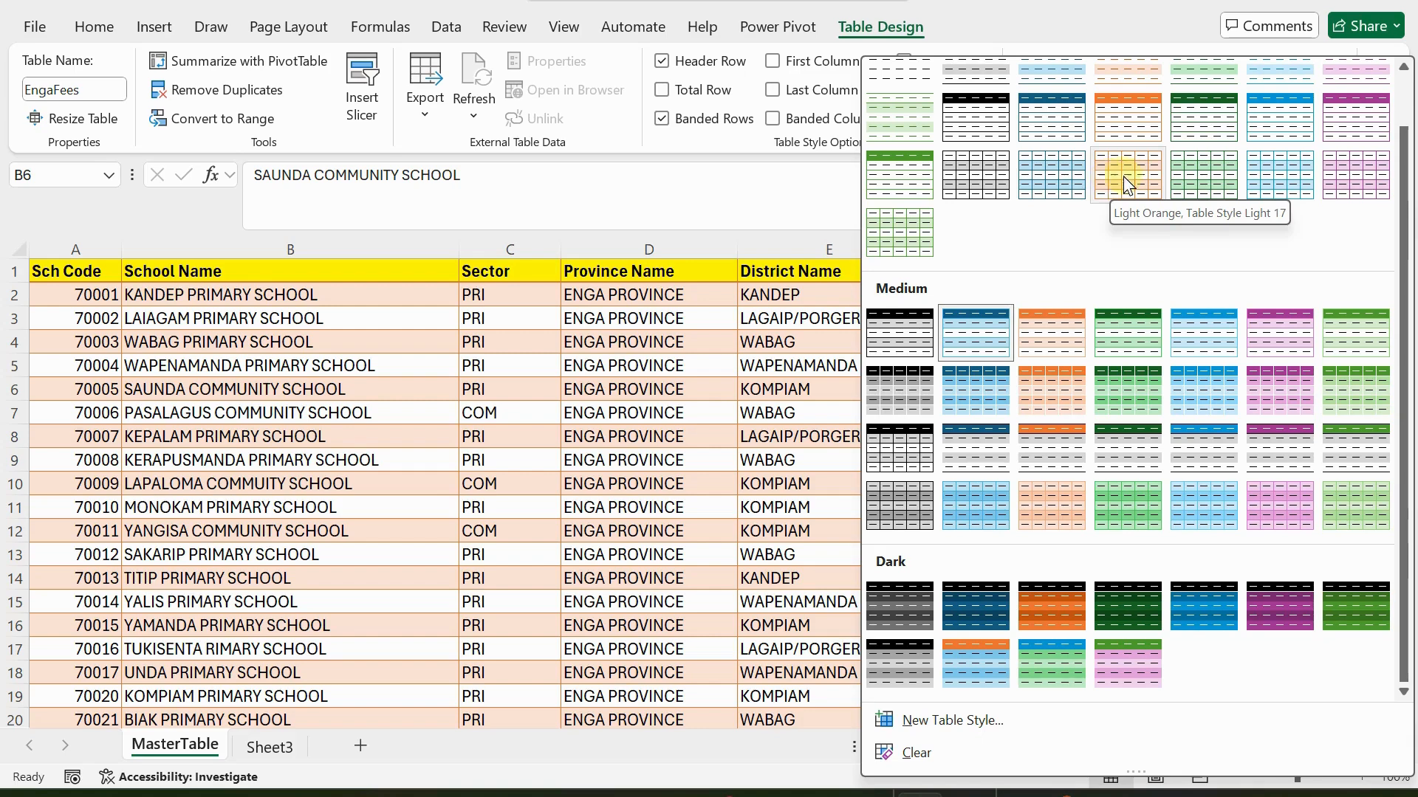
scroll(1109, 177, "up", 1)
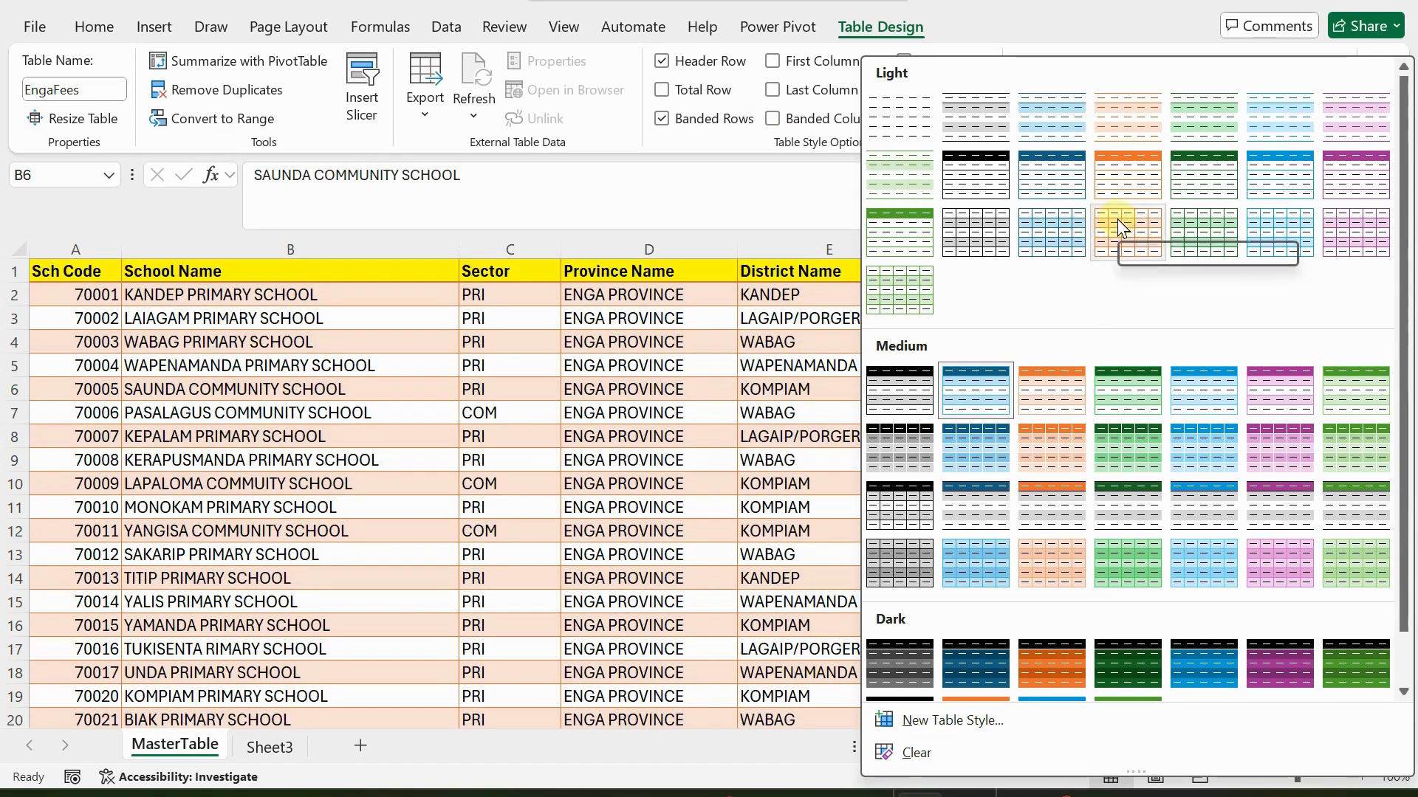
left_click(1118, 218)
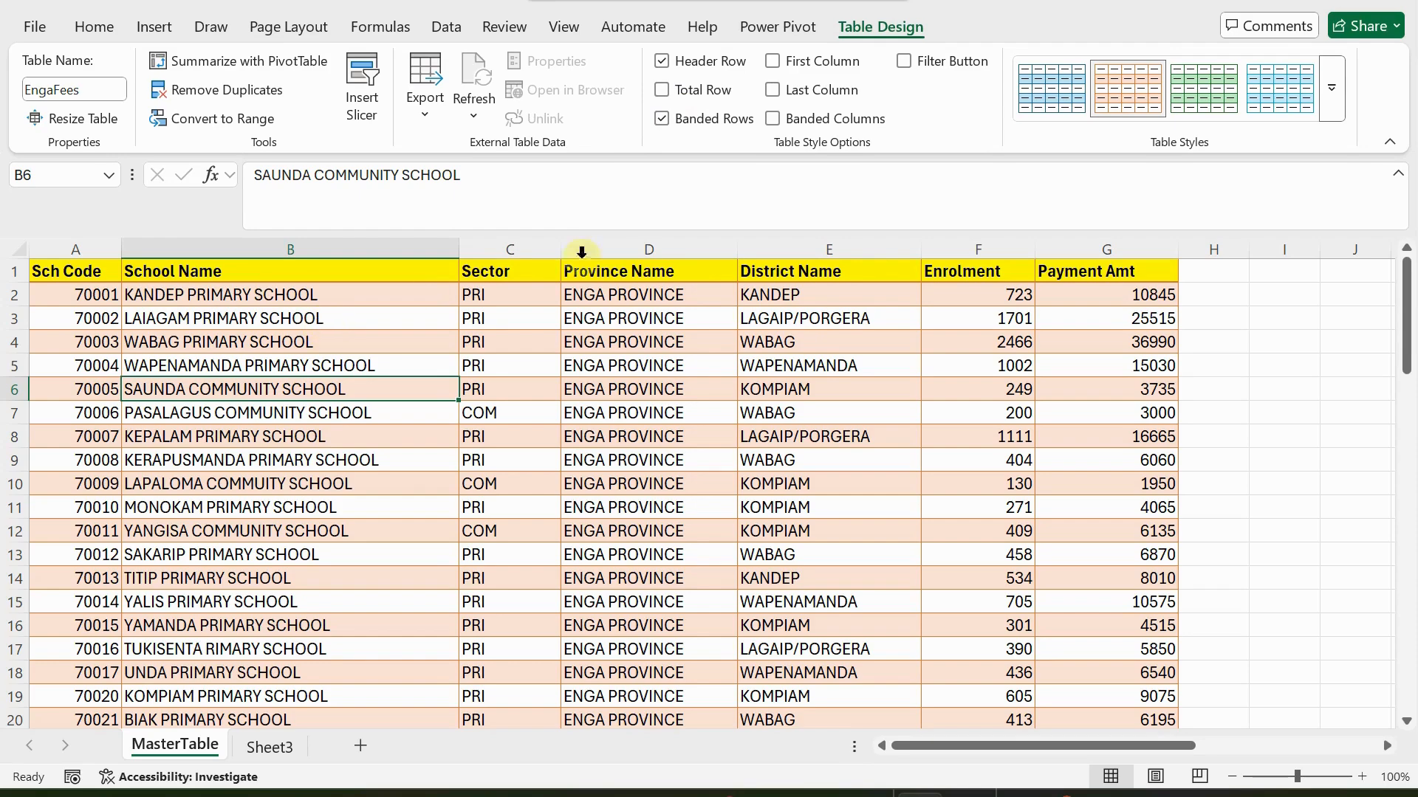
left_click(661, 120)
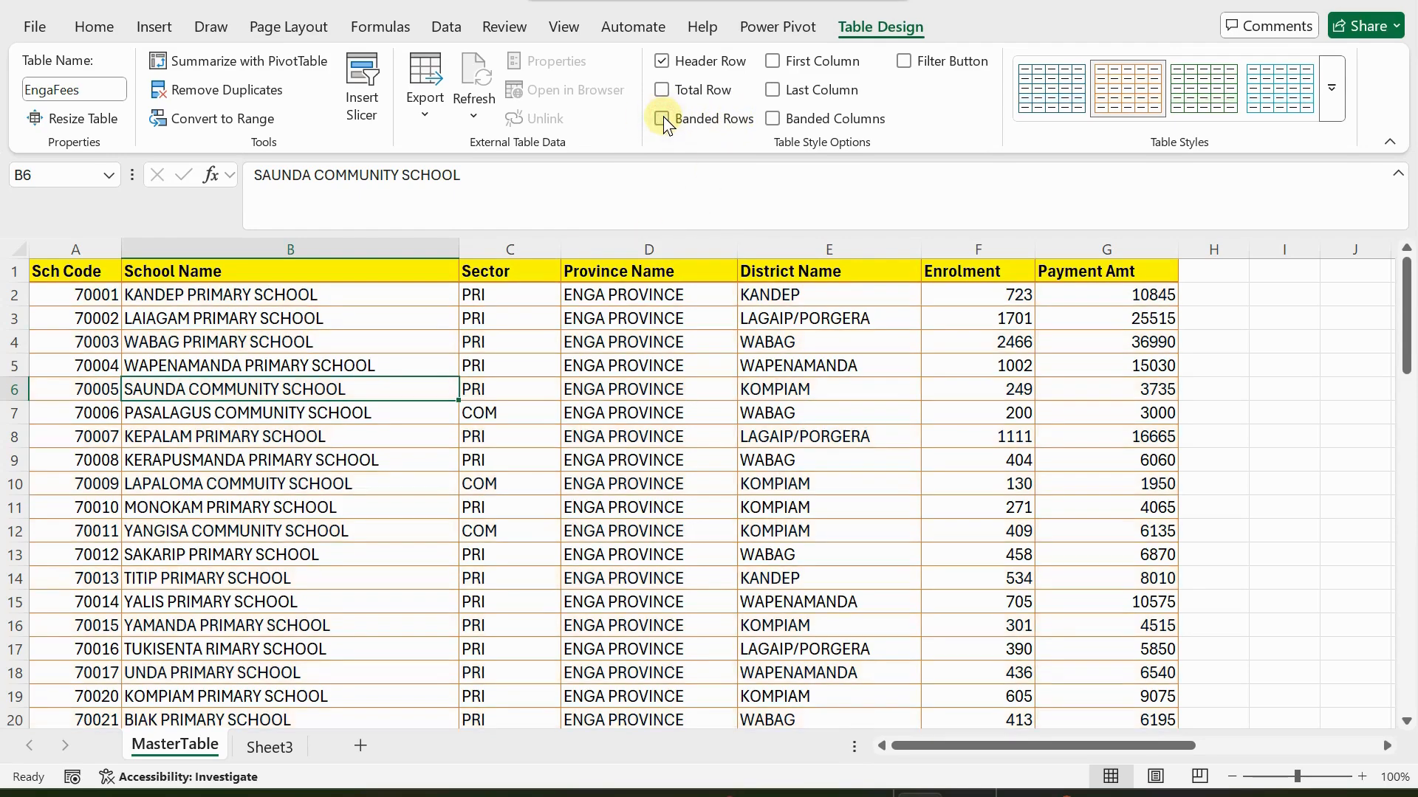
left_click(662, 119)
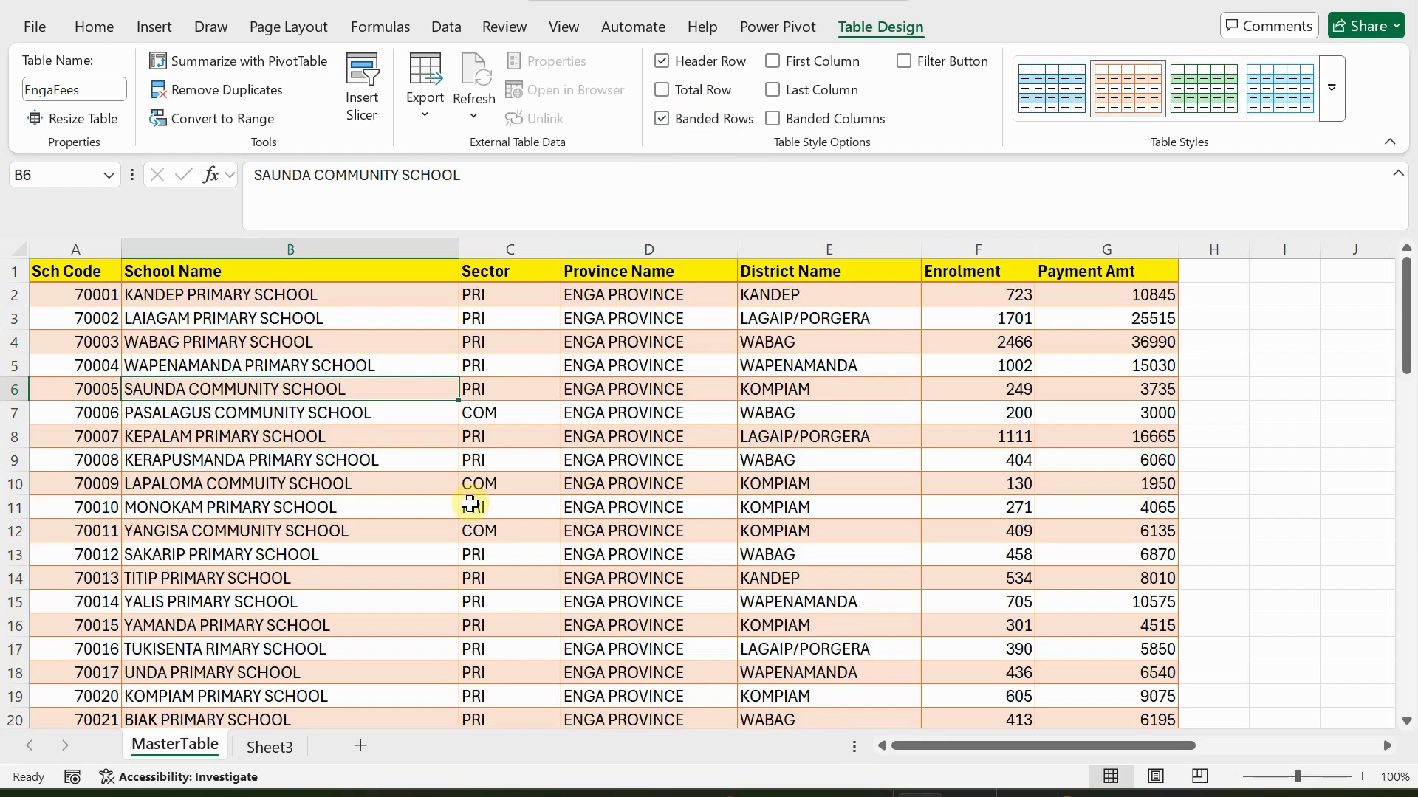
Review the restyled EngaFees table down to its last row and return to the header row
scroll(470, 503, "down", 5)
scroll(448, 417, "up", 4)
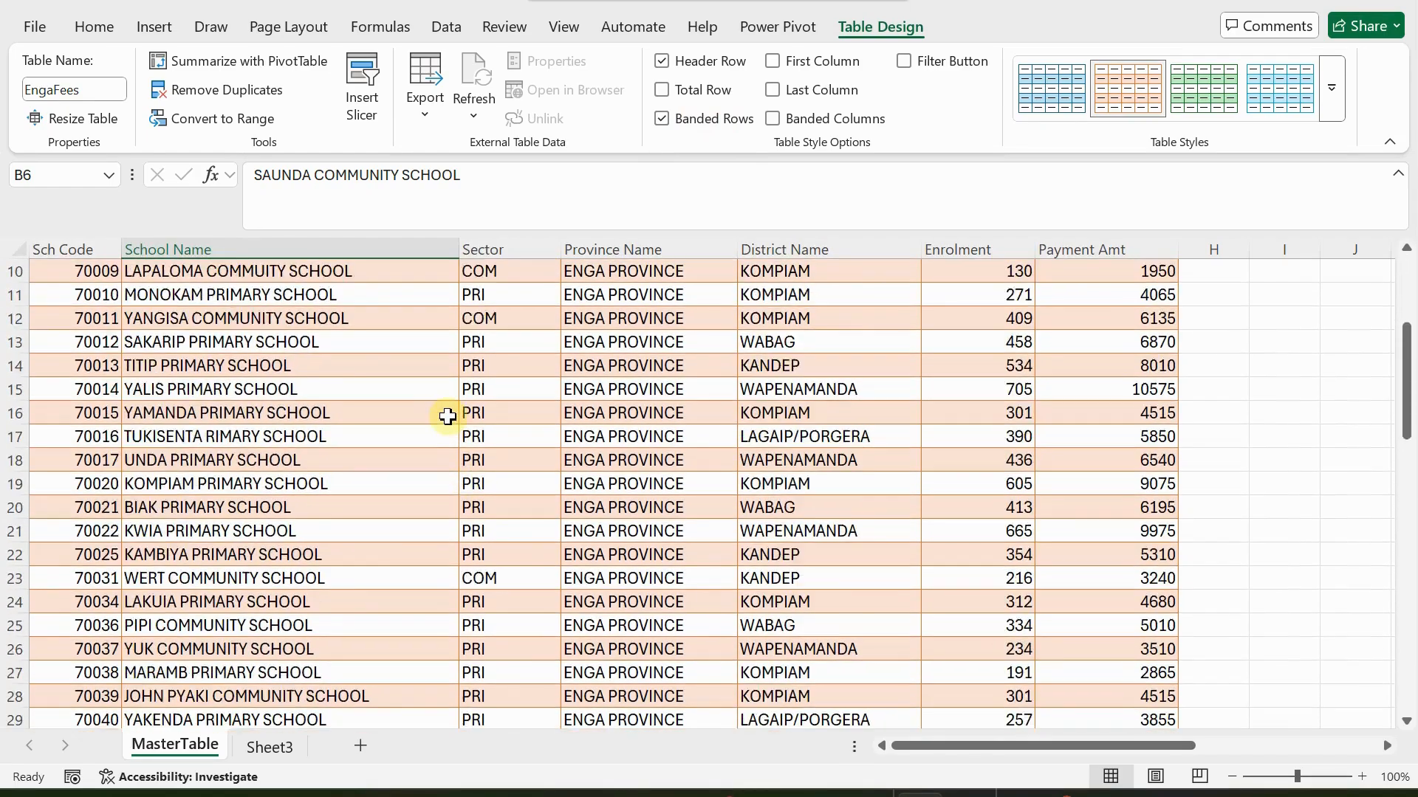
scroll(448, 417, "up", 1)
scroll(448, 417, "down", 6)
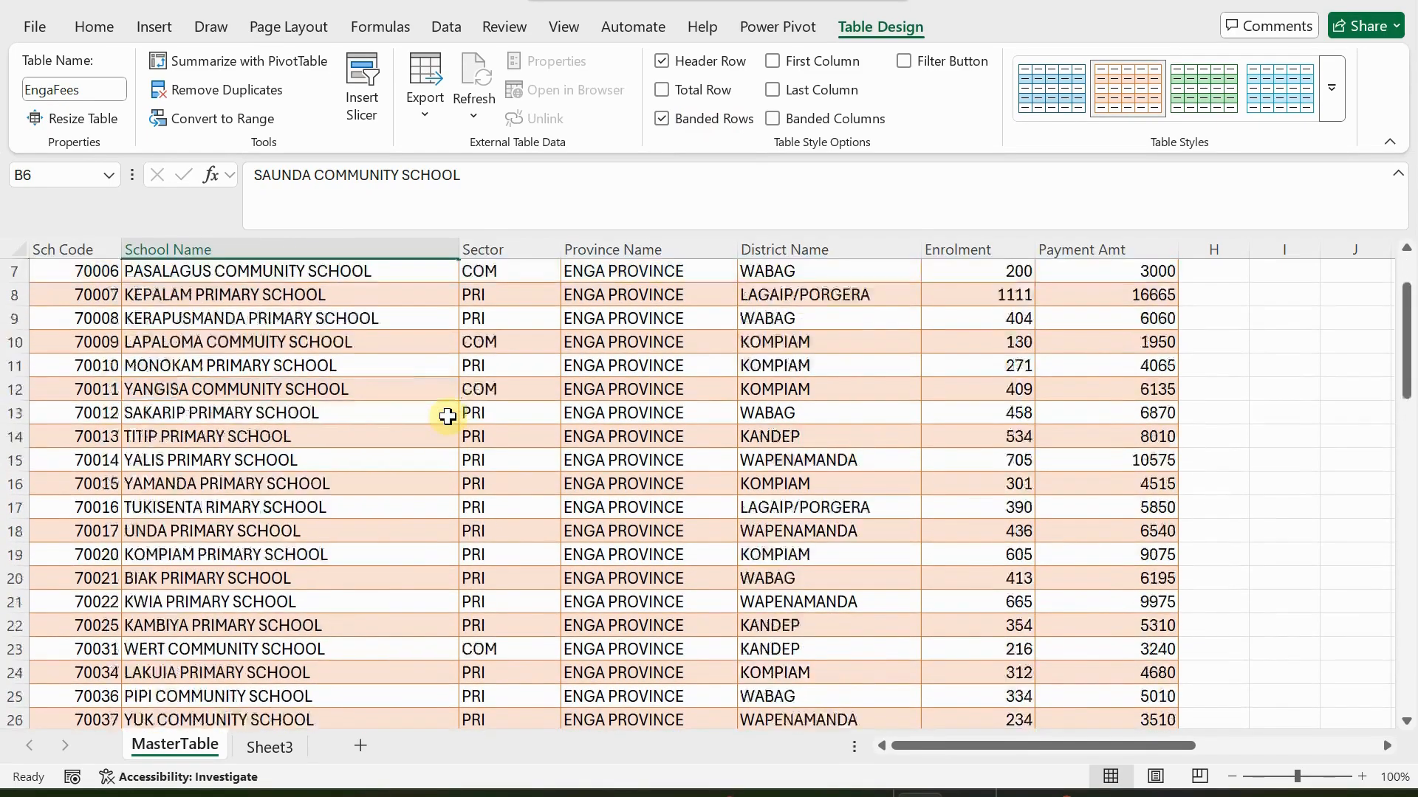
scroll(448, 417, "down", 15)
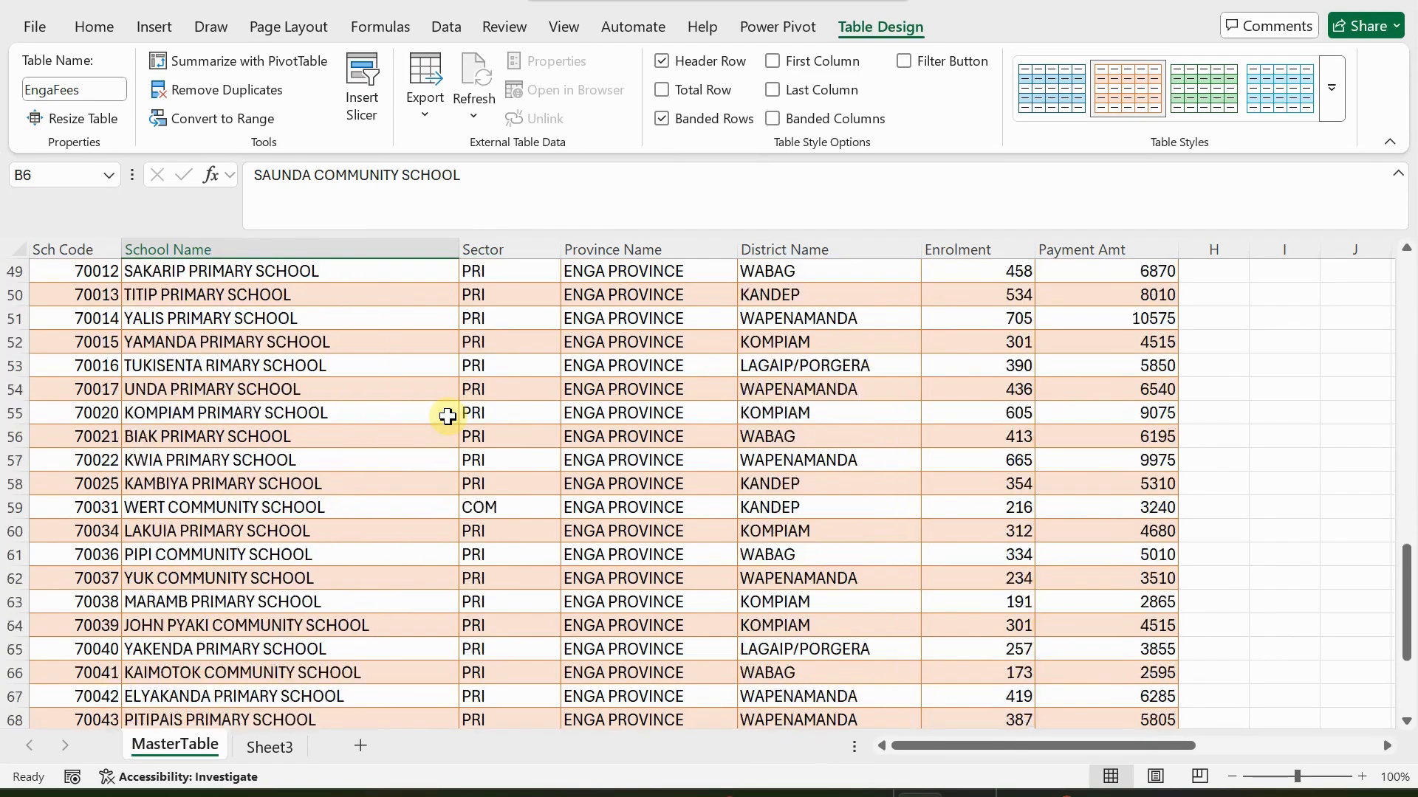
scroll(448, 417, "down", 1)
scroll(447, 417, "up", 3)
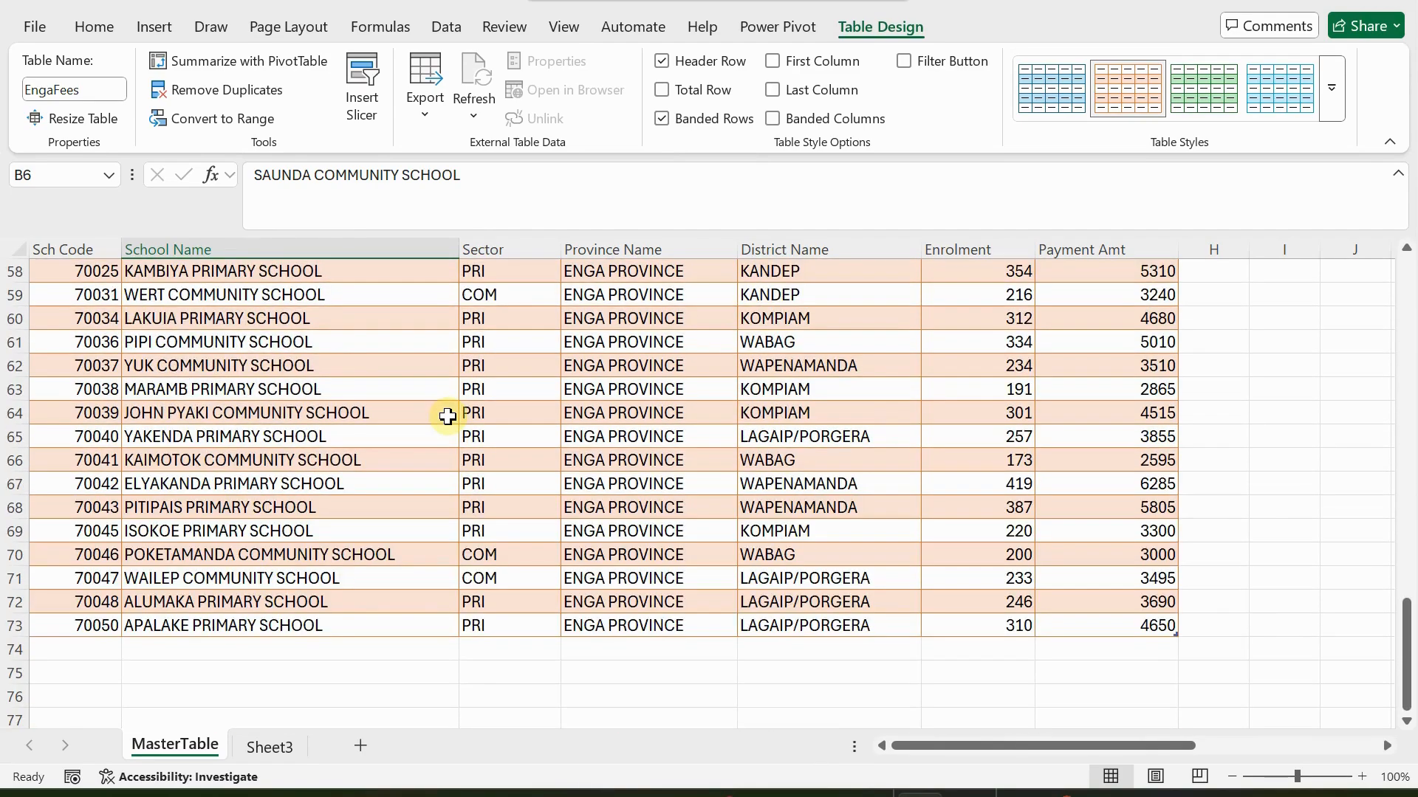
scroll(447, 417, "up", 15)
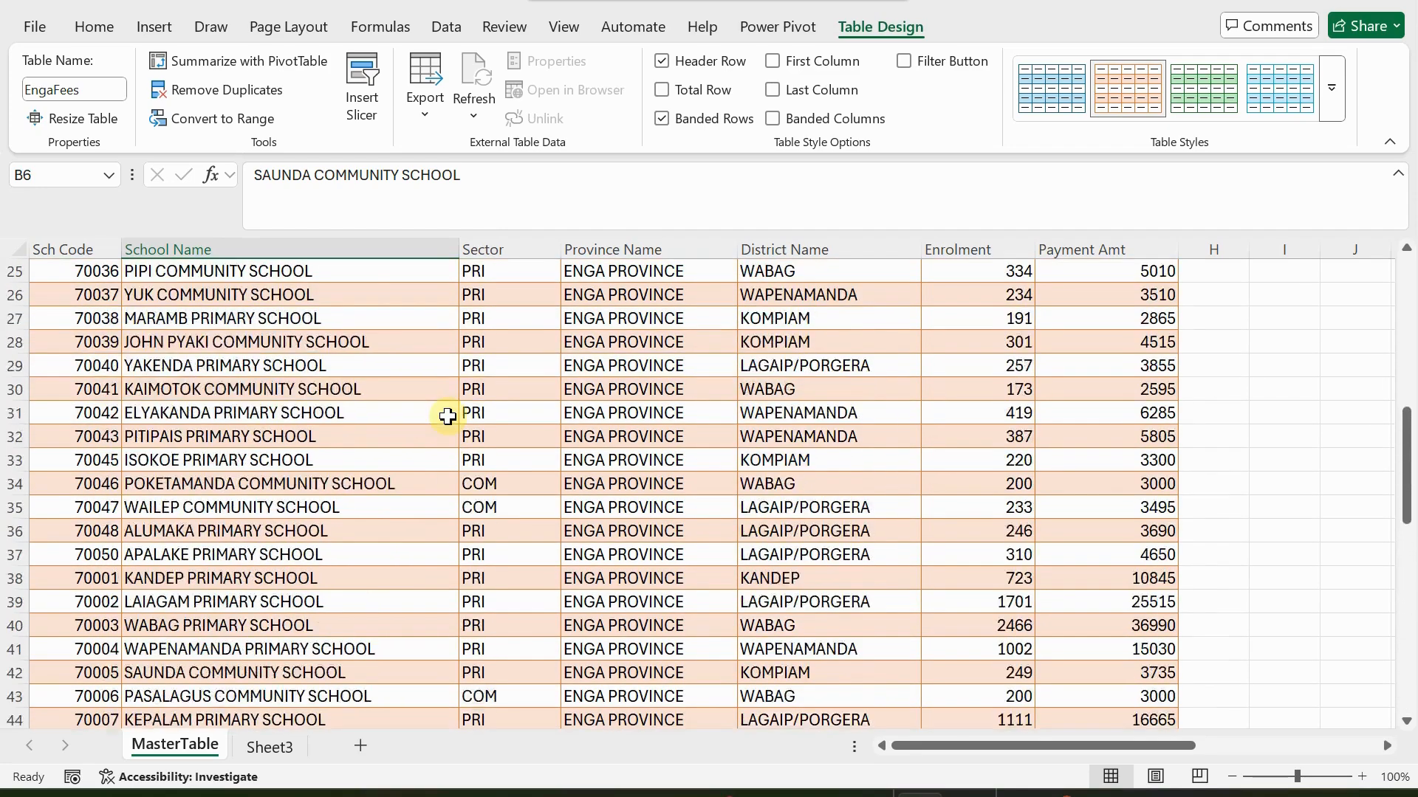
scroll(448, 417, "up", 4)
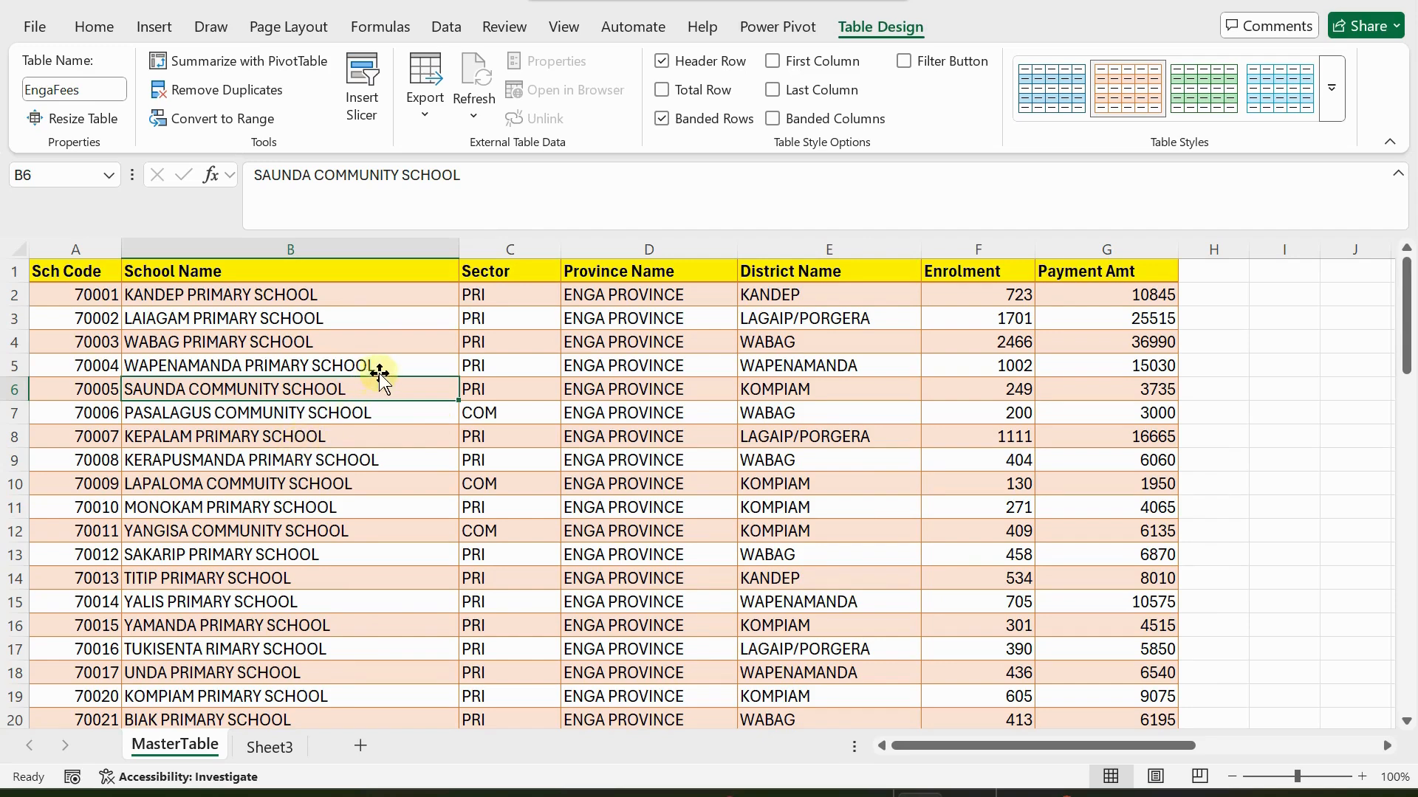
Switch to the Word document and colour the line "Convert the data into Tables." red
left_click(965, 796)
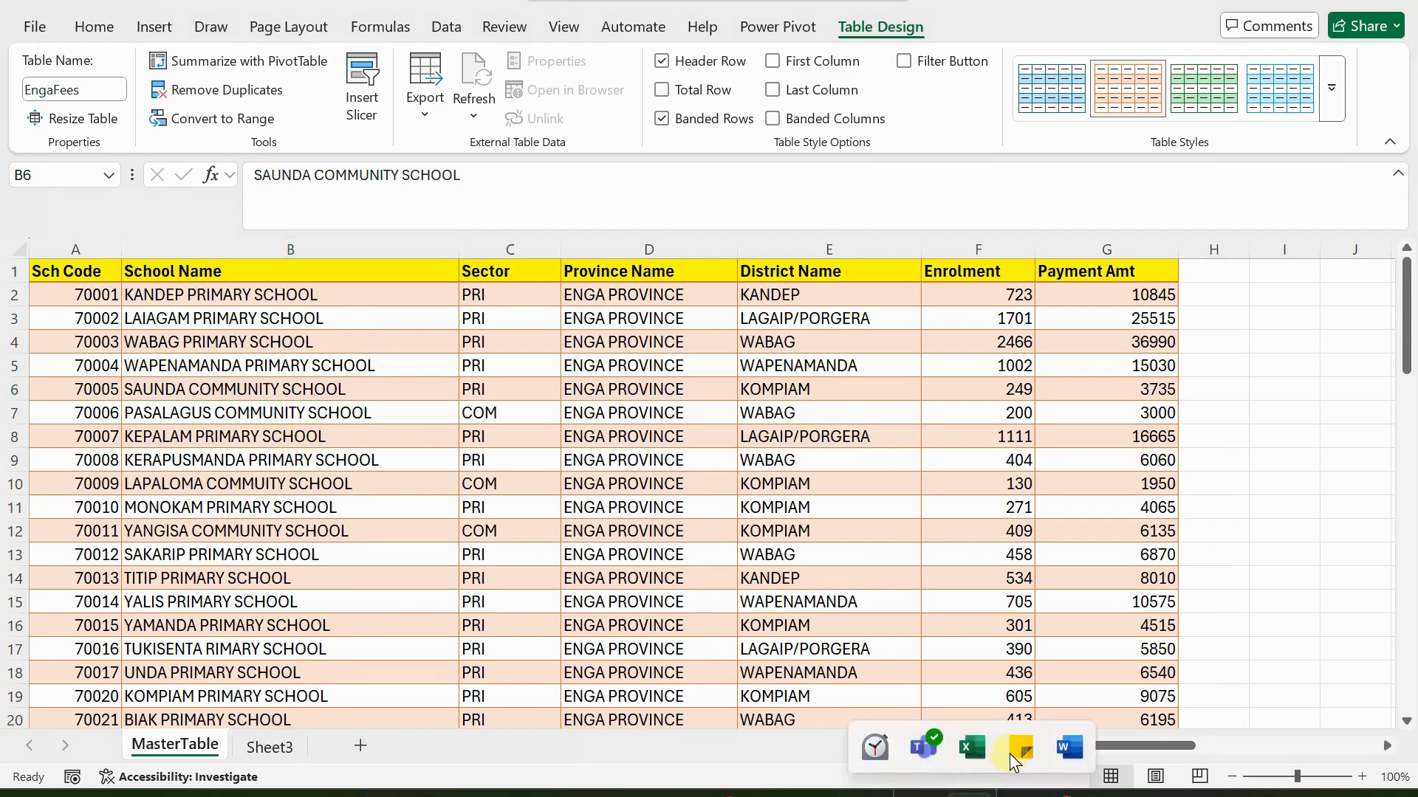
left_click(1061, 747)
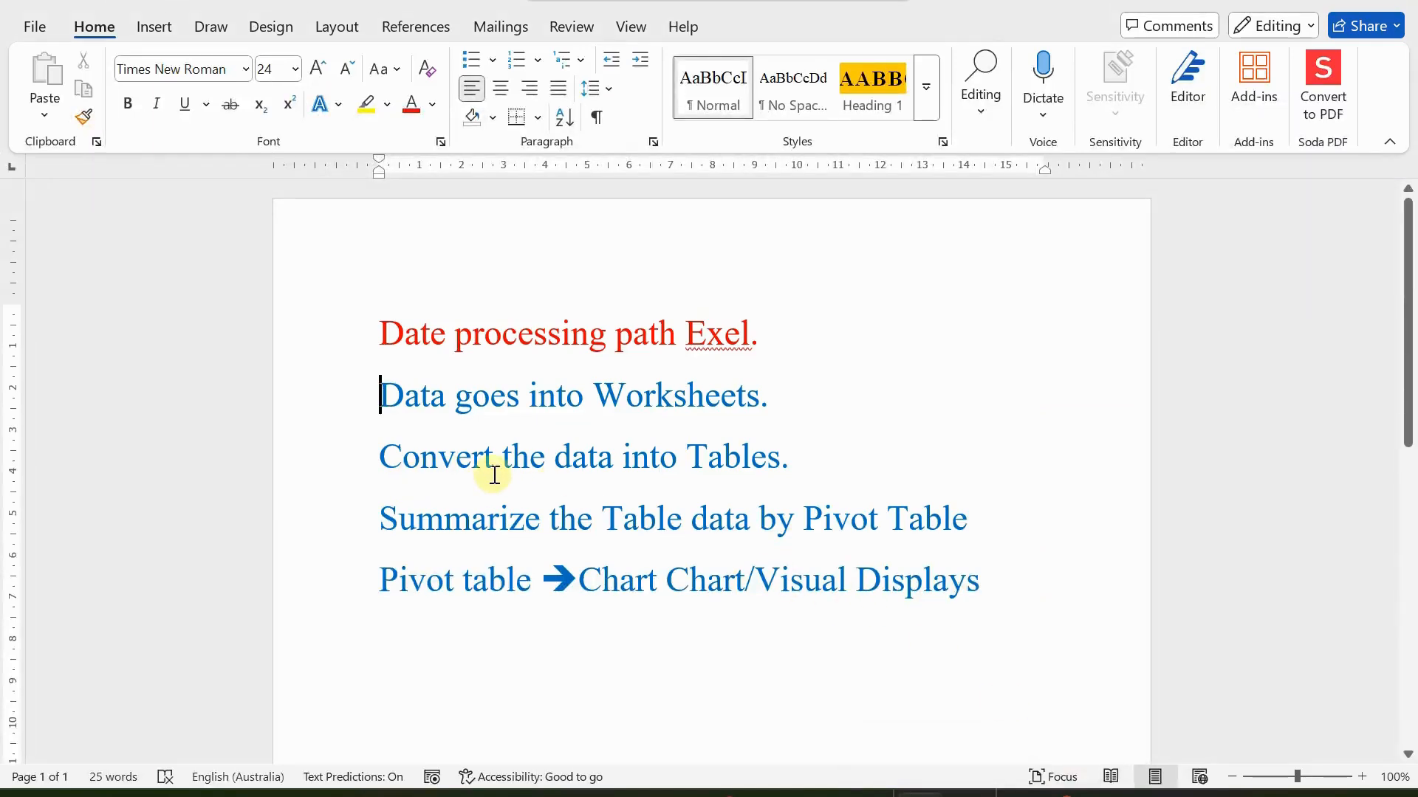
left_click_drag(378, 455, 873, 457)
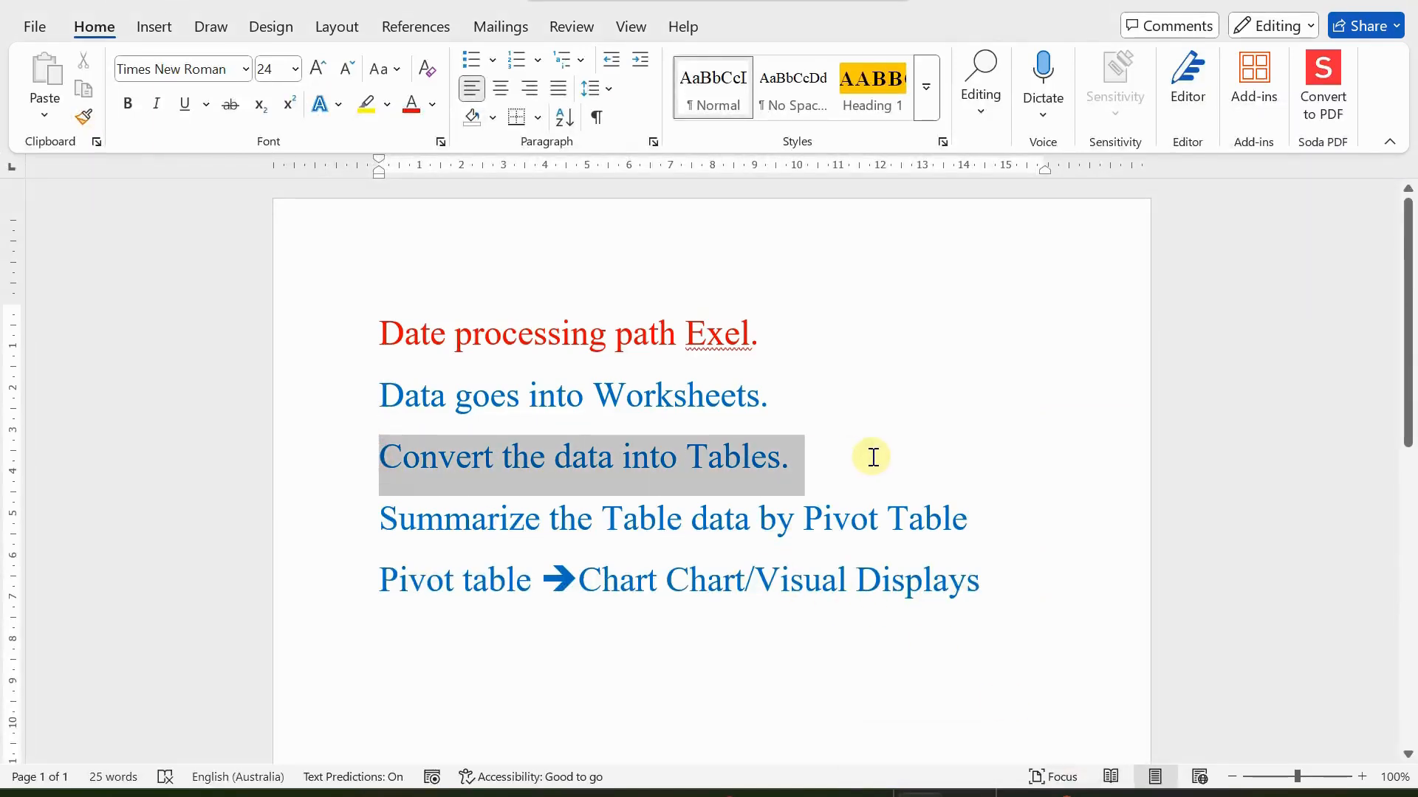
left_click(410, 103)
left_click(519, 519)
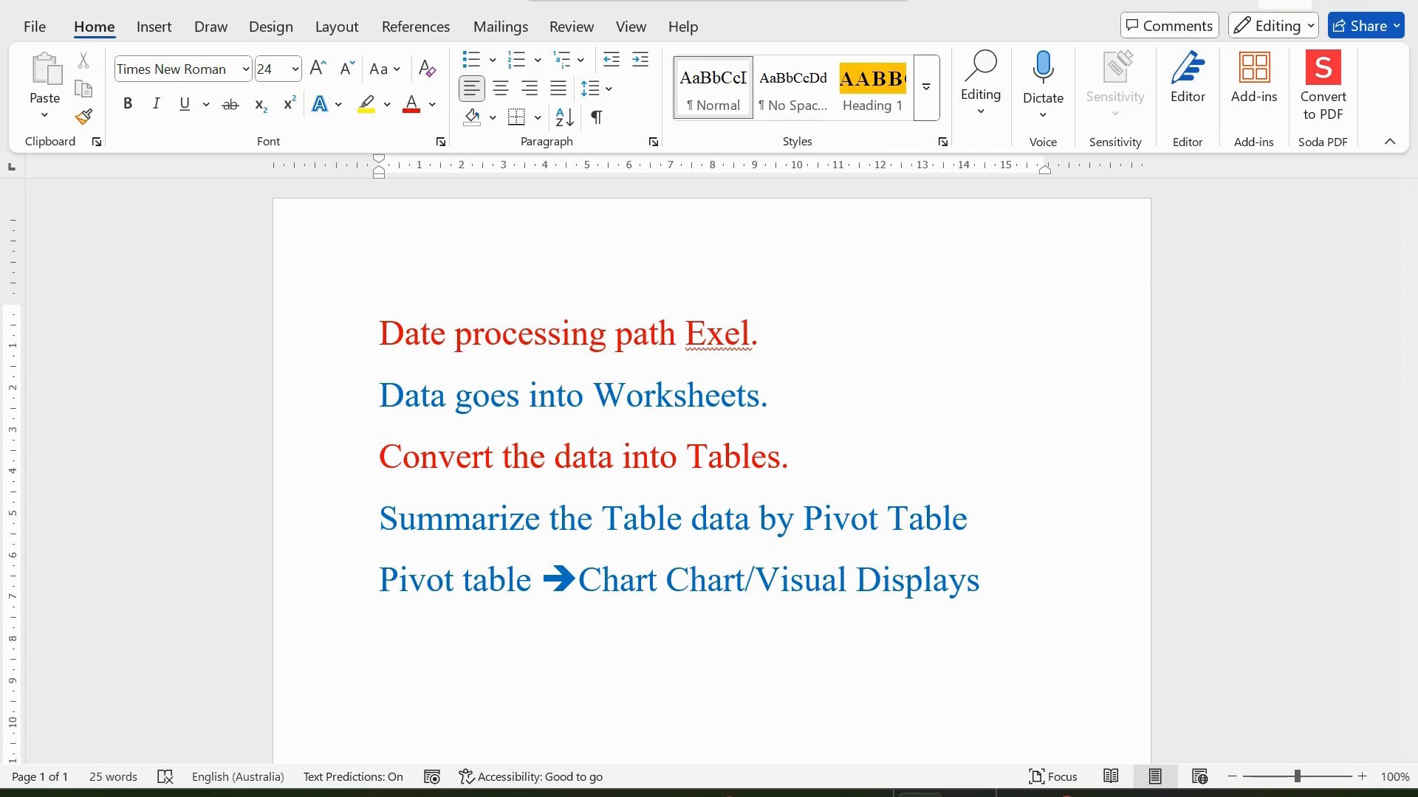
Switch back to the Excel workbook, select a school name in the EngaFees table and bring up the insert commands
left_click(1283, 2)
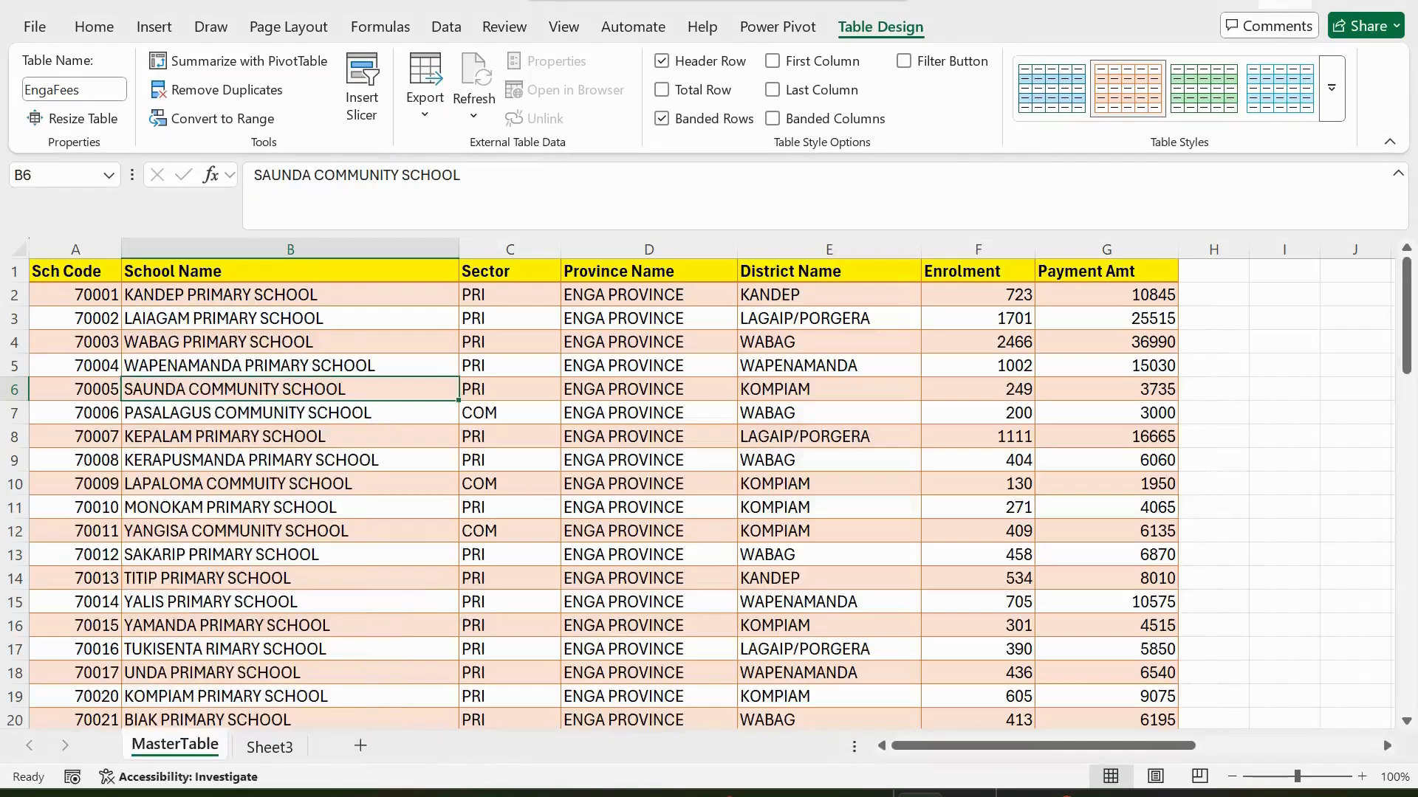
left_click(253, 347)
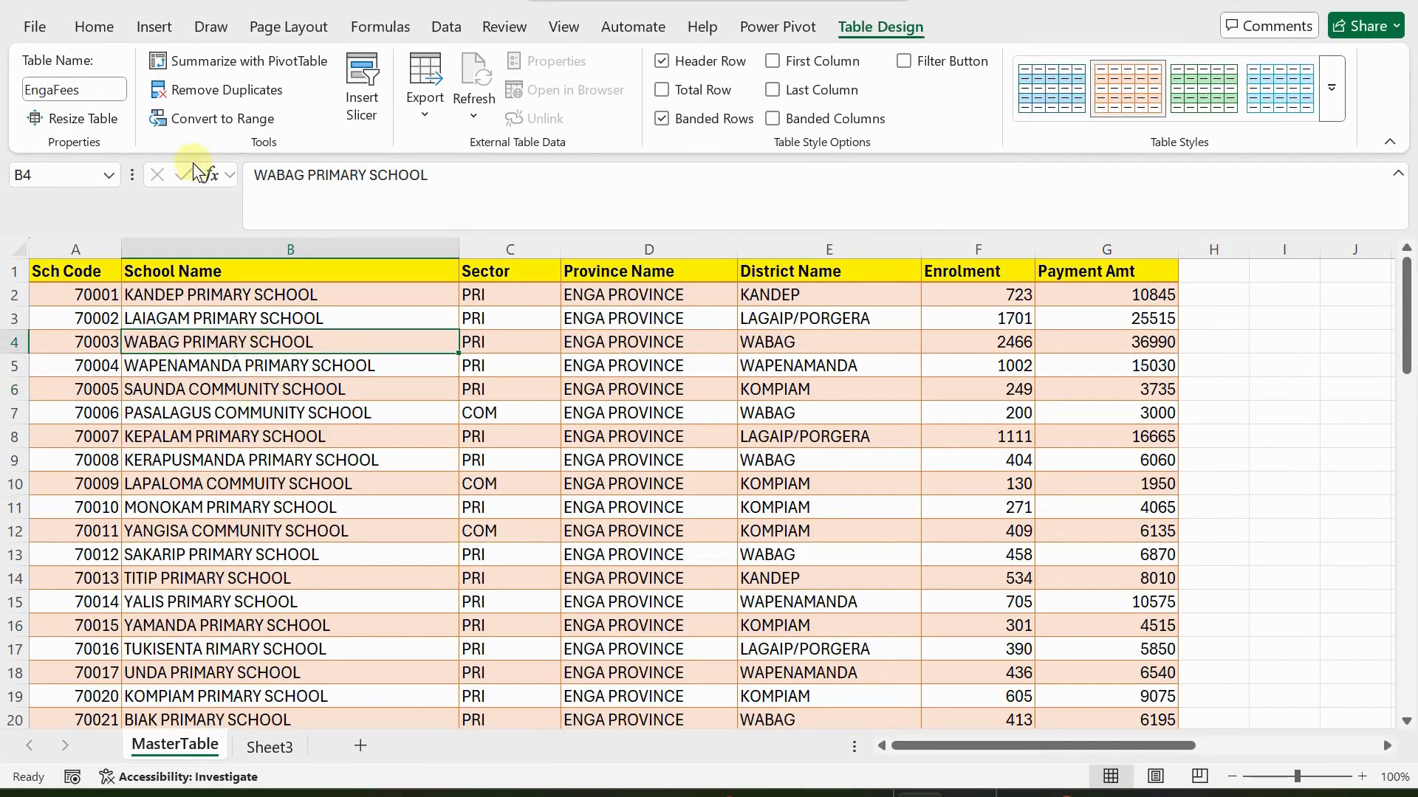
left_click(155, 22)
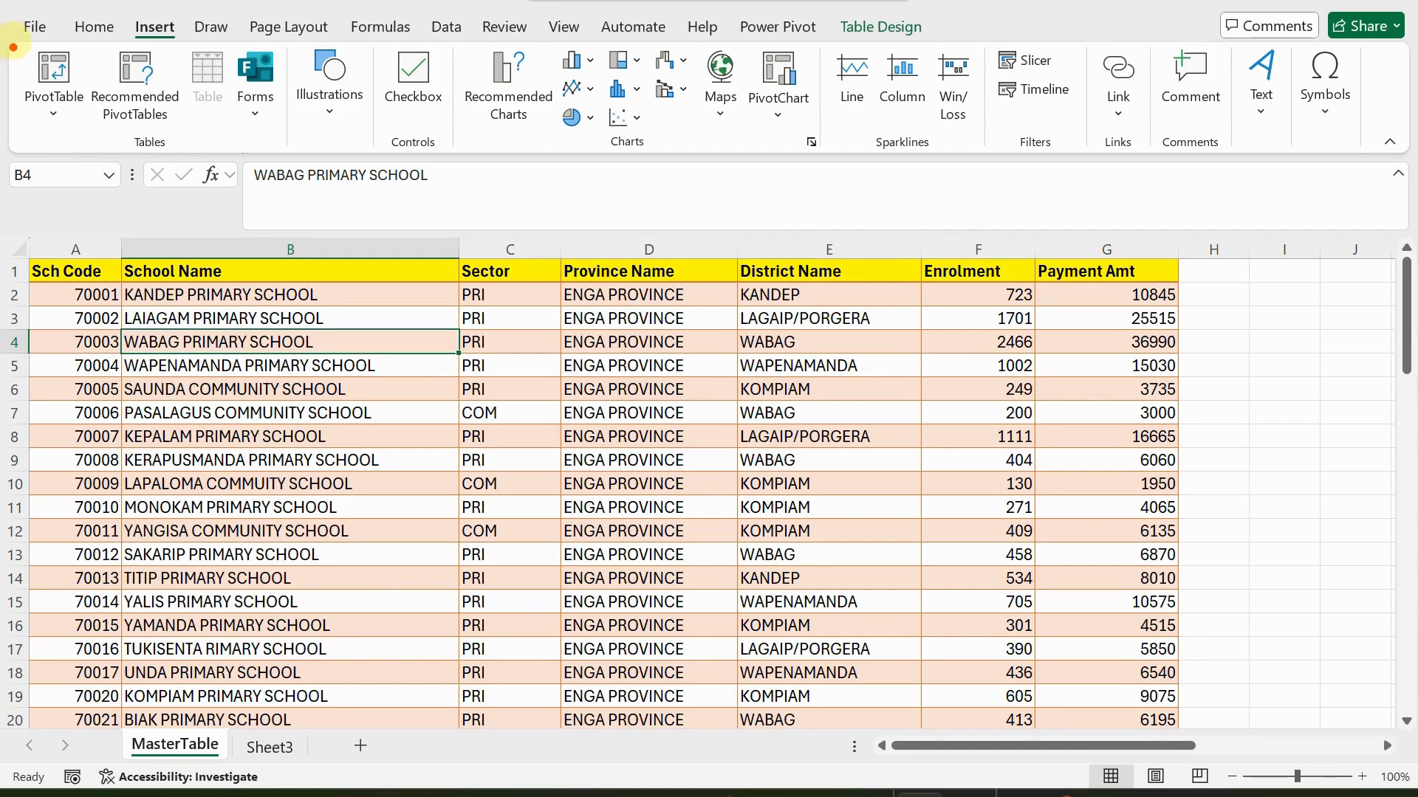
mouse_move(13, 42)
left_mouse_down()
mouse_move(50, 131)
mouse_move(201, 166)
mouse_move(290, 157)
left_mouse_up()
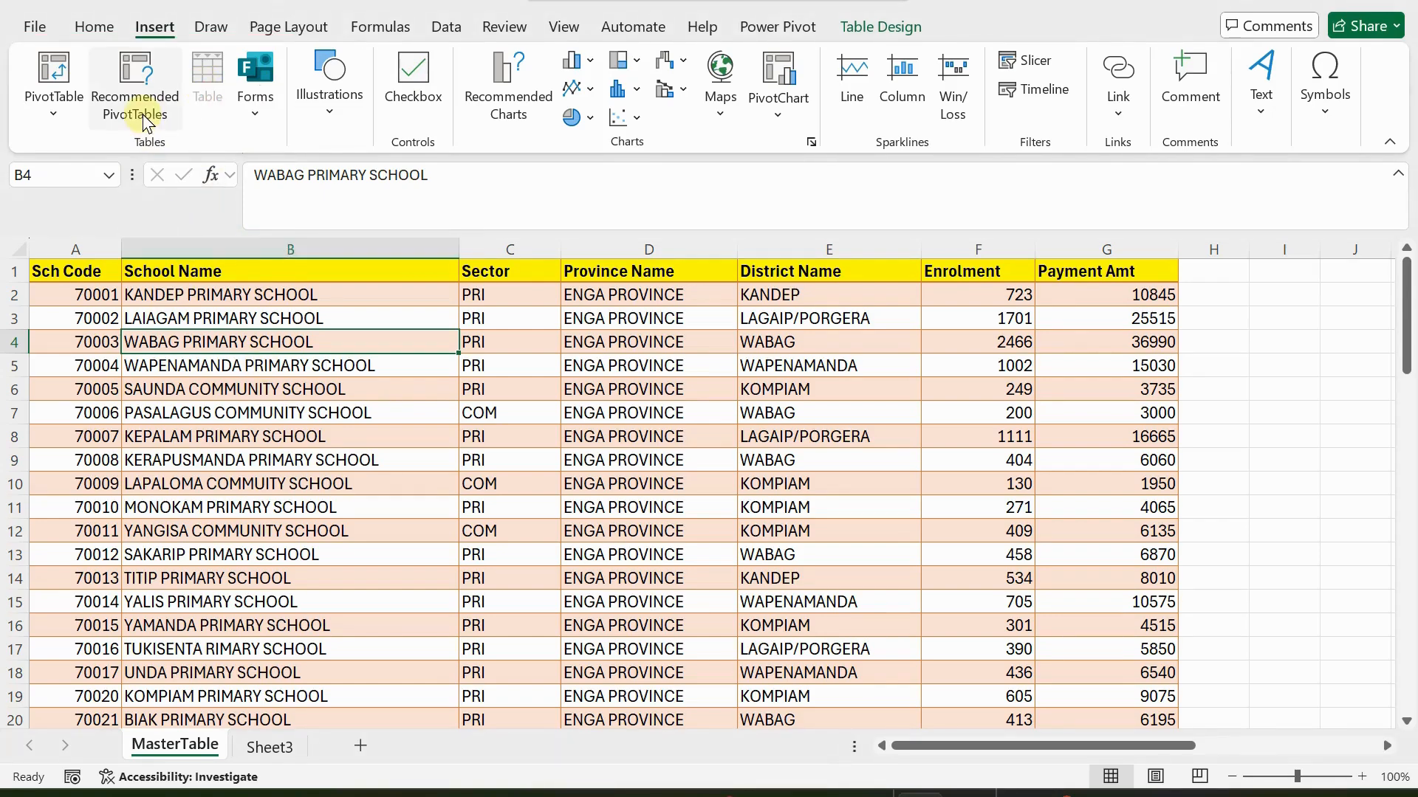
Browse the recommended PivotTables for the EngaFees table and leave without choosing one
left_click(136, 77)
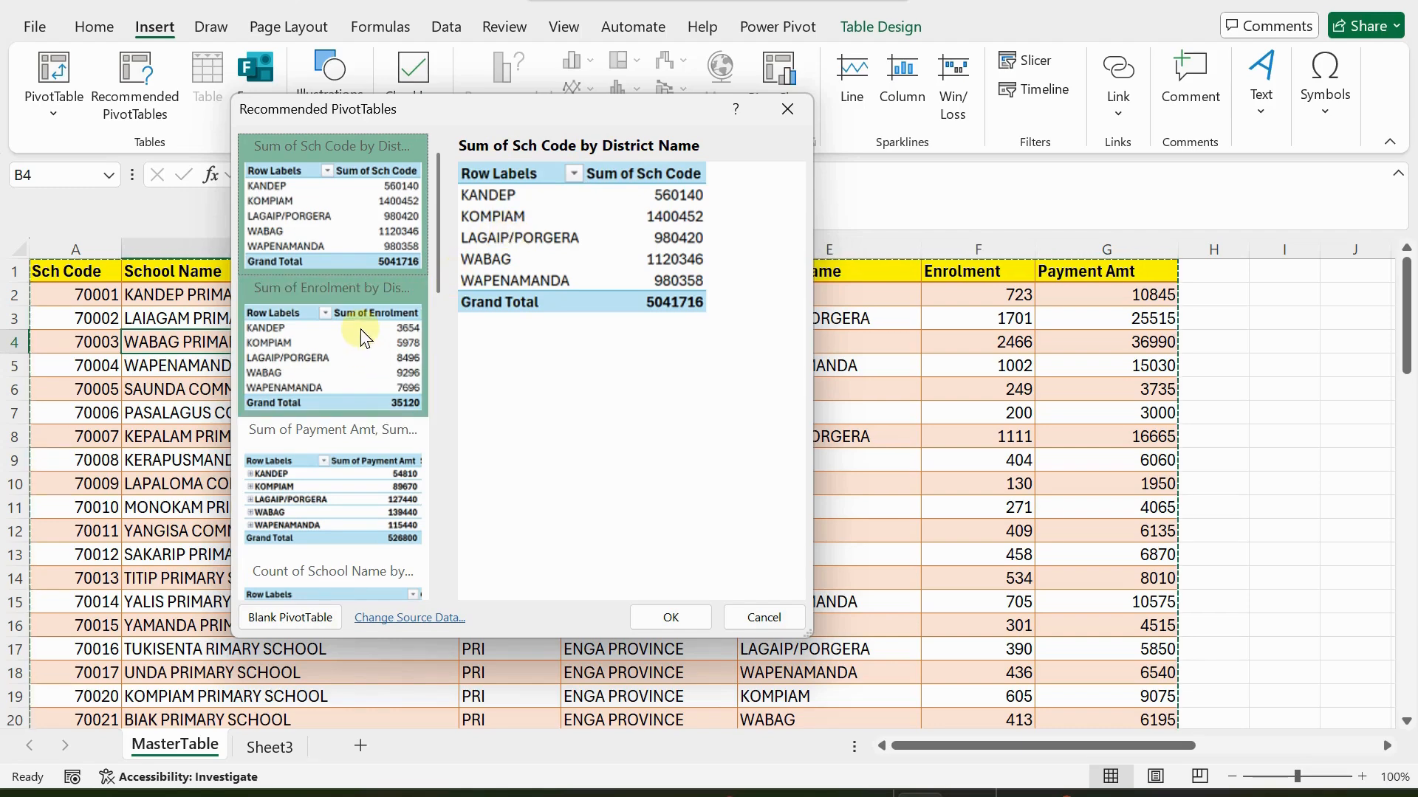
scroll(361, 329, "down", 3)
scroll(360, 329, "up", 4)
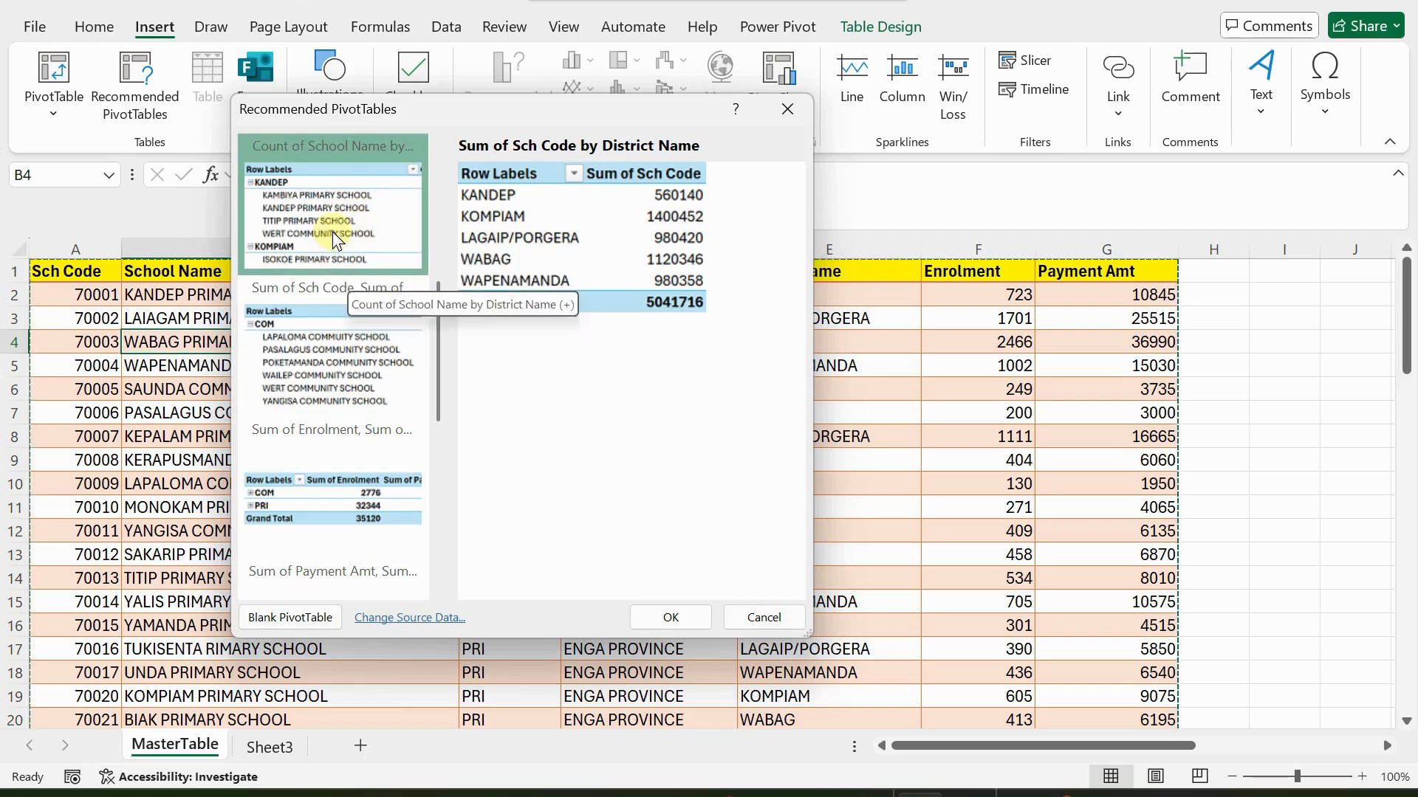
left_click(762, 618)
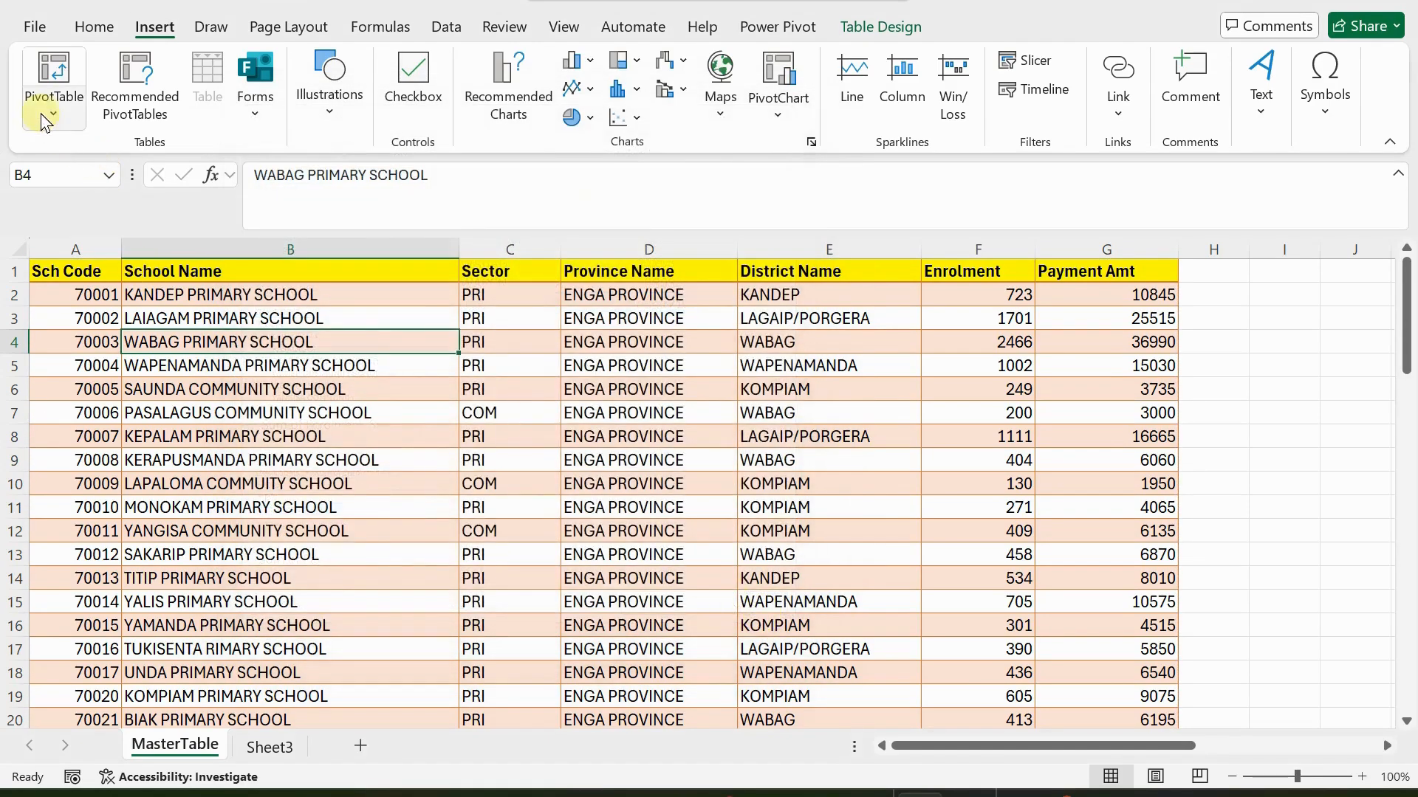
Create a PivotTable from the EngaFees table on a new worksheet
left_click(55, 65)
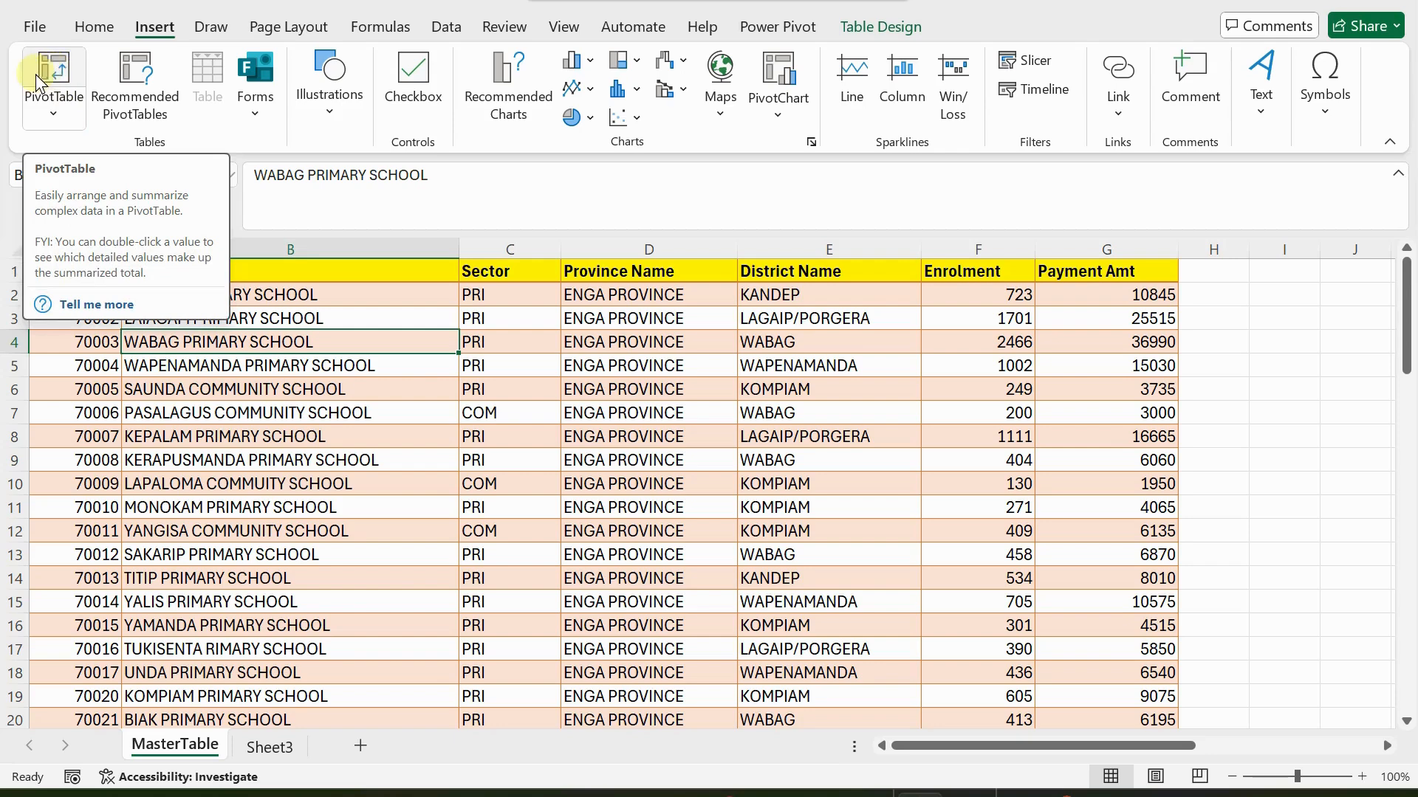
left_click(36, 73)
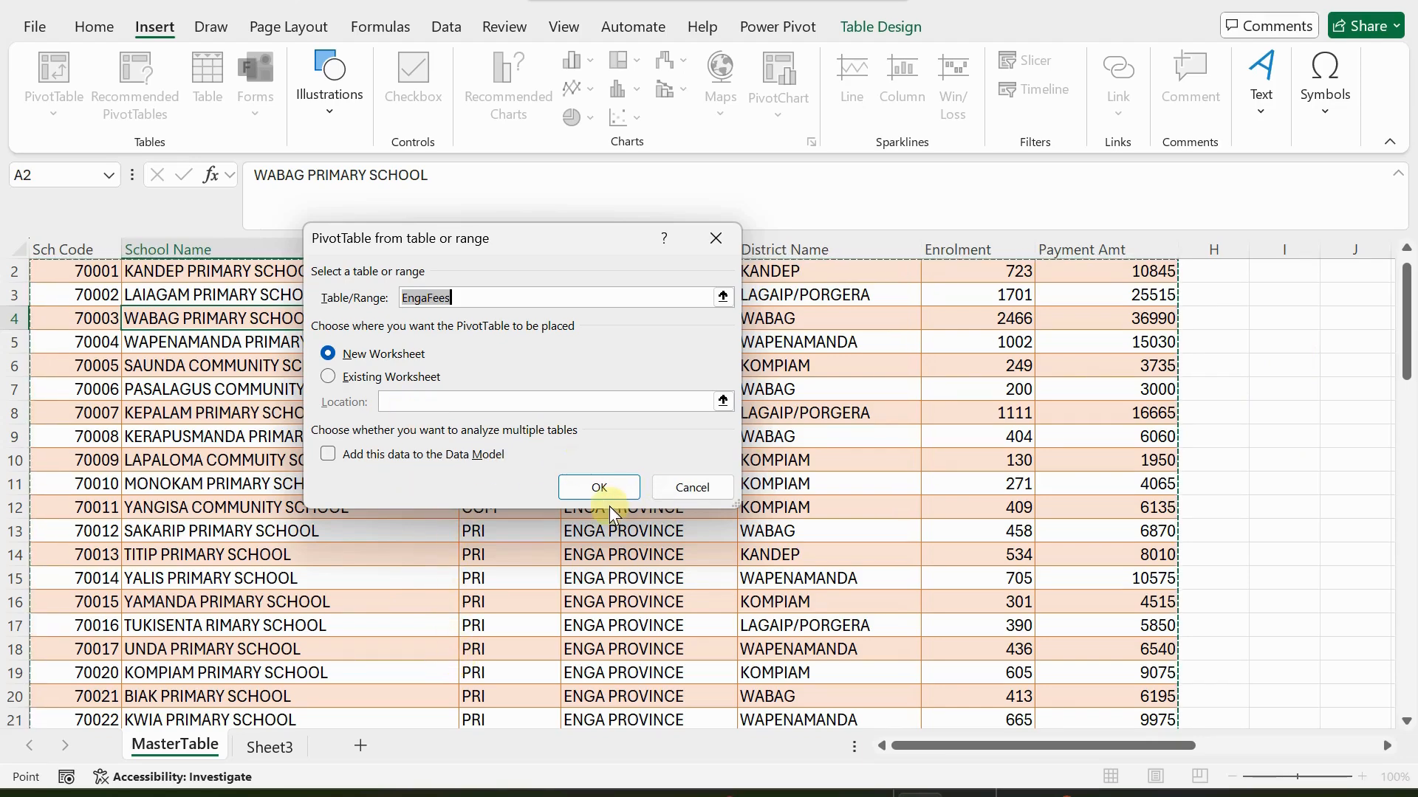
left_click(595, 487)
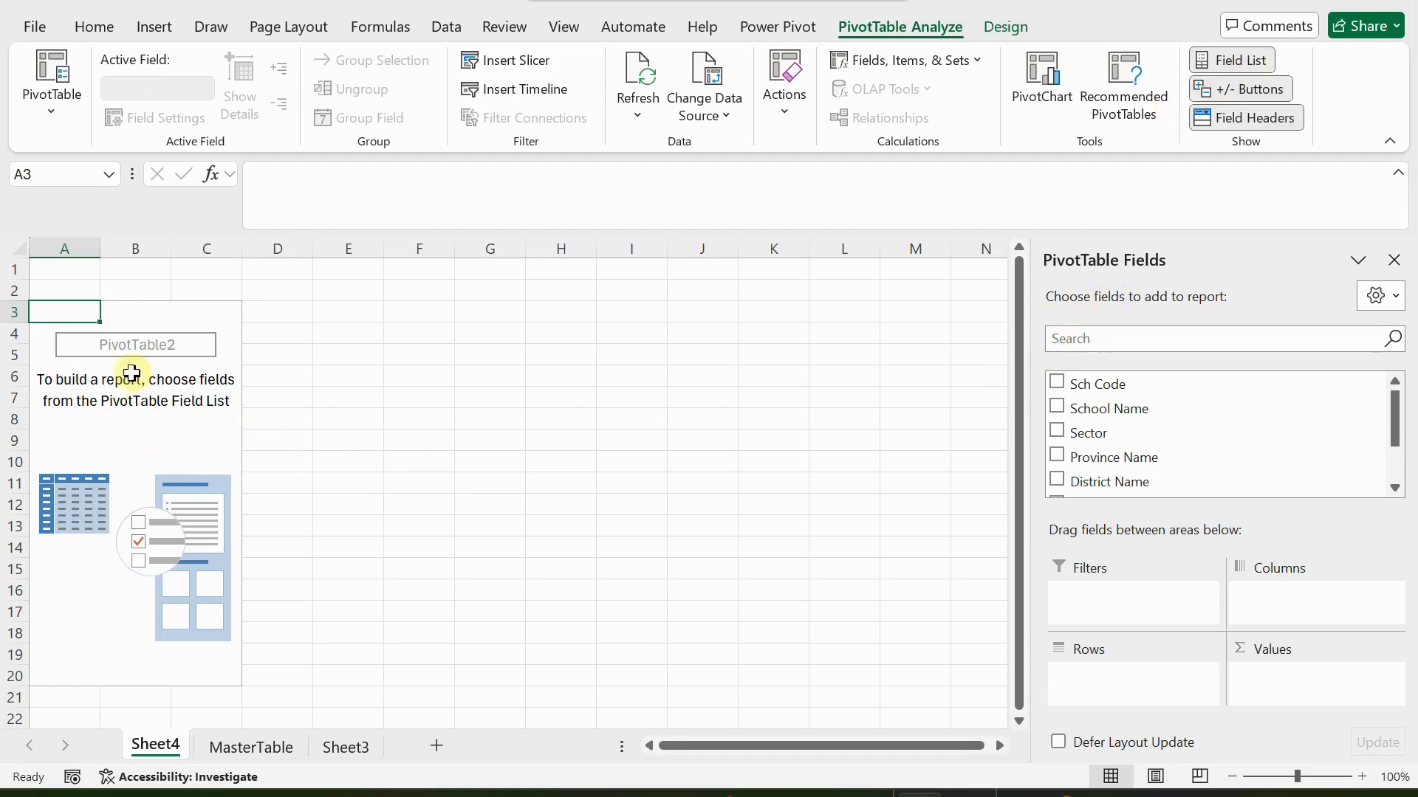
Add District Name to the PivotTable's rows and widen column A
left_click(140, 401)
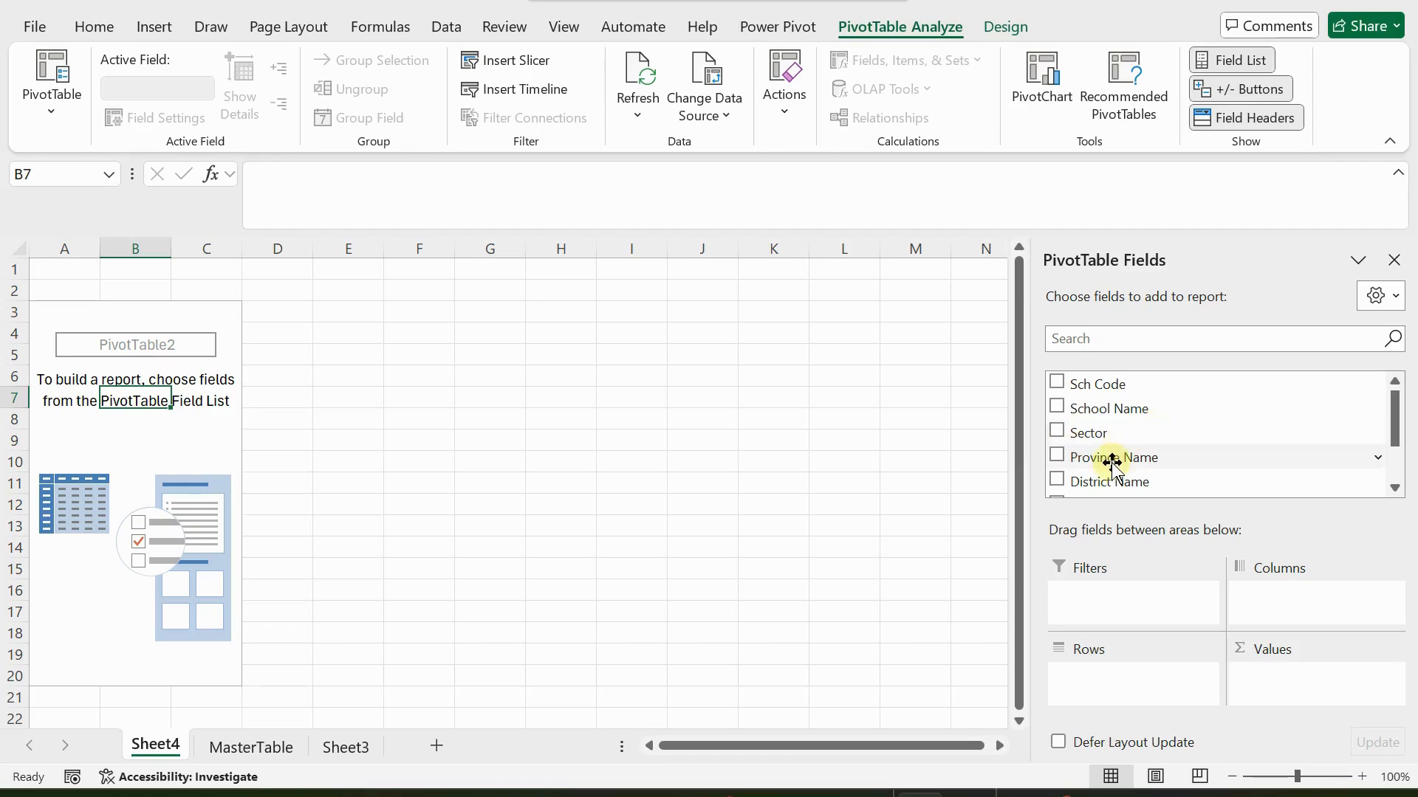
mouse_move(1106, 480)
left_mouse_down()
mouse_move(1127, 627)
mouse_move(1102, 617)
mouse_move(1108, 672)
left_mouse_up()
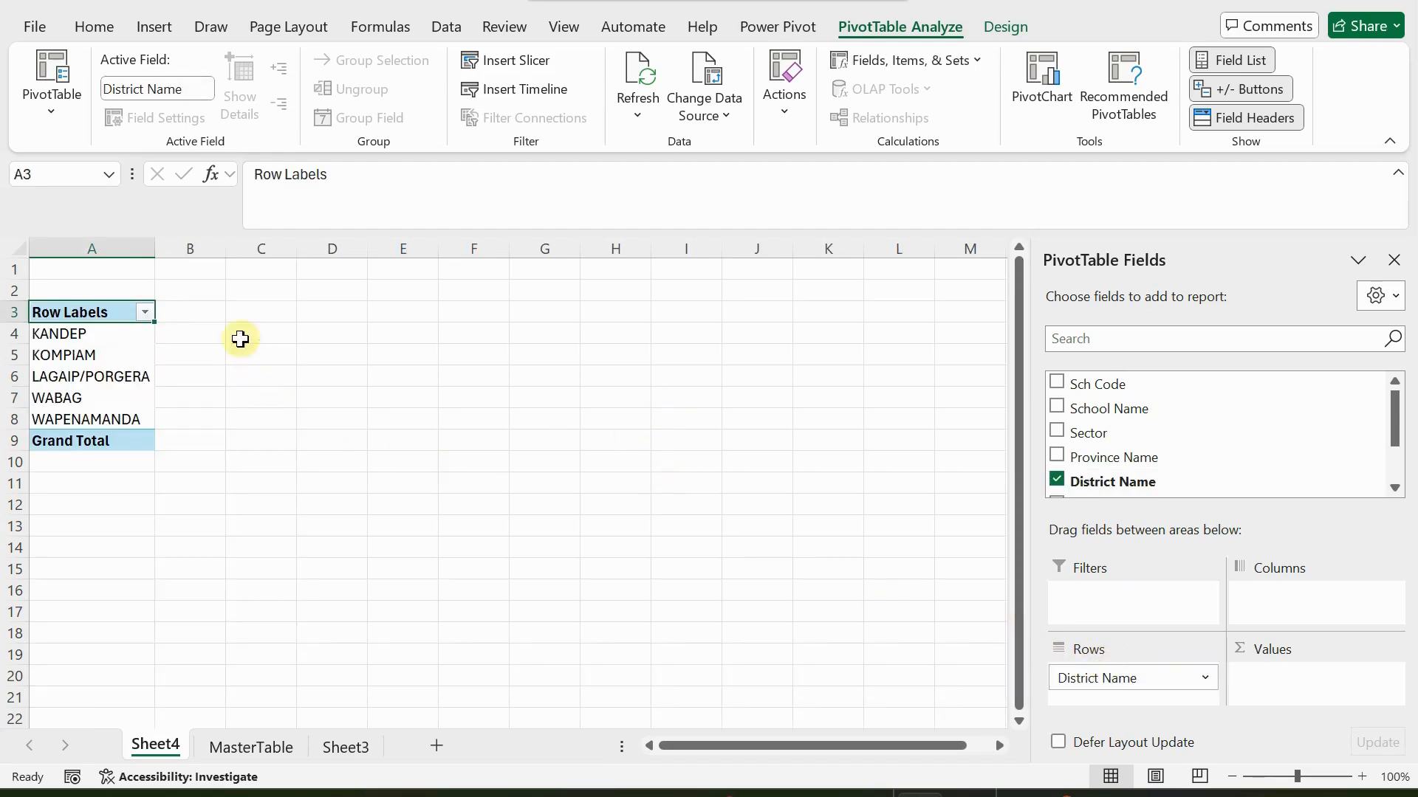
left_click_drag(156, 248, 190, 250)
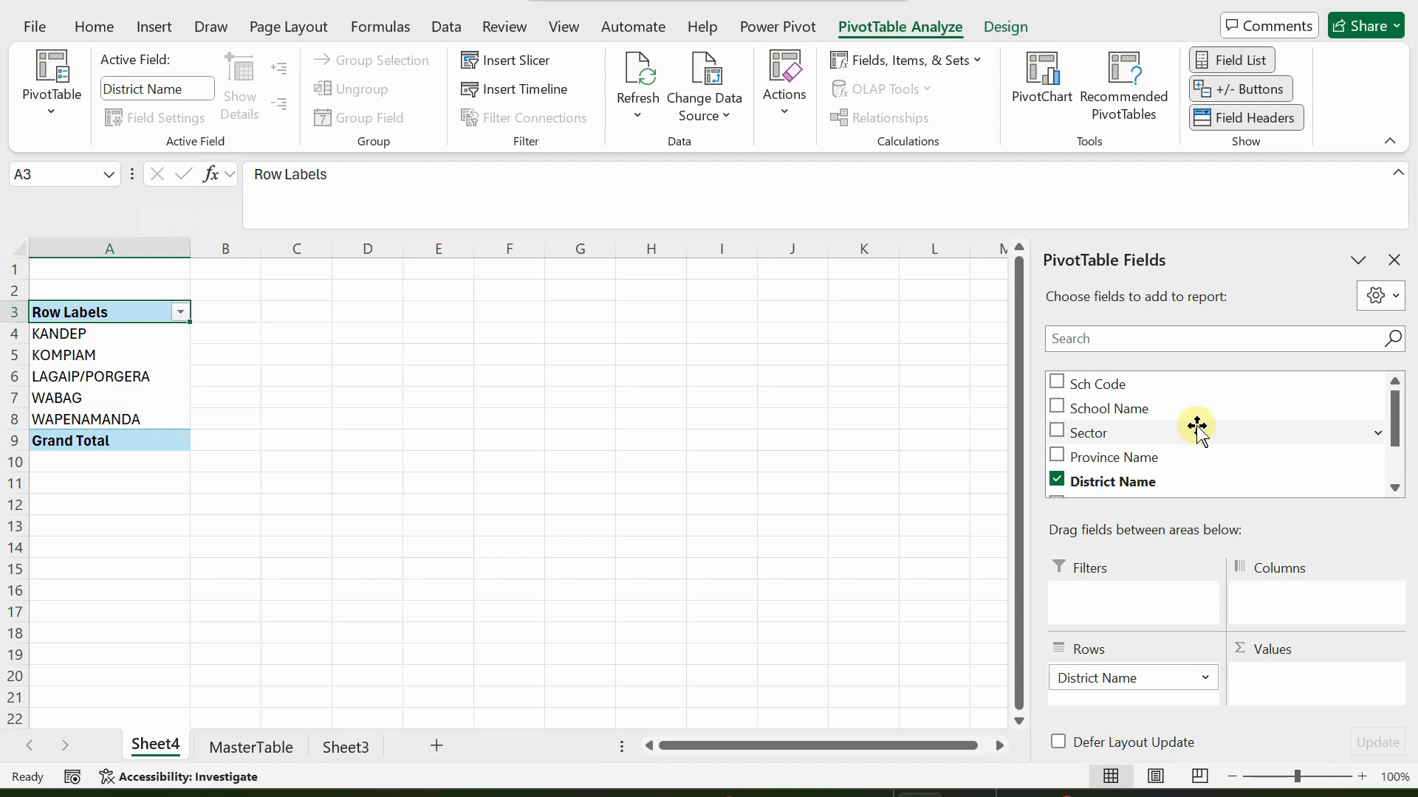
Add the Enrolment and Payment Amt fields to the PivotTable's values
scroll(1197, 430, "down", 1)
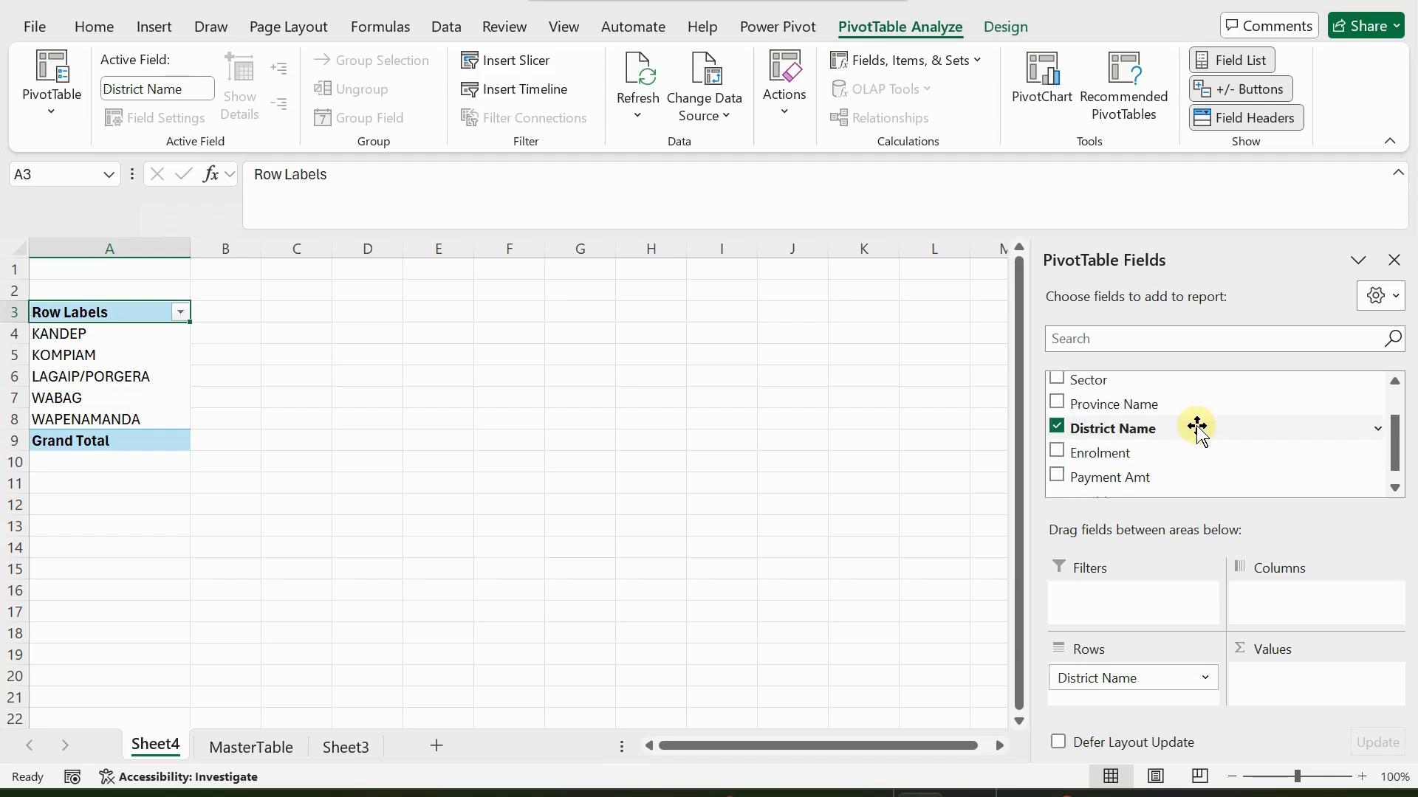
left_click(1100, 452)
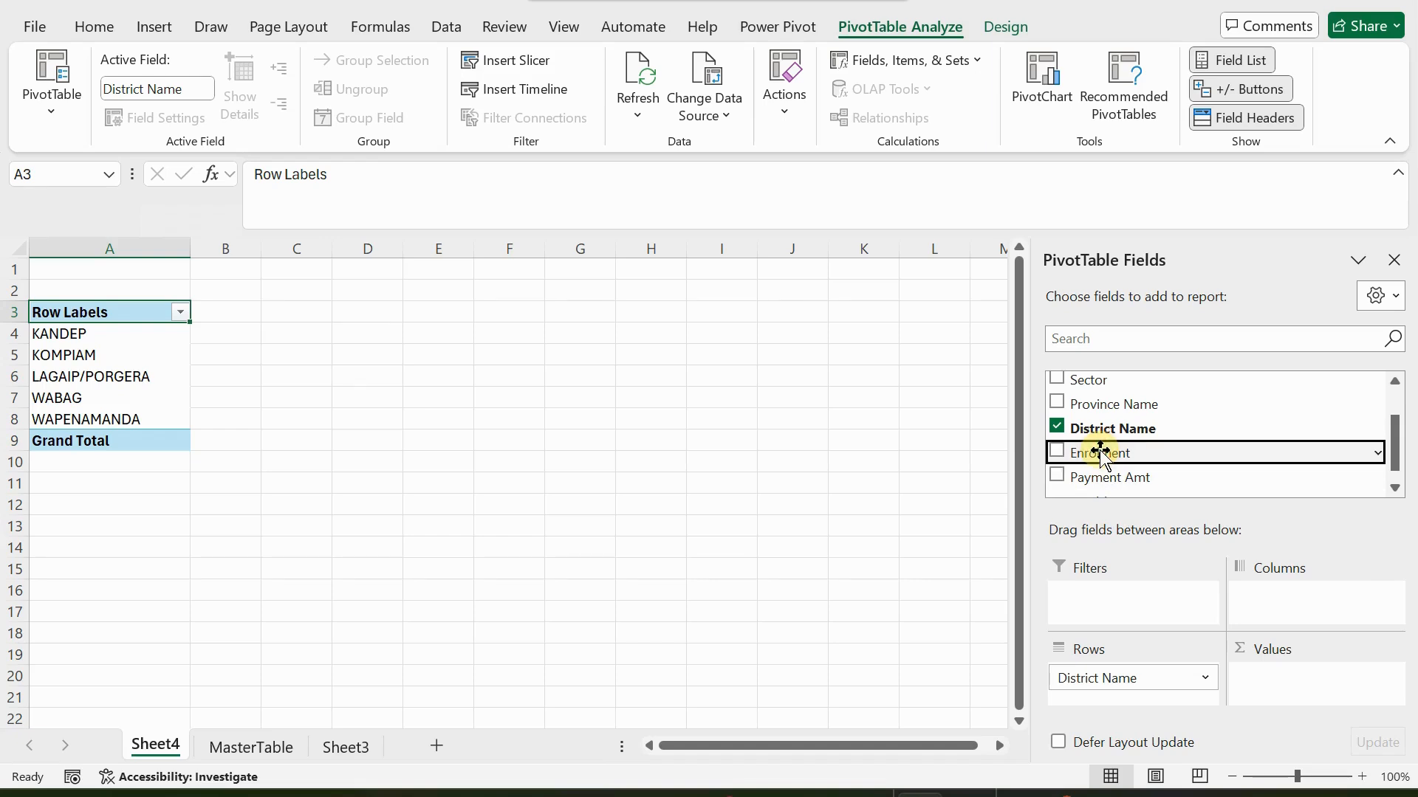
left_click_drag(1100, 453, 1278, 676)
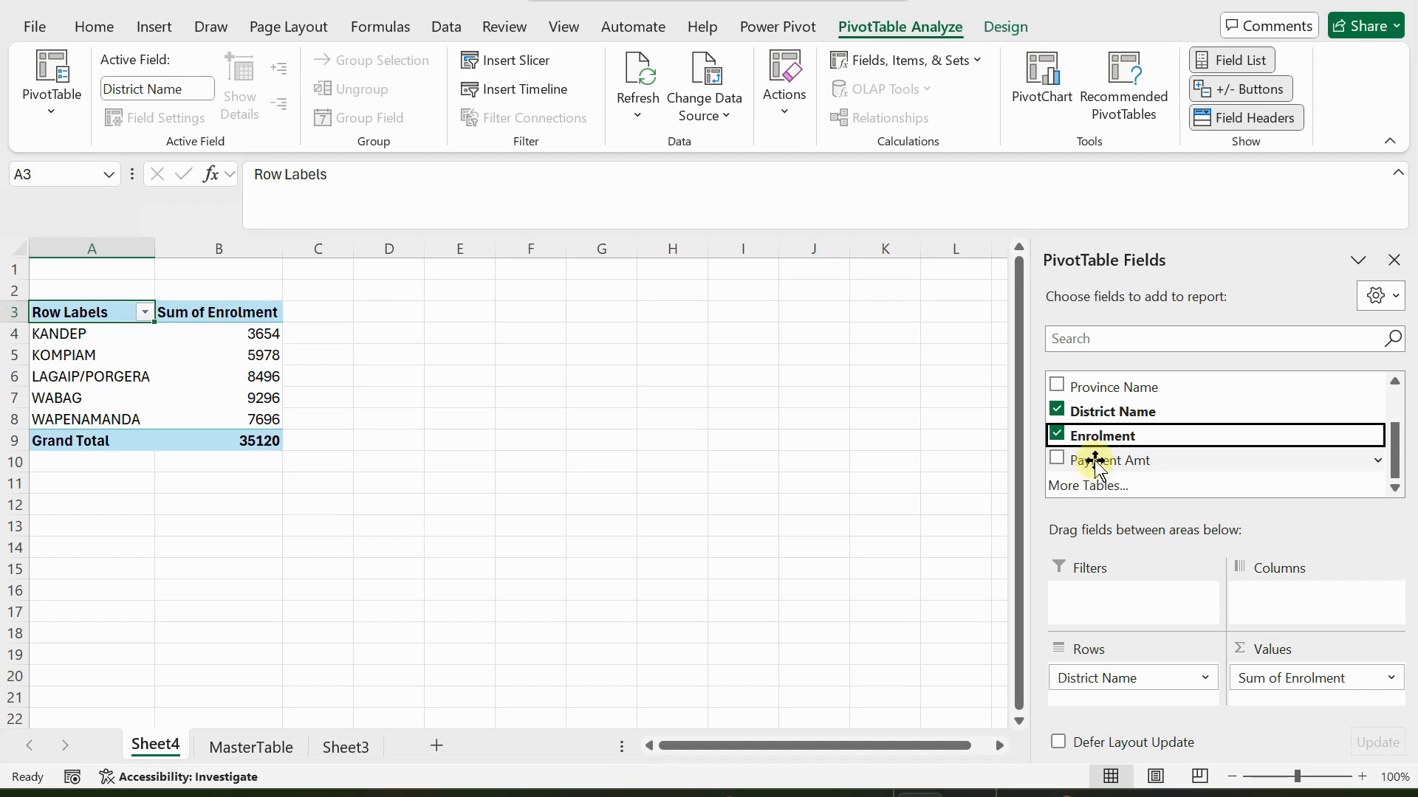
left_click_drag(1096, 461, 1288, 703)
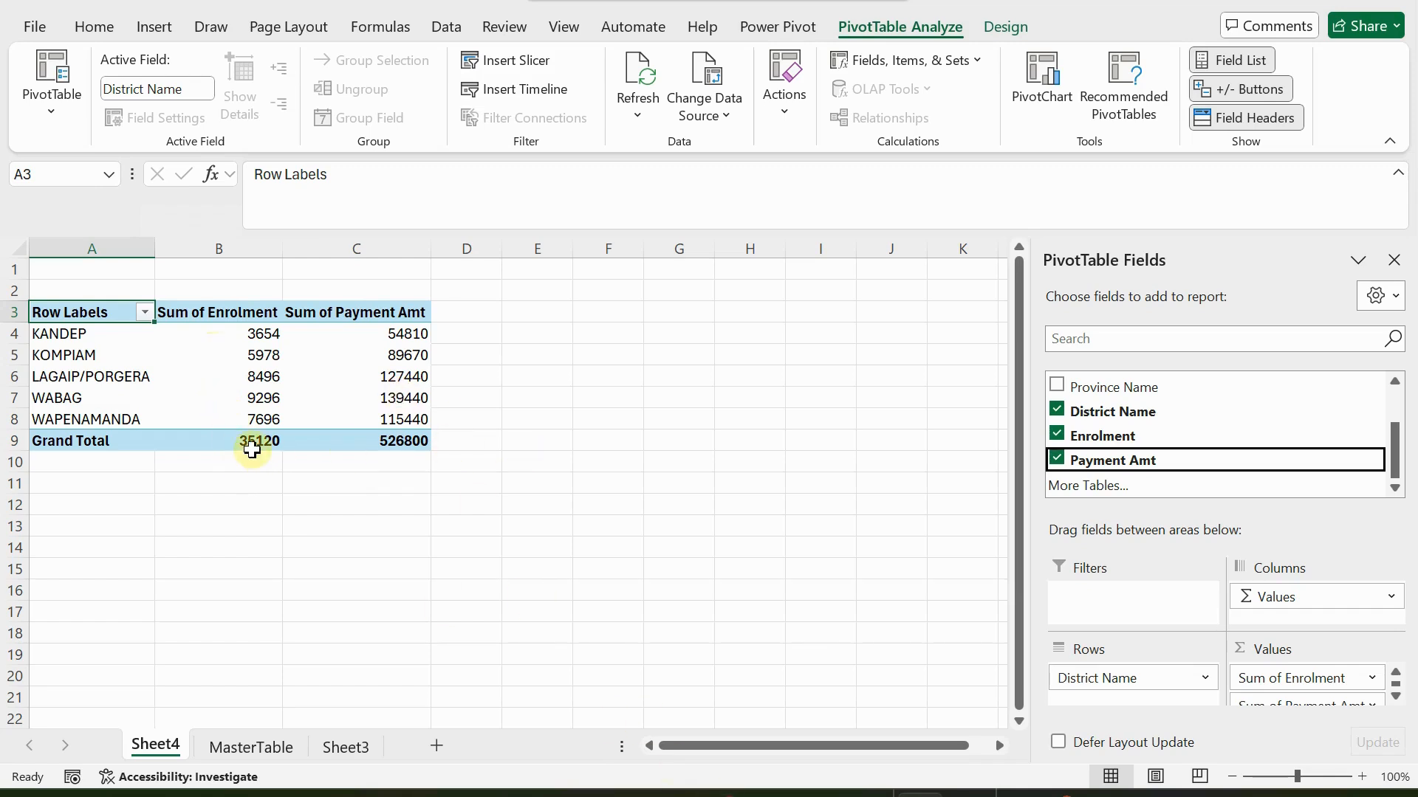
Rename the PivotTable's Sum of Enrolment heading to TotalStudents and the Sum of Payment Amt heading to TotalPayment
left_click(241, 316)
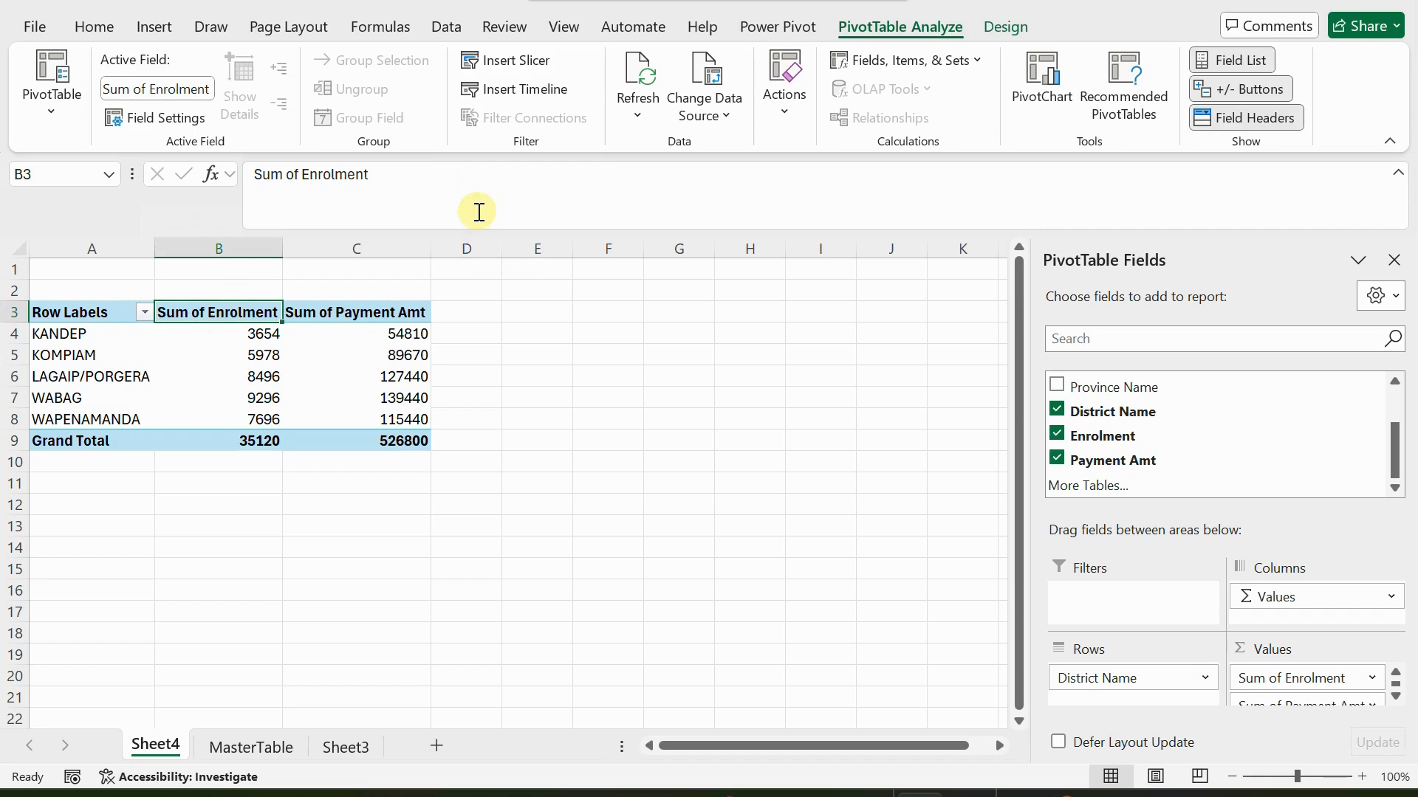
type("T")
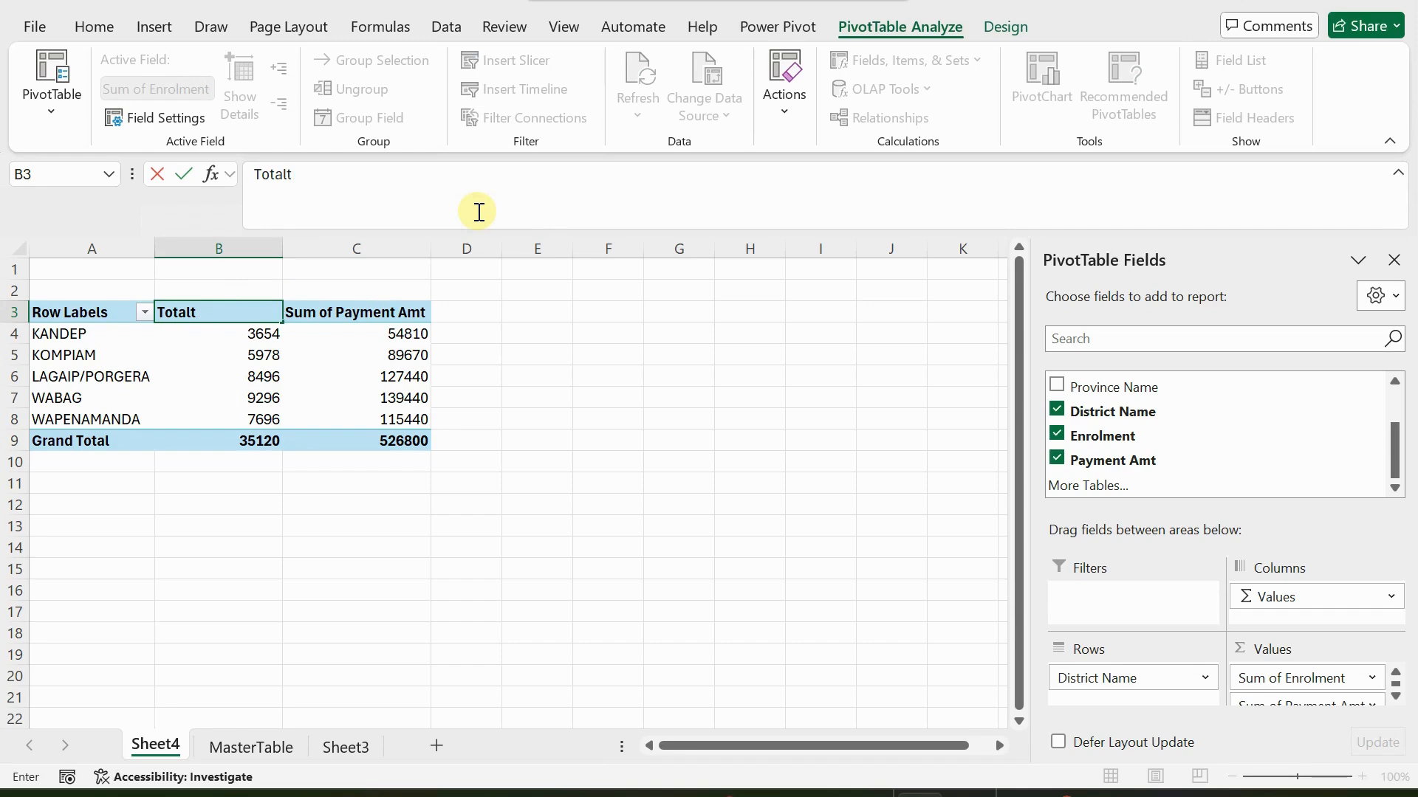
type("otalStudents")
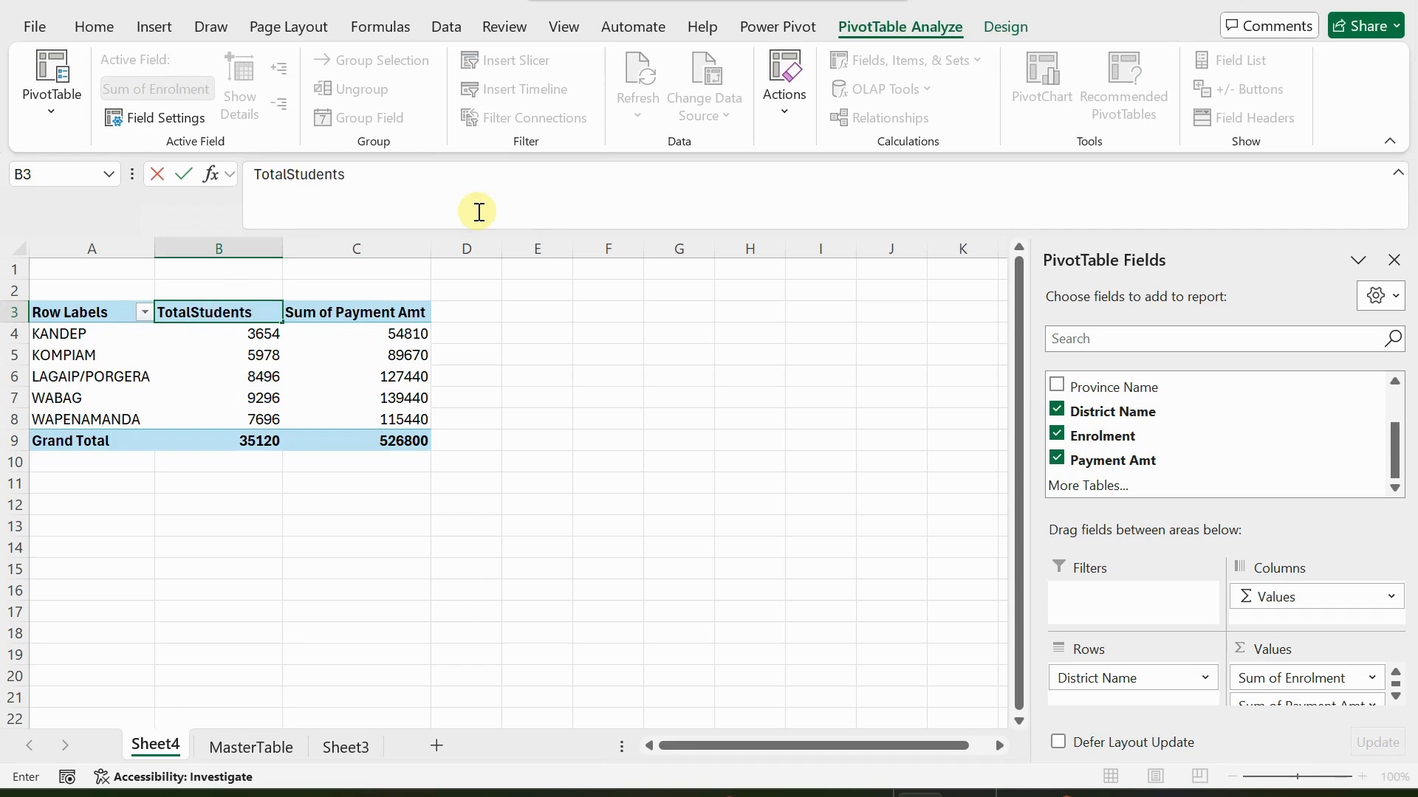
key("Tab")
type("Tot")
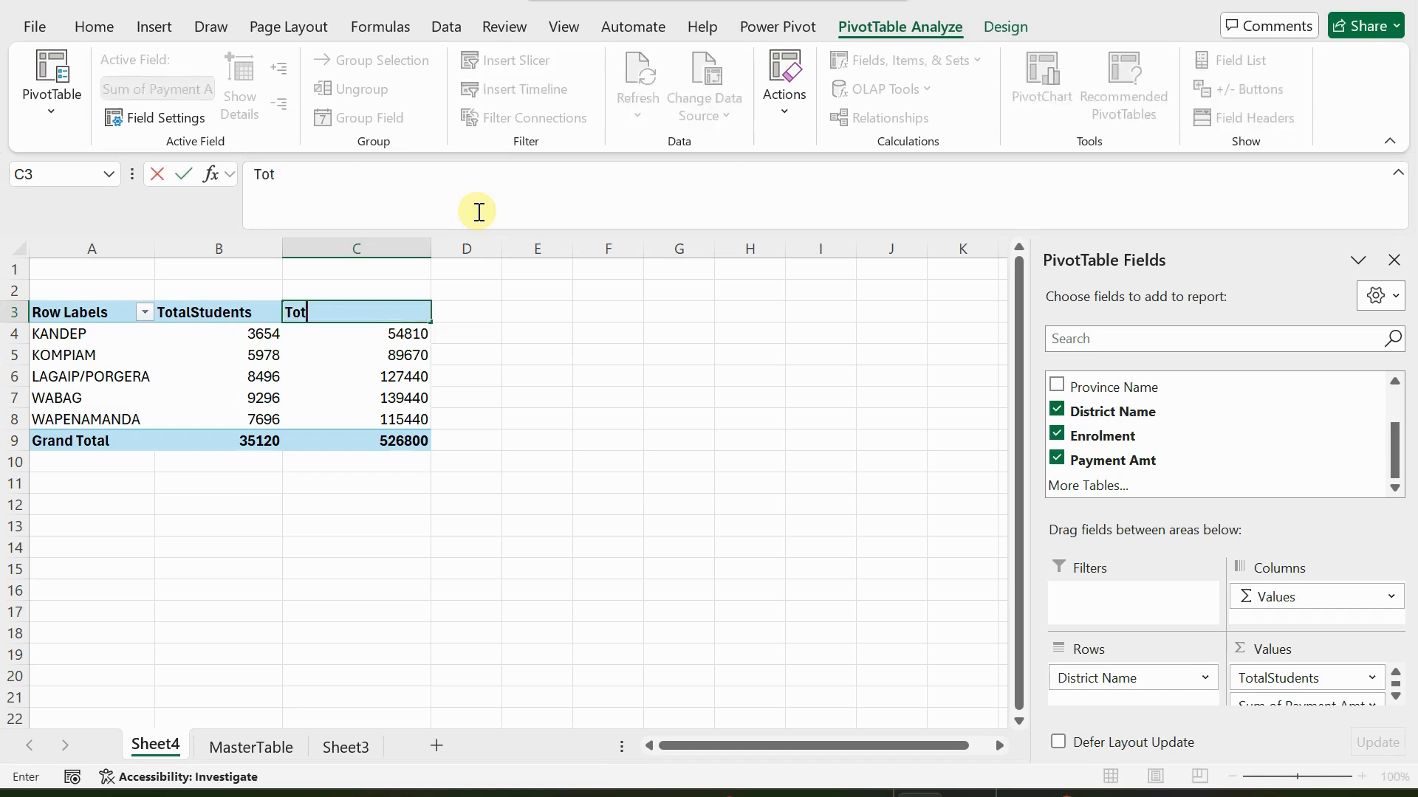
type("alPayment")
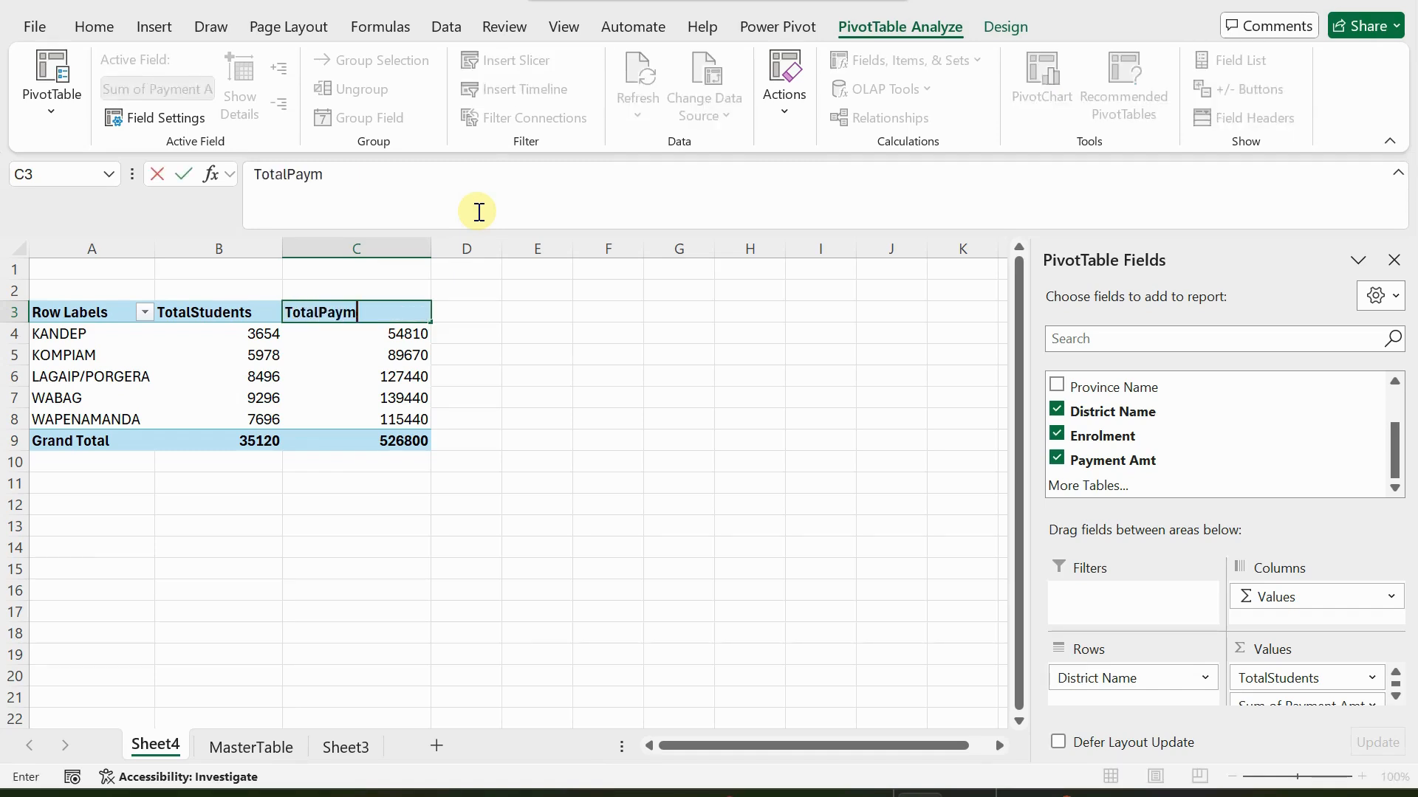
left_click(342, 502)
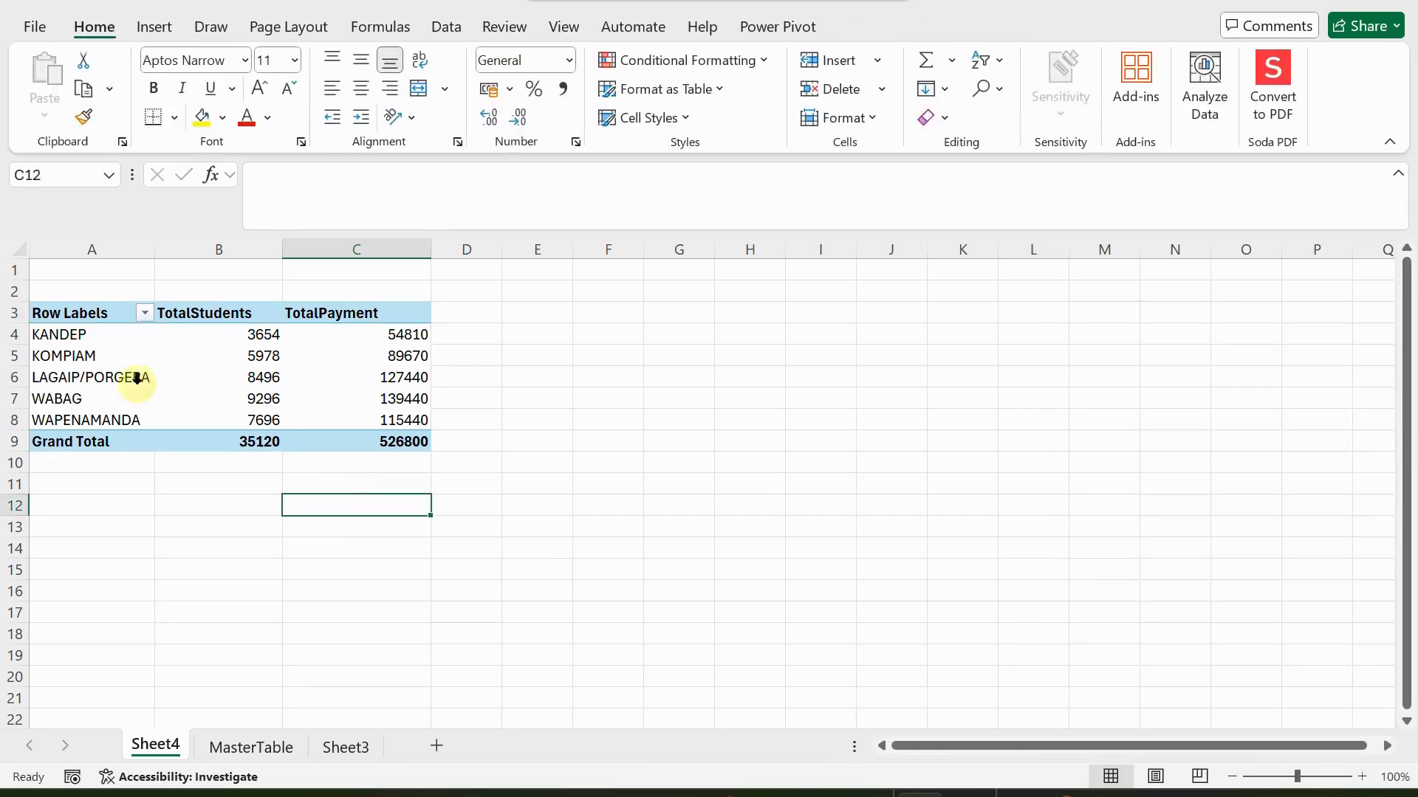
Rename the PivotTable's Row Labels heading to District
left_click(73, 313)
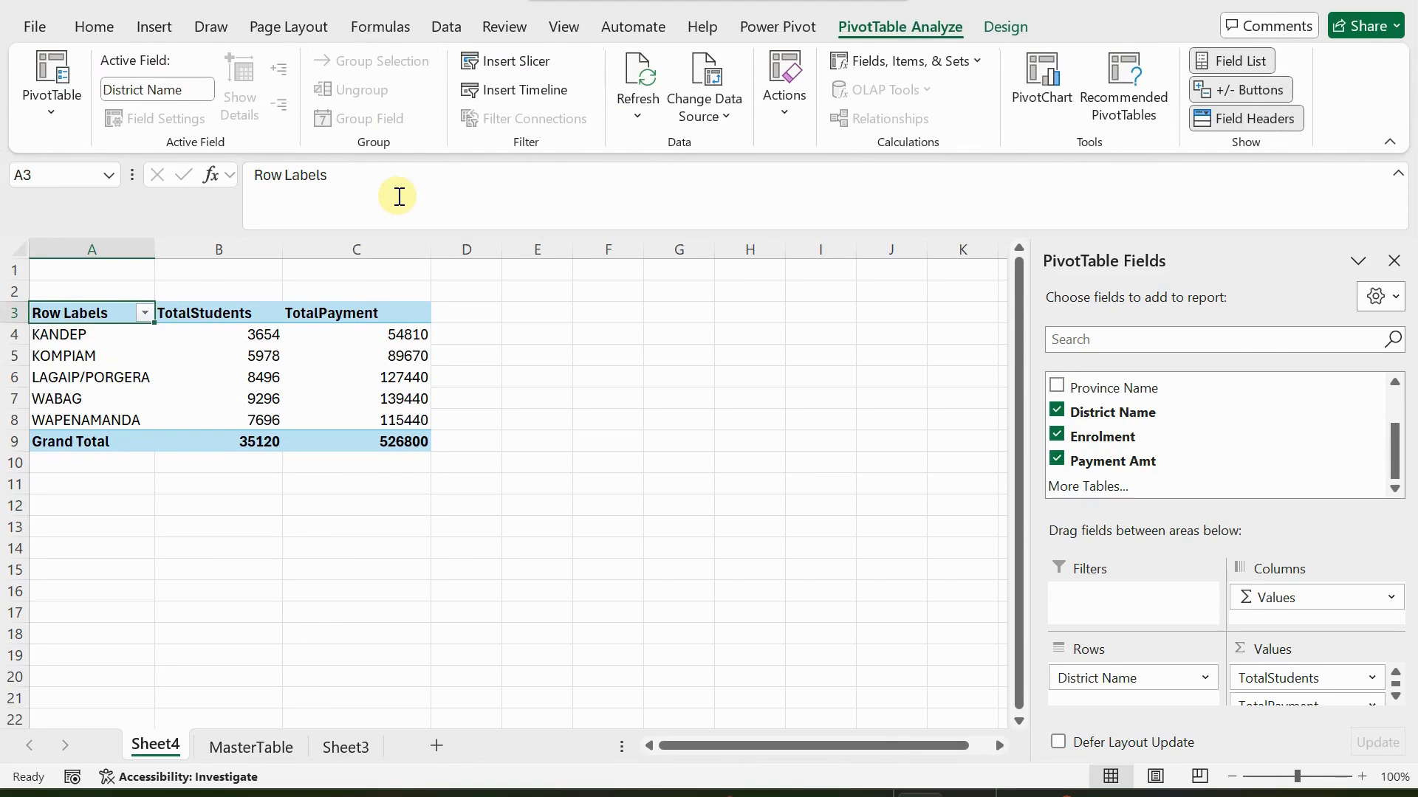
type("Di")
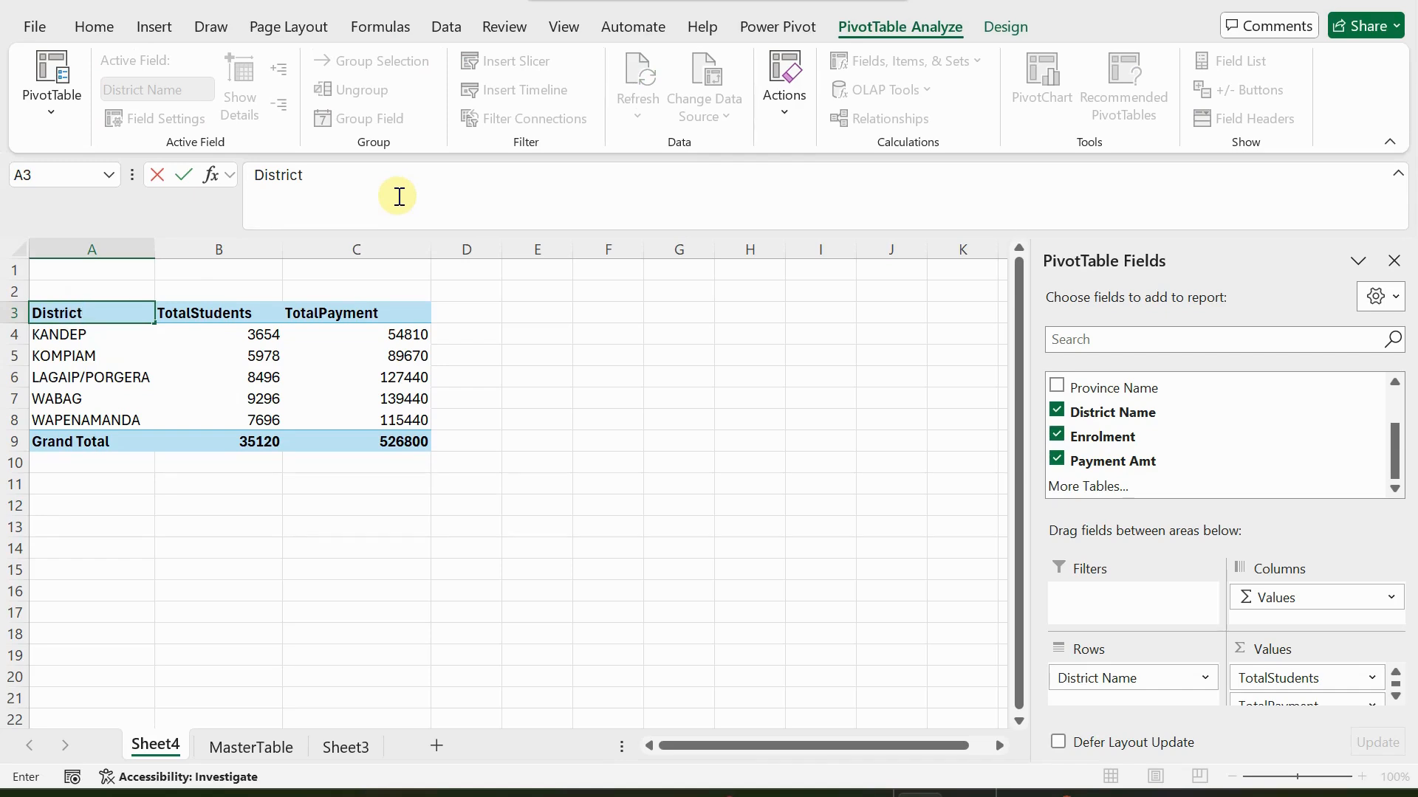
type("strict")
key("Return")
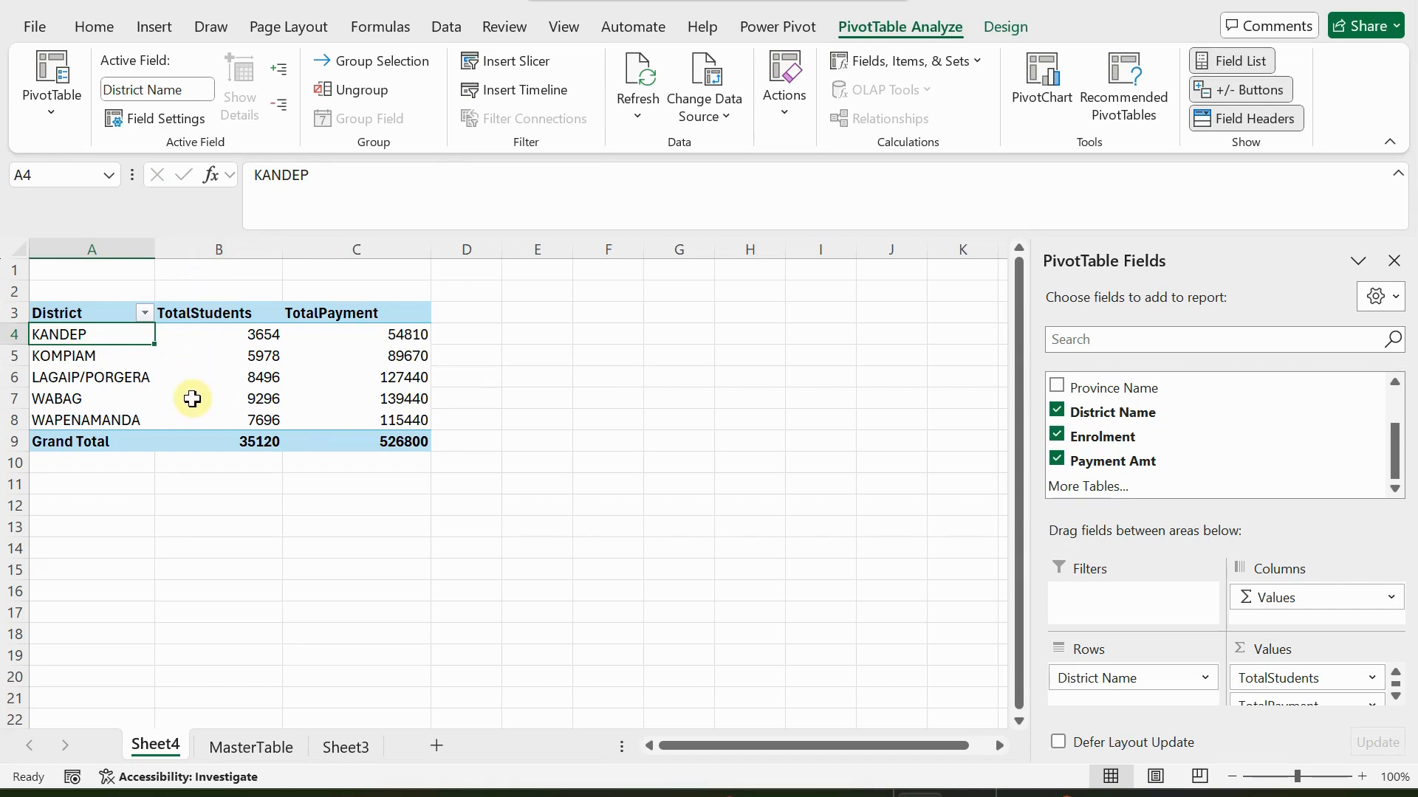
Add the School Name field to the PivotTable's values, placing it ahead of TotalStudents
mouse_move(200, 381)
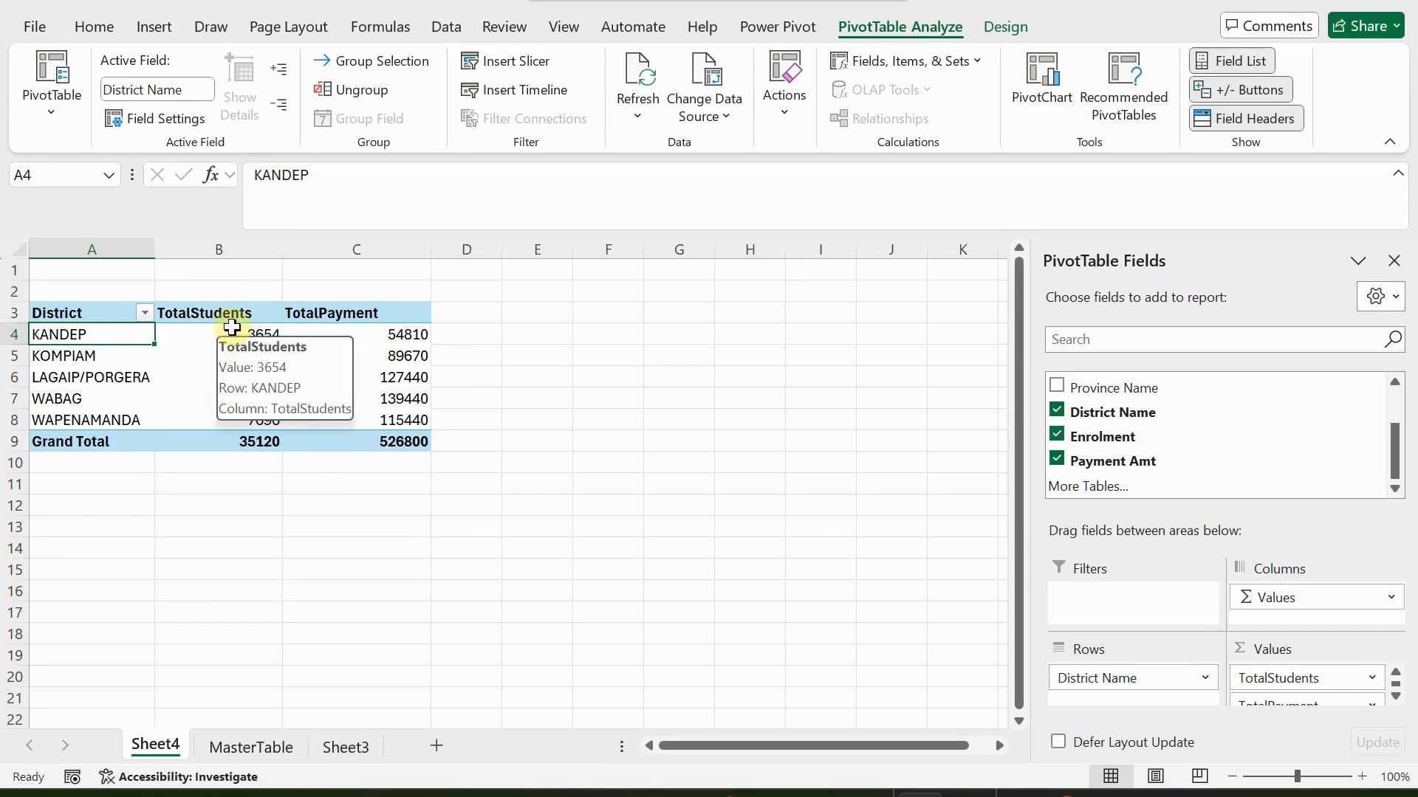
mouse_move(391, 334)
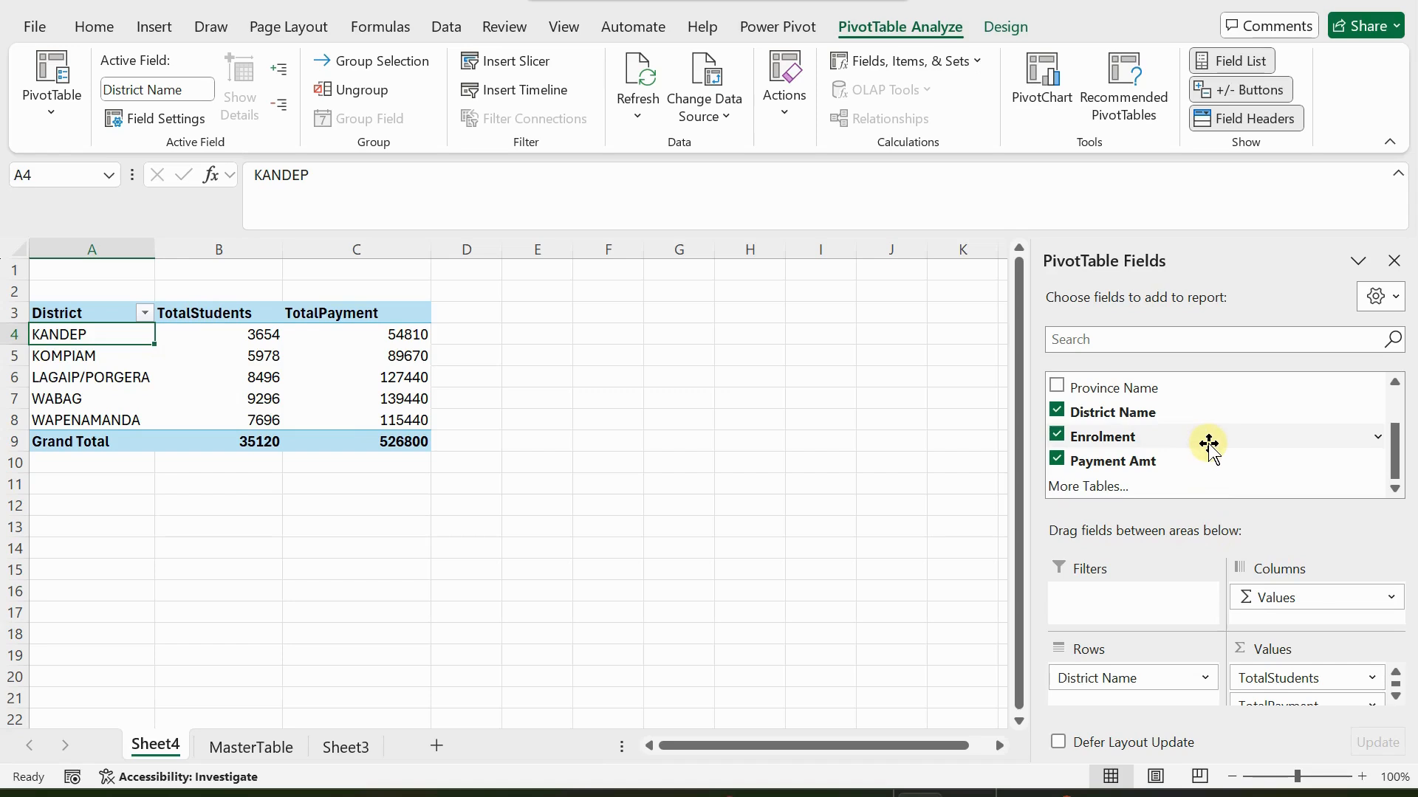
scroll(1210, 443, "up", 1)
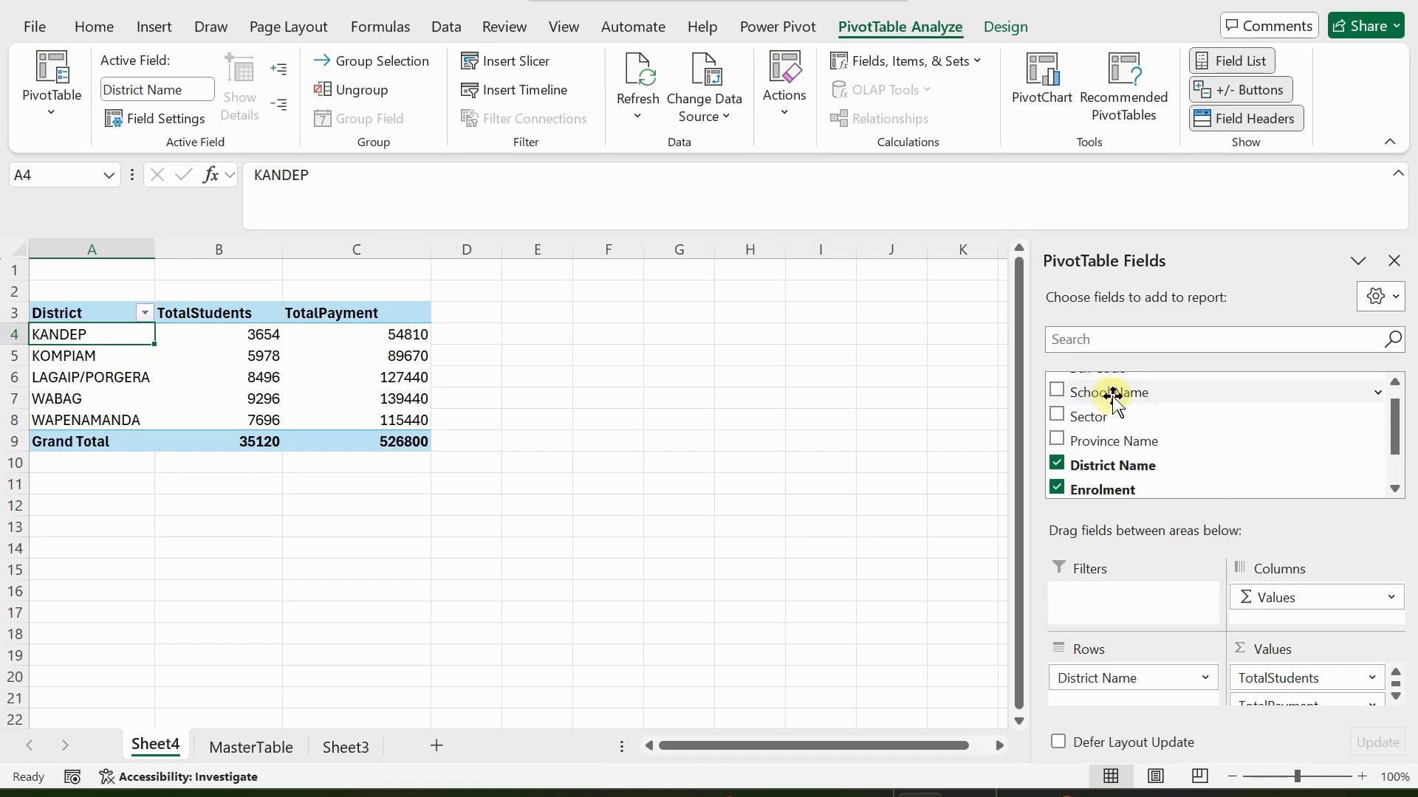
left_click_drag(1110, 392, 1281, 678)
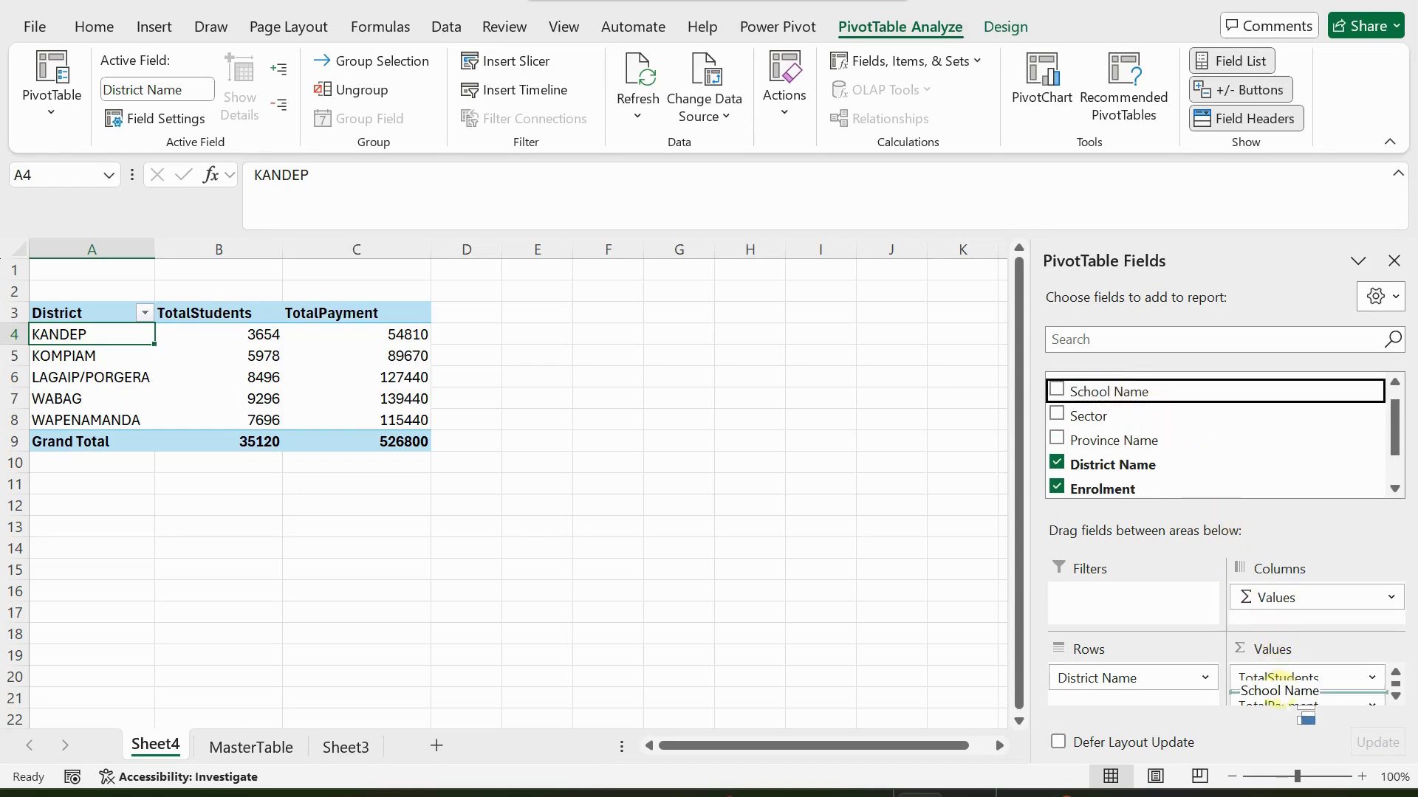
left_click_drag(1282, 678, 1277, 674)
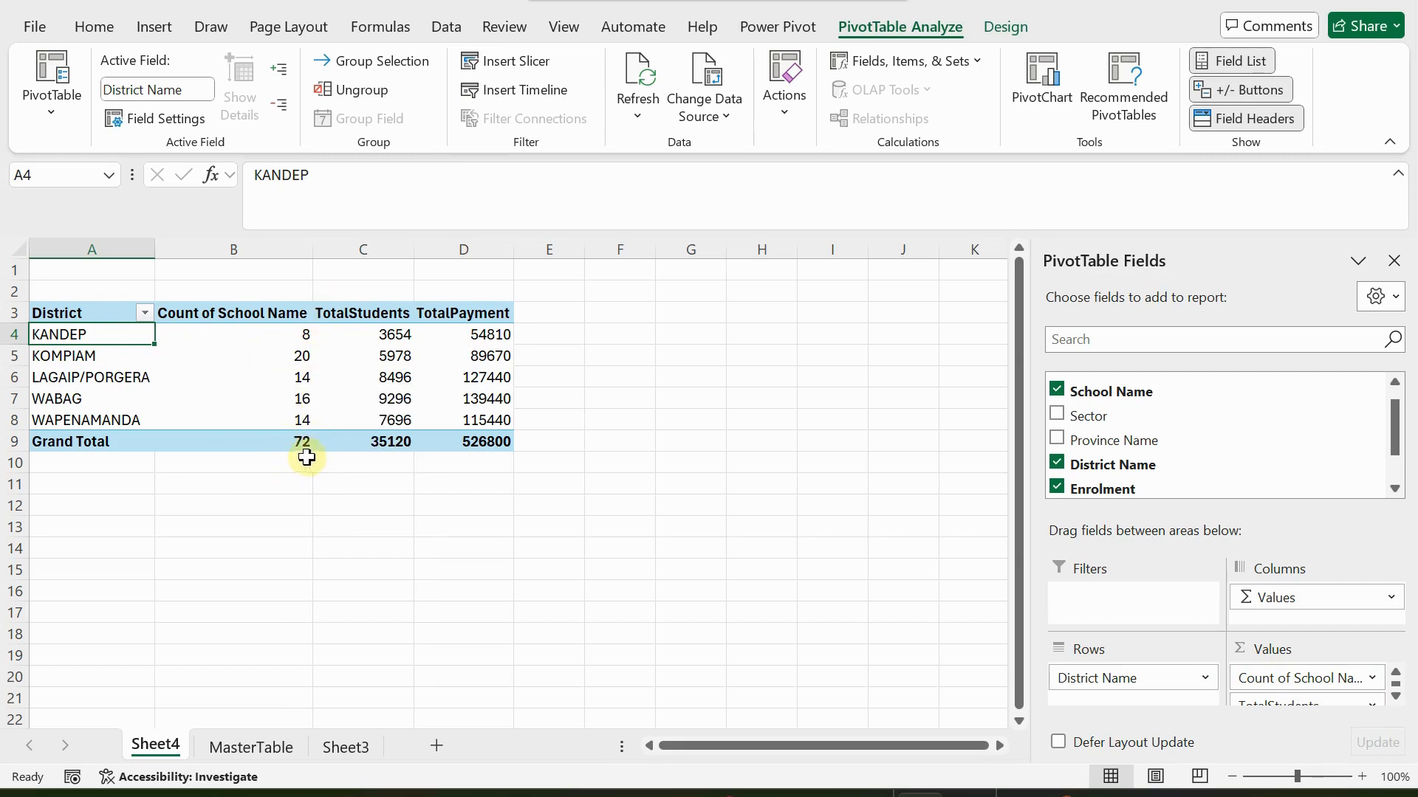
Rename the Count of School Name heading to No of Schools
left_click(241, 312)
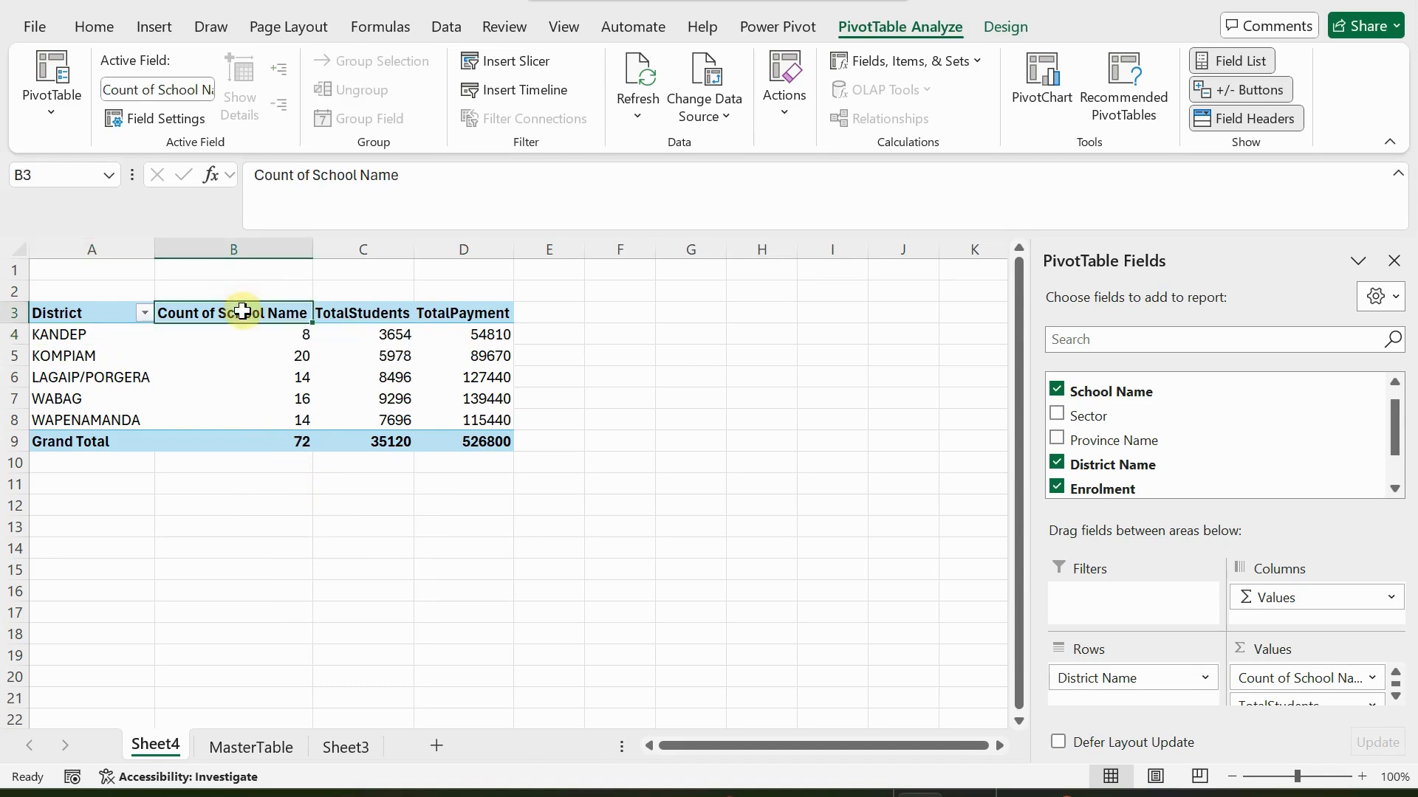
type("No")
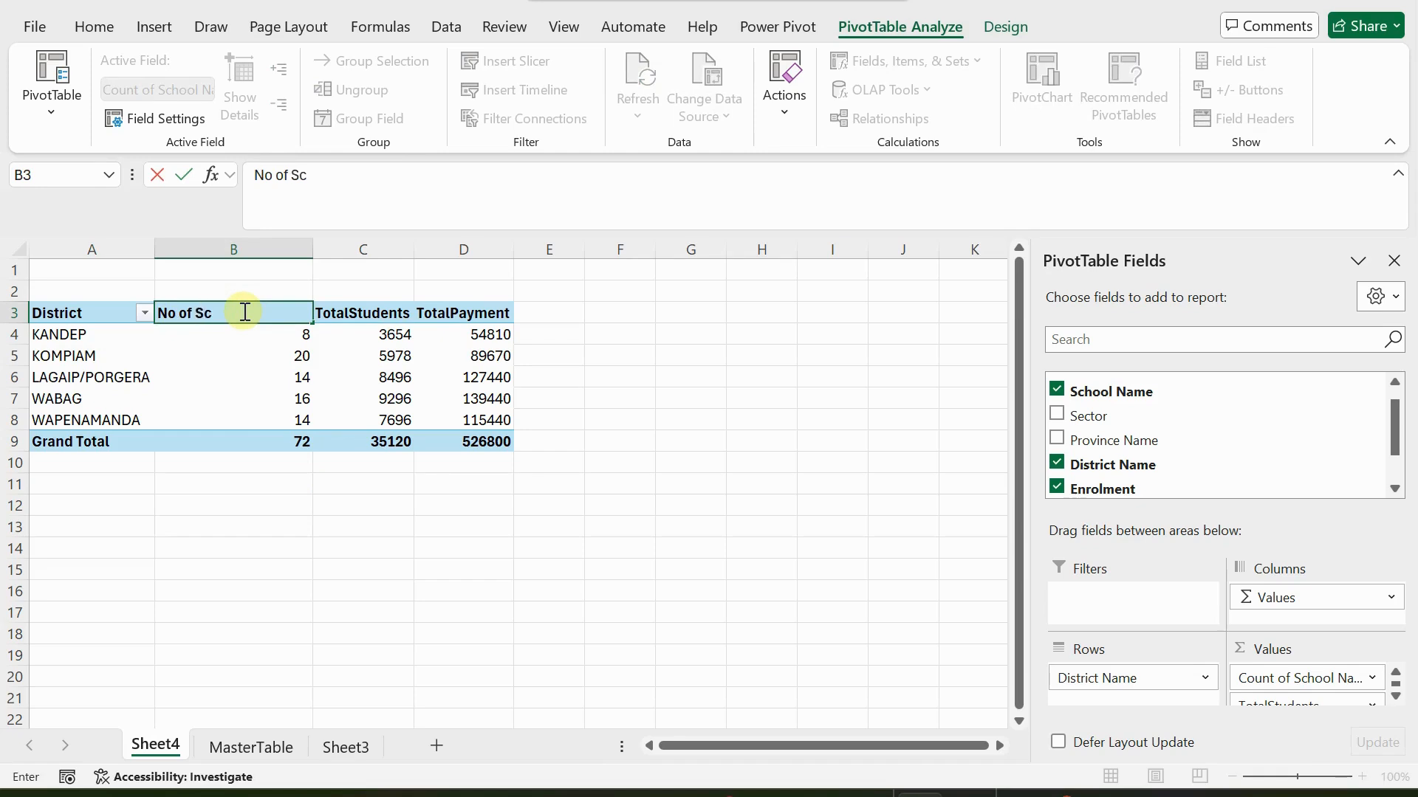
key("Return")
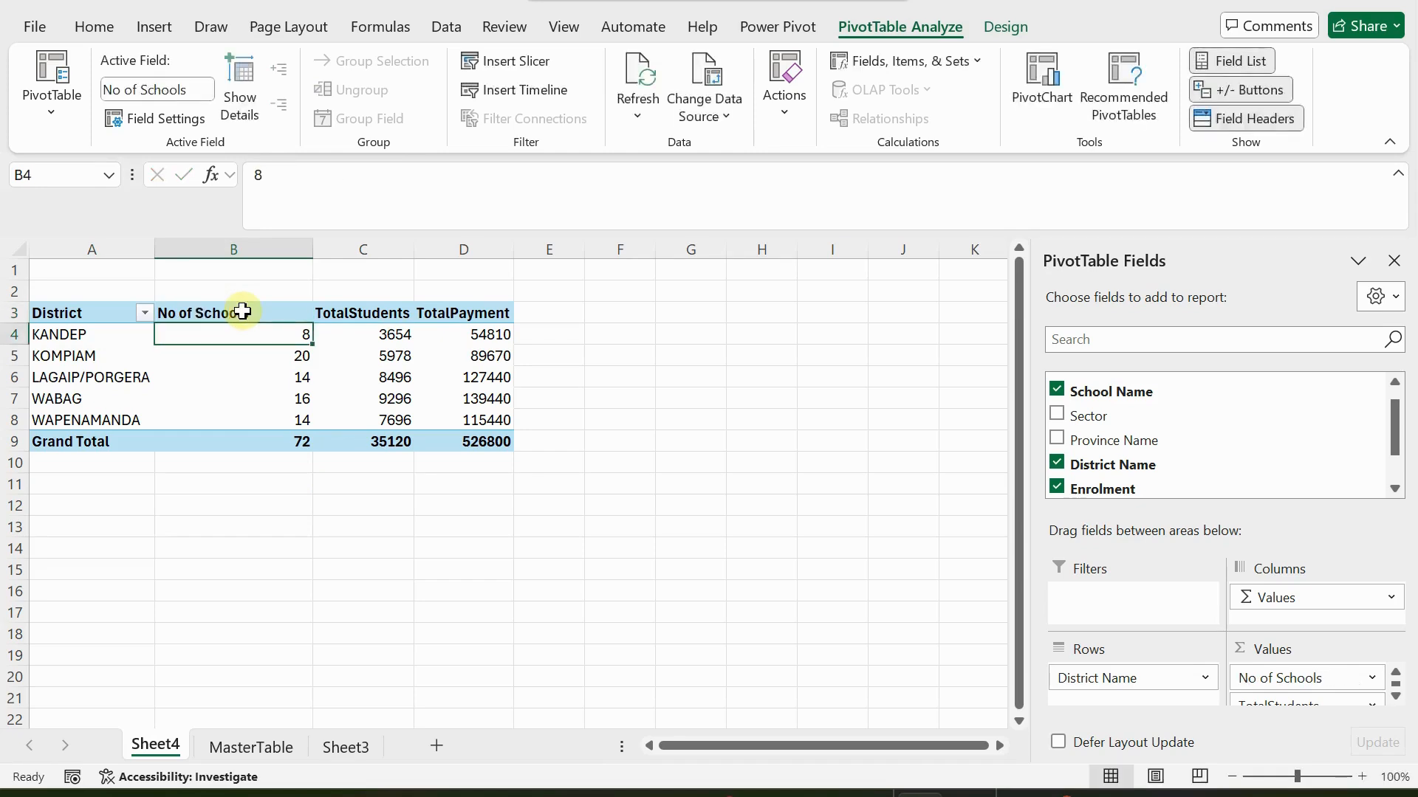
Examine the school records on MasterTable from first to last row, check Sheet3, and return to the PivotTable on Sheet4
left_click(244, 746)
scroll(255, 543, "down", 8)
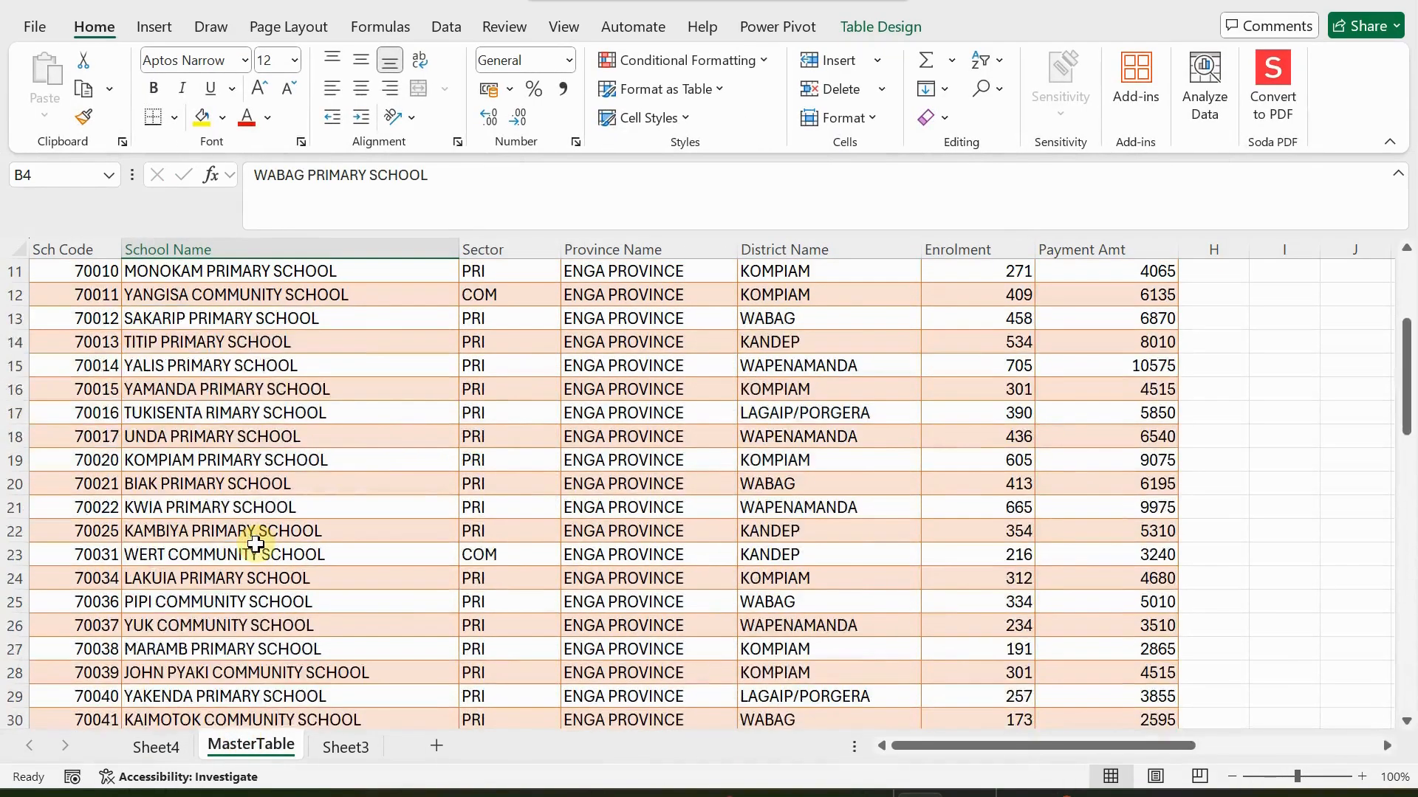
scroll(258, 554, "down", 14)
scroll(259, 556, "up", 2)
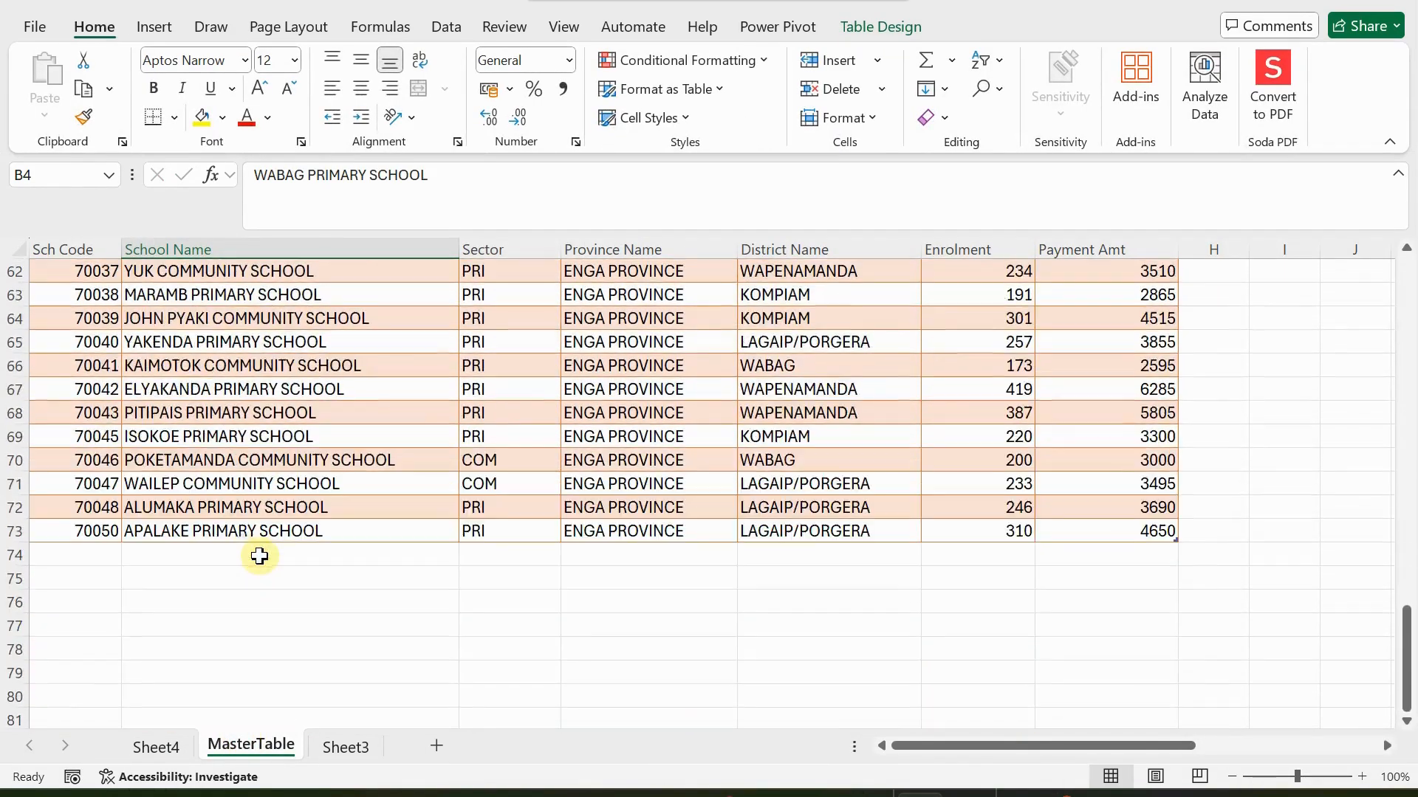
scroll(750, 566, "up", 4)
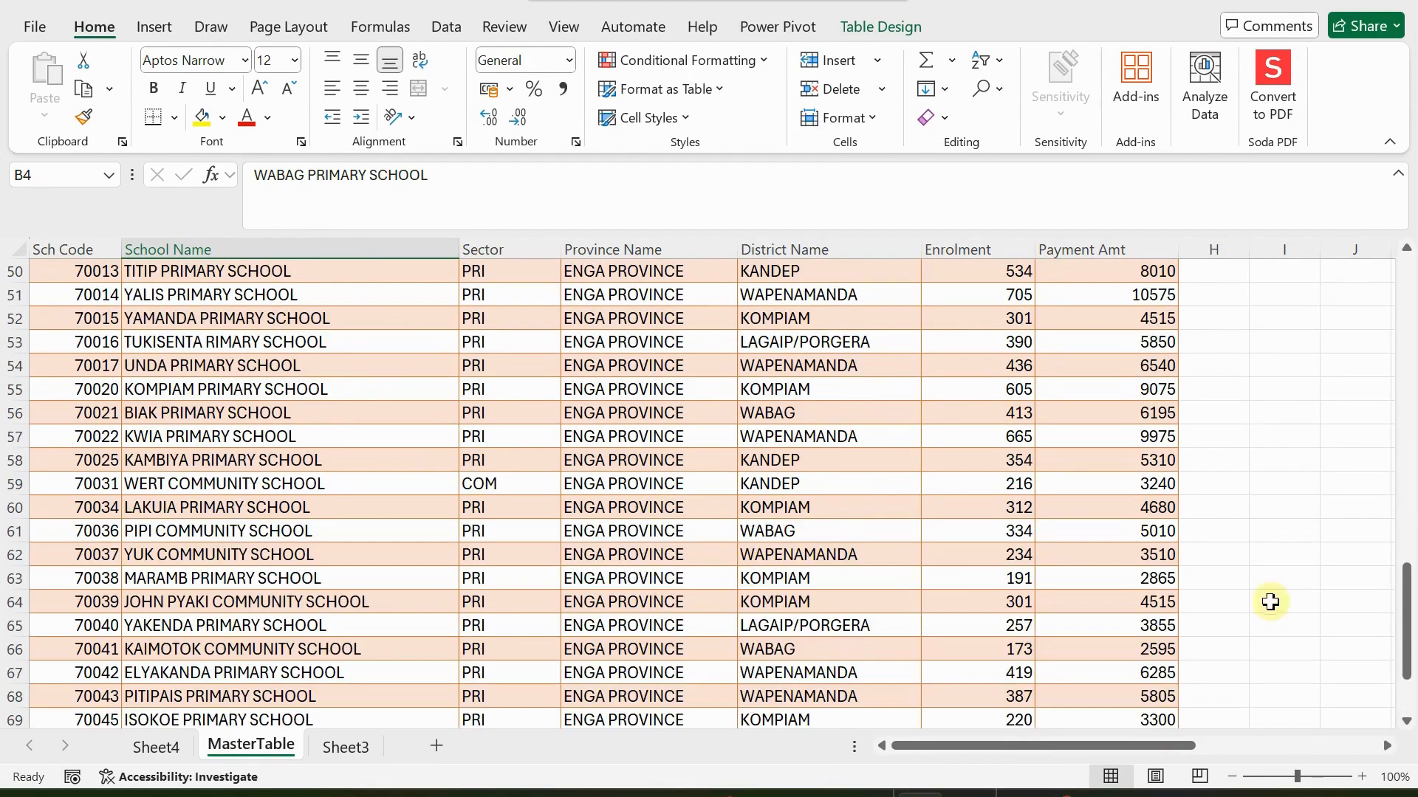
left_click_drag(1411, 628, 1380, 281)
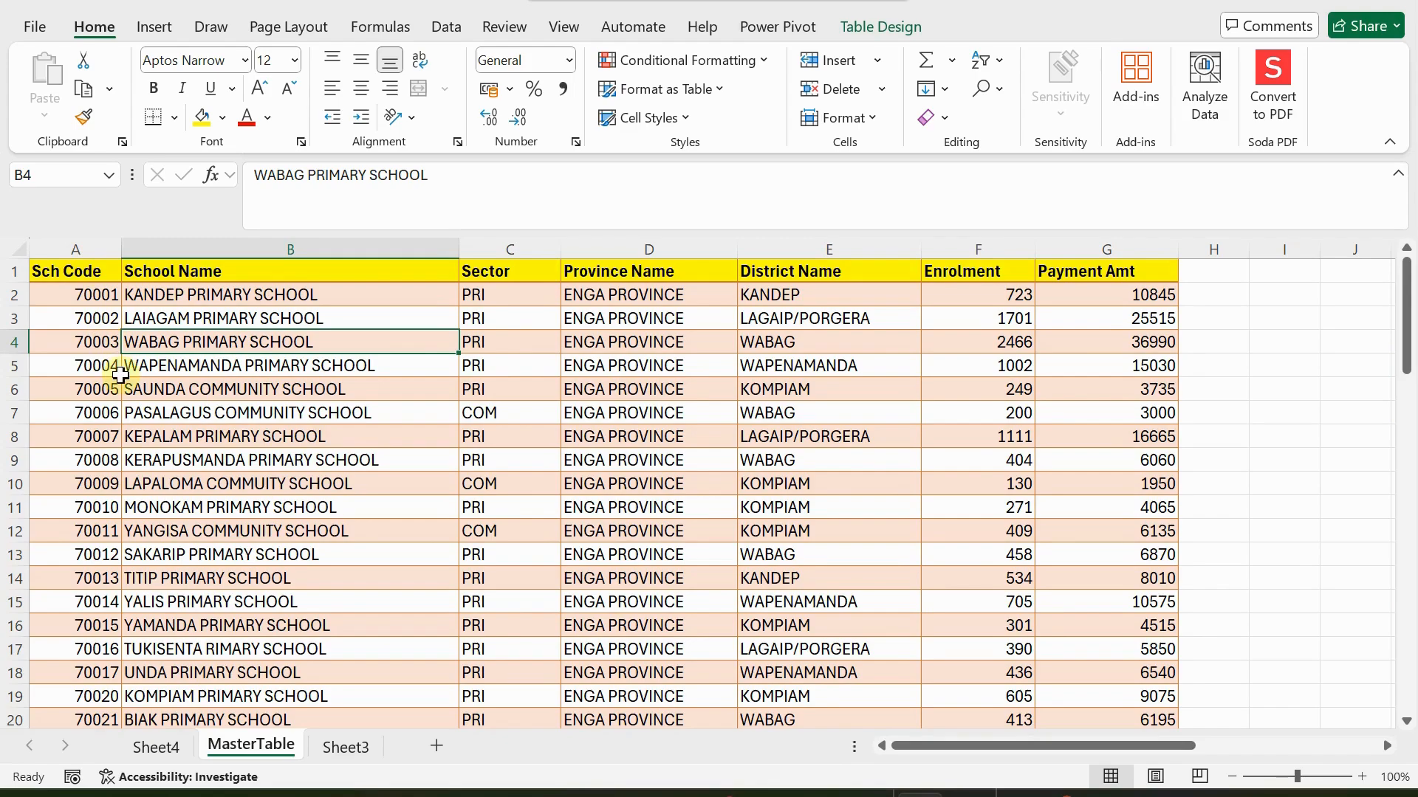
scroll(118, 373, "down", 20)
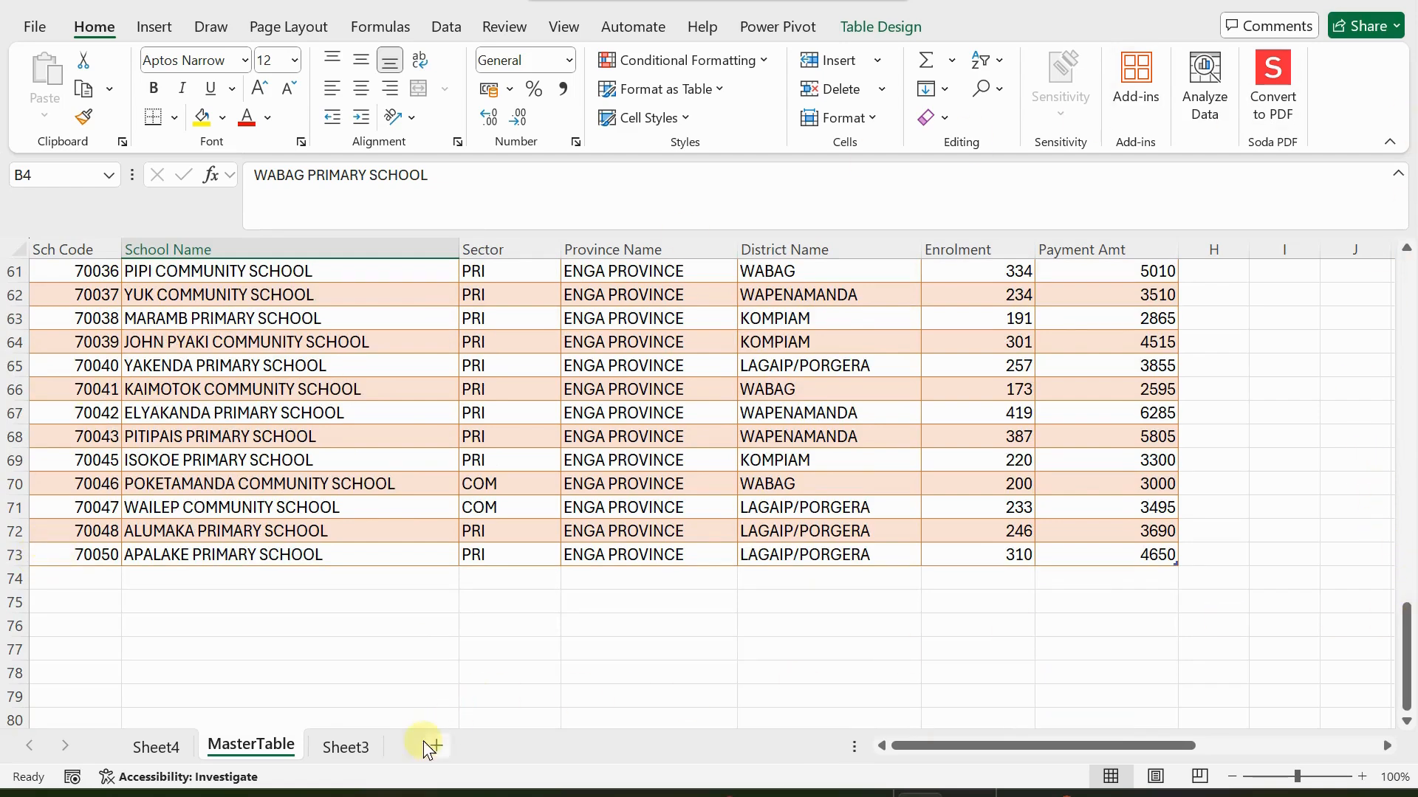
left_click(347, 748)
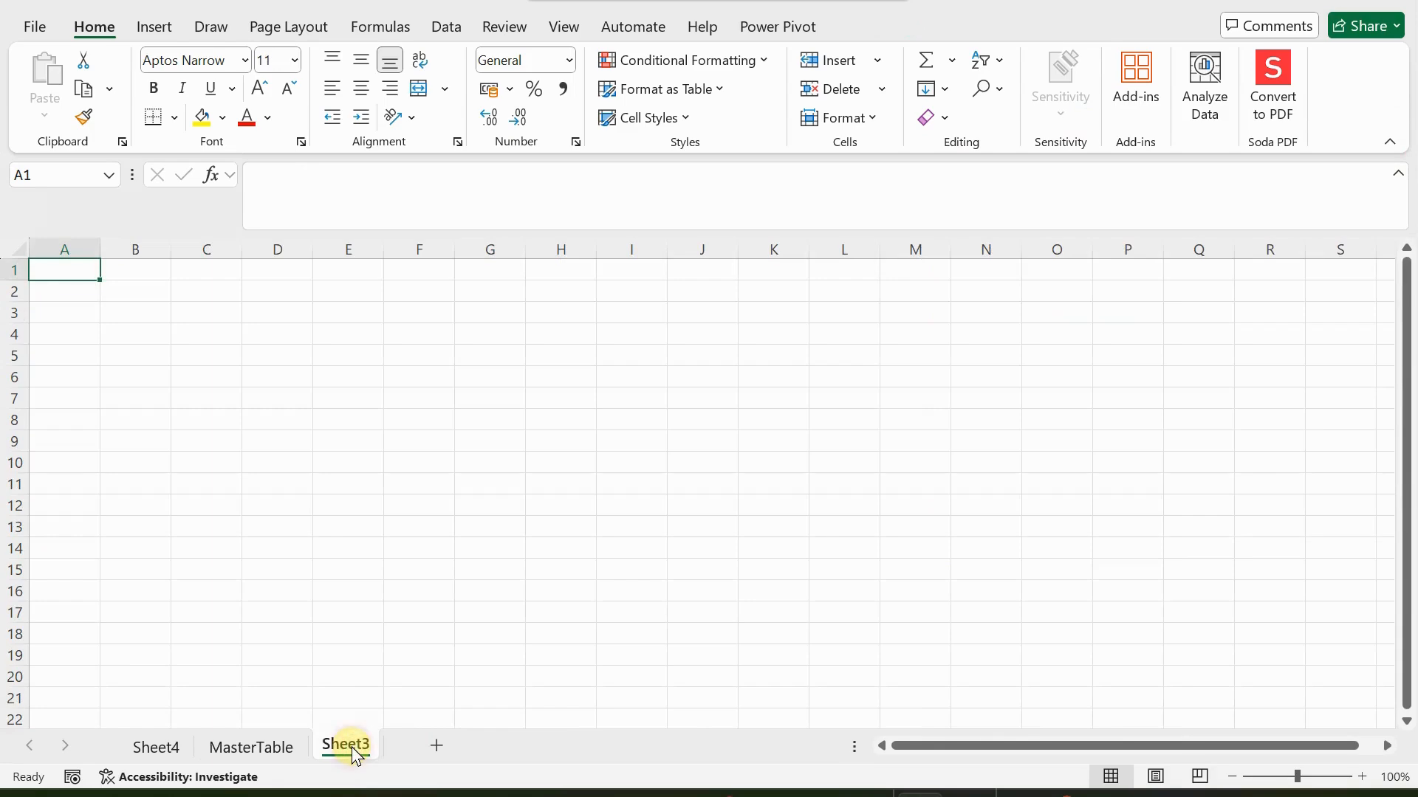
left_click(152, 756)
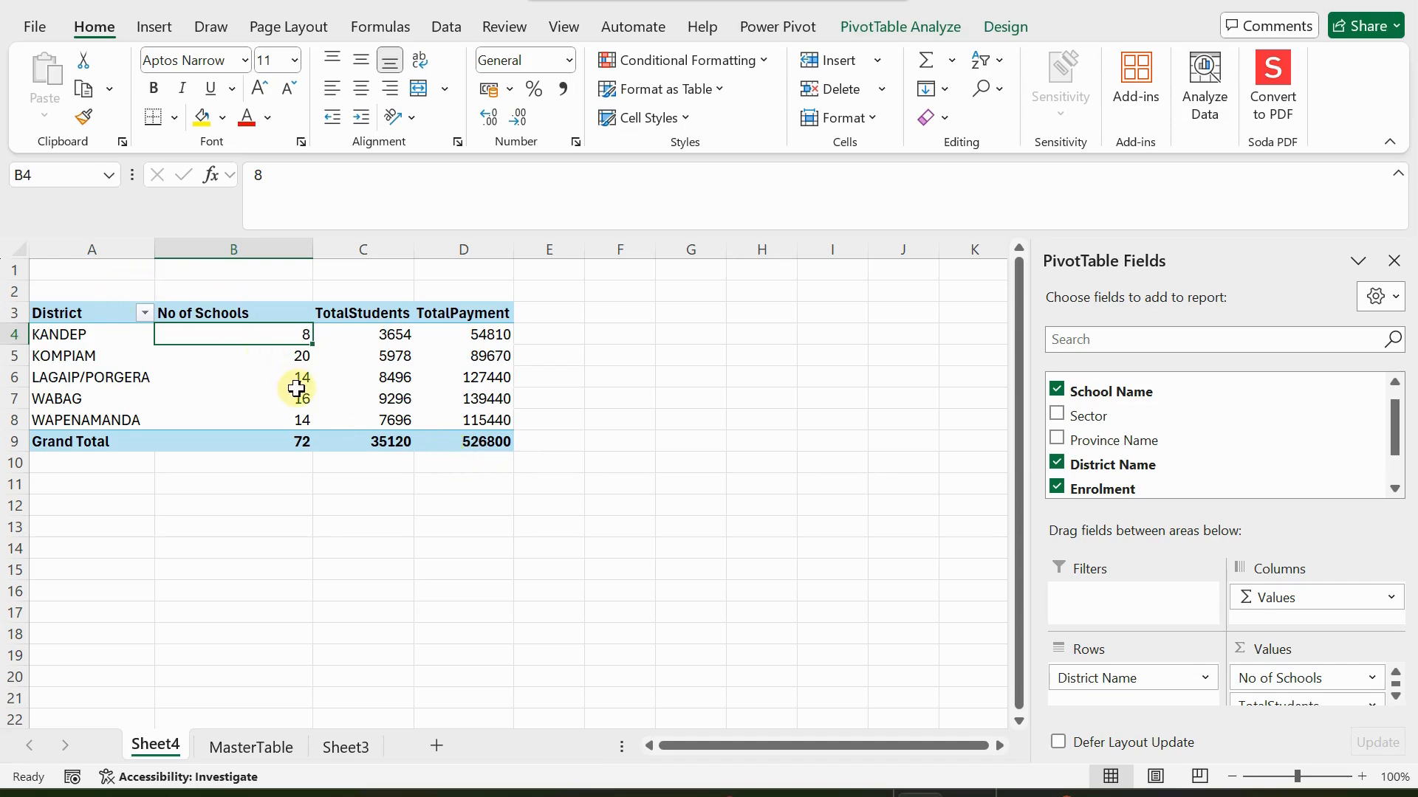
Centre-align the contents of columns B to D and widen column A slightly
left_click_drag(271, 252, 464, 251)
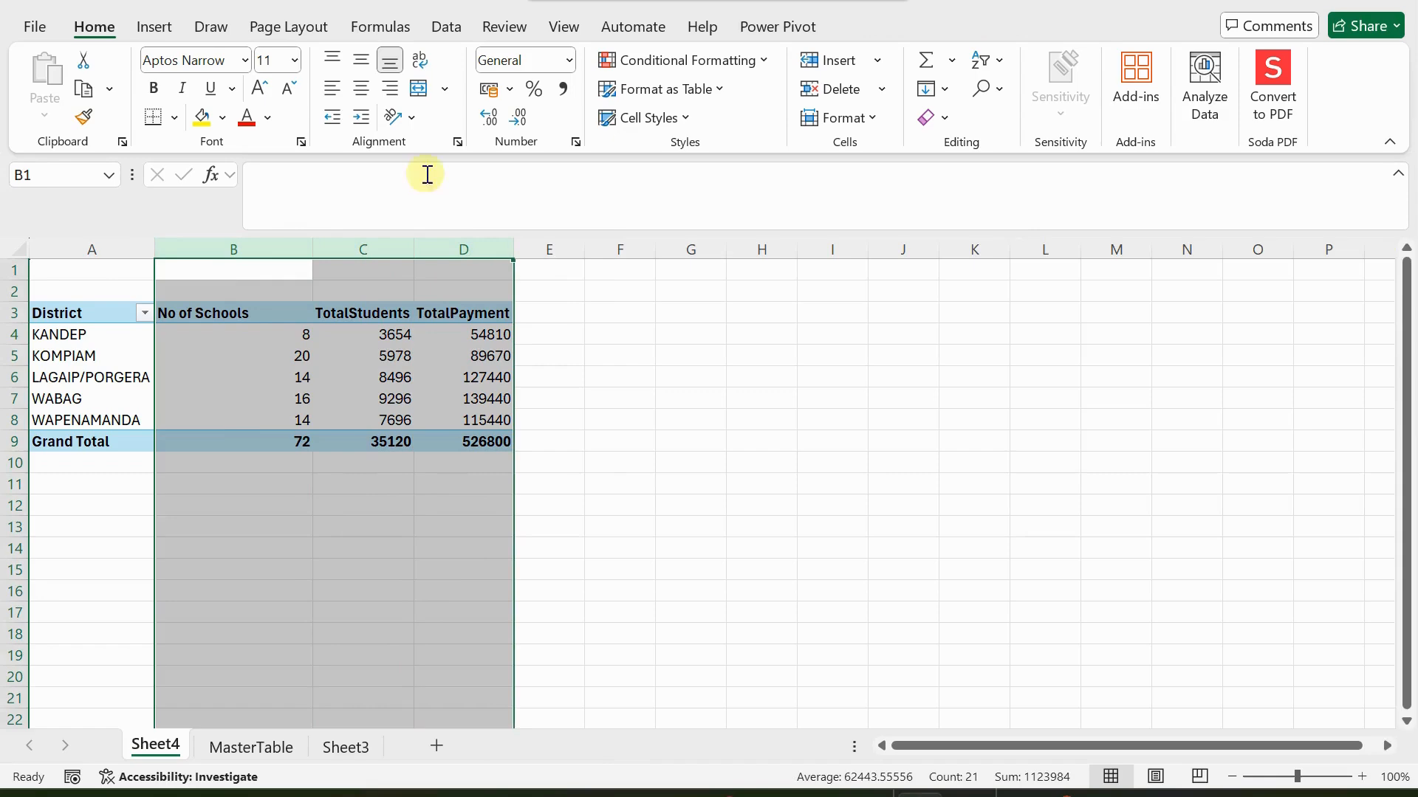
left_click(361, 89)
left_click(202, 503)
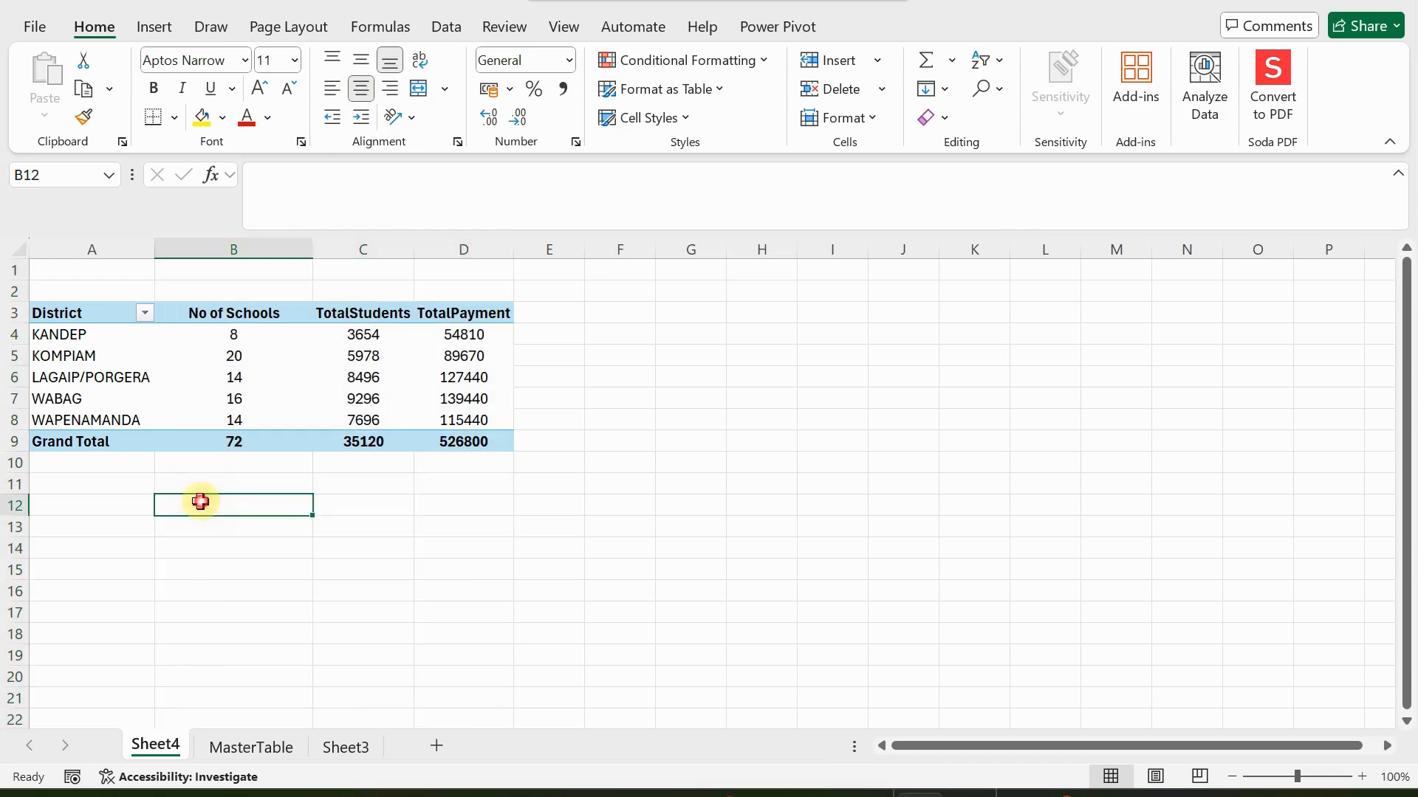
left_click_drag(158, 256, 175, 256)
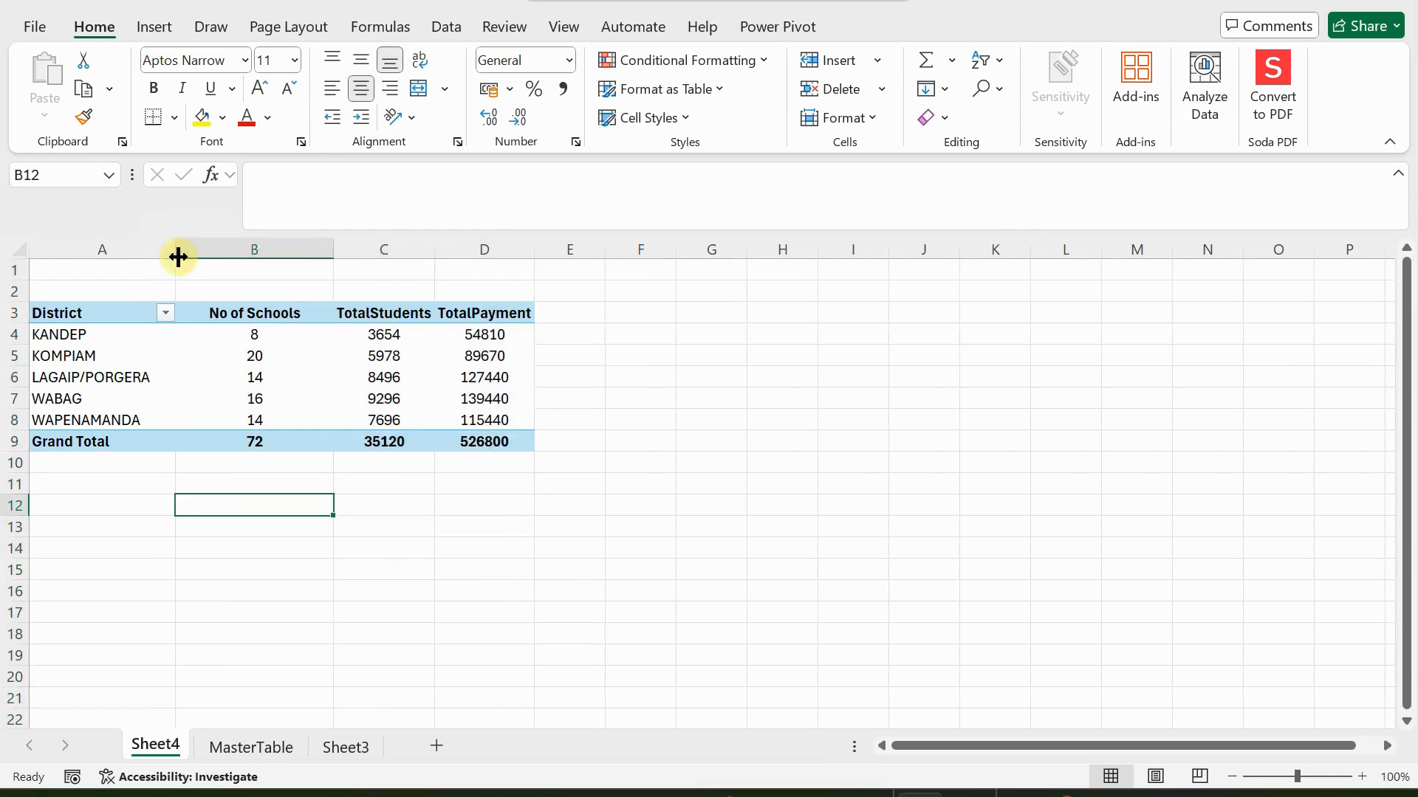
Set the TotalPayment field's number format to Currency with the K symbol and 2 decimal places
left_click(395, 336)
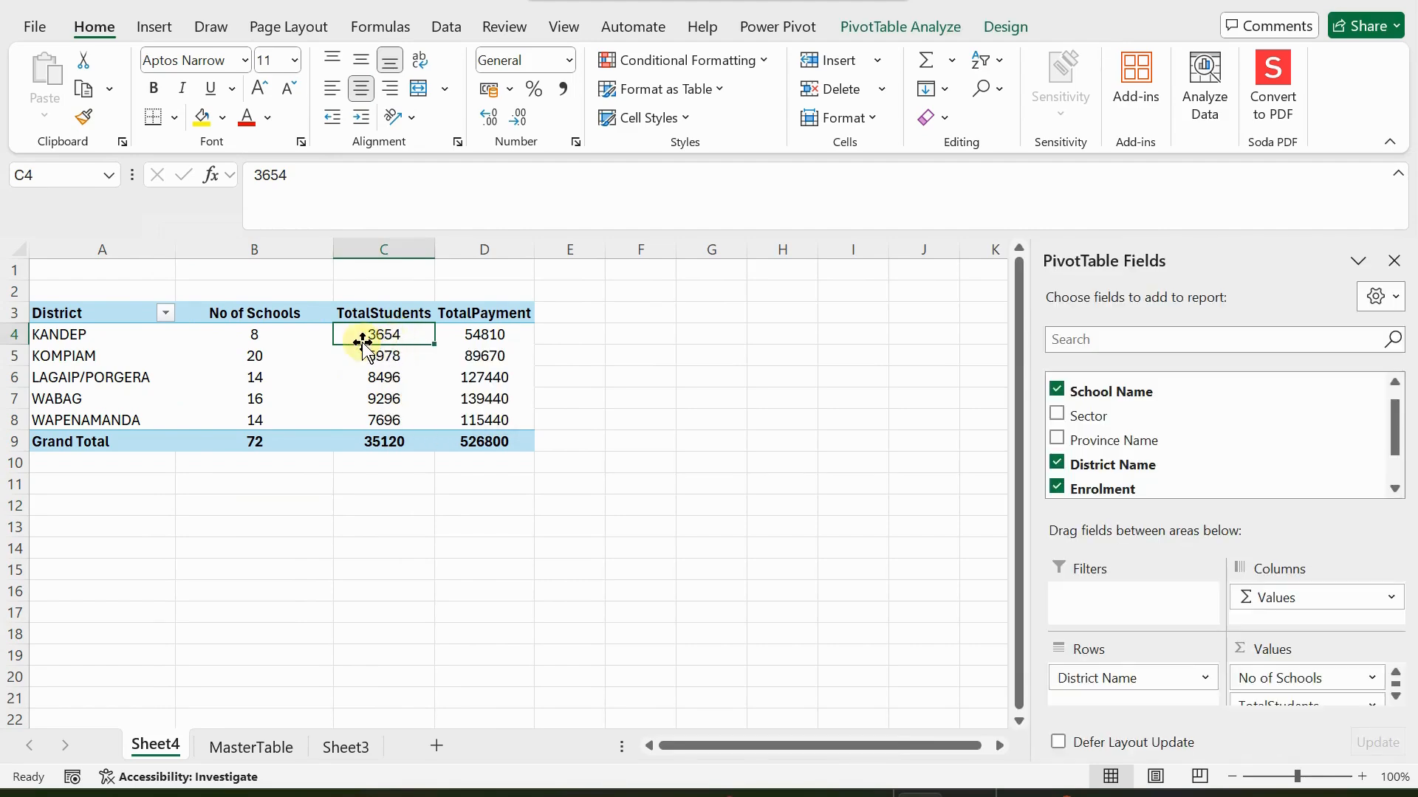
left_click(480, 336)
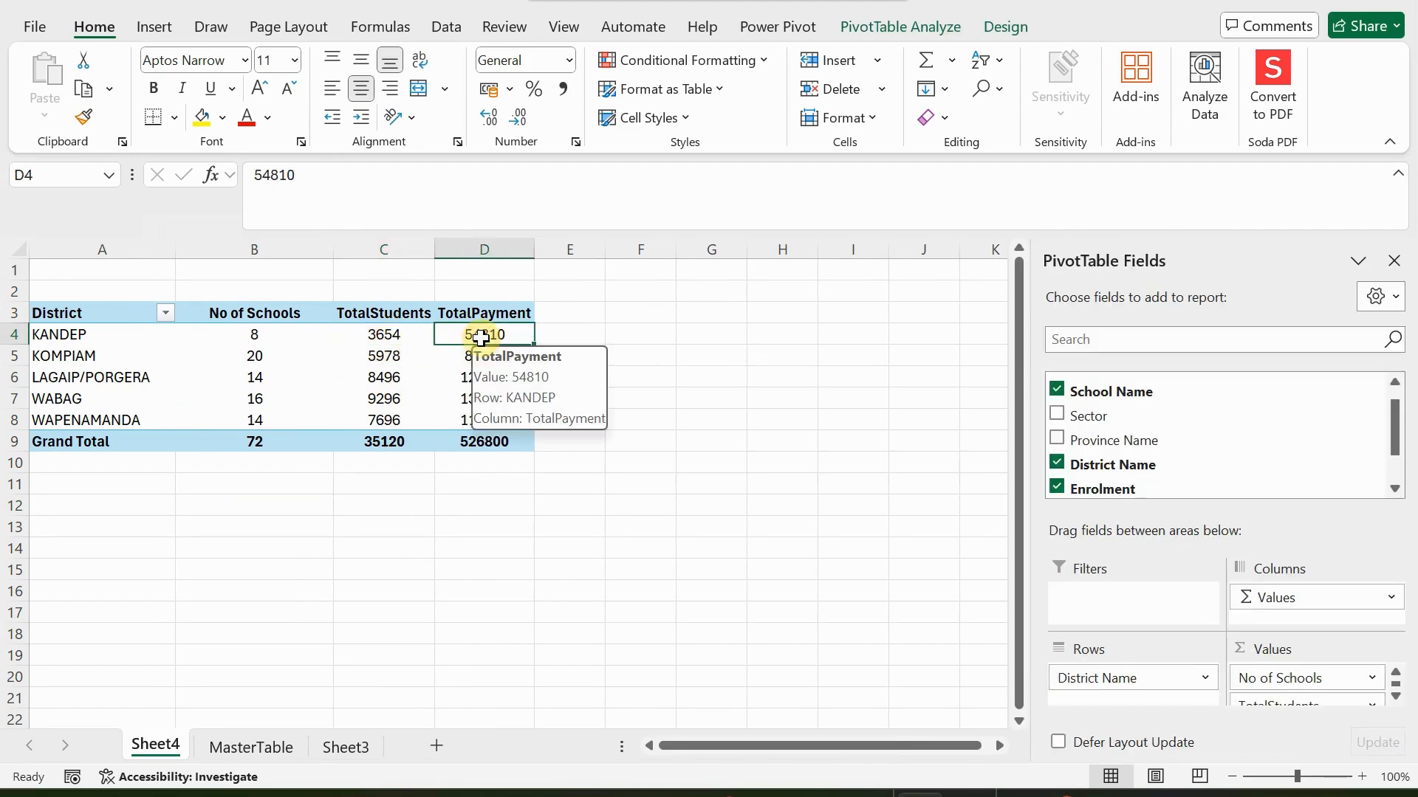
right_click(481, 334)
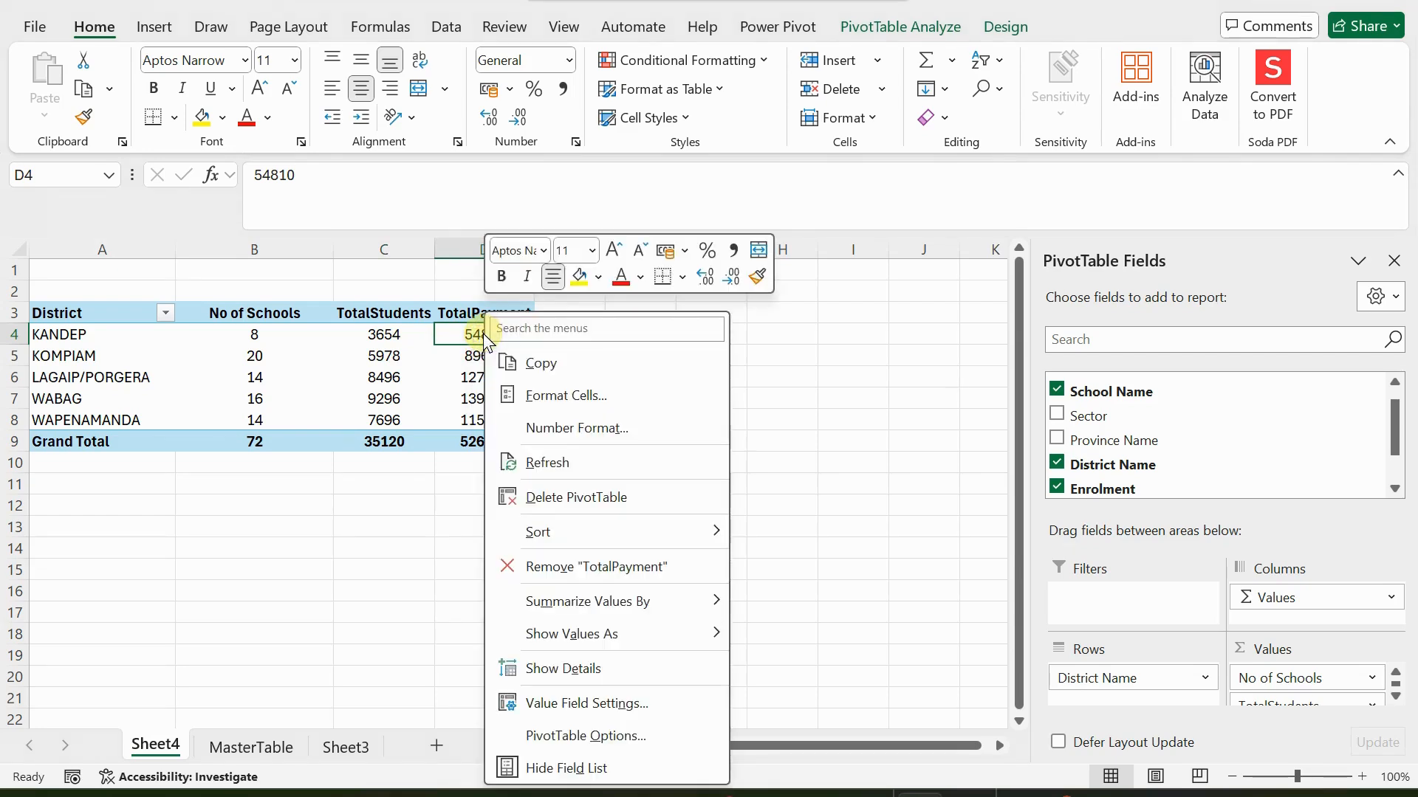
left_click(559, 430)
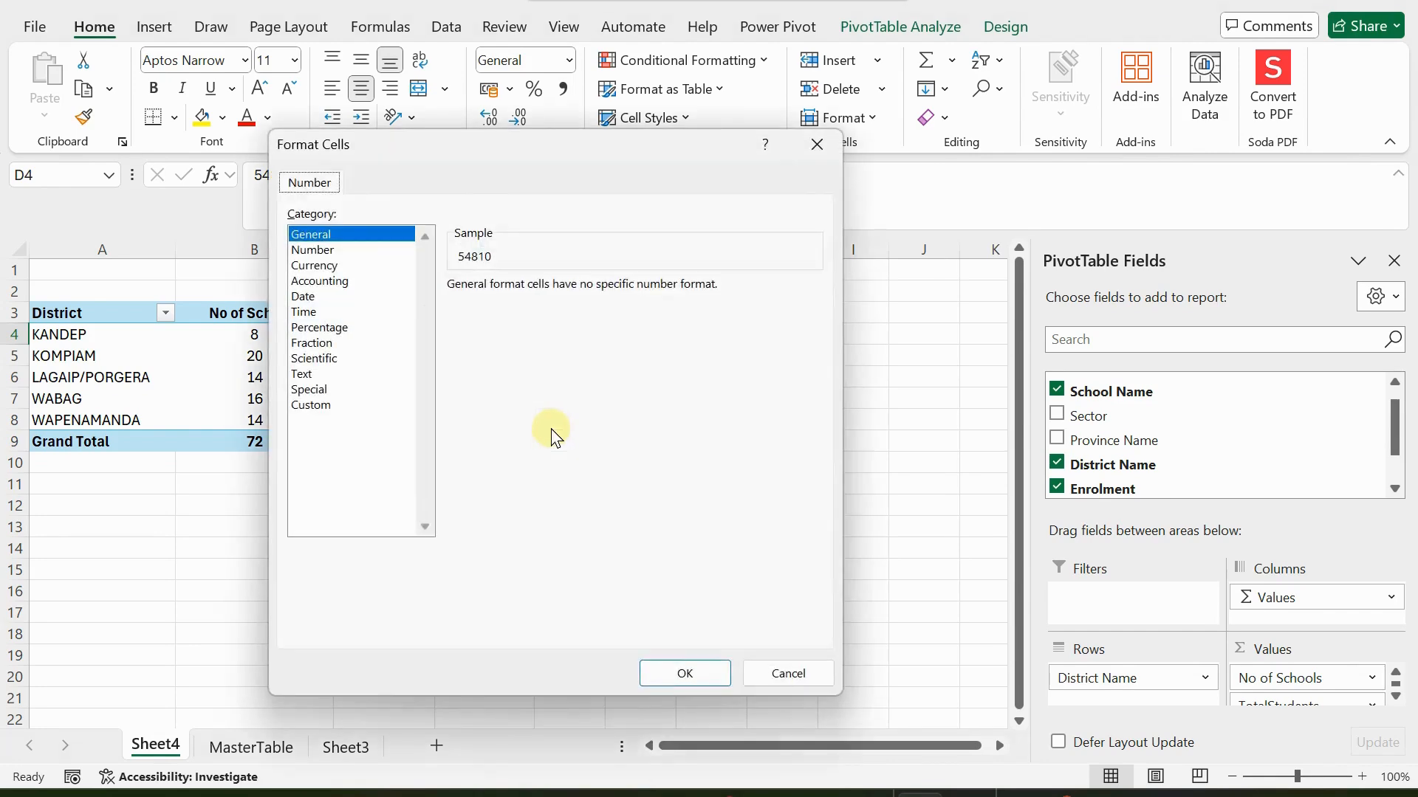
left_click(330, 268)
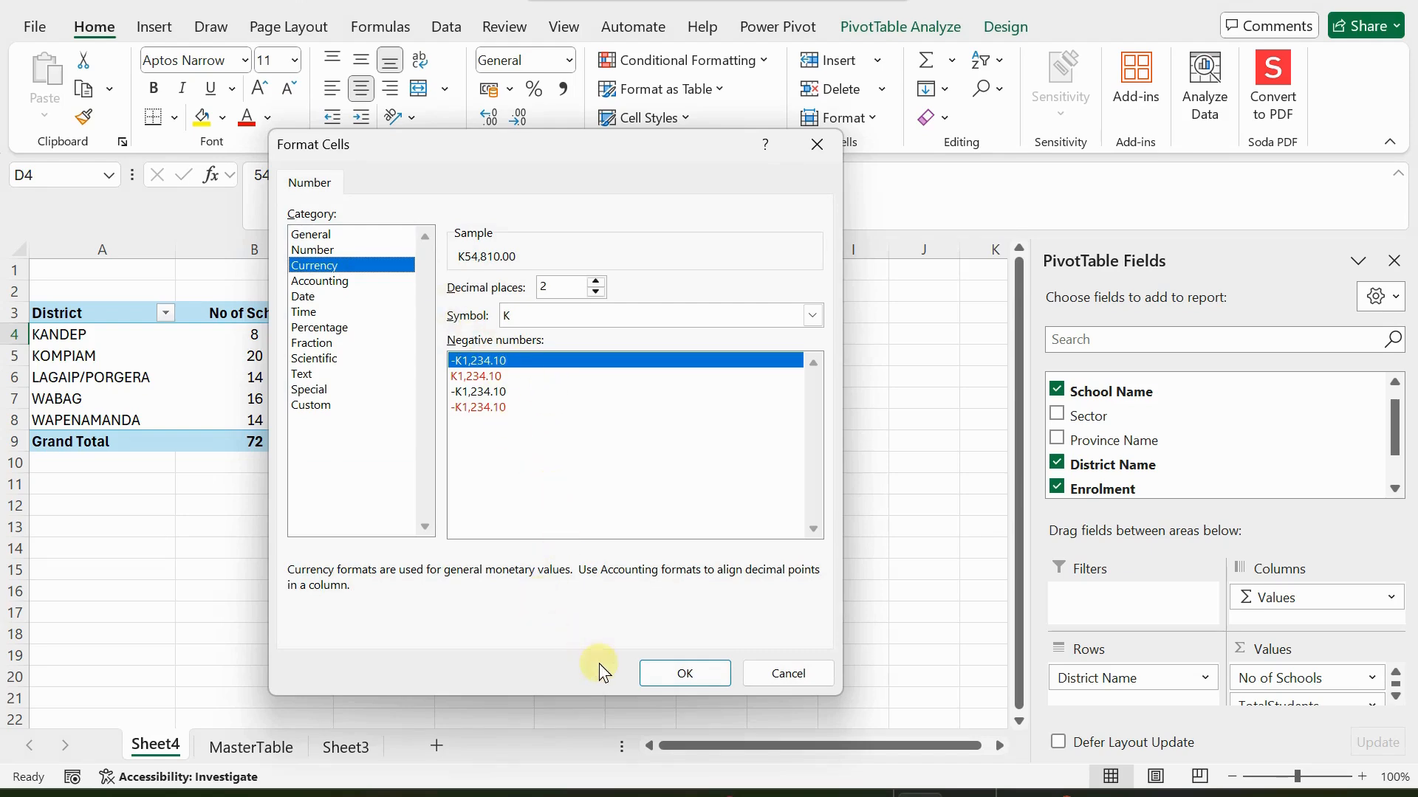
left_click(676, 669)
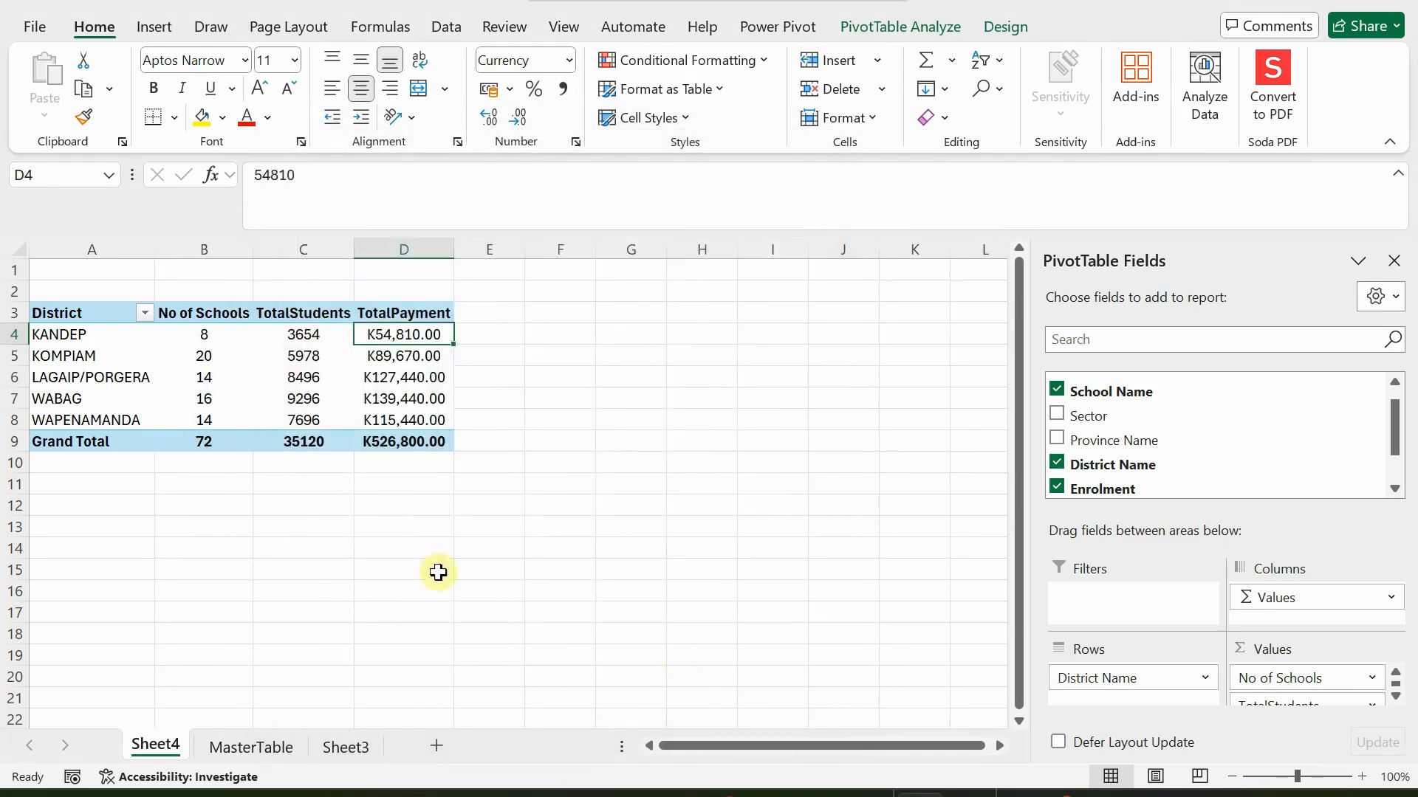
Sort the PivotTable's districts by TotalPayment from largest to smallest
left_click(296, 462)
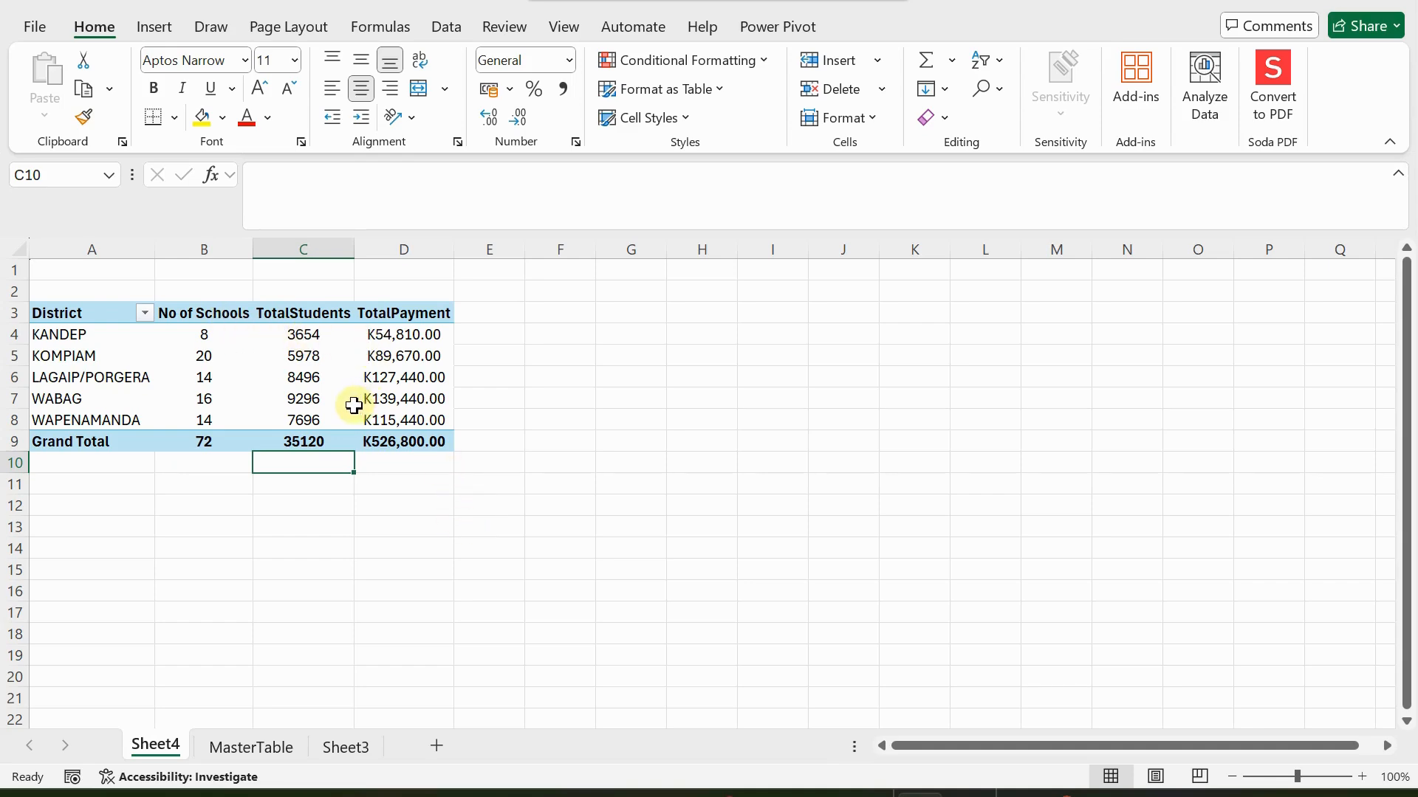
left_click(401, 341)
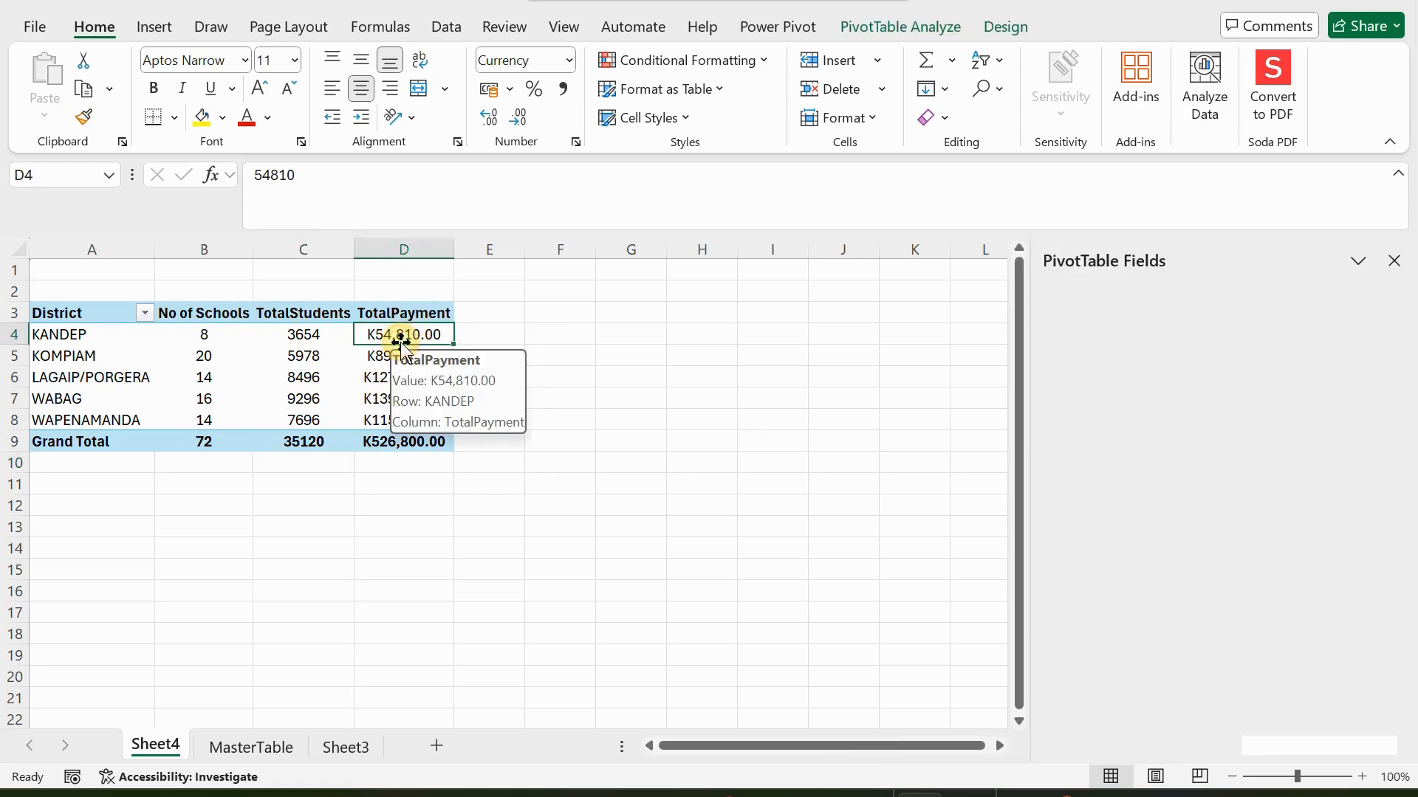
right_click(406, 342)
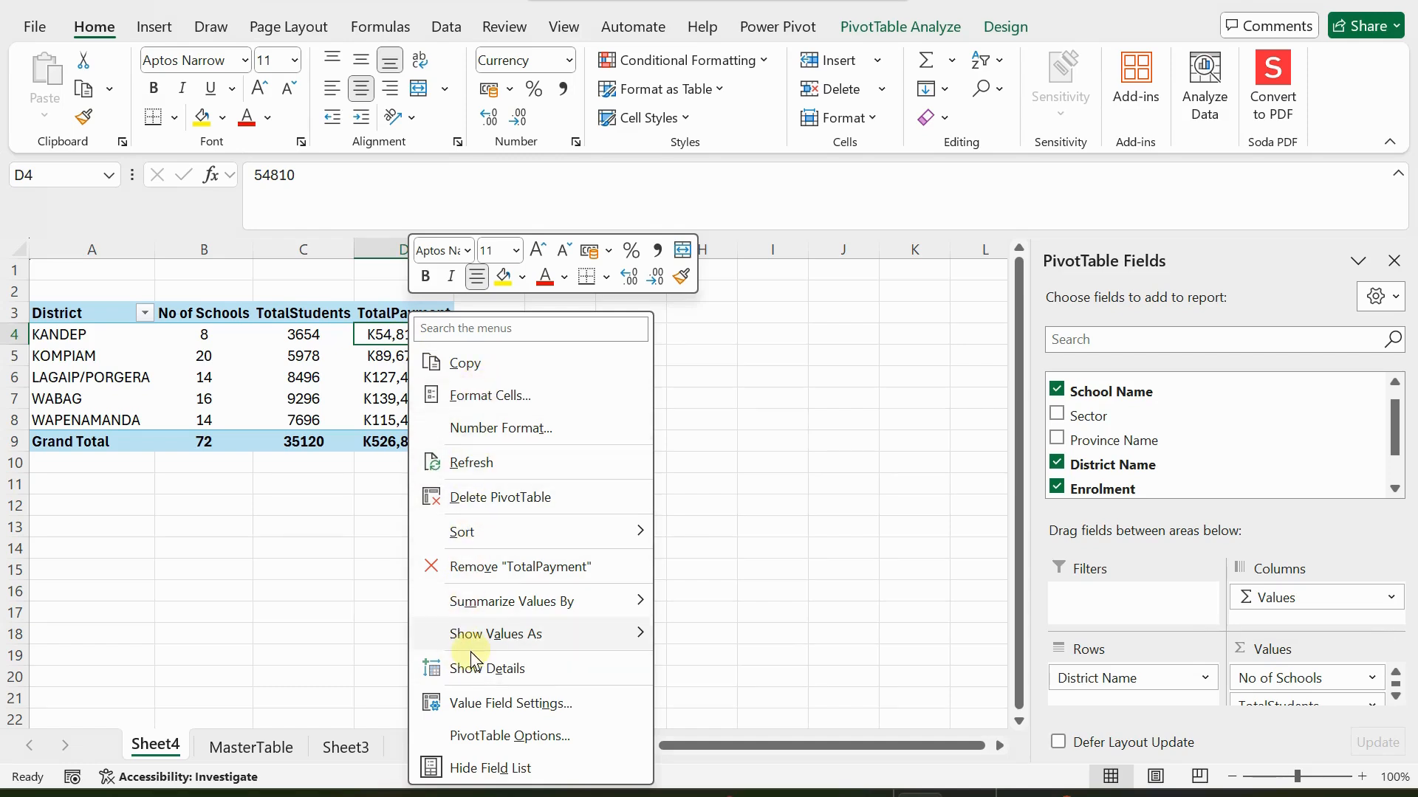
left_click(380, 334)
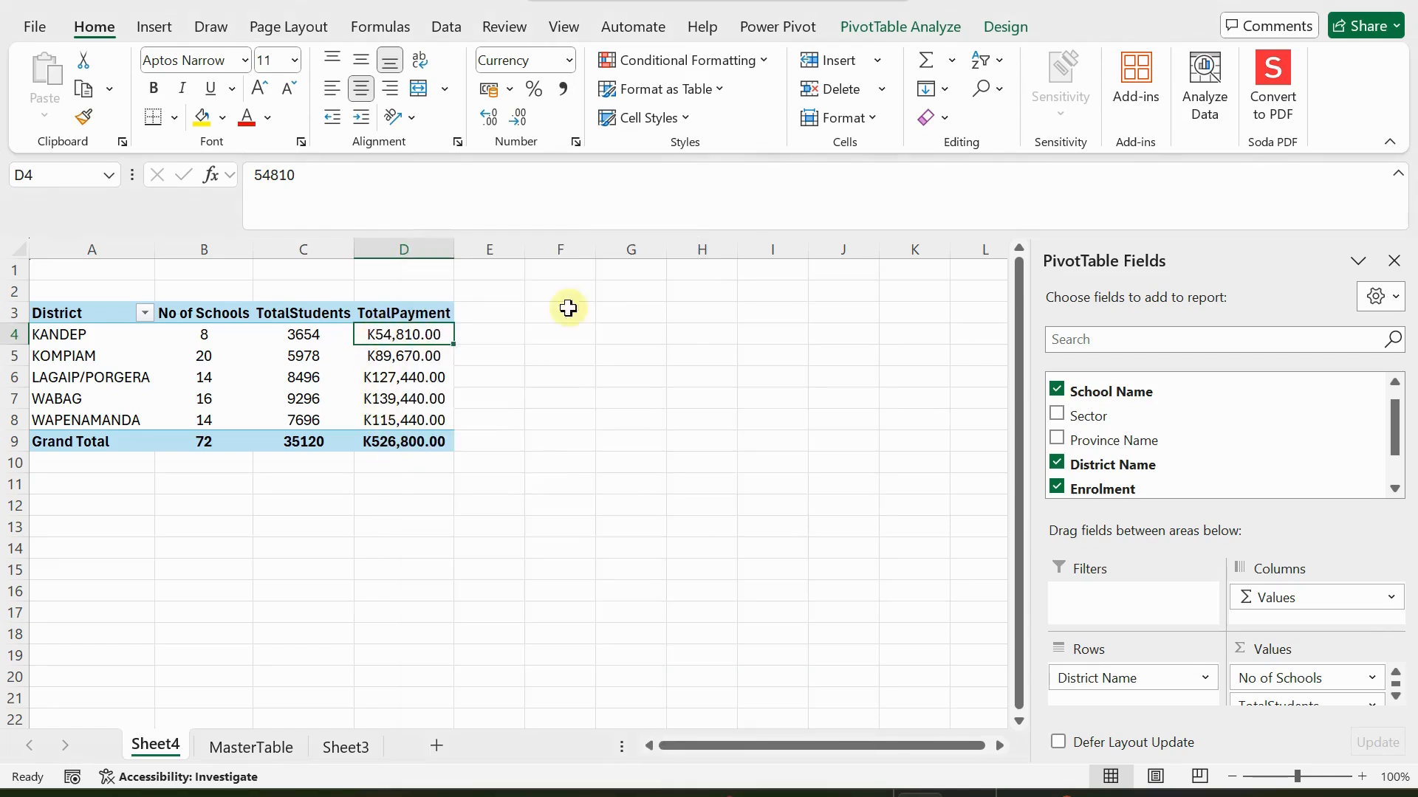
left_click(1002, 62)
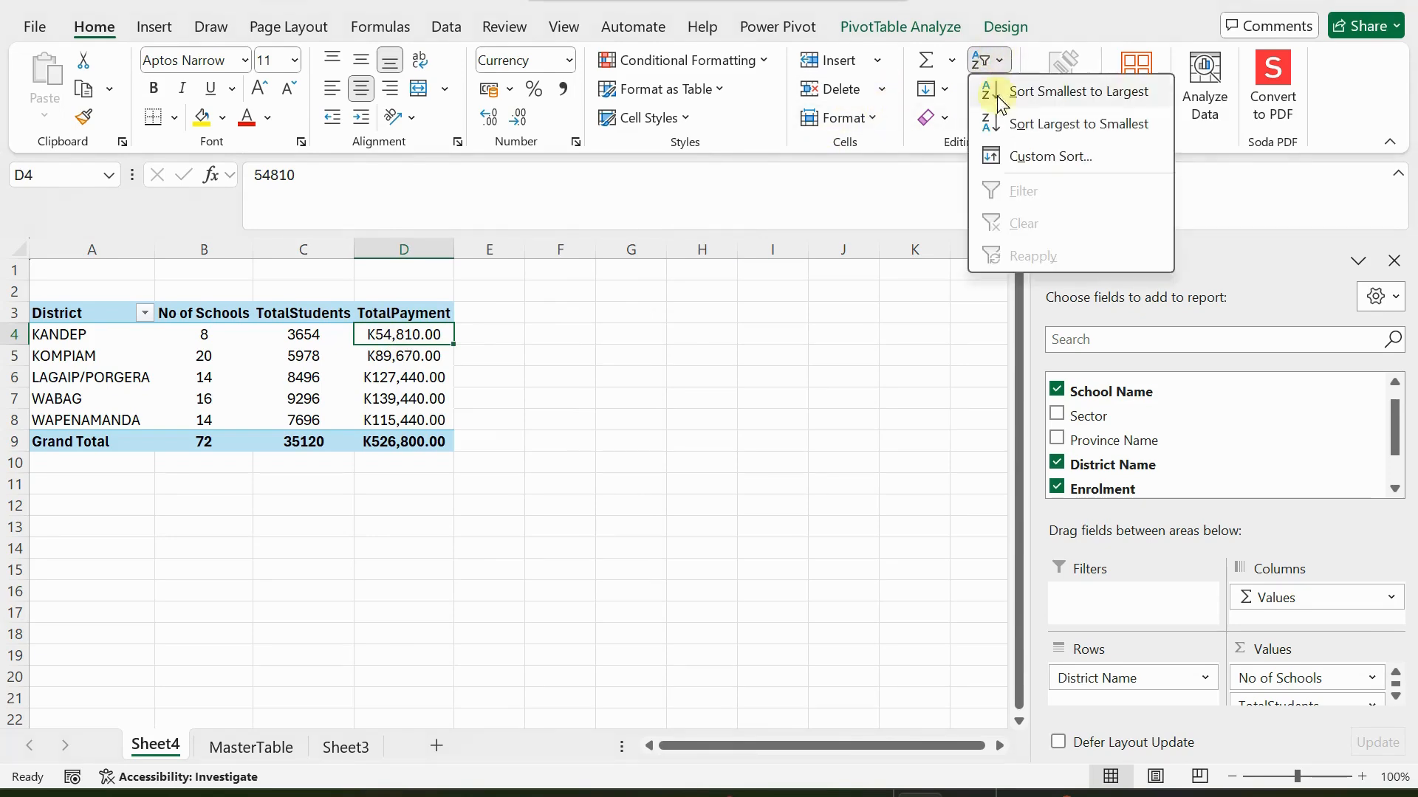
left_click(1041, 129)
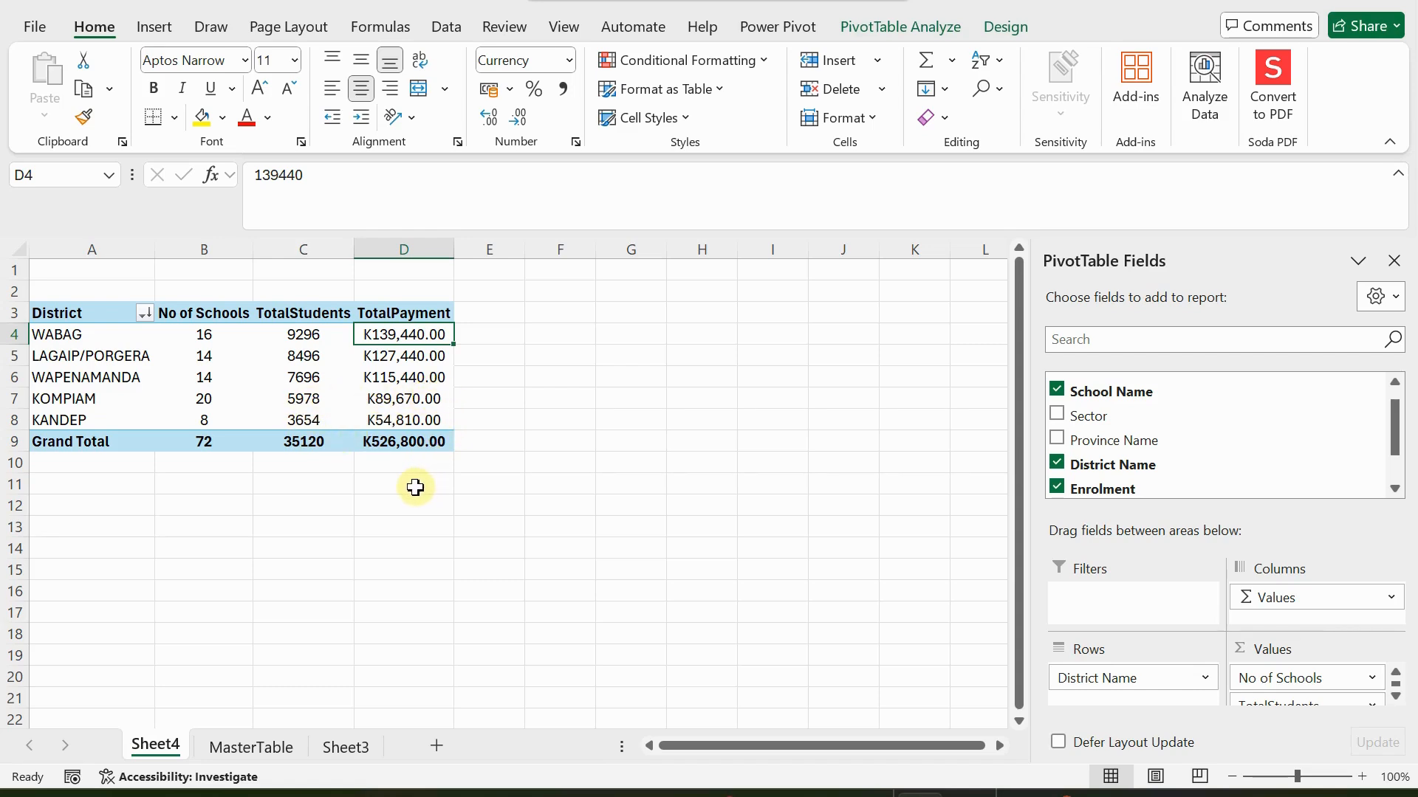
left_click(564, 386)
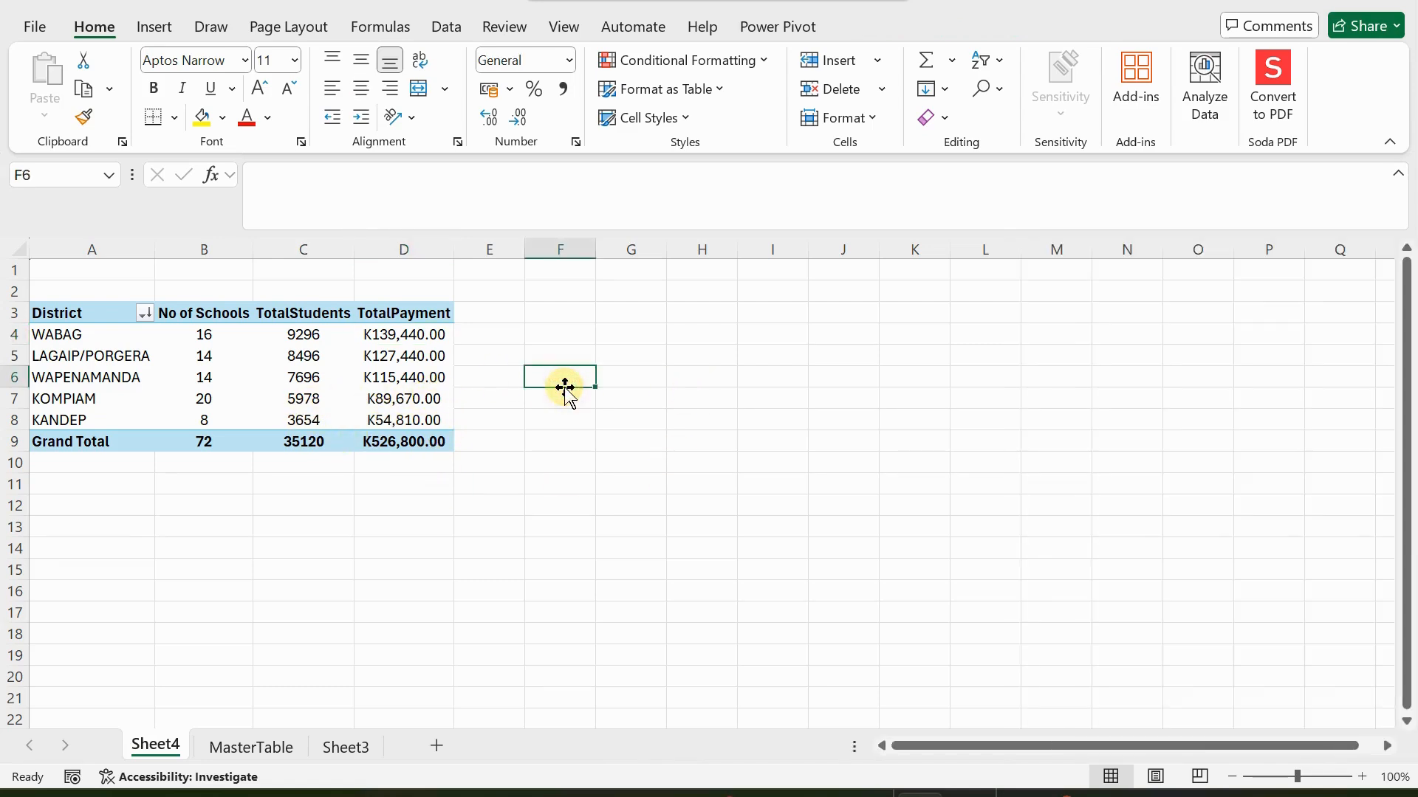
Apply the orange PivotTable style from the first row of the Medium group to the district summary
left_click(299, 355)
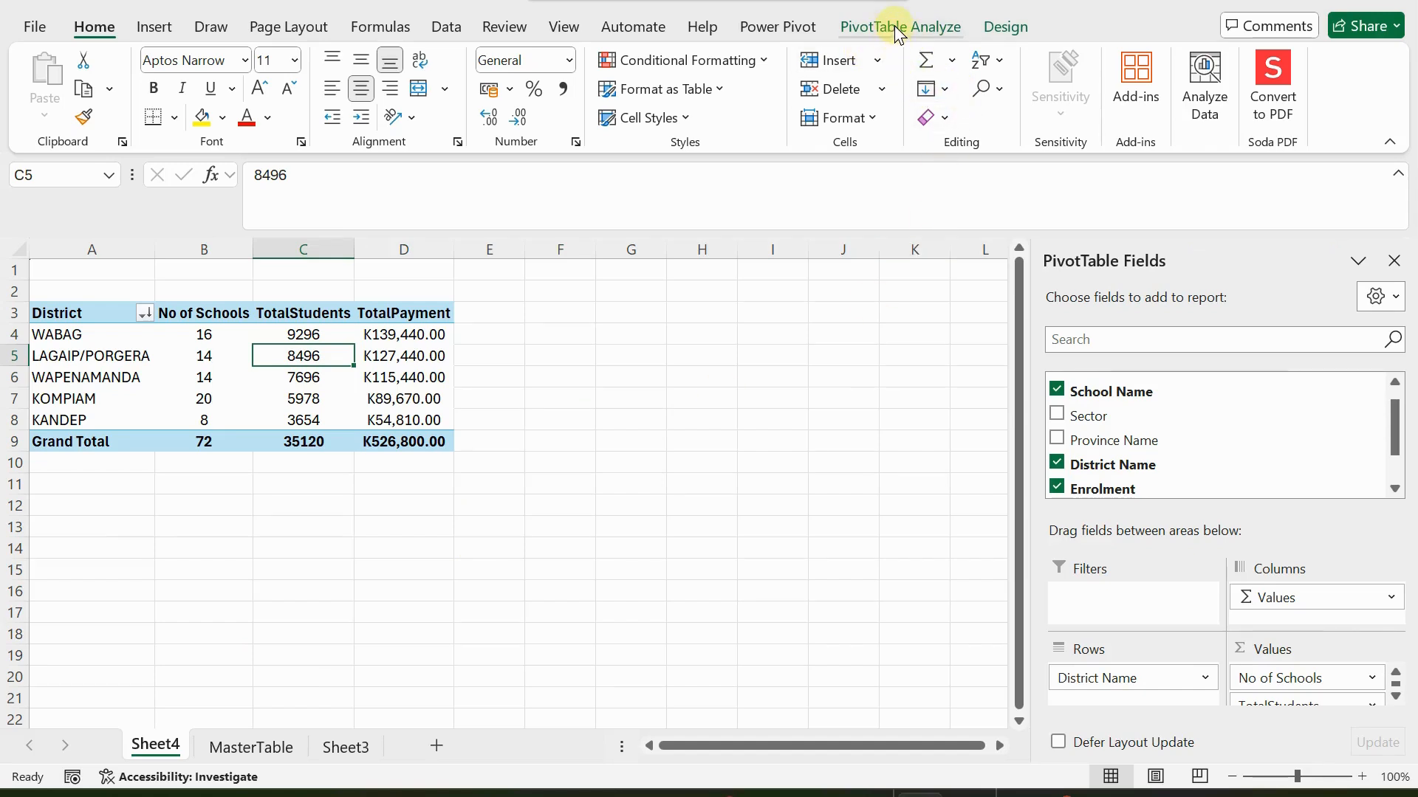
left_click(995, 33)
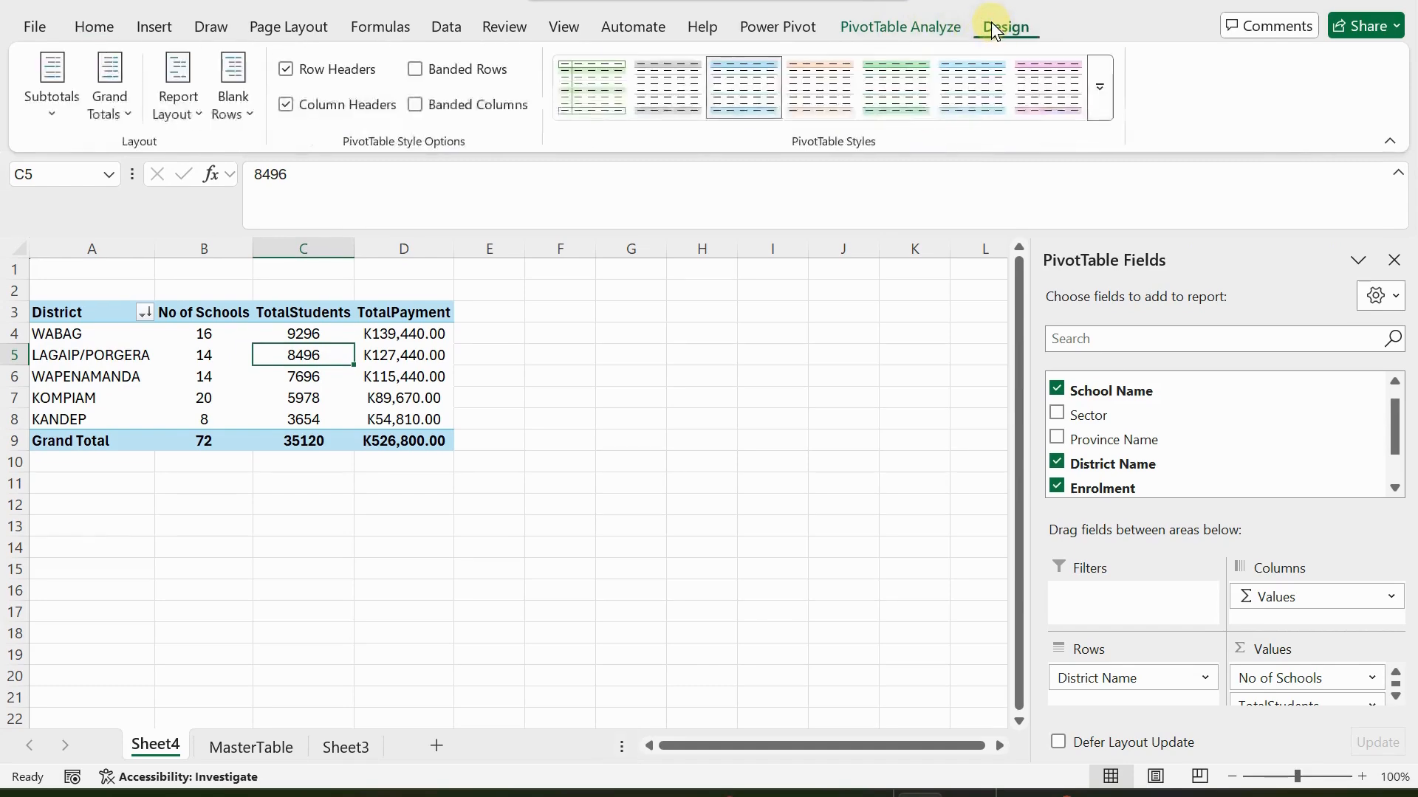
left_click(1084, 93)
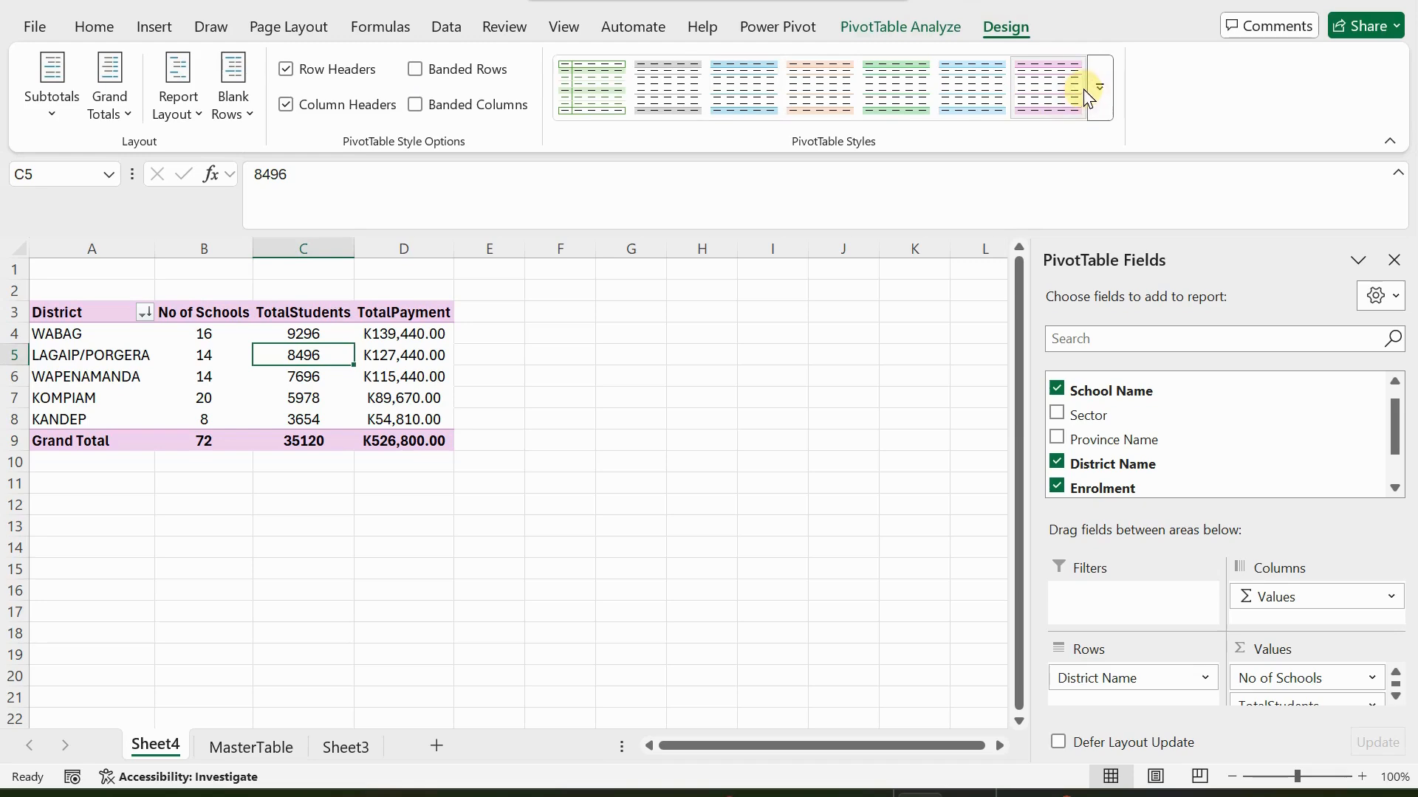
left_click(1100, 86)
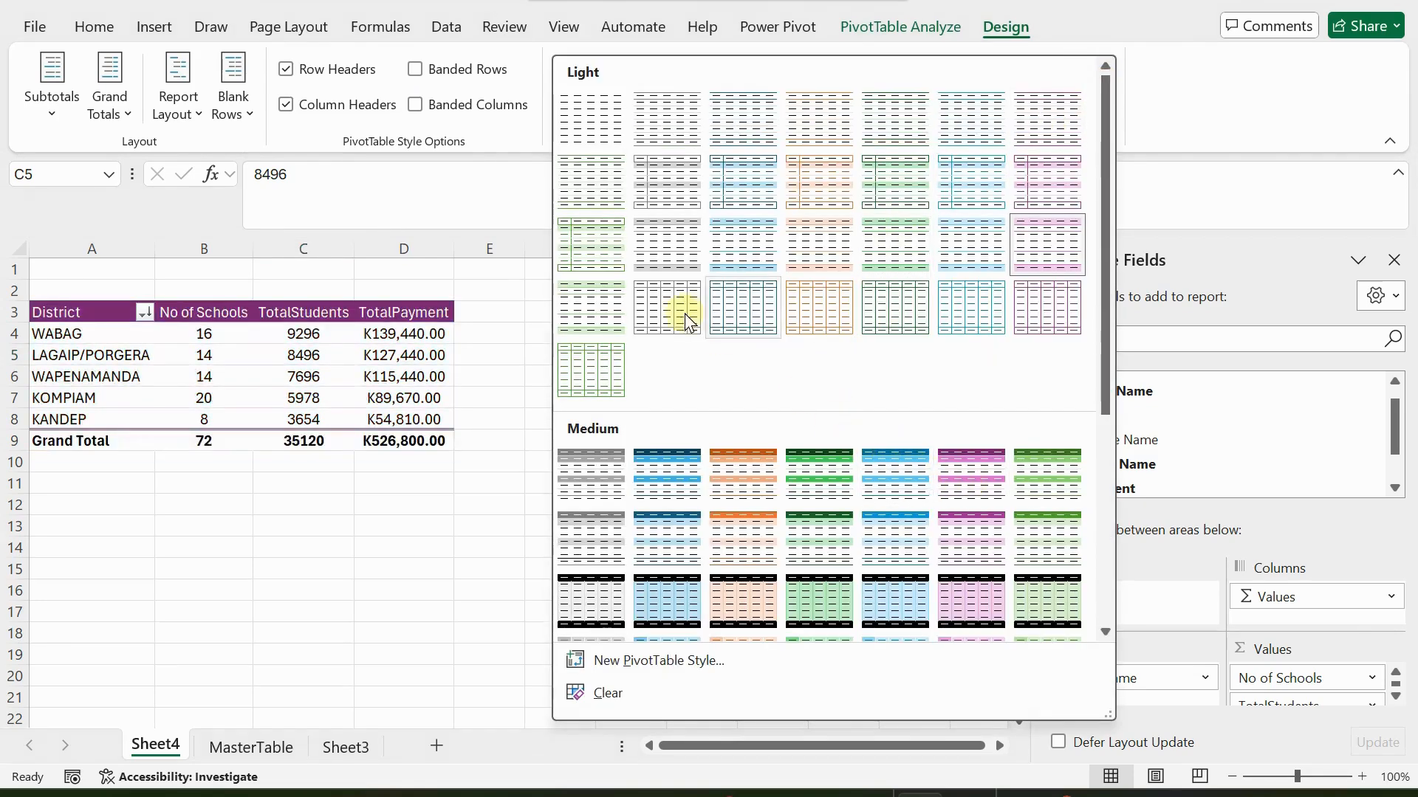
left_click(734, 478)
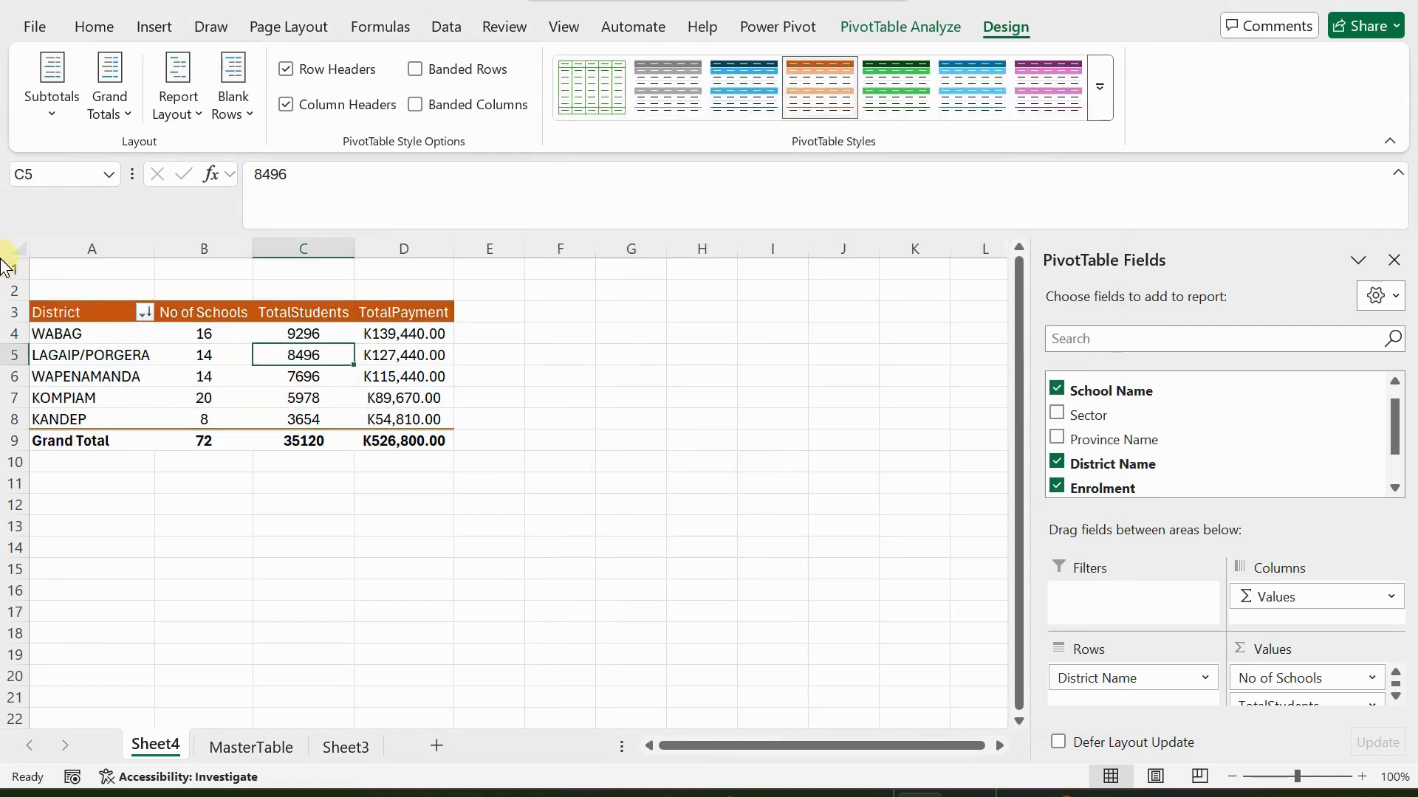
Set the font size of the whole PivotTable, from the District heading to the Grand Total row, to 12
left_click(74, 340)
left_click(94, 26)
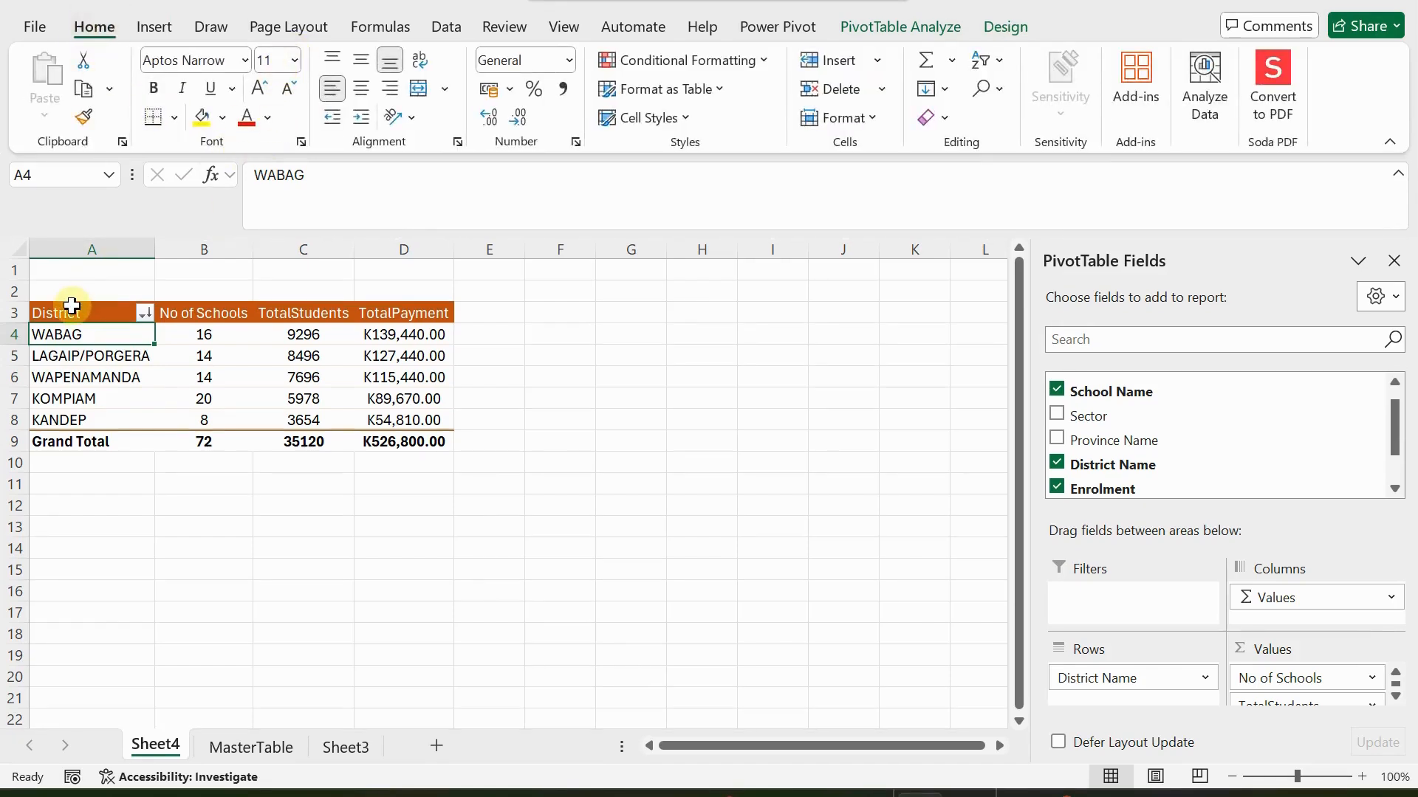
left_click_drag(70, 310, 429, 436)
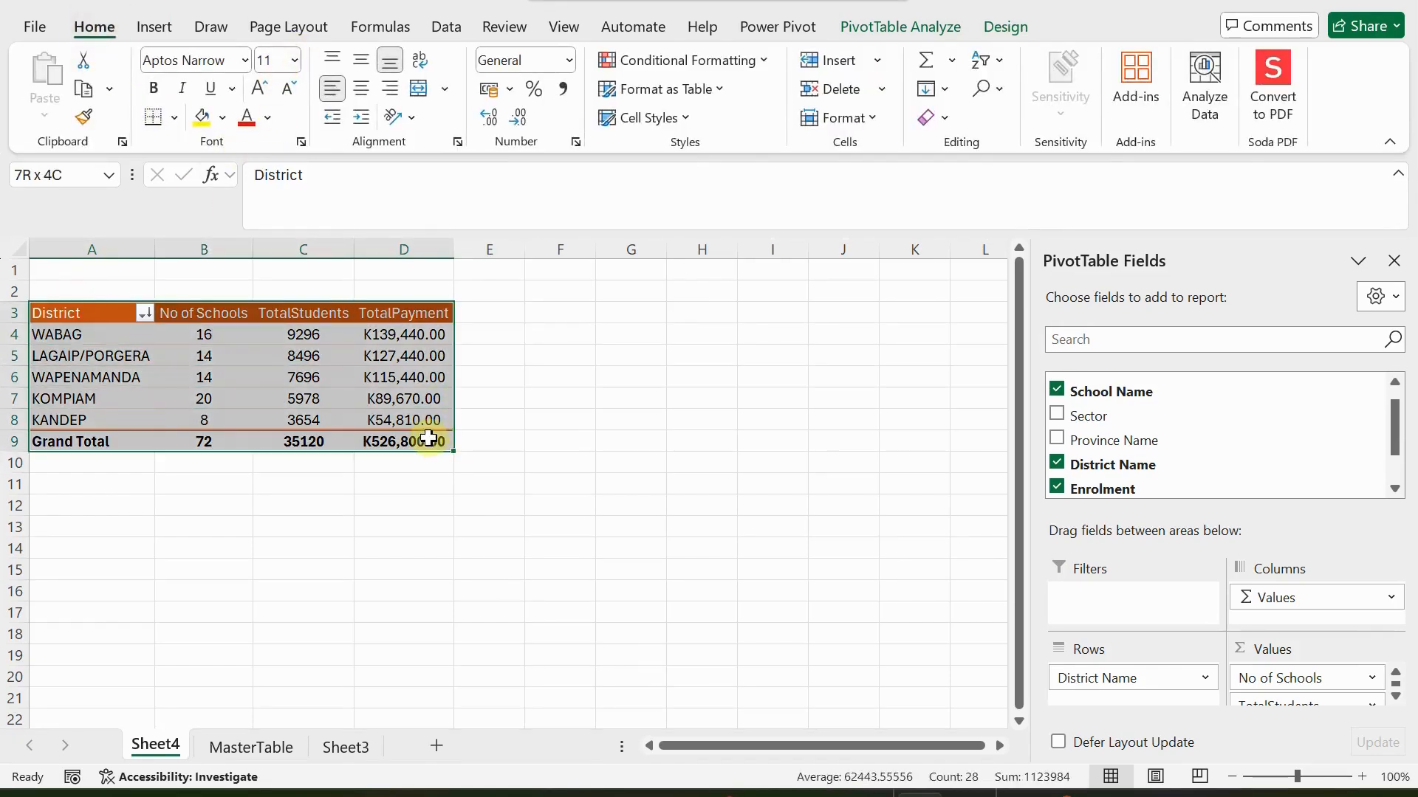
left_click(296, 61)
left_click(274, 205)
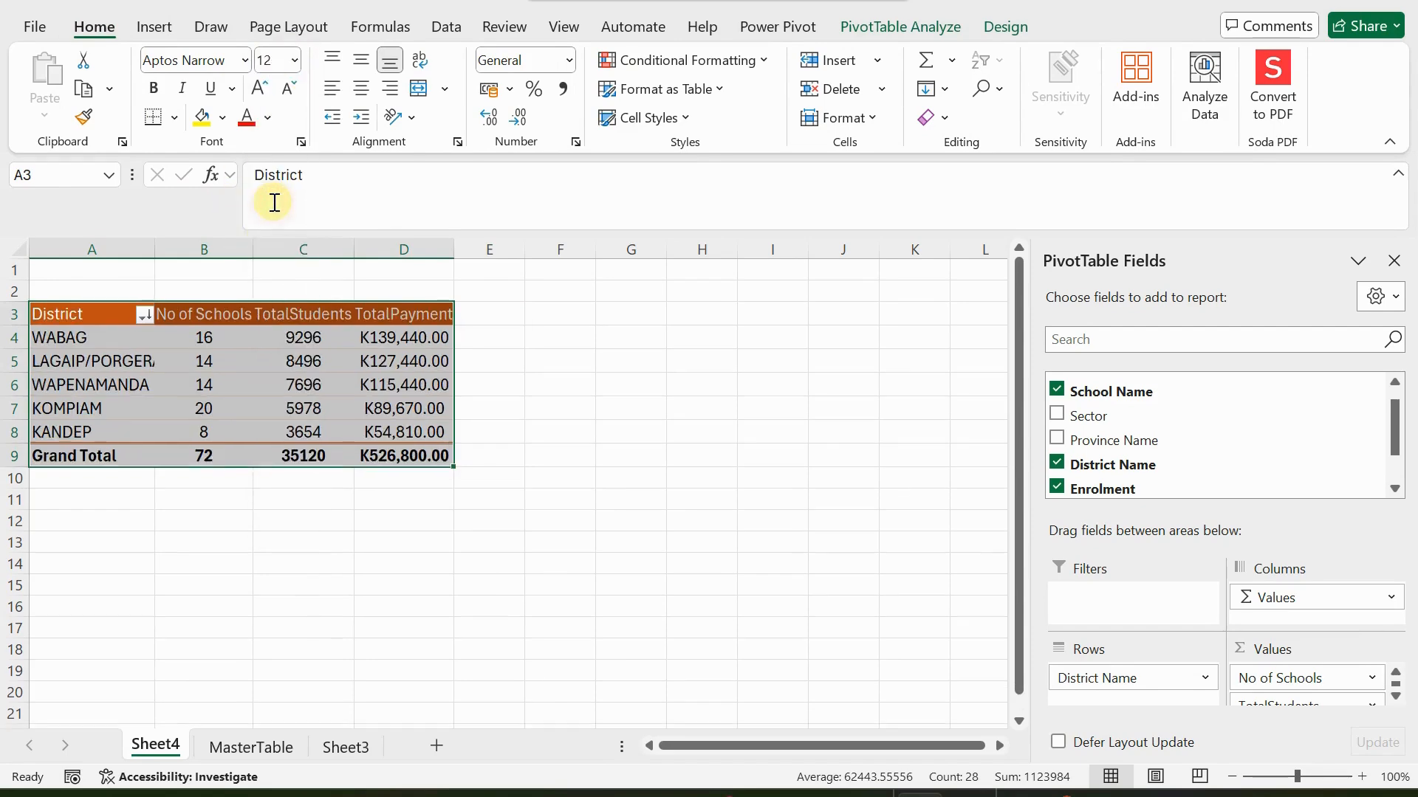
left_click(249, 503)
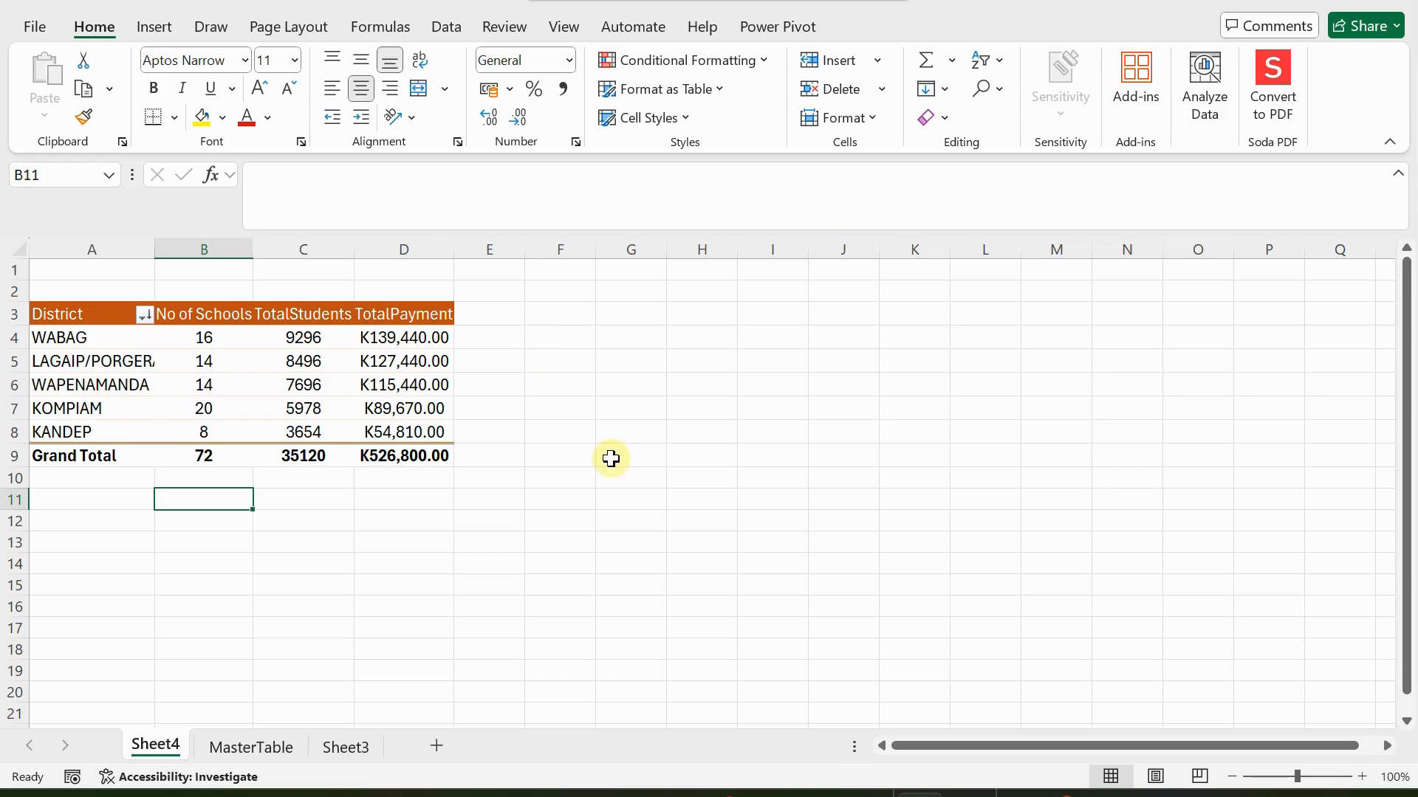
Rename the PivotTable's worksheet, Sheet4, as PivotSummarTable
left_click(382, 393)
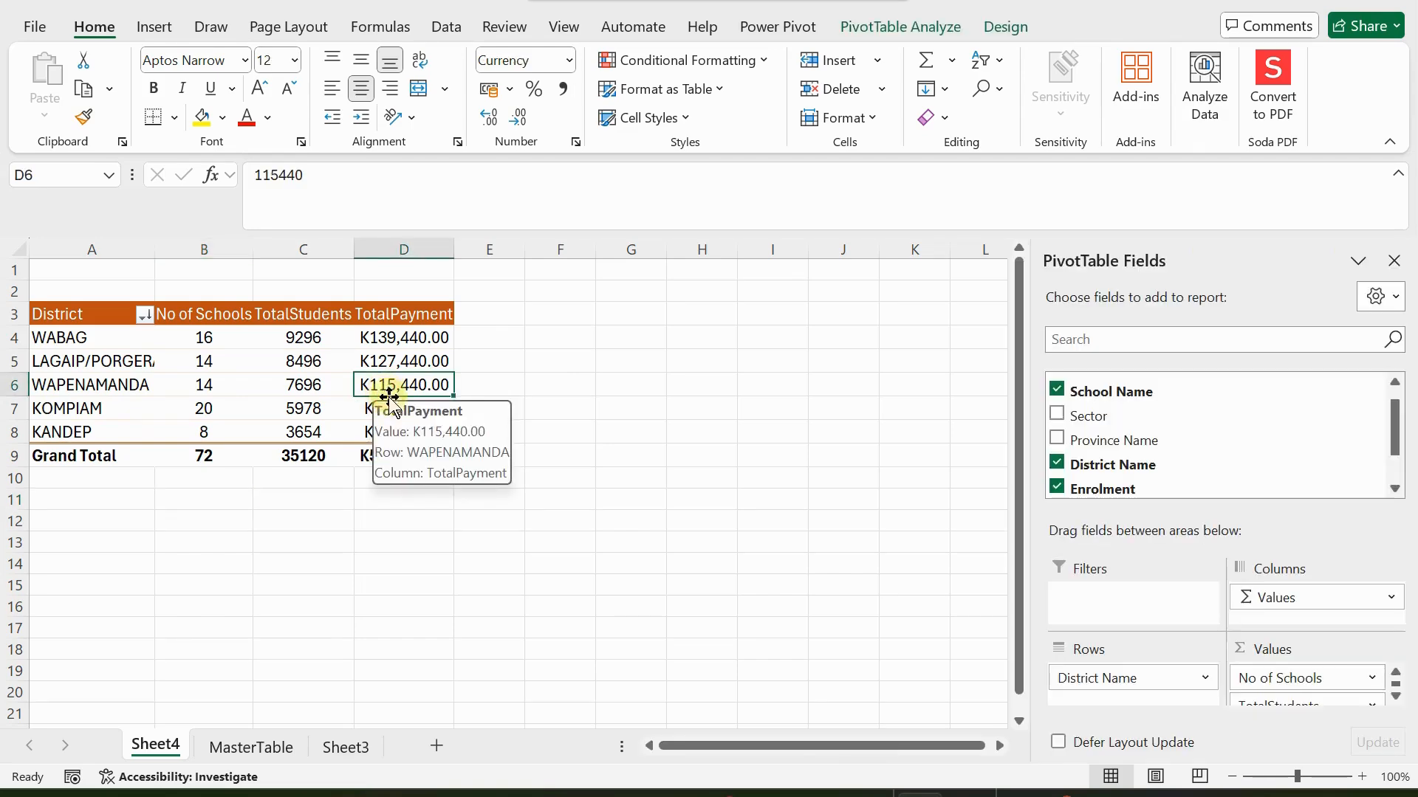
left_click(233, 748)
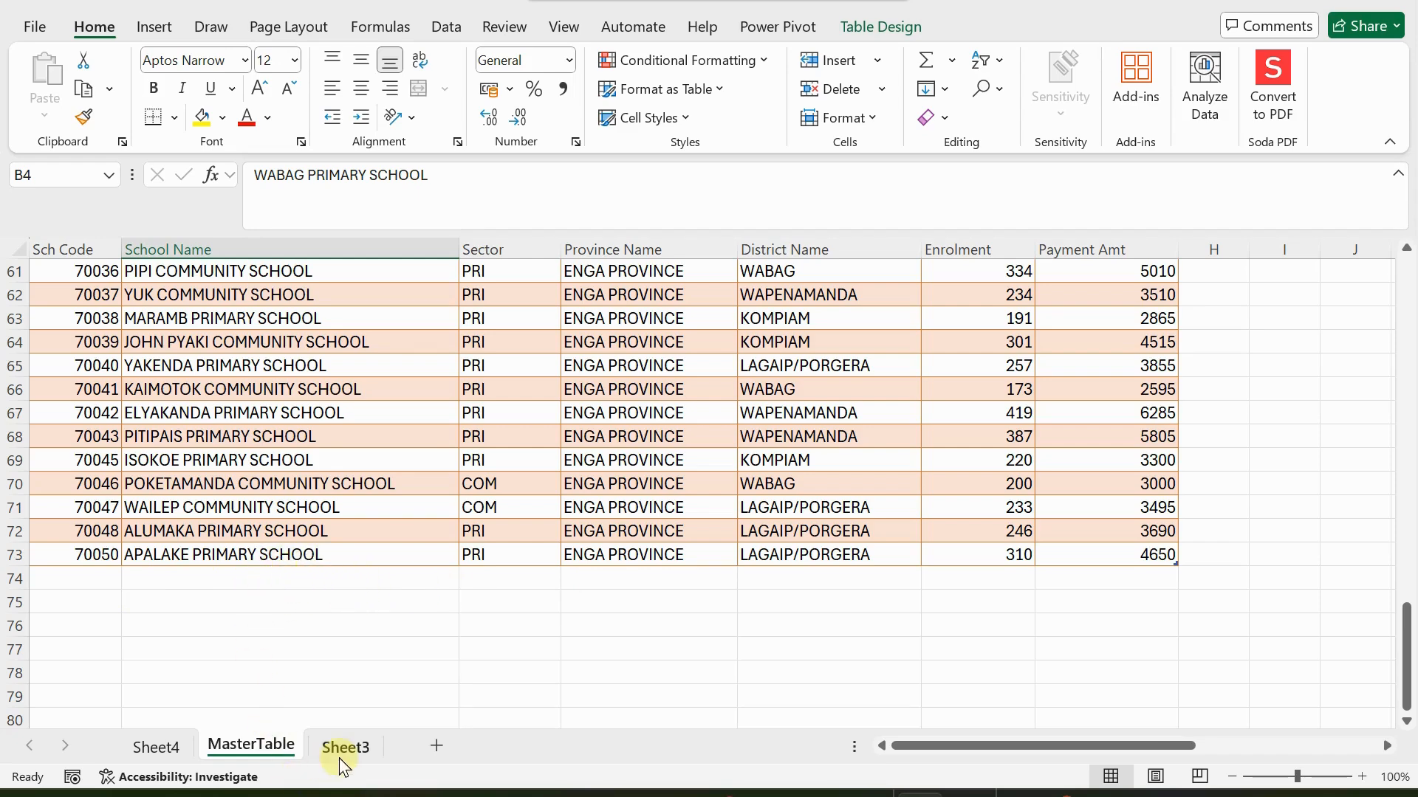
left_click(155, 748)
right_click(155, 747)
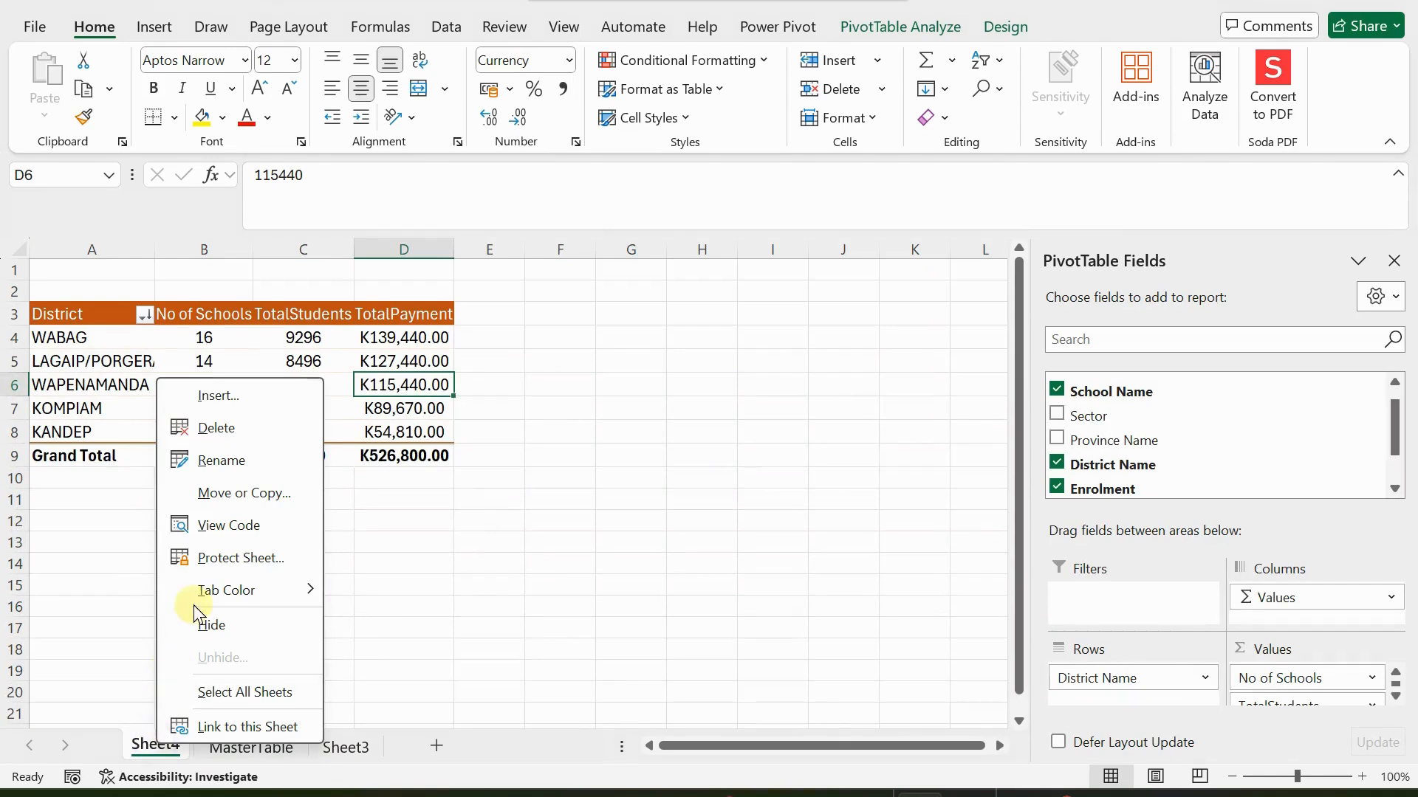
left_click(222, 456)
key("BackSpace")
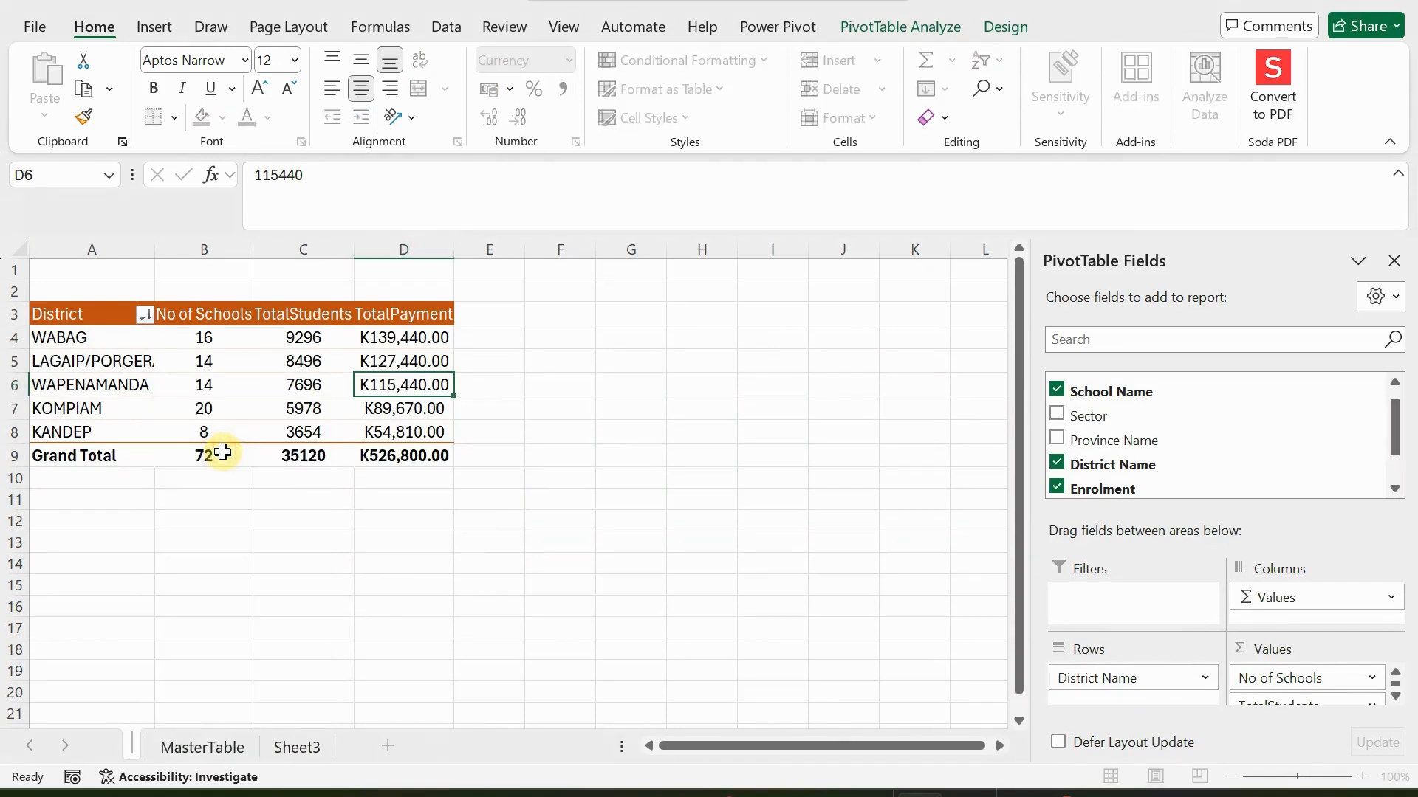
type("Pi")
key("BackSpace")
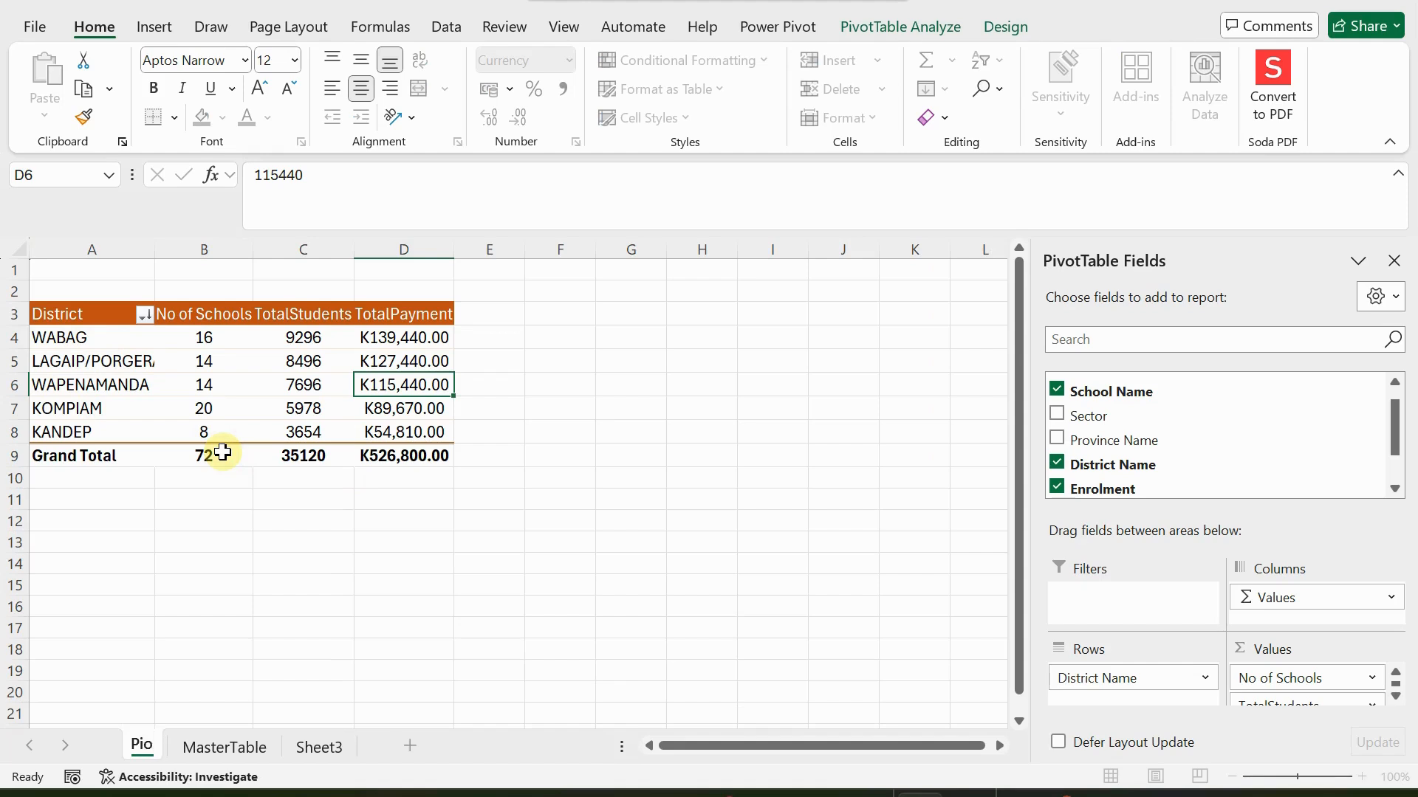
type("votS")
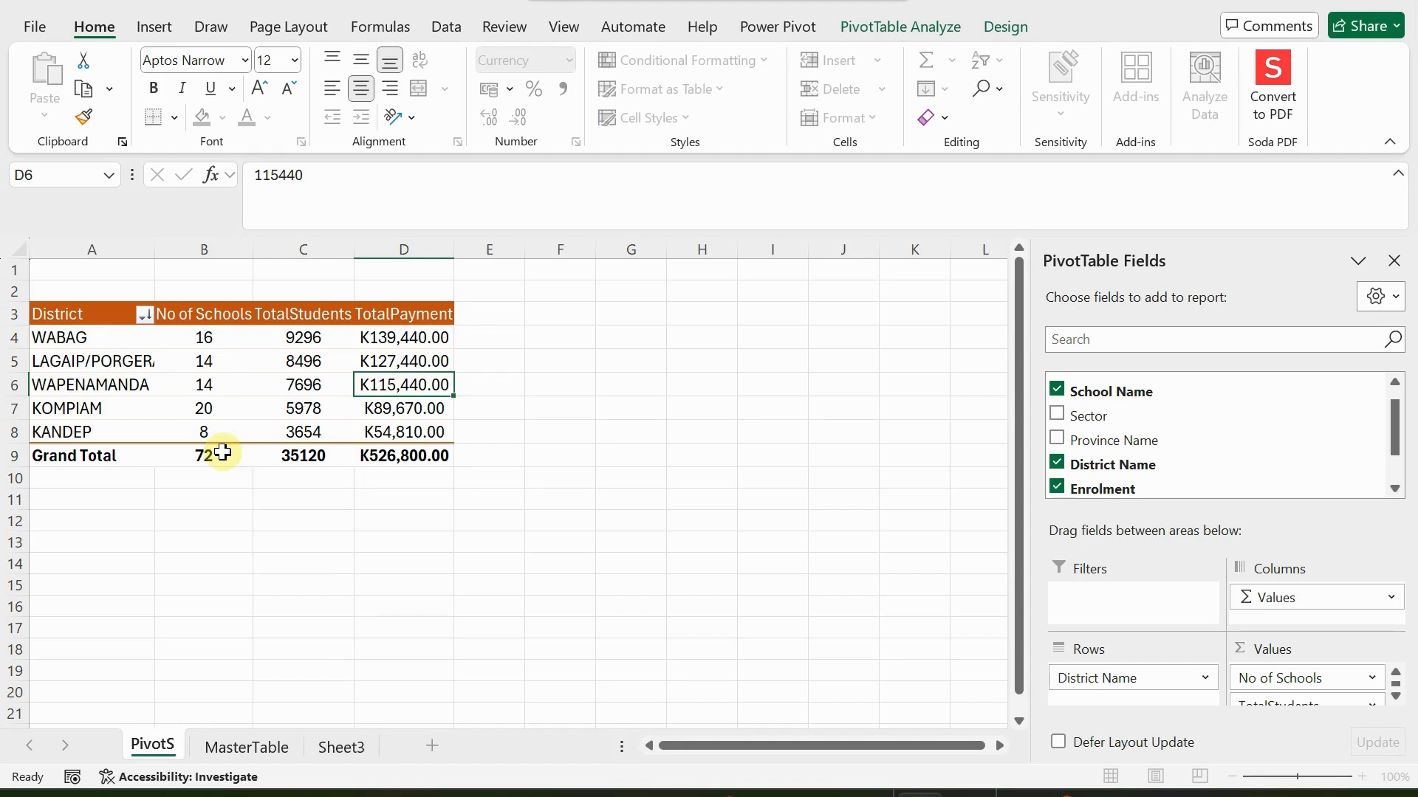
type("ummarTABLE")
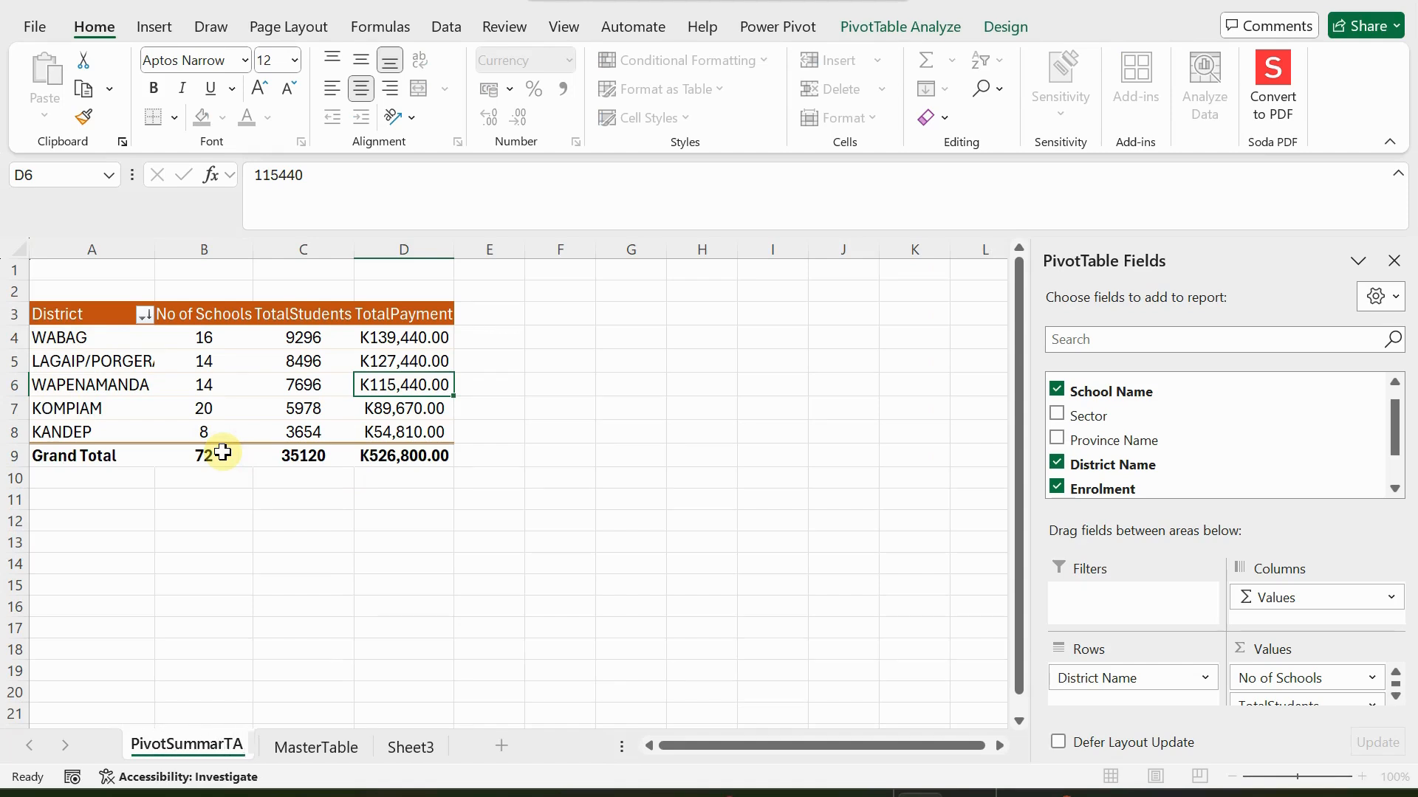
key("BackSpace")
key("BackSpace")
key("BackSpace")
key("BackSpace")
type("able")
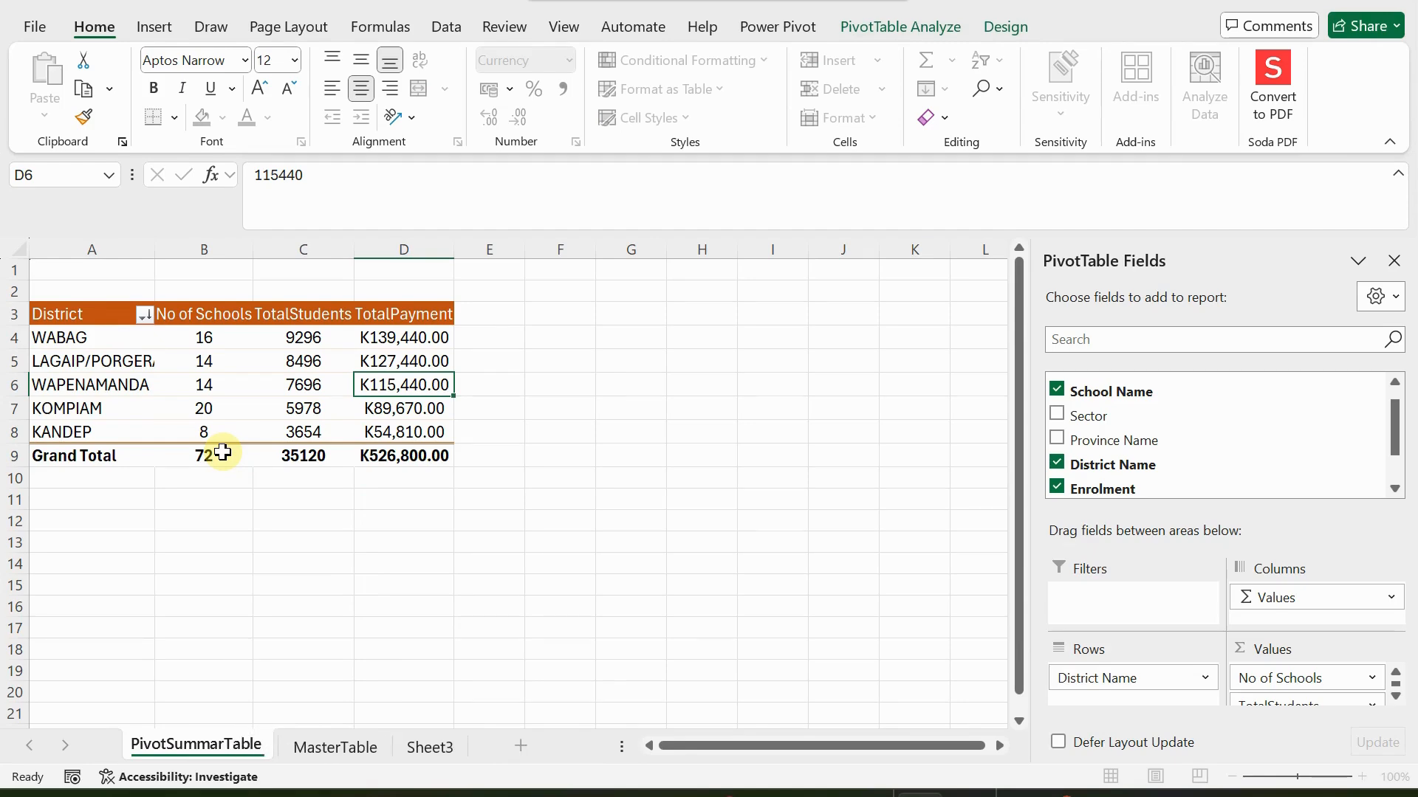
left_click(569, 406)
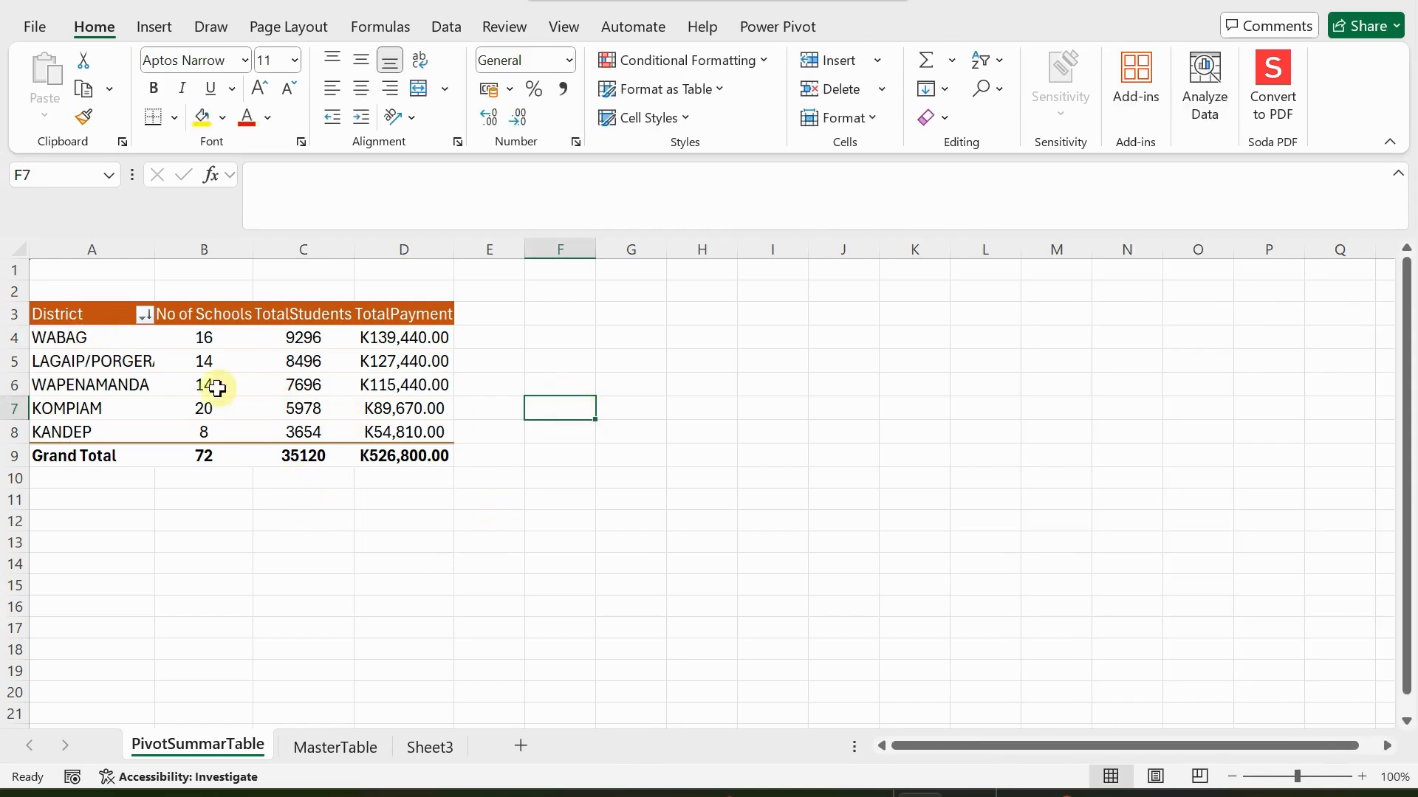
Close the PivotTable Fields pane of the district summary
left_click(278, 384)
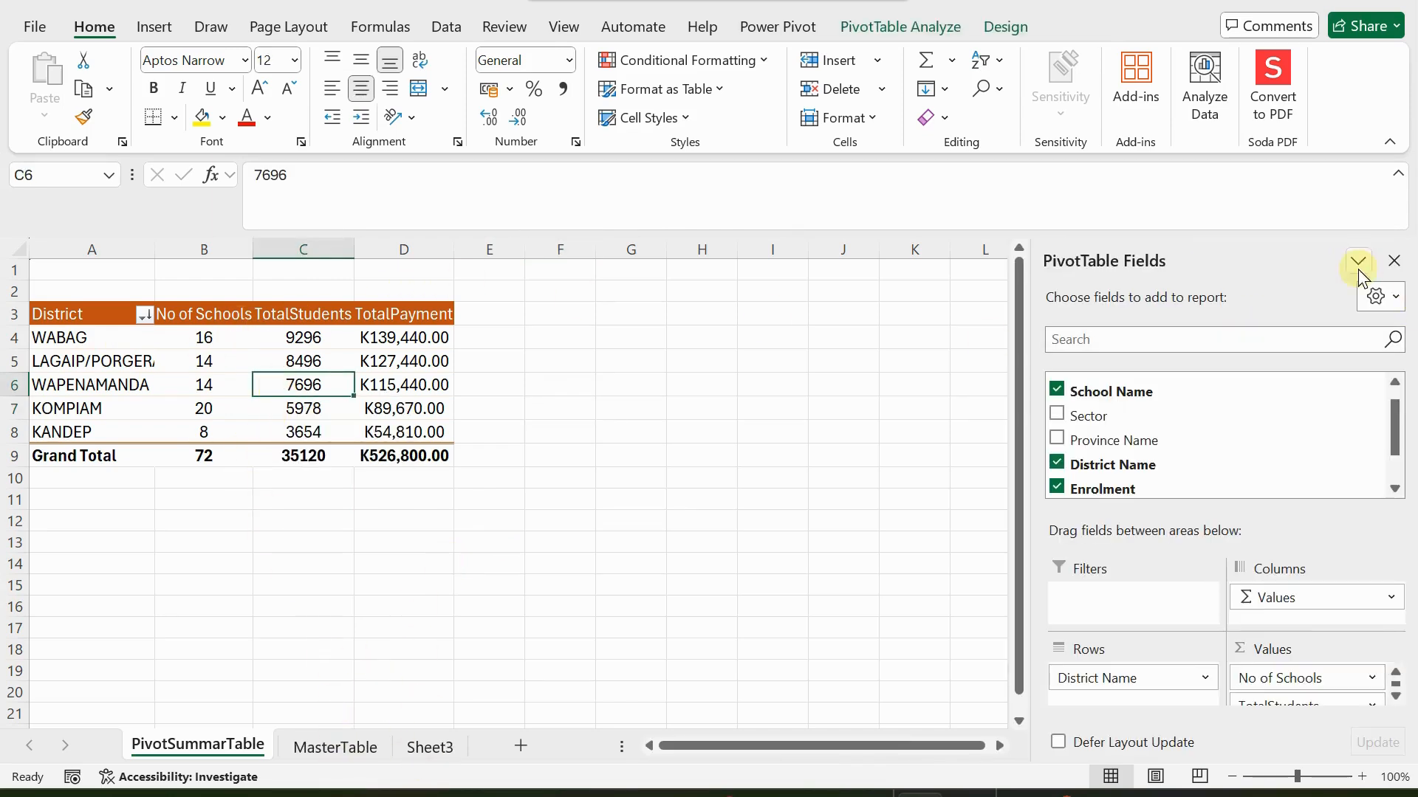
left_click(1394, 261)
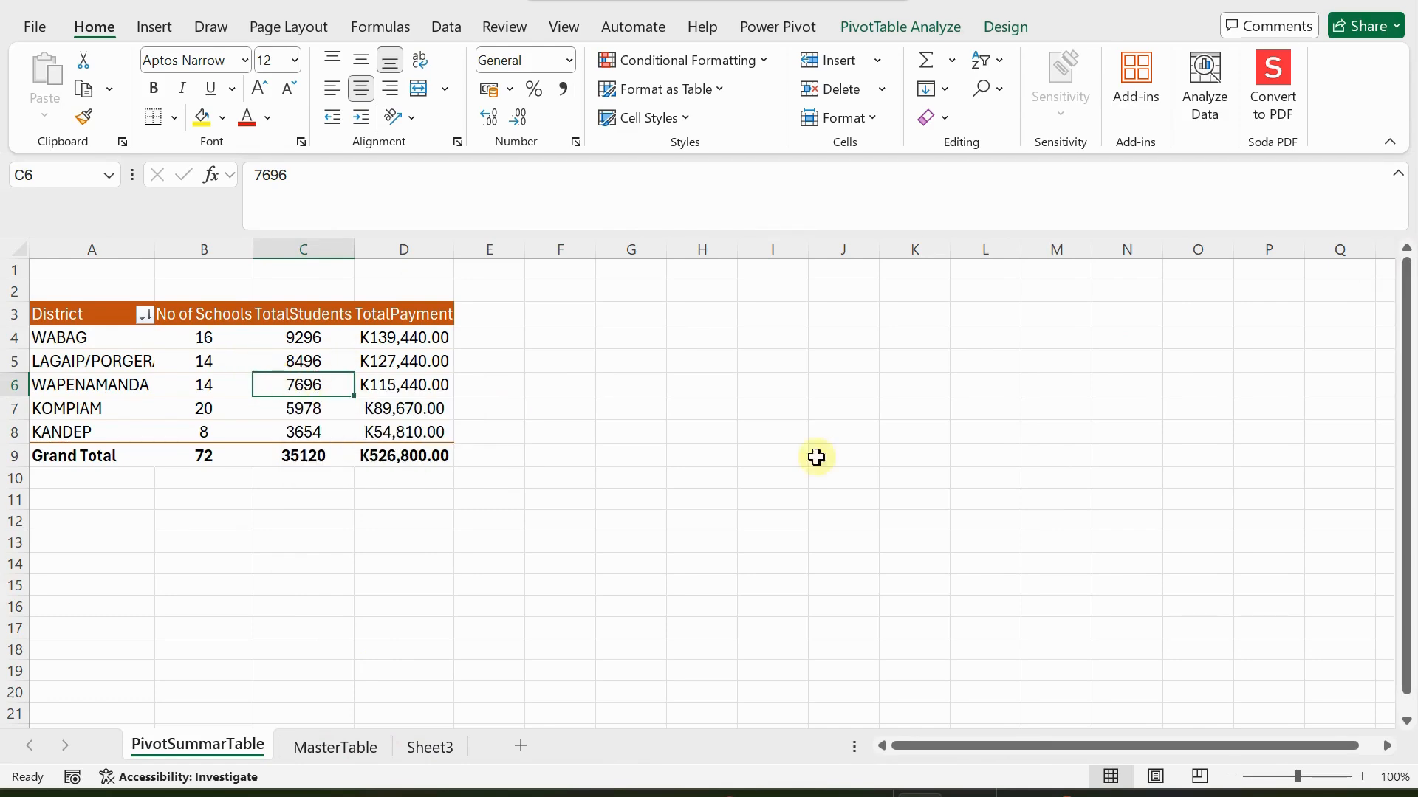
Switch to the Word document and colour the line "Summarize the Table data by Pivot Table" red
left_click(967, 794)
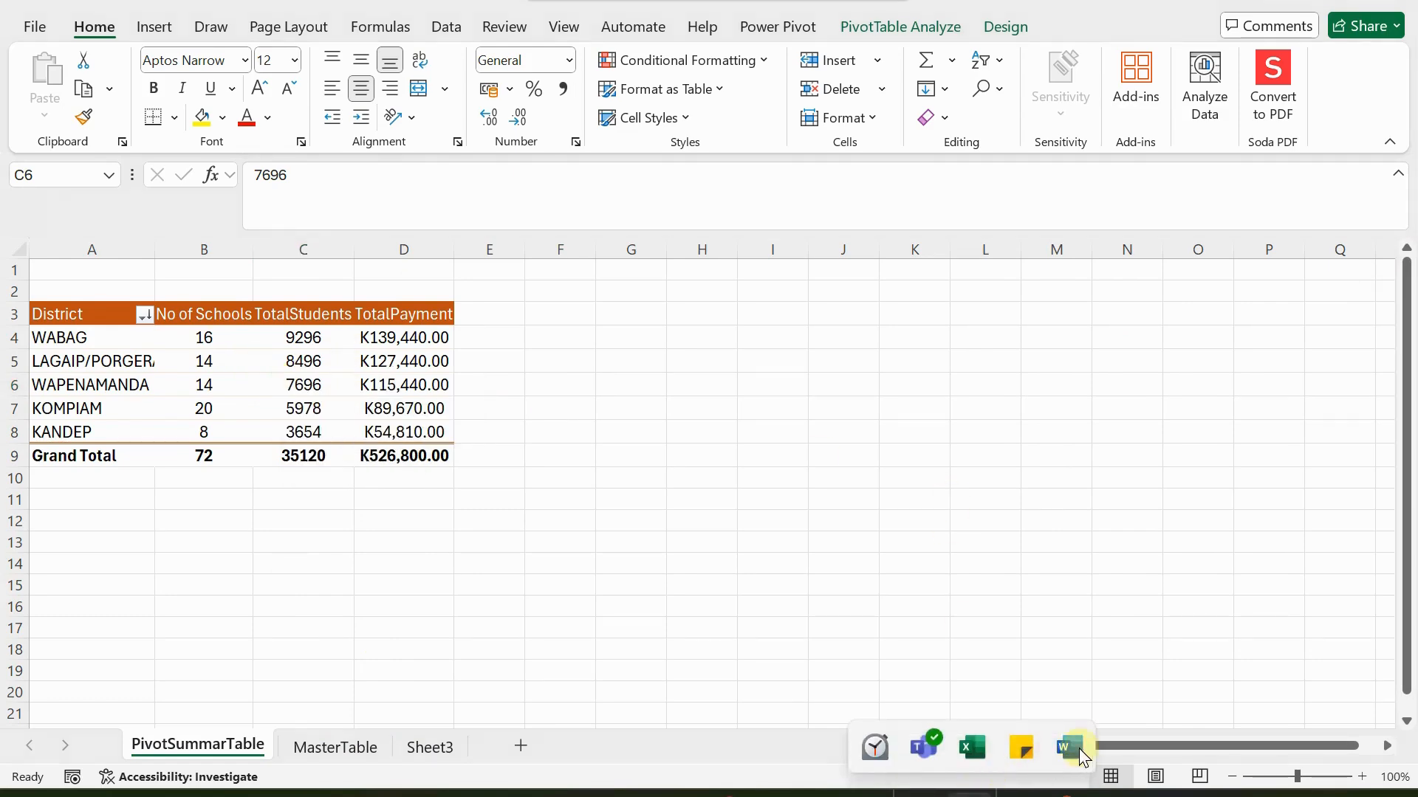
left_click(1067, 748)
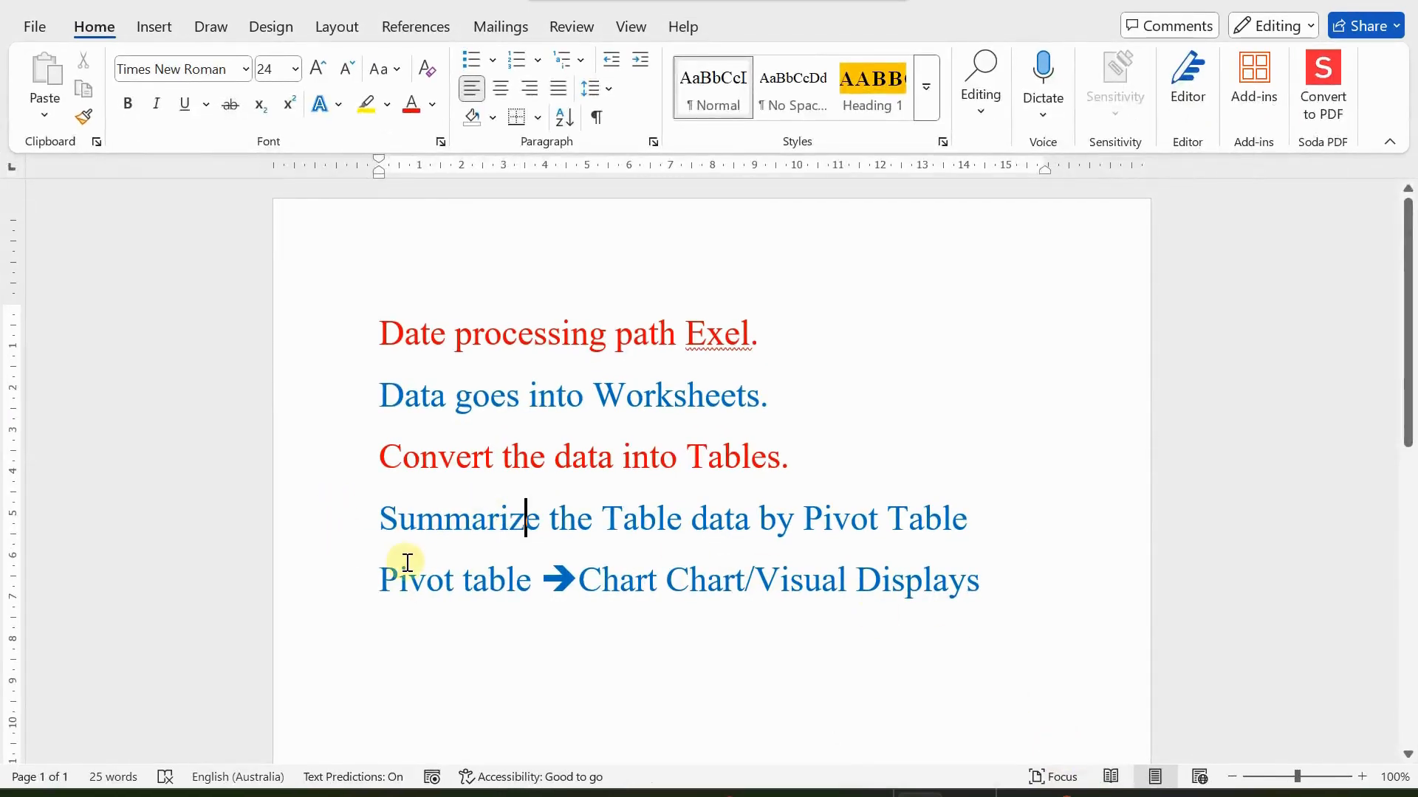
left_click_drag(375, 519, 1031, 512)
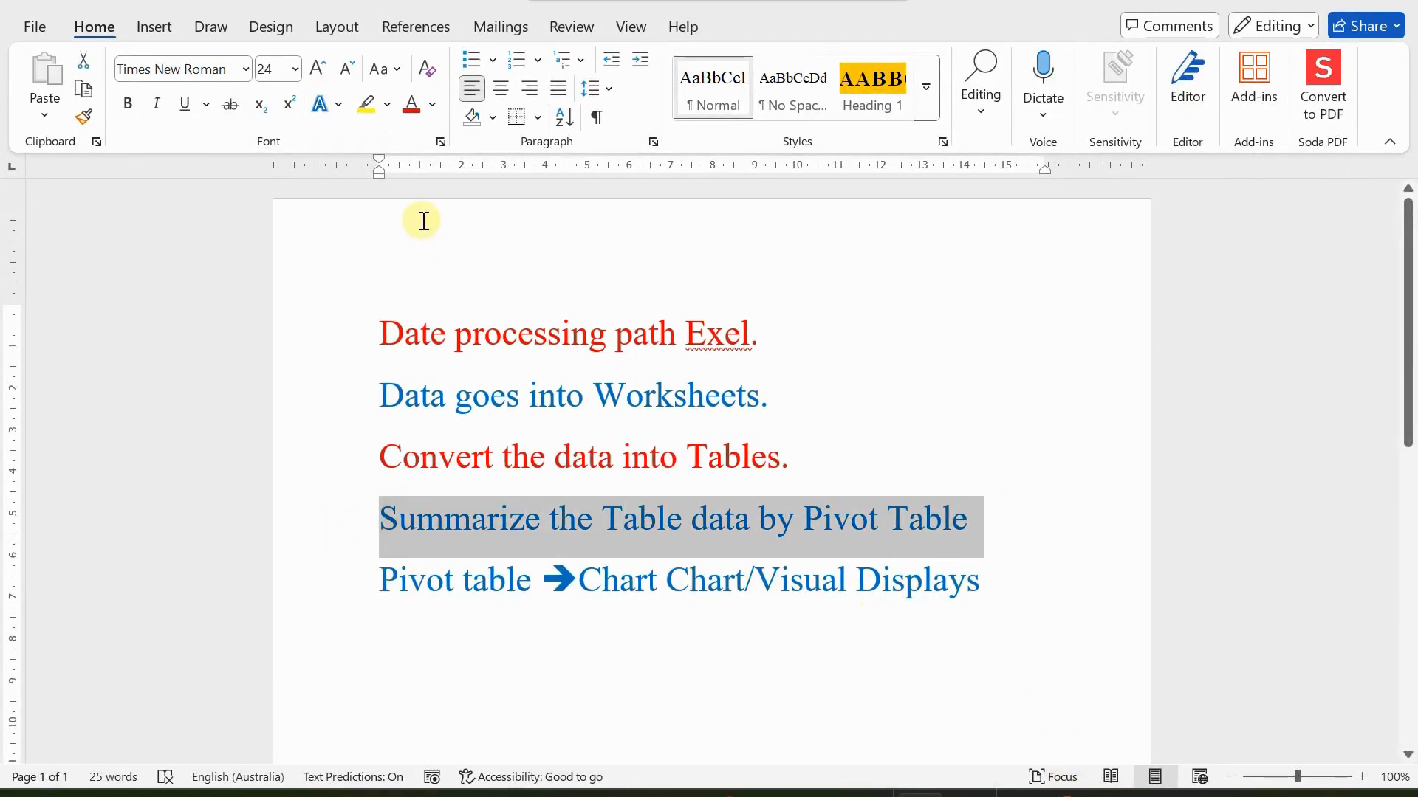
left_click(410, 104)
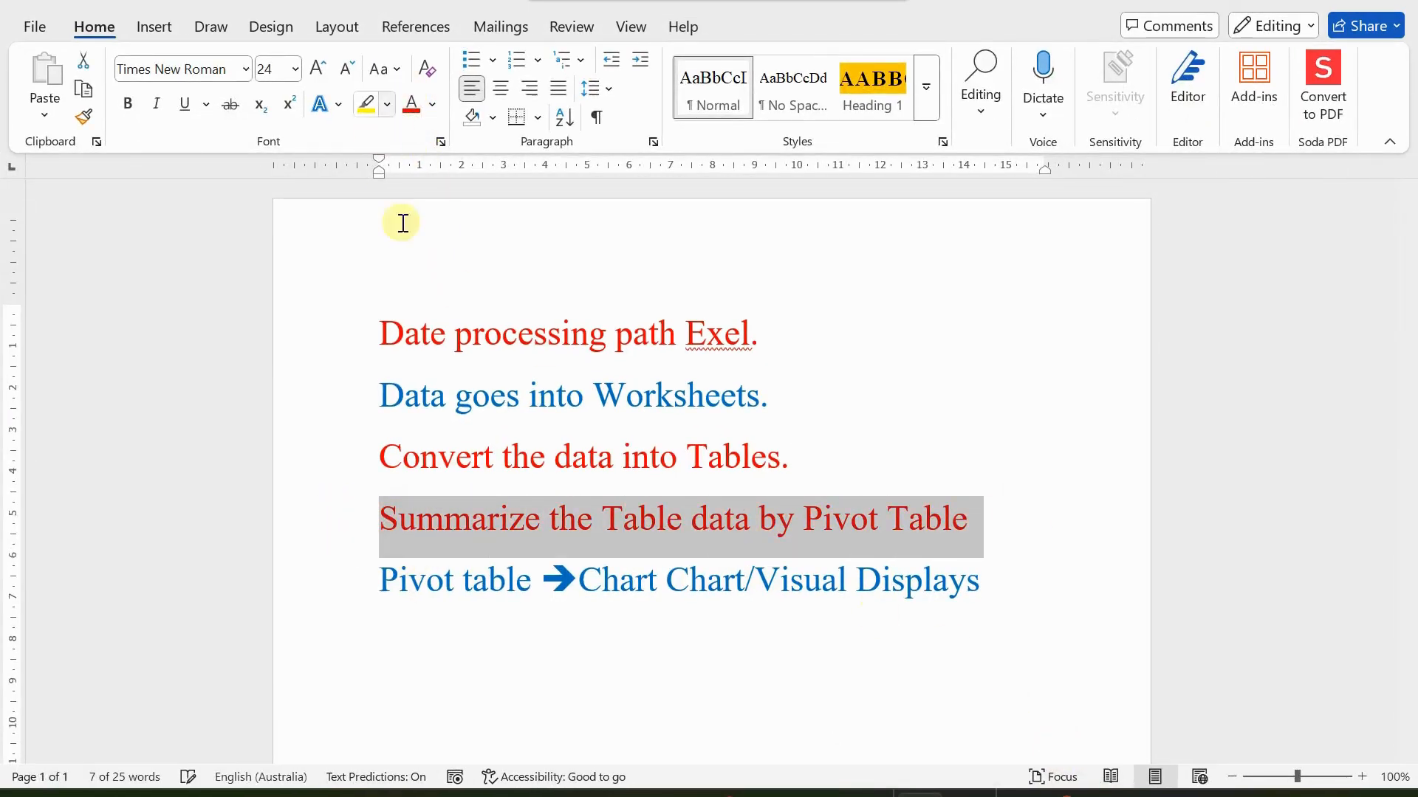
left_click(564, 630)
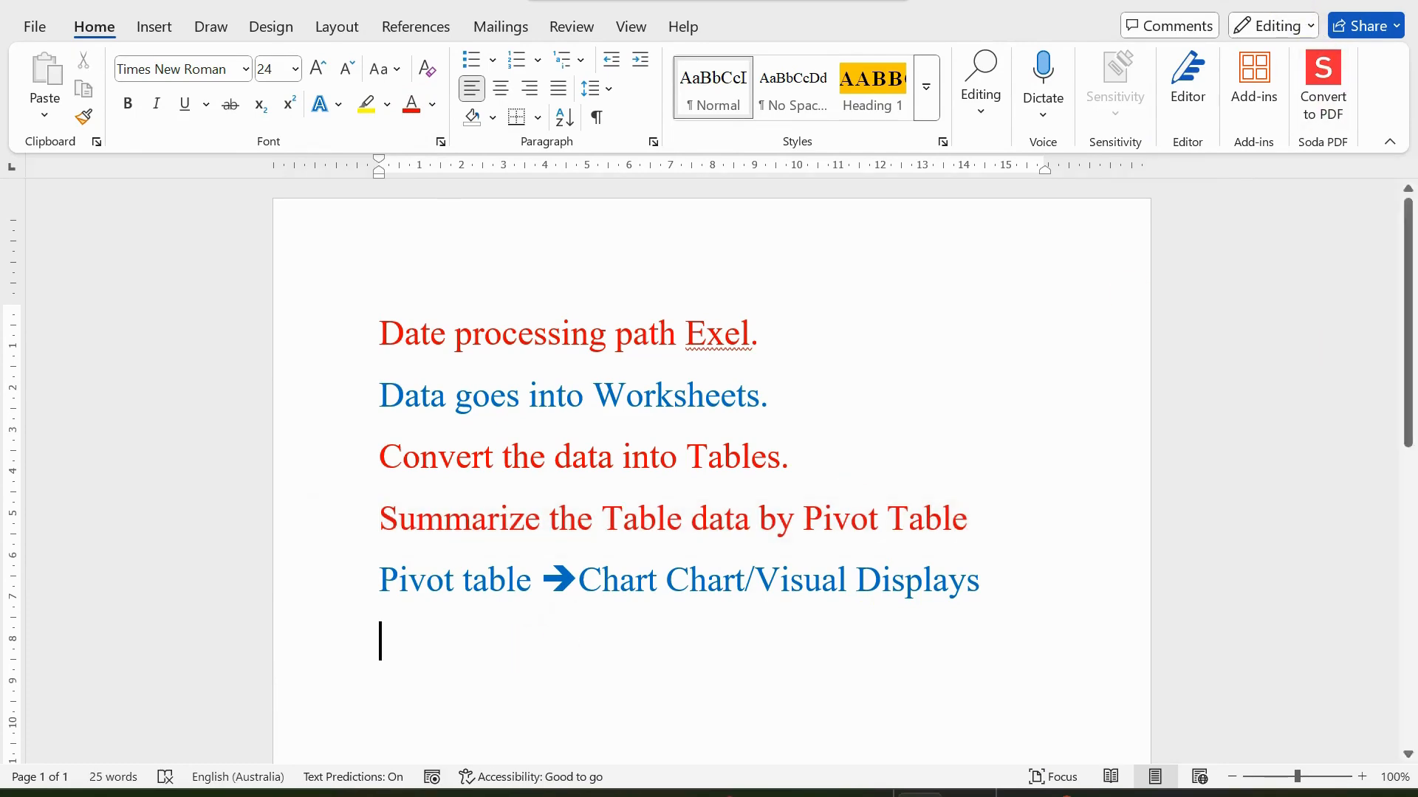
Switch to the Excel workbook and insert a 3-D Clustered Column PivotChart based on the district PivotTable
left_click(1280, 2)
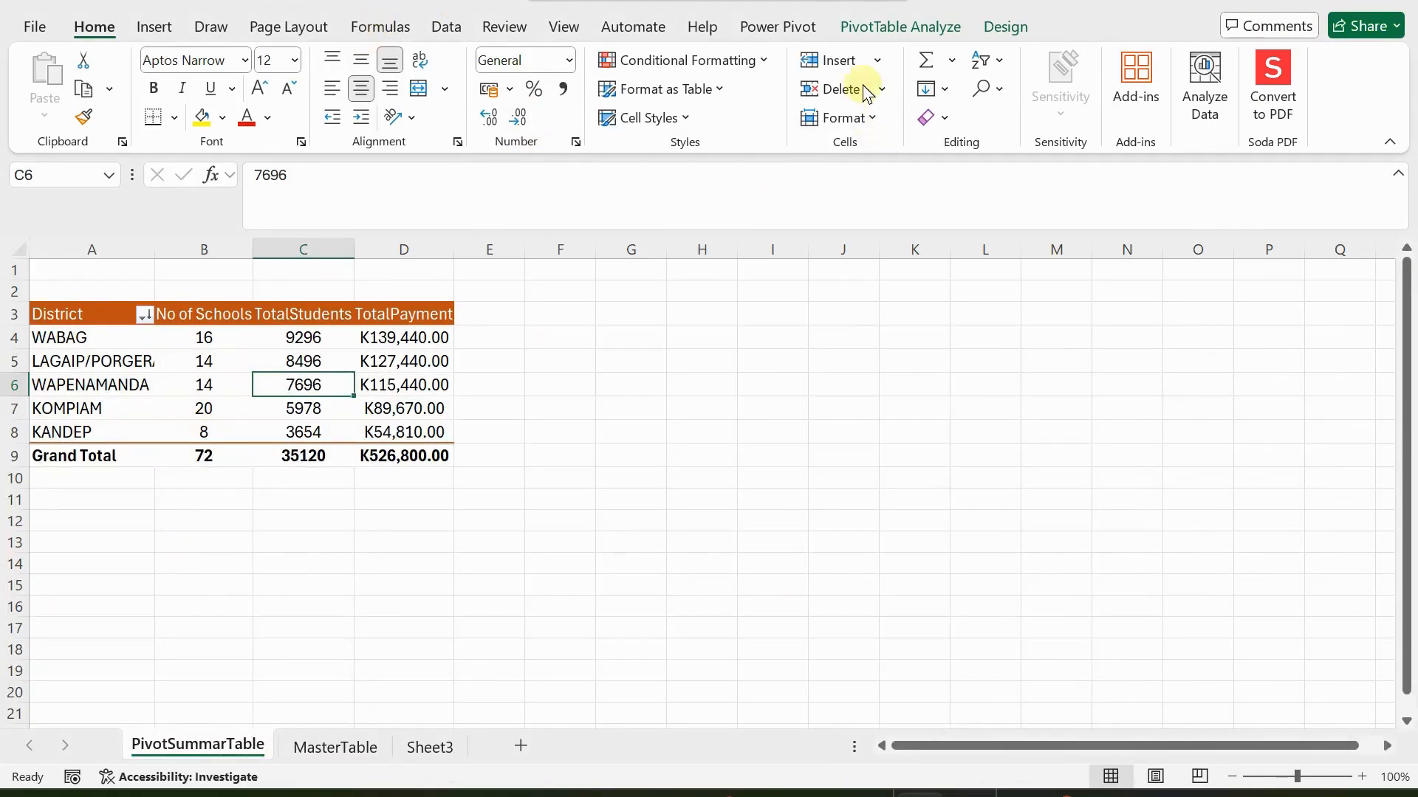
left_click(890, 28)
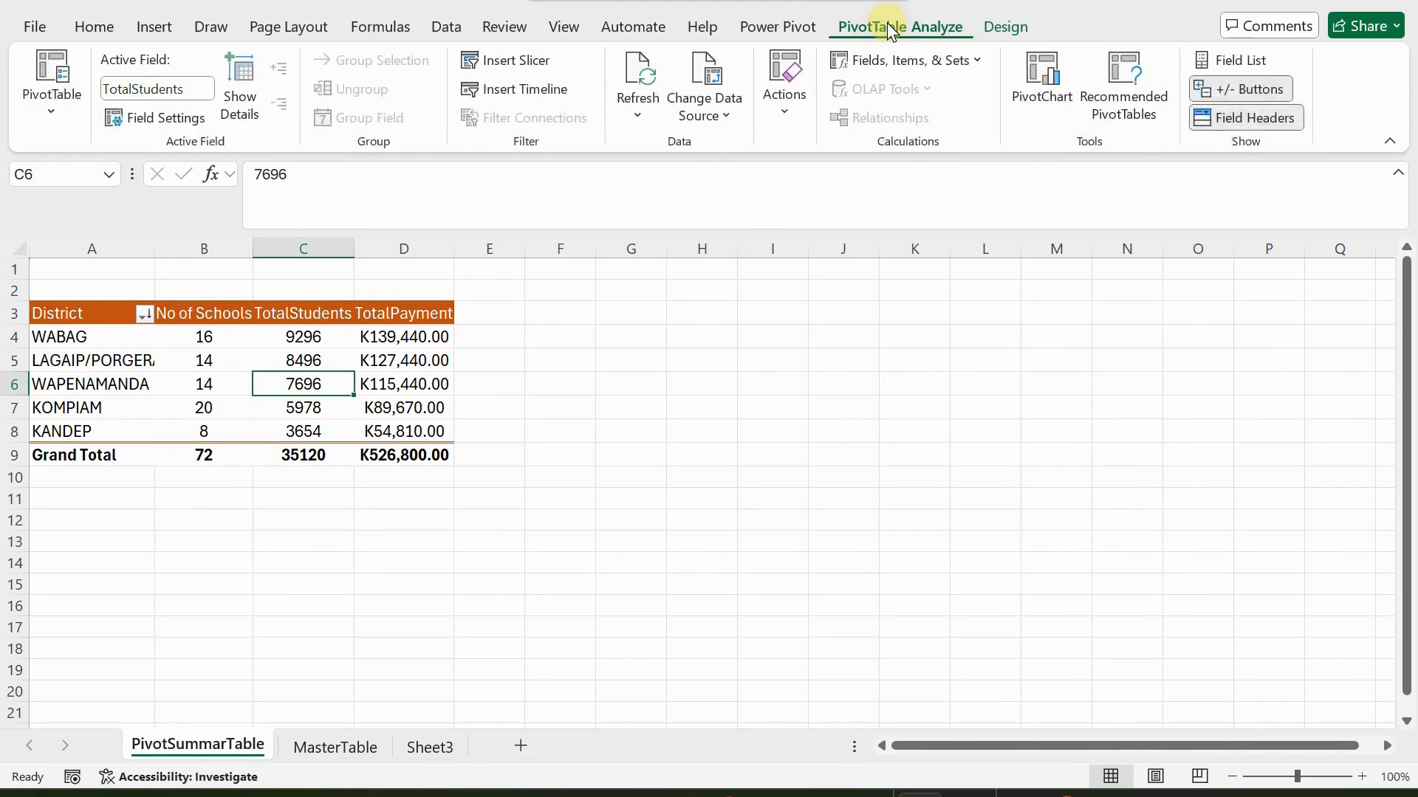
left_click(1044, 82)
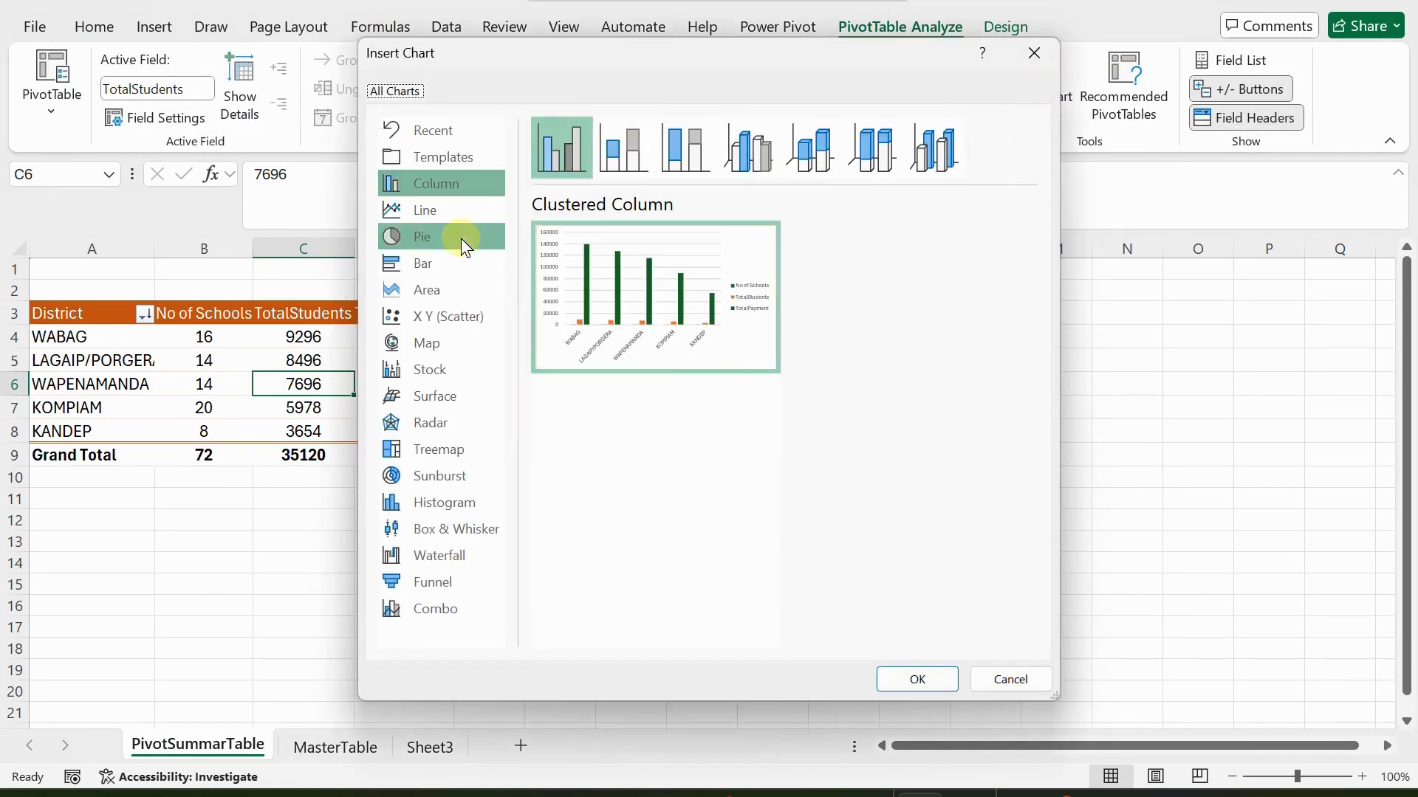
left_click(439, 192)
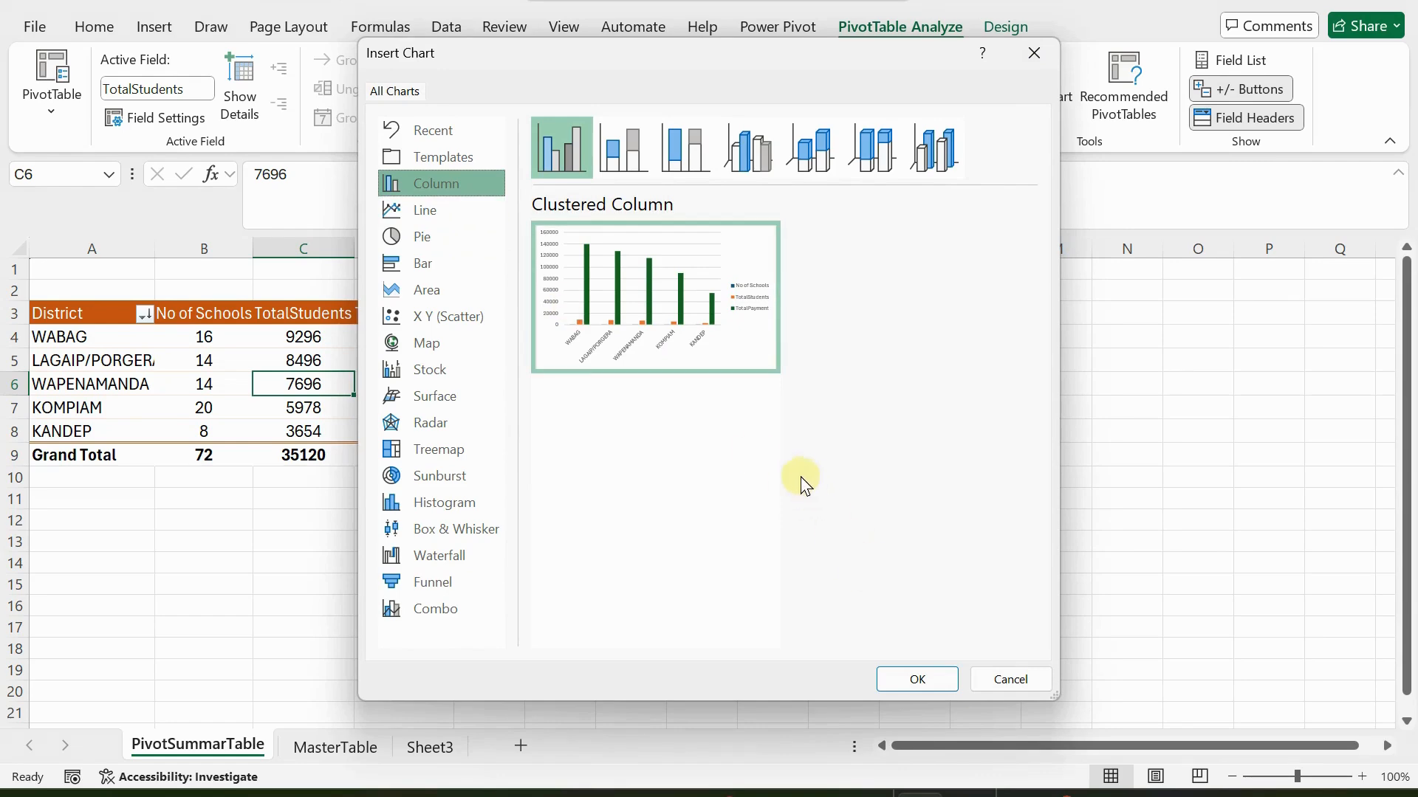
left_click(765, 156)
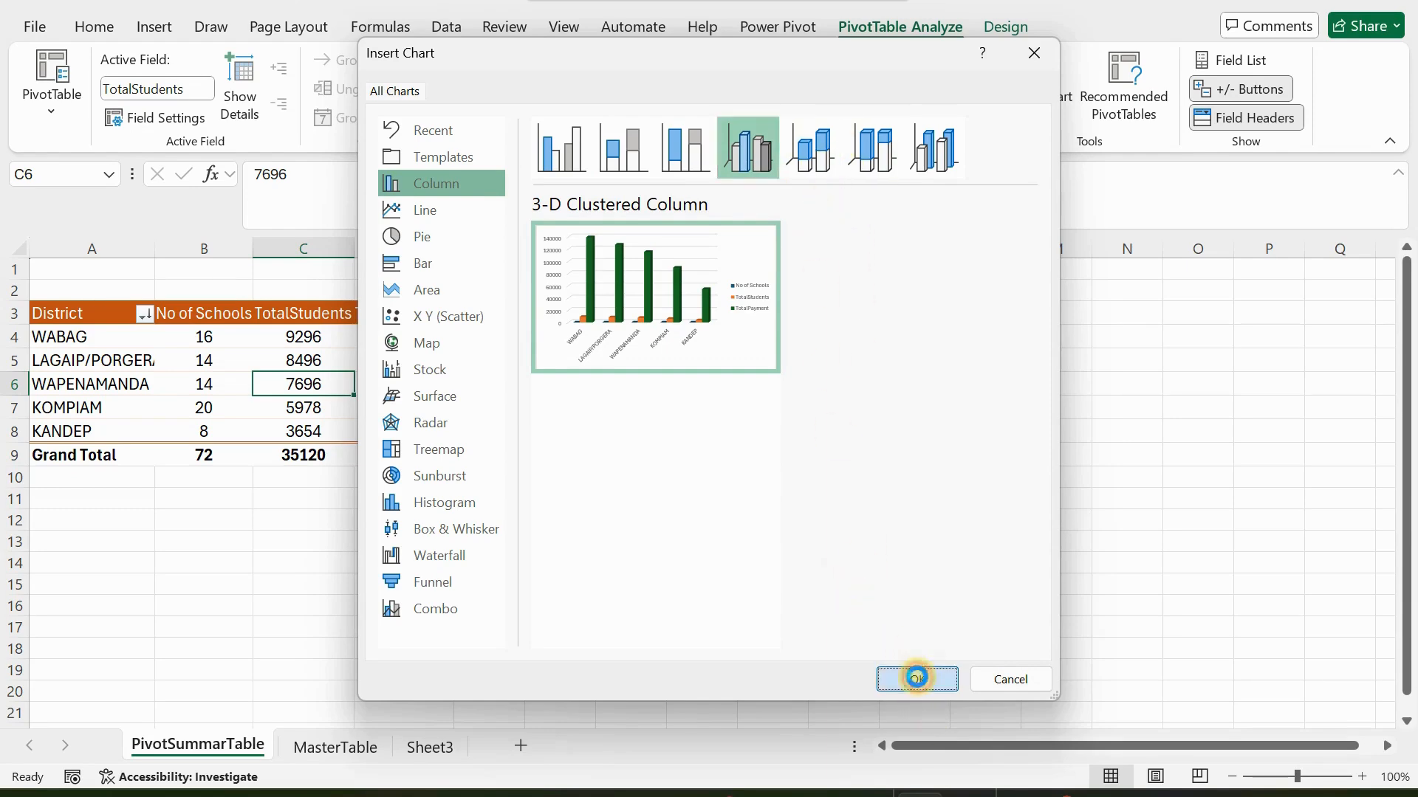
left_click(916, 677)
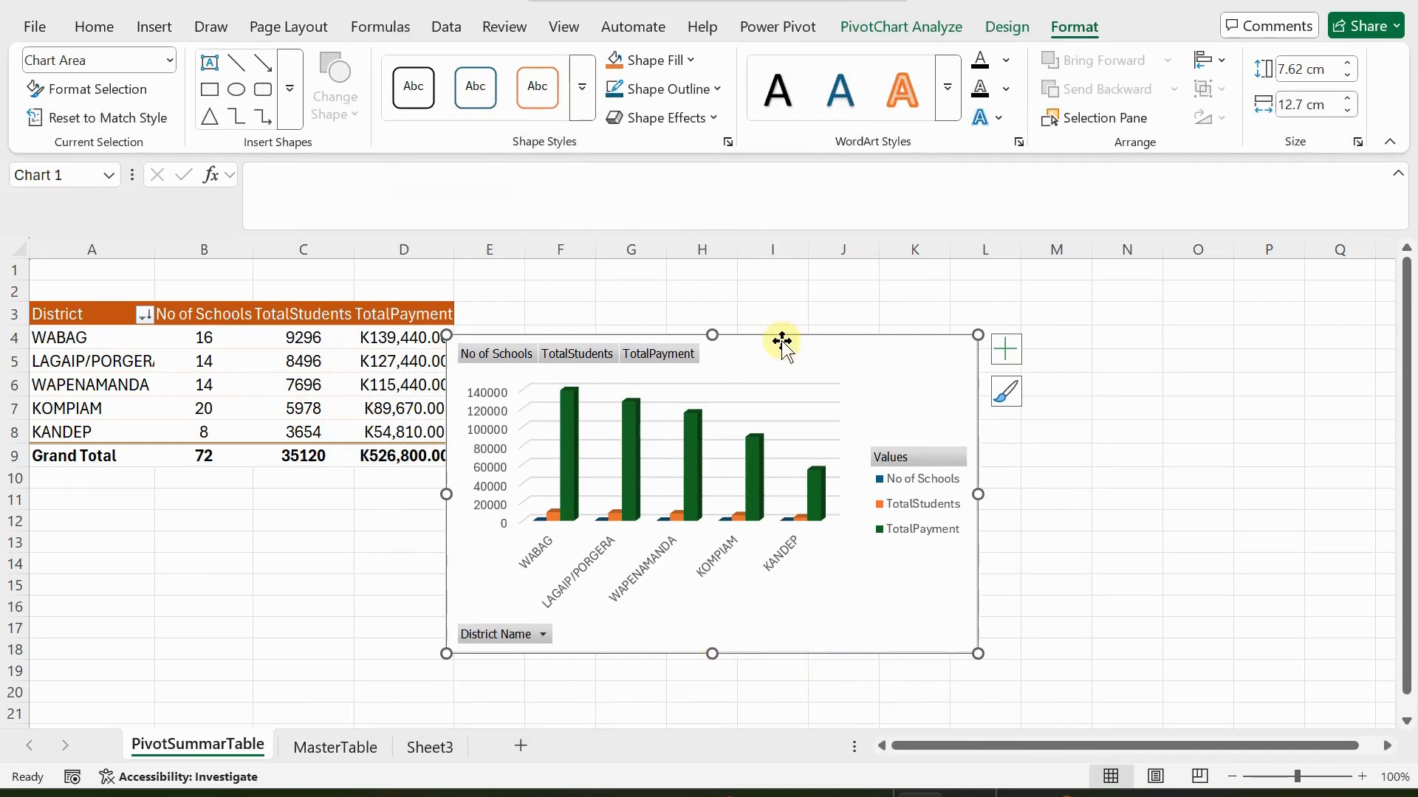
Move the PivotChart clear of the PivotTable, starting at column F, and enlarge it to about 8.33 cm high by 14.28 cm wide
left_click_drag(781, 342, 886, 272)
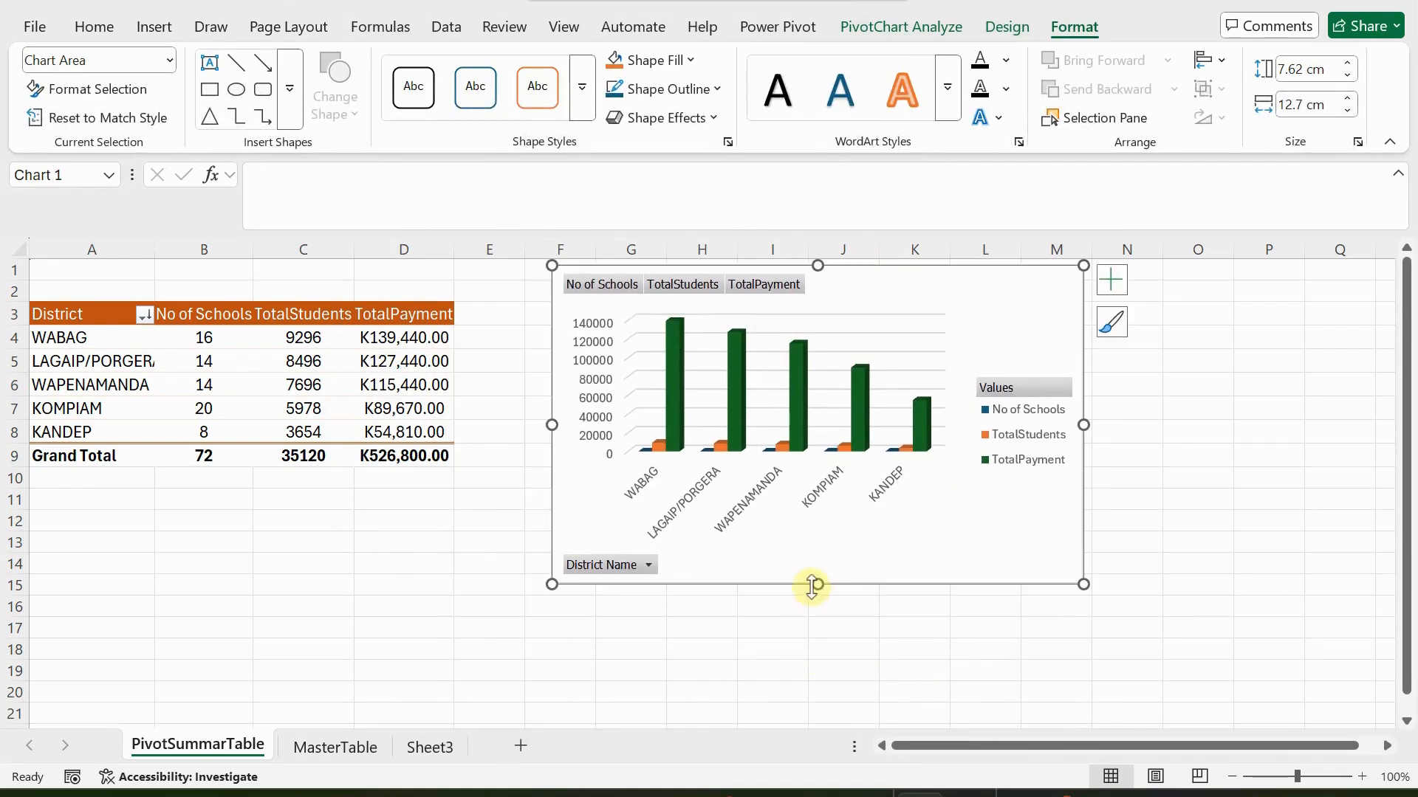
left_click_drag(813, 587, 816, 615)
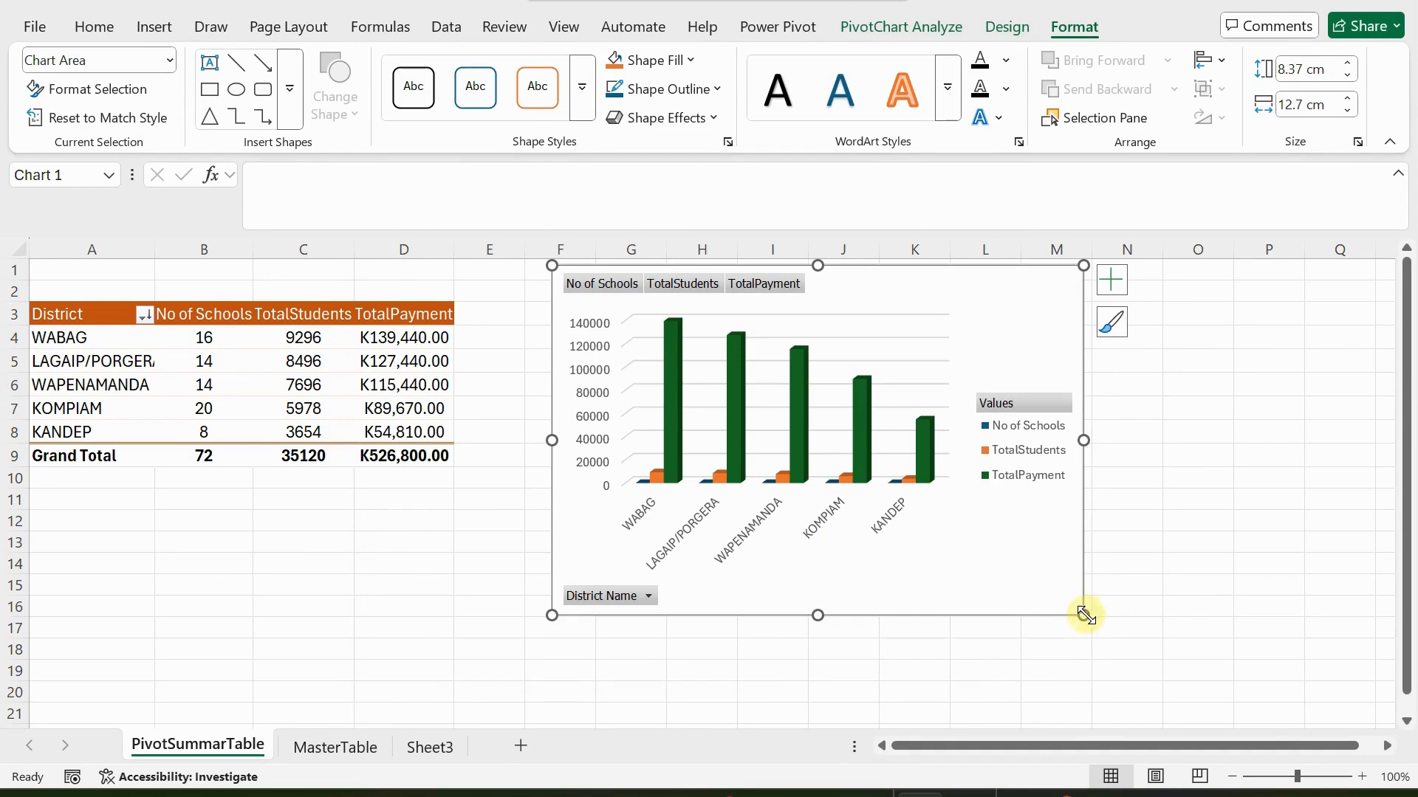
left_click_drag(1084, 615, 1149, 614)
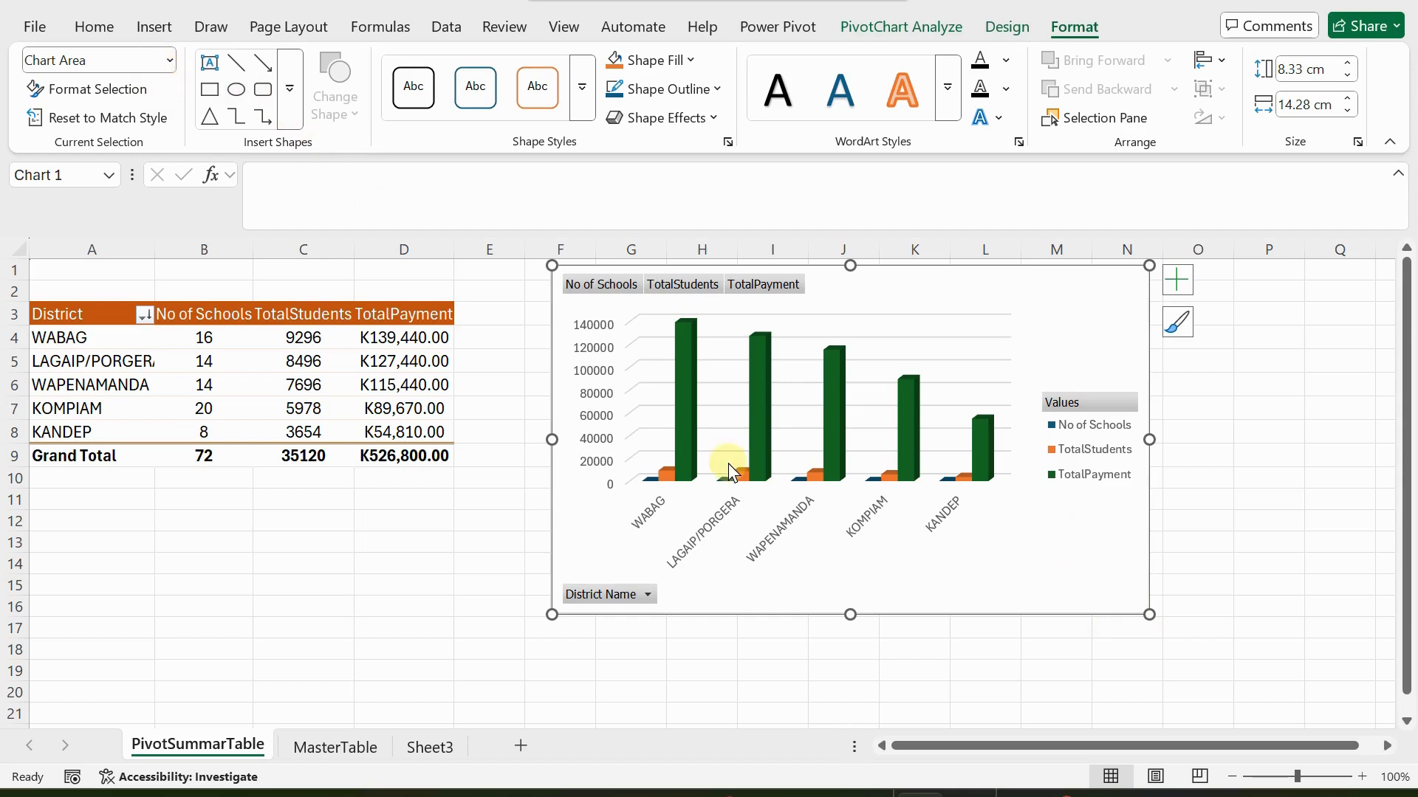
Make the PivotChart's vertical axis labels bold with font size 11
left_click(593, 338)
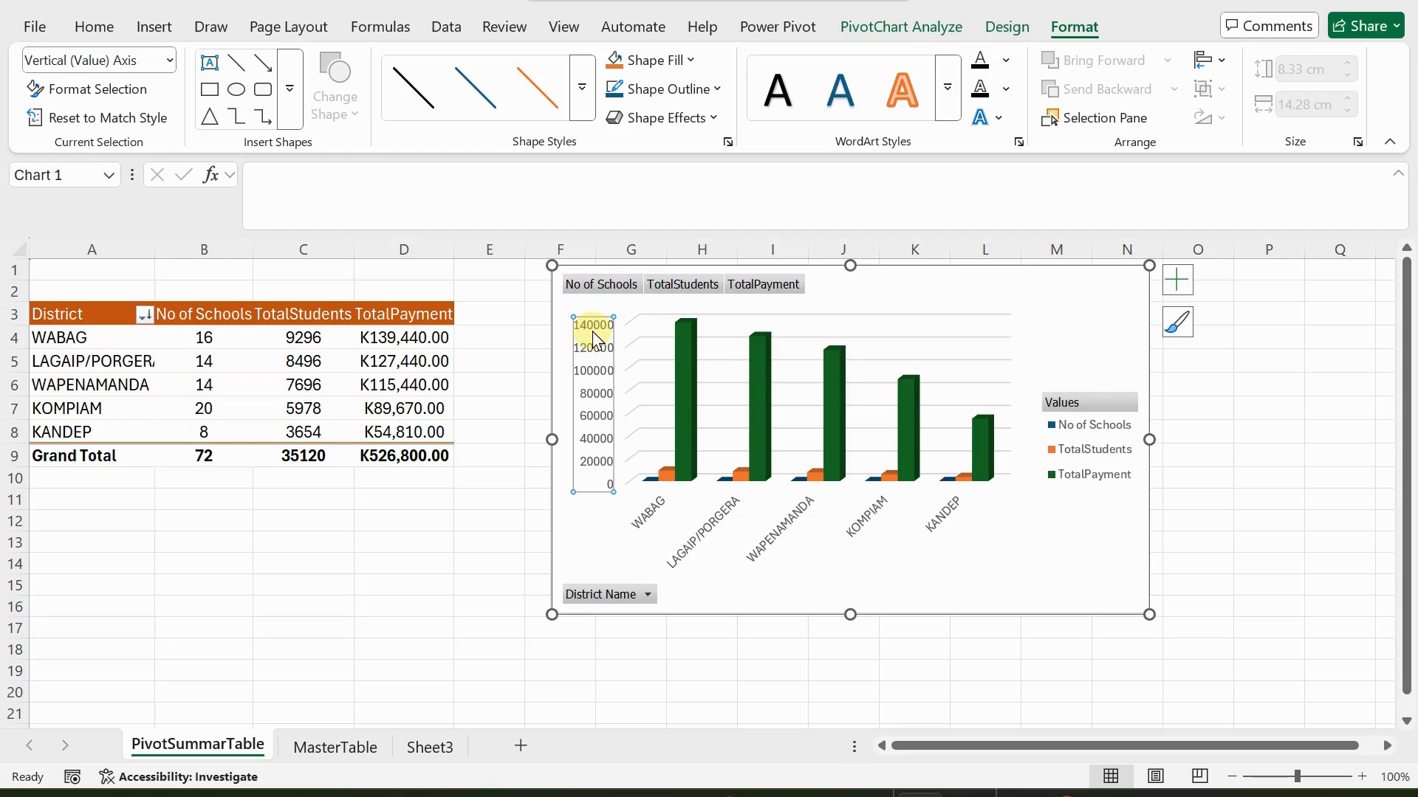
right_click(595, 339)
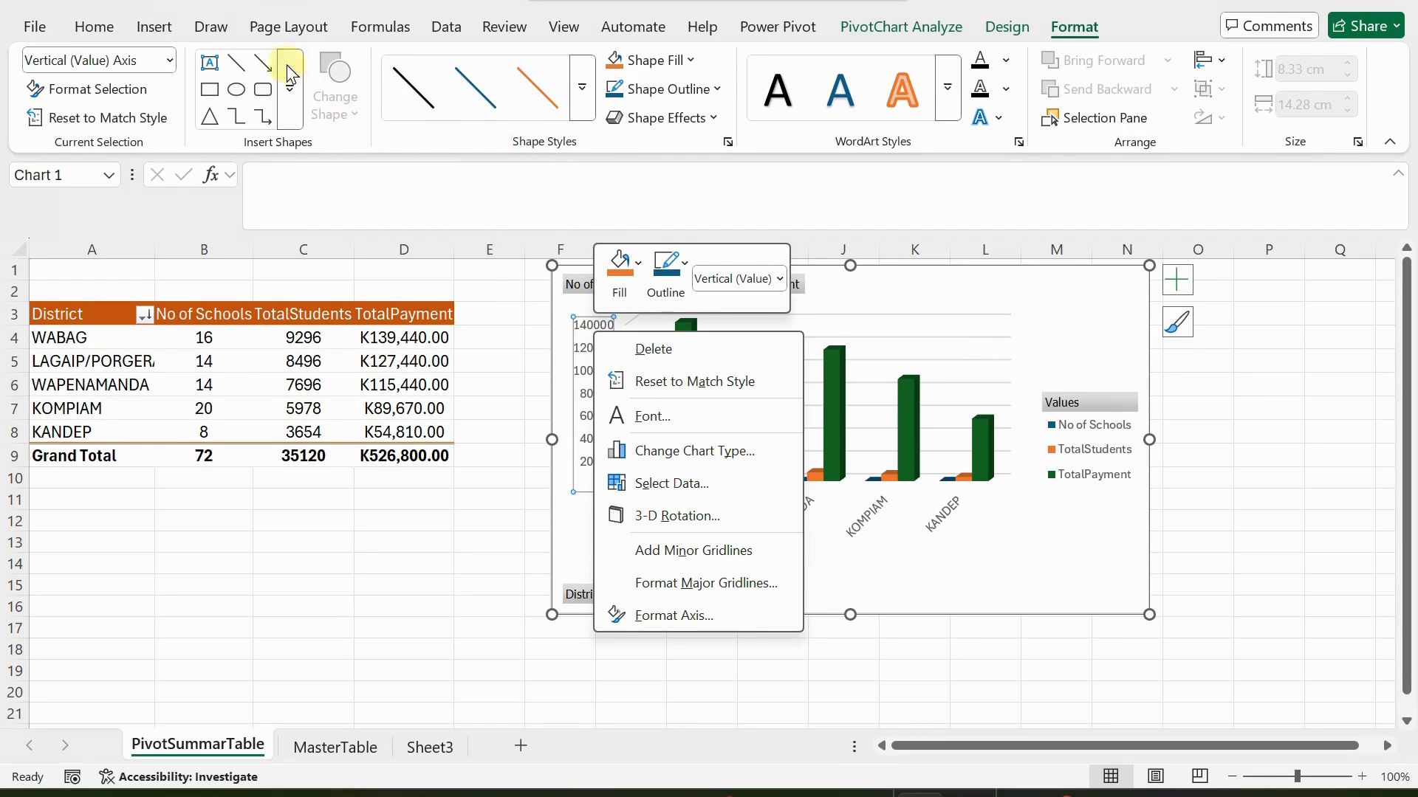
left_click(96, 34)
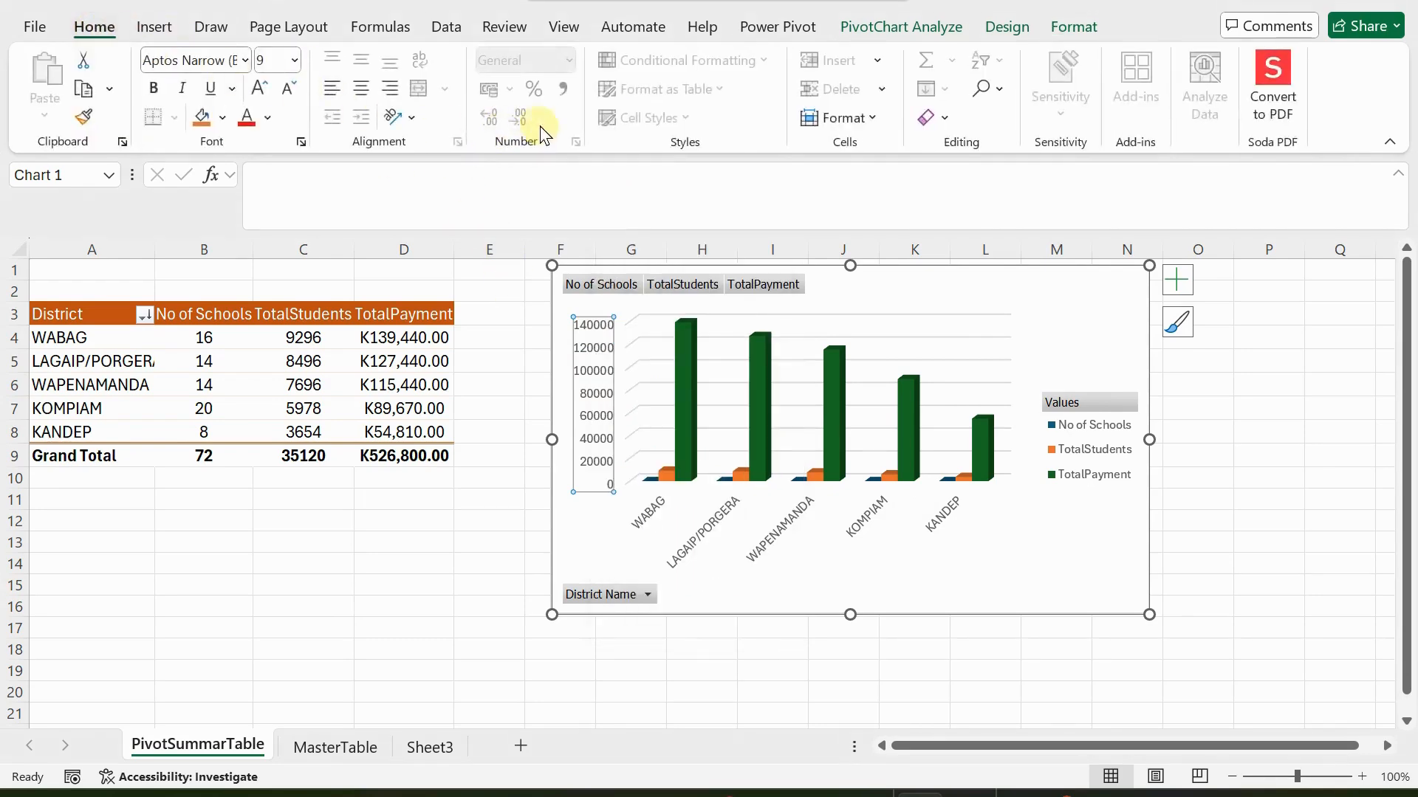
left_click(155, 89)
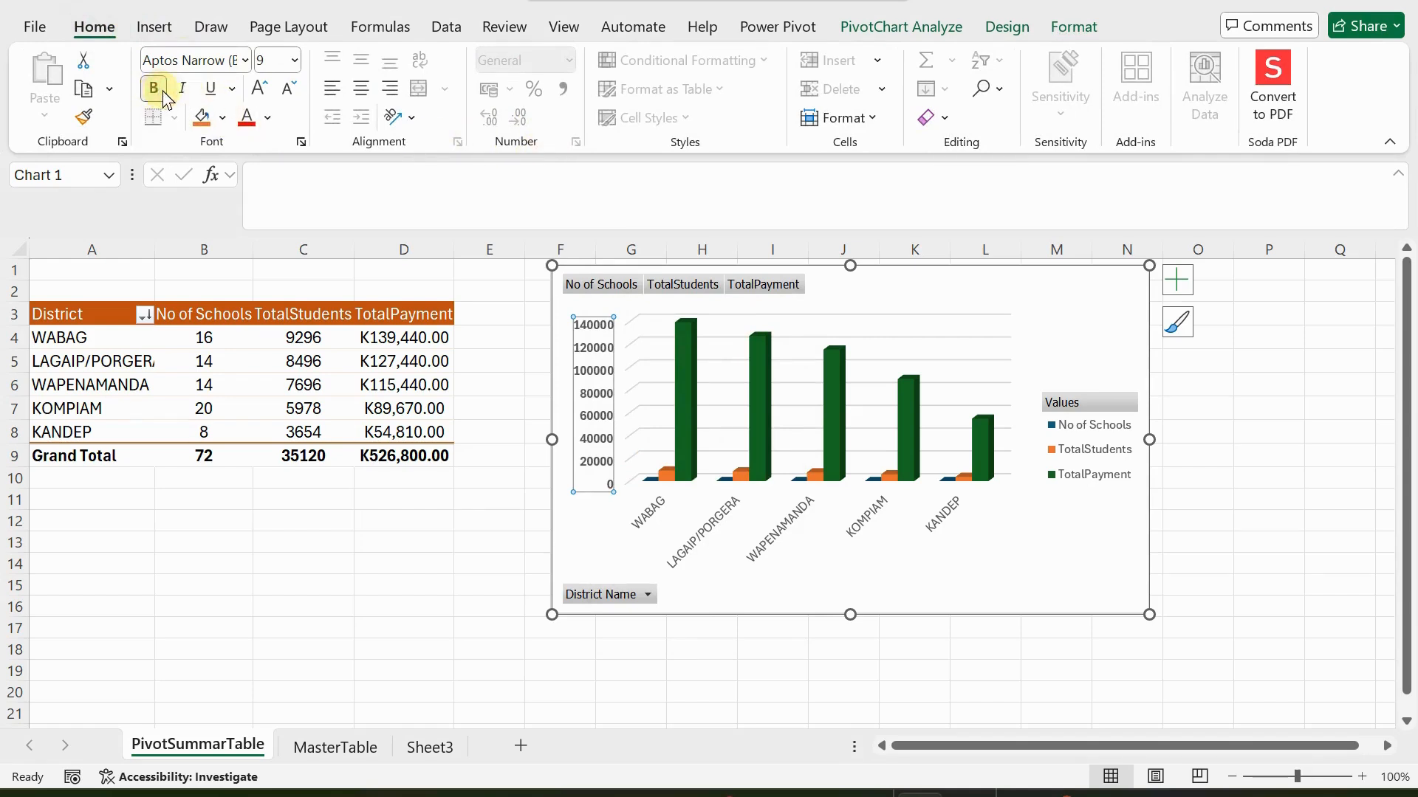
left_click(293, 68)
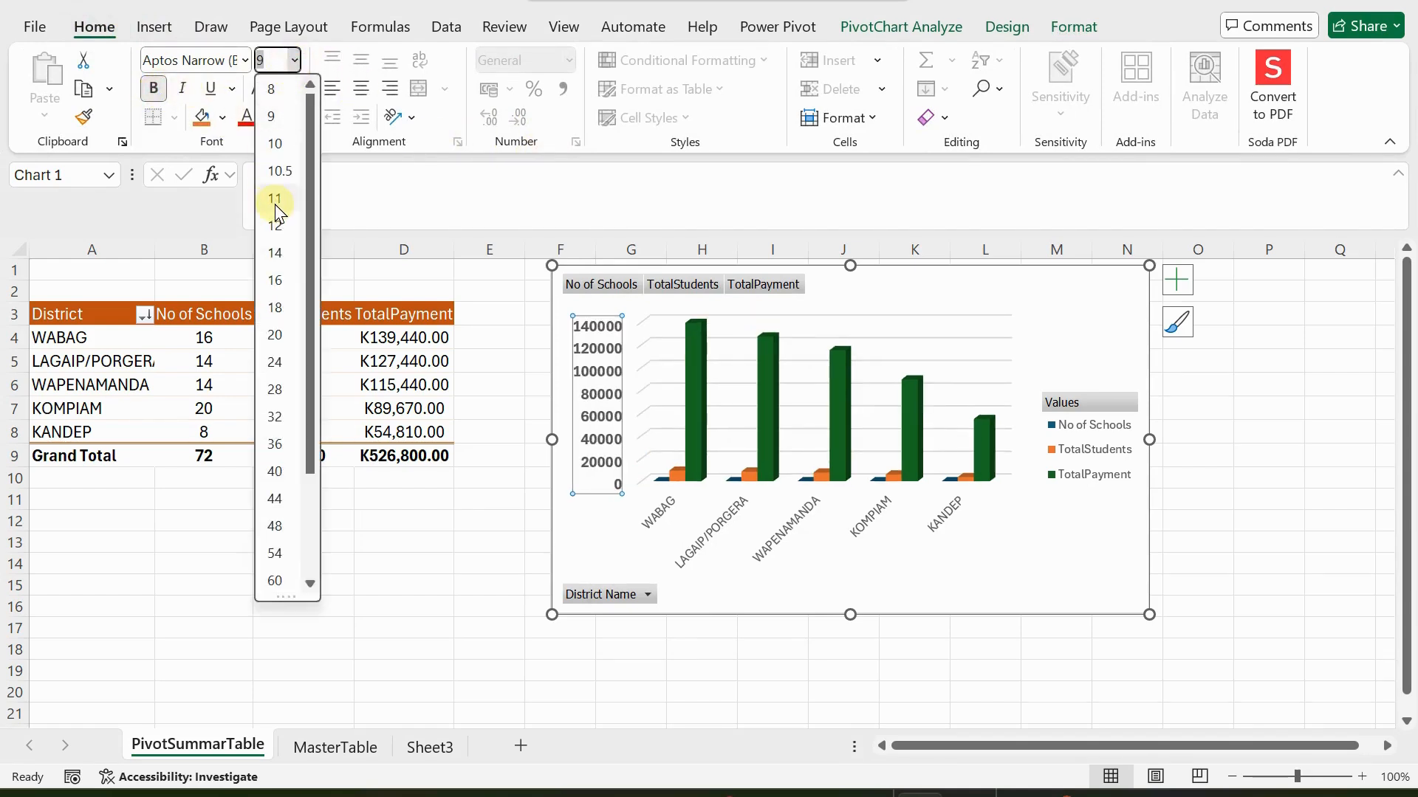
left_click(278, 198)
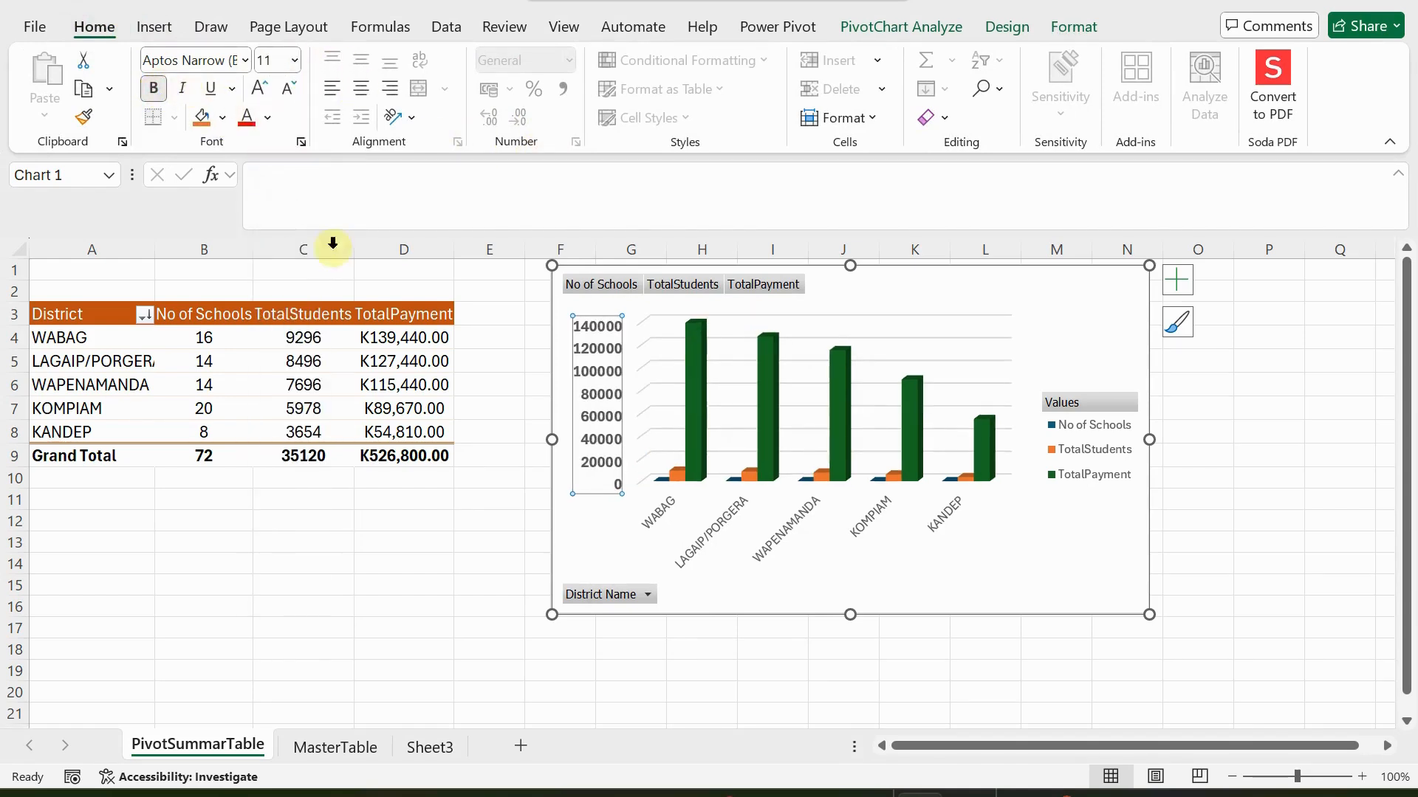
left_click(465, 585)
left_click(596, 359)
right_click(595, 363)
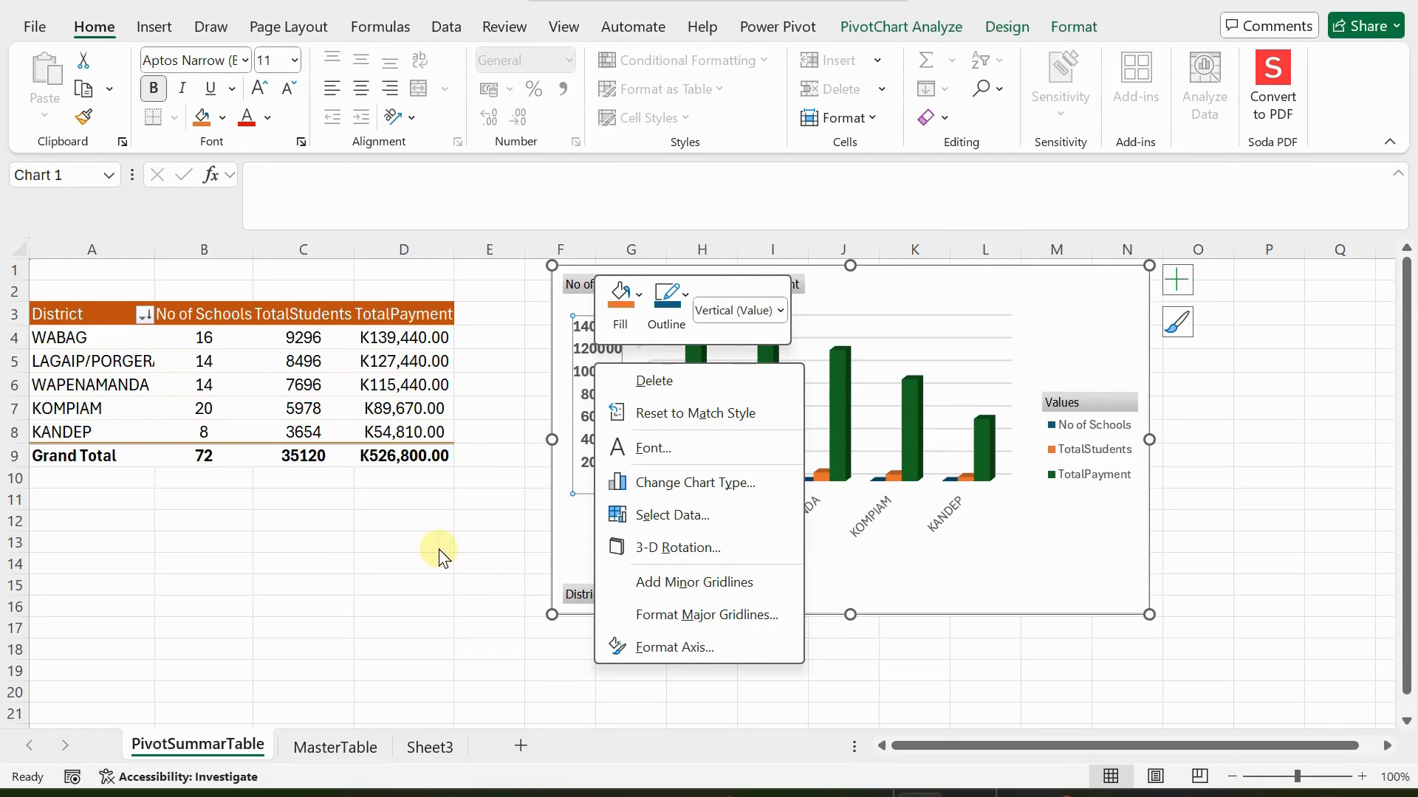
left_click(584, 432)
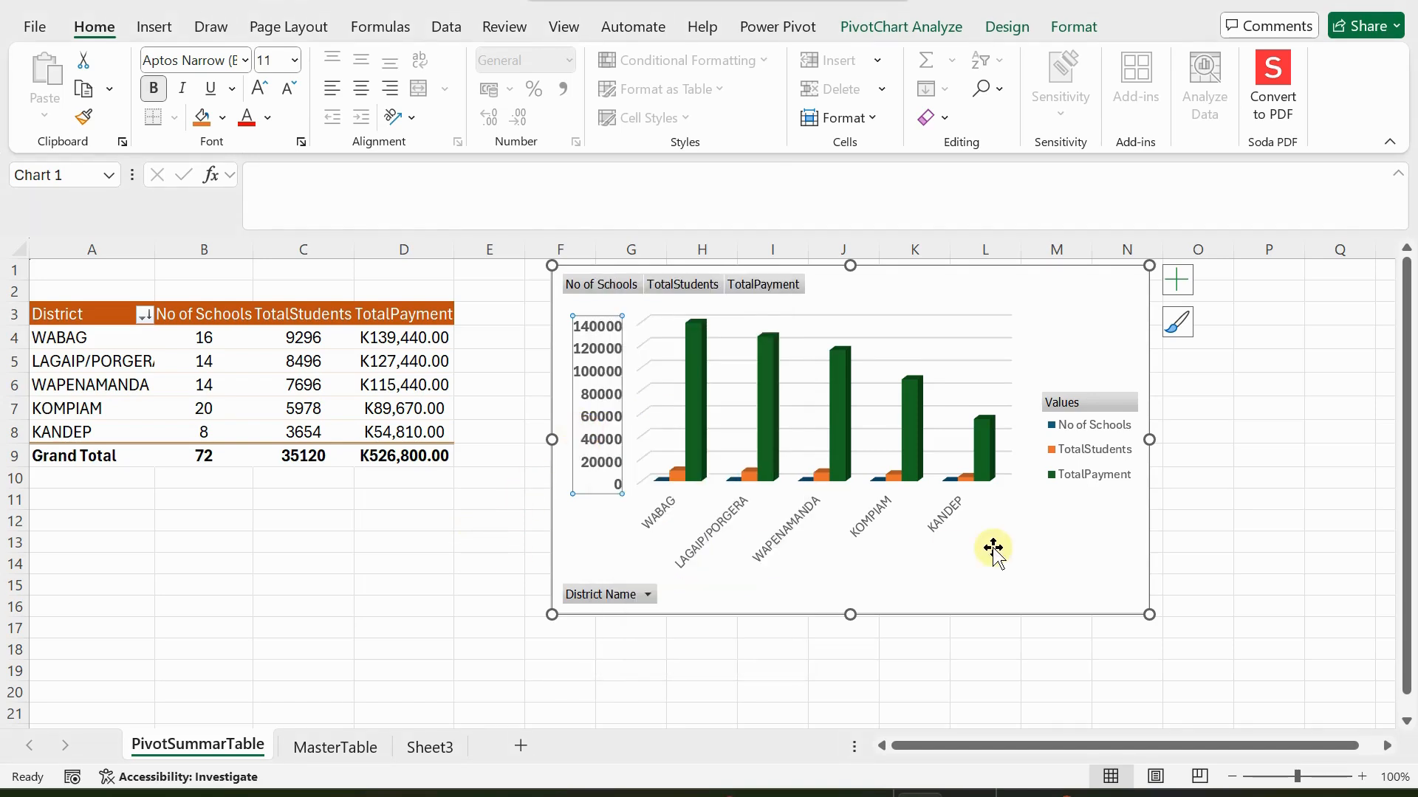
Apply the quick layout with a chart title, vertical axis title and data table to the PivotChart, and enlarge the chart
left_click_drag(851, 616, 853, 647)
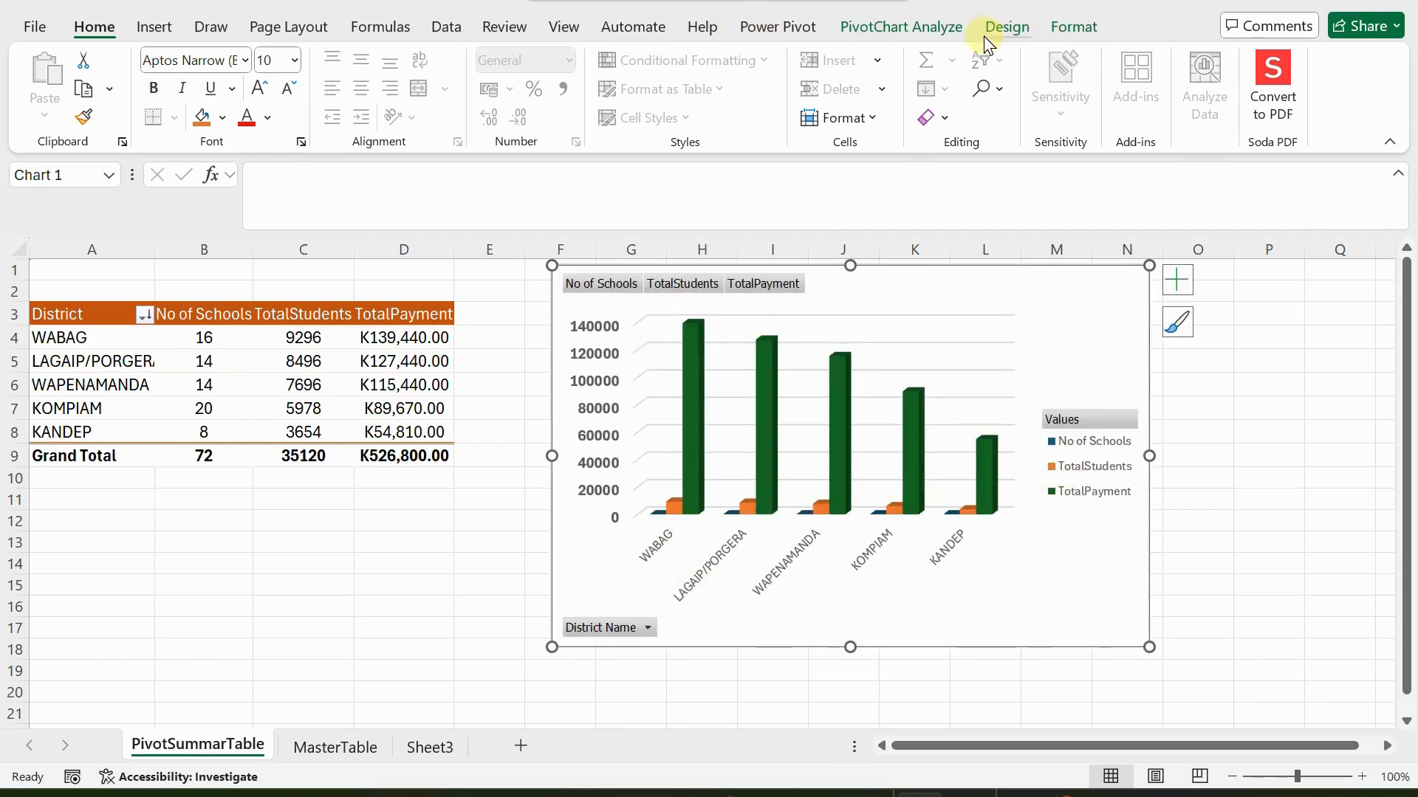
left_click(1071, 28)
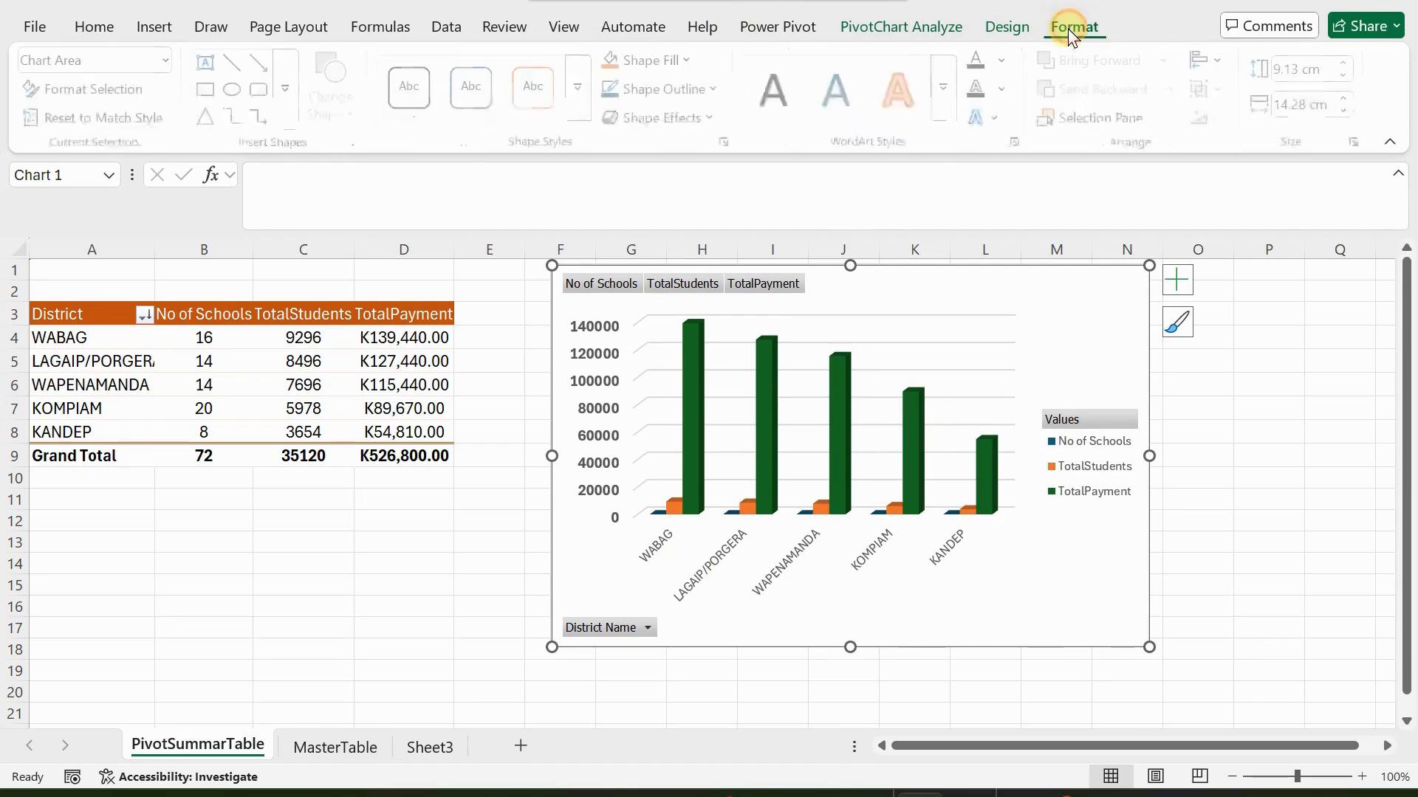
left_click(1006, 26)
left_click(117, 104)
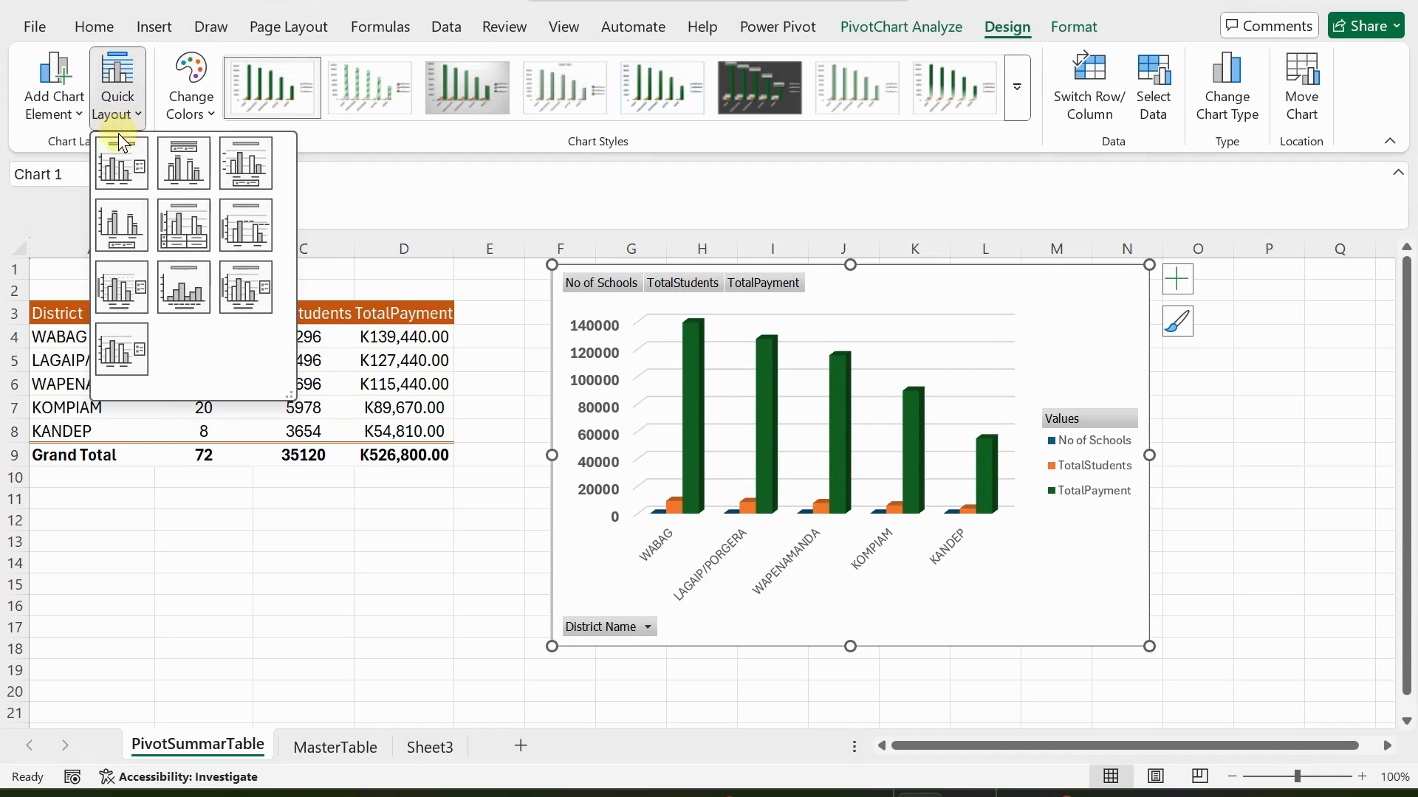
left_click(175, 237)
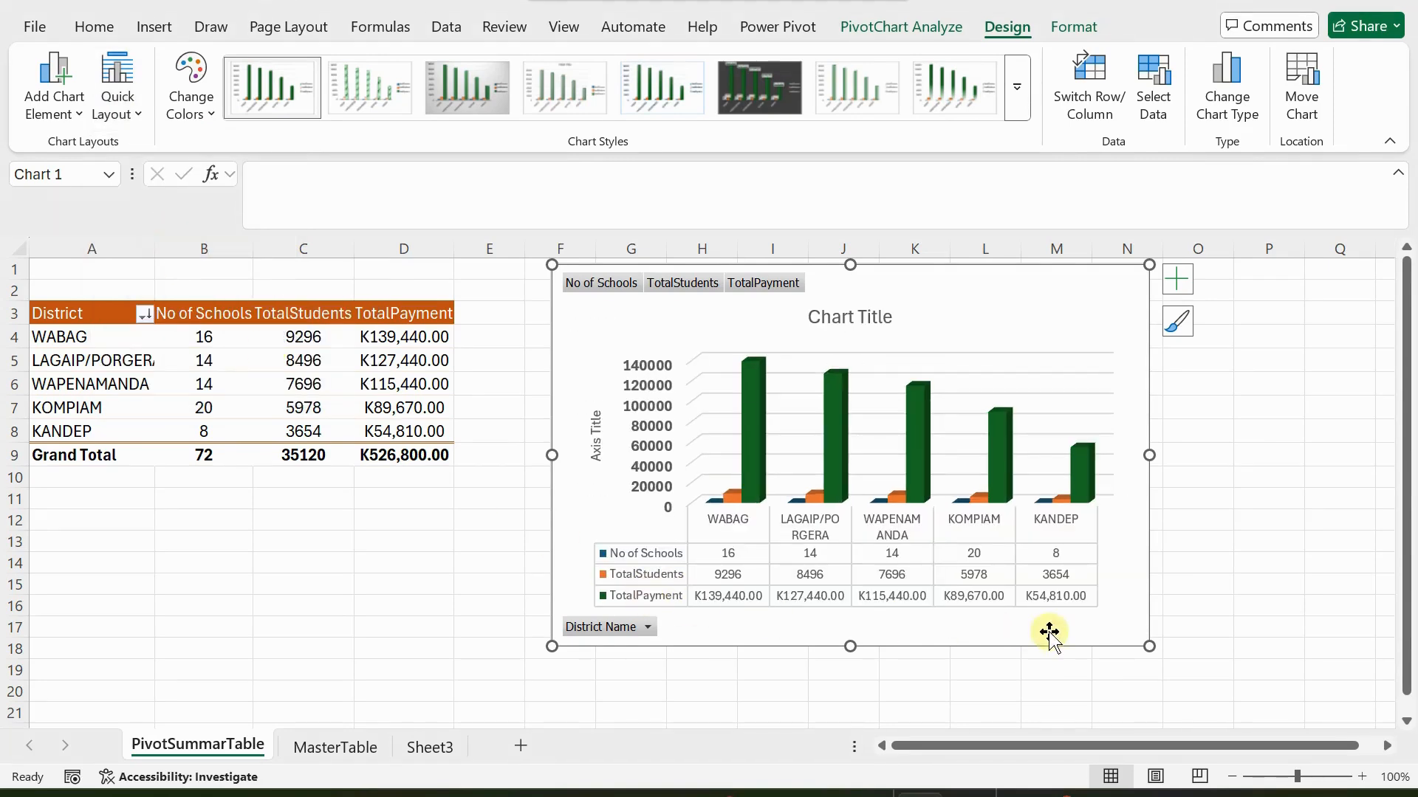
left_click_drag(1149, 646, 1224, 674)
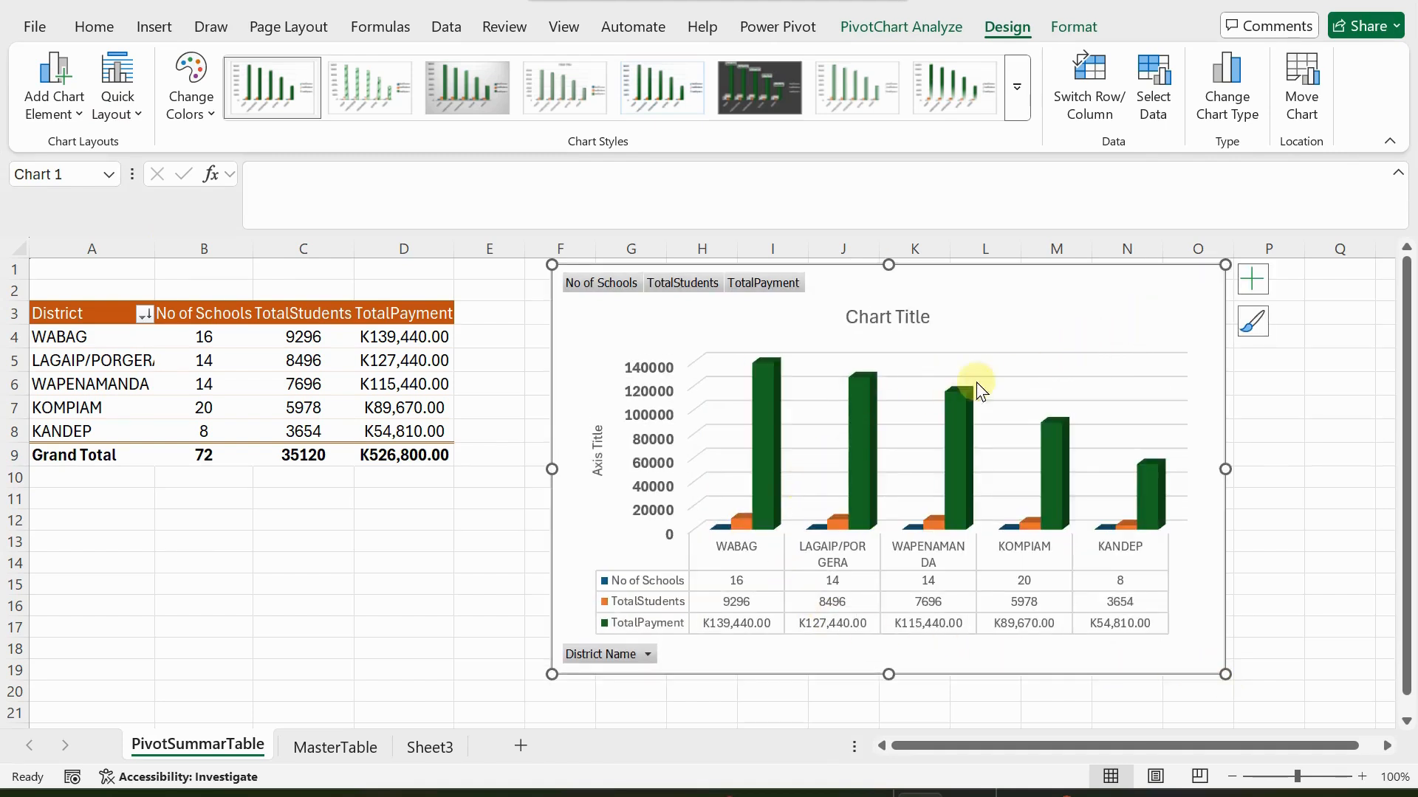
left_click(897, 320)
key("Delete")
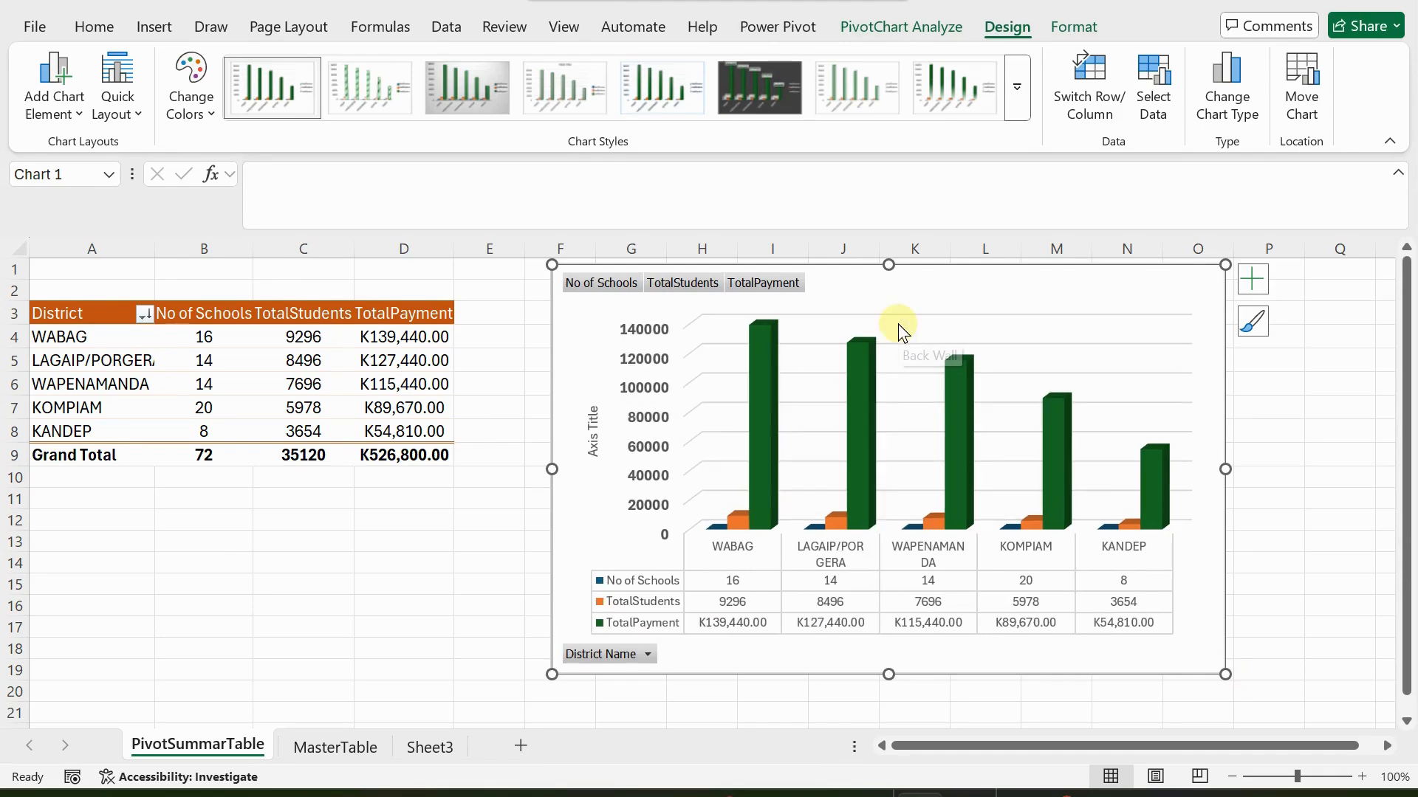
key("ctrl+z")
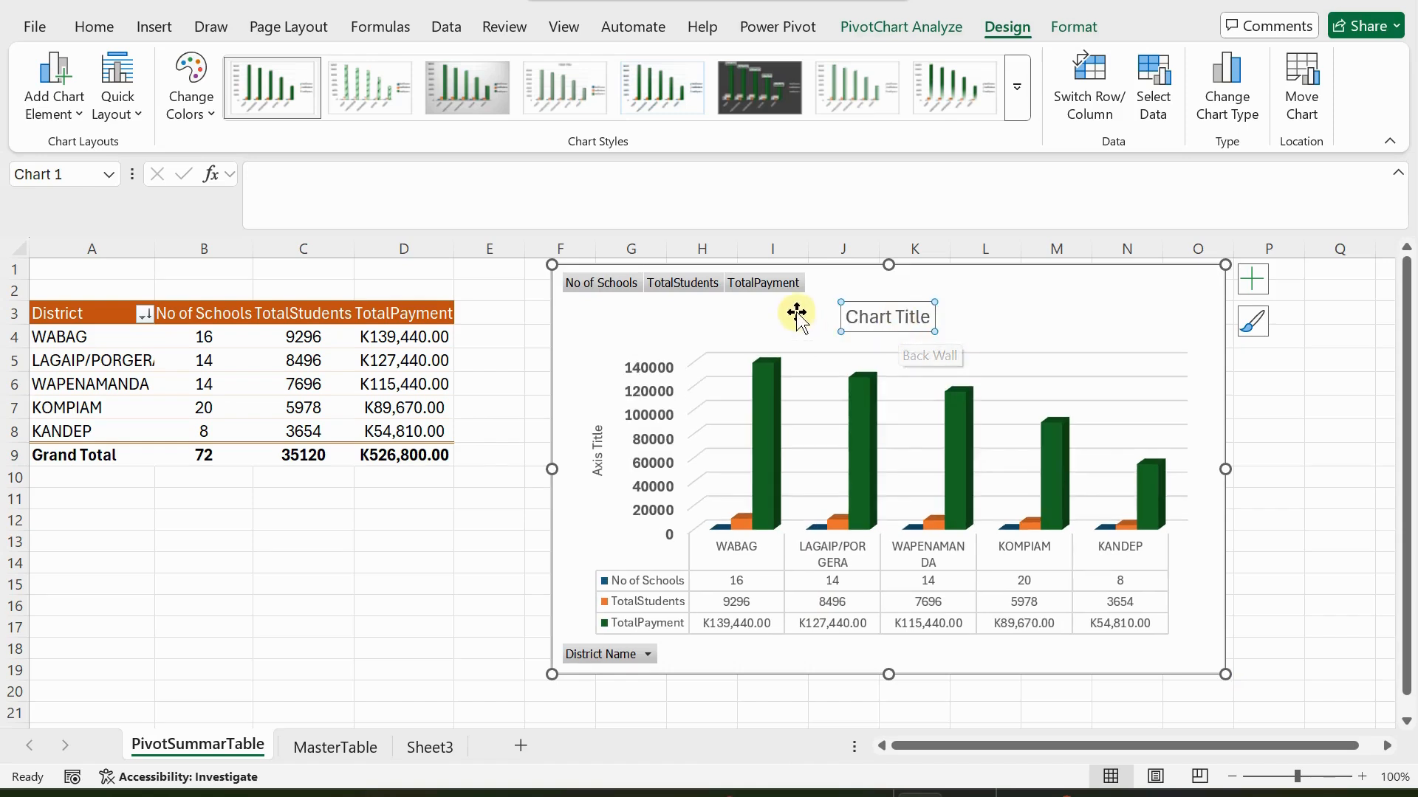
Replace the placeholder chart title with "Free Education Fees Paid BY Education for 4th Qtr 2024"
left_click(852, 315)
key("Delete")
key("Delete")
key("Delete")
key("Delete")
key("Delete")
key("Delete")
key("Delete")
key("Delete")
key("Delete")
key("Delete")
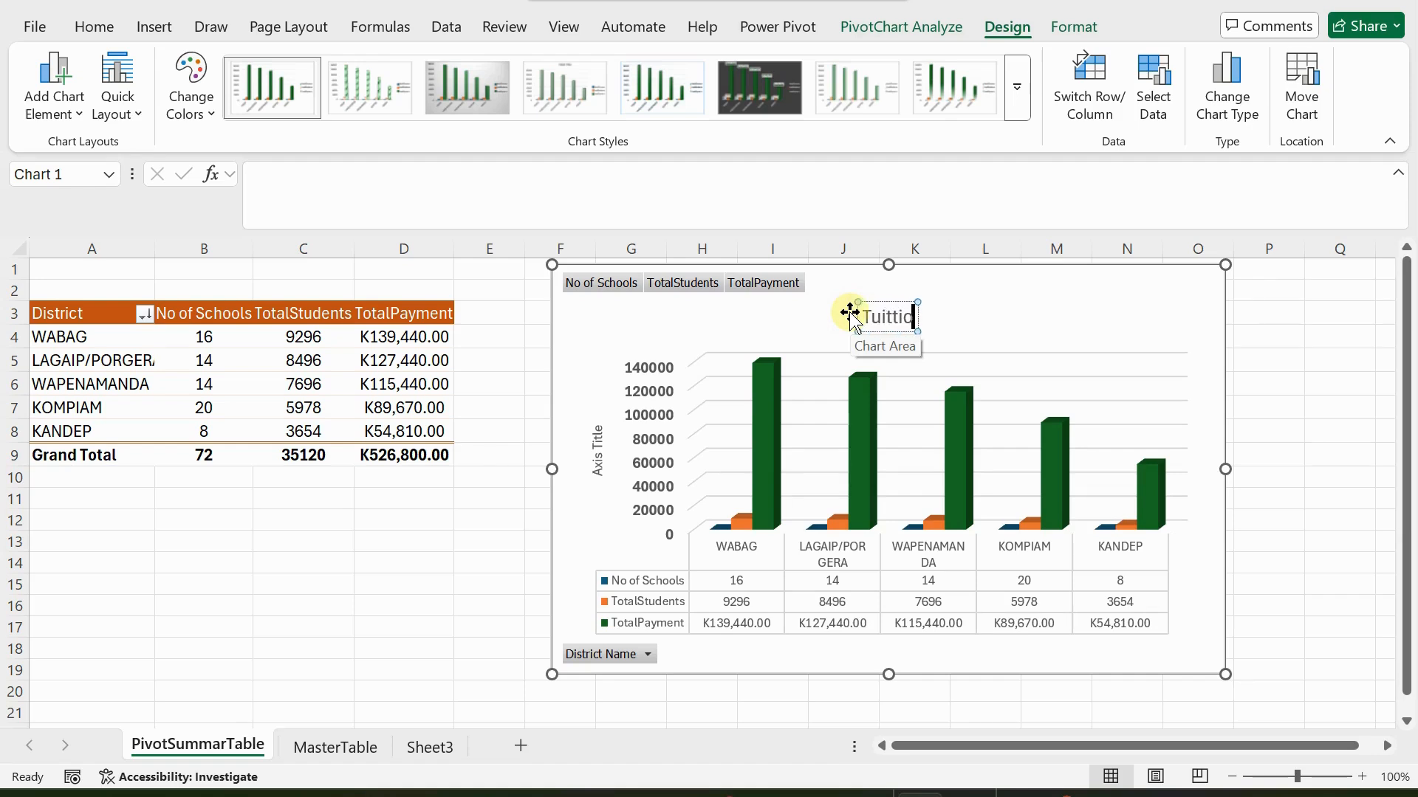
key("BackSpace")
key("BackSpace")
key("BackSpace")
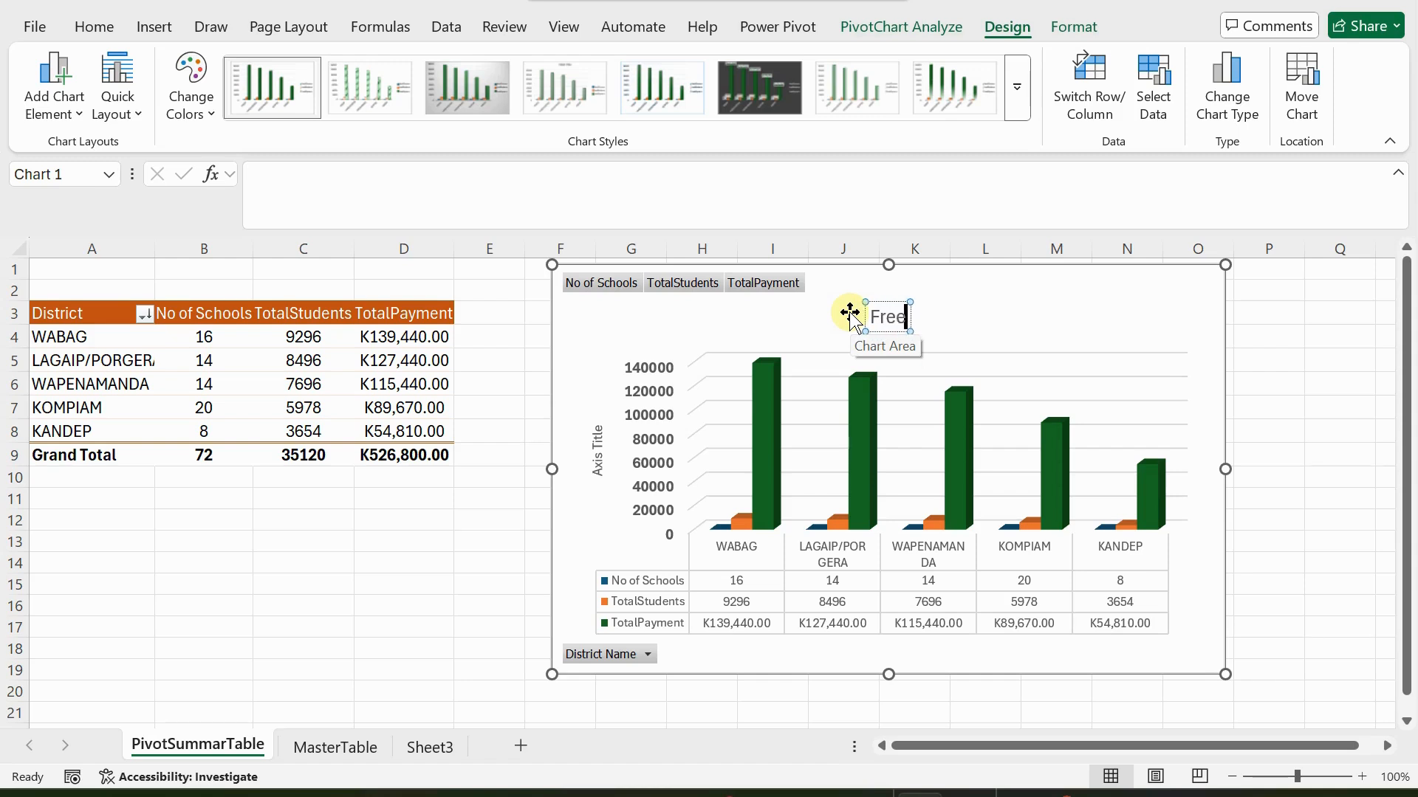
type("ducation")
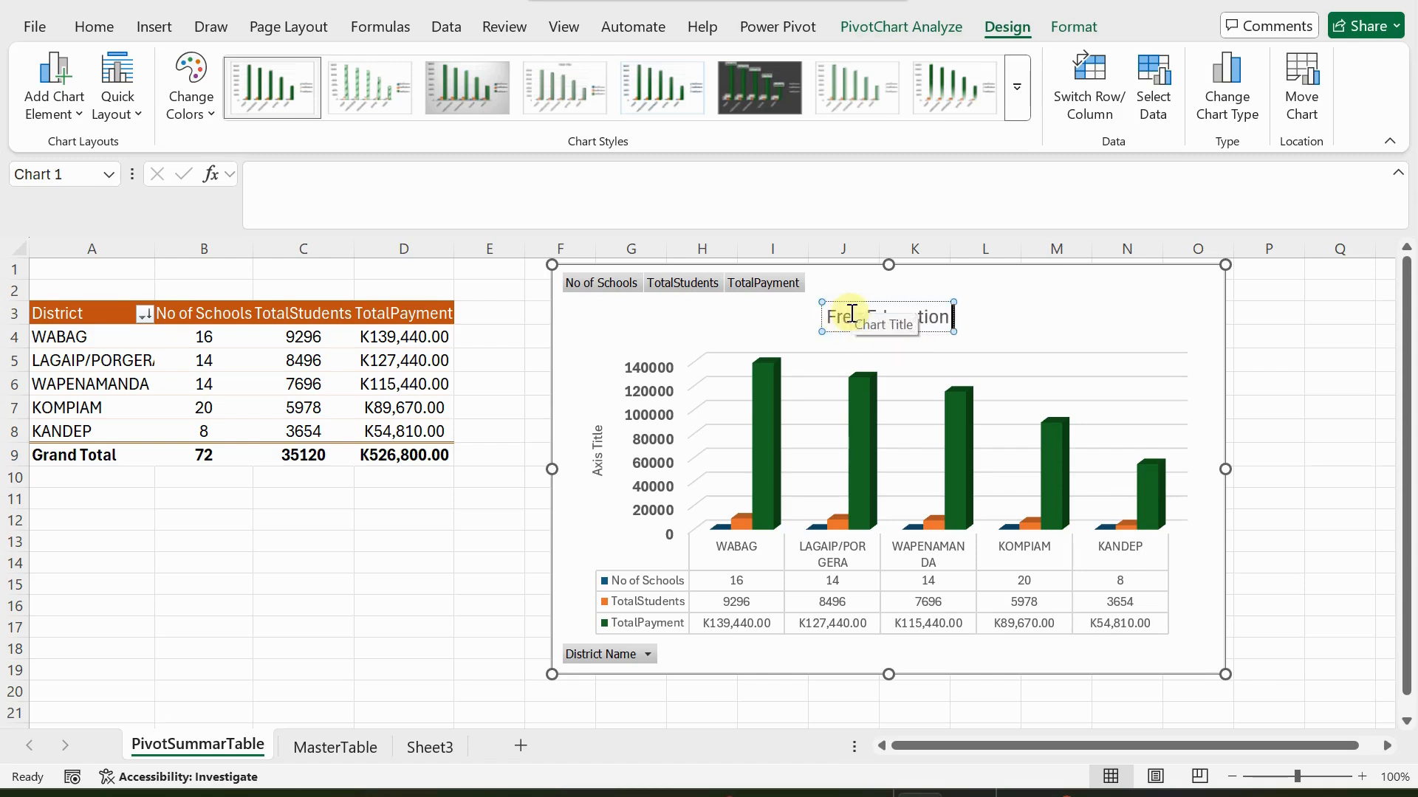
type(" Fee")
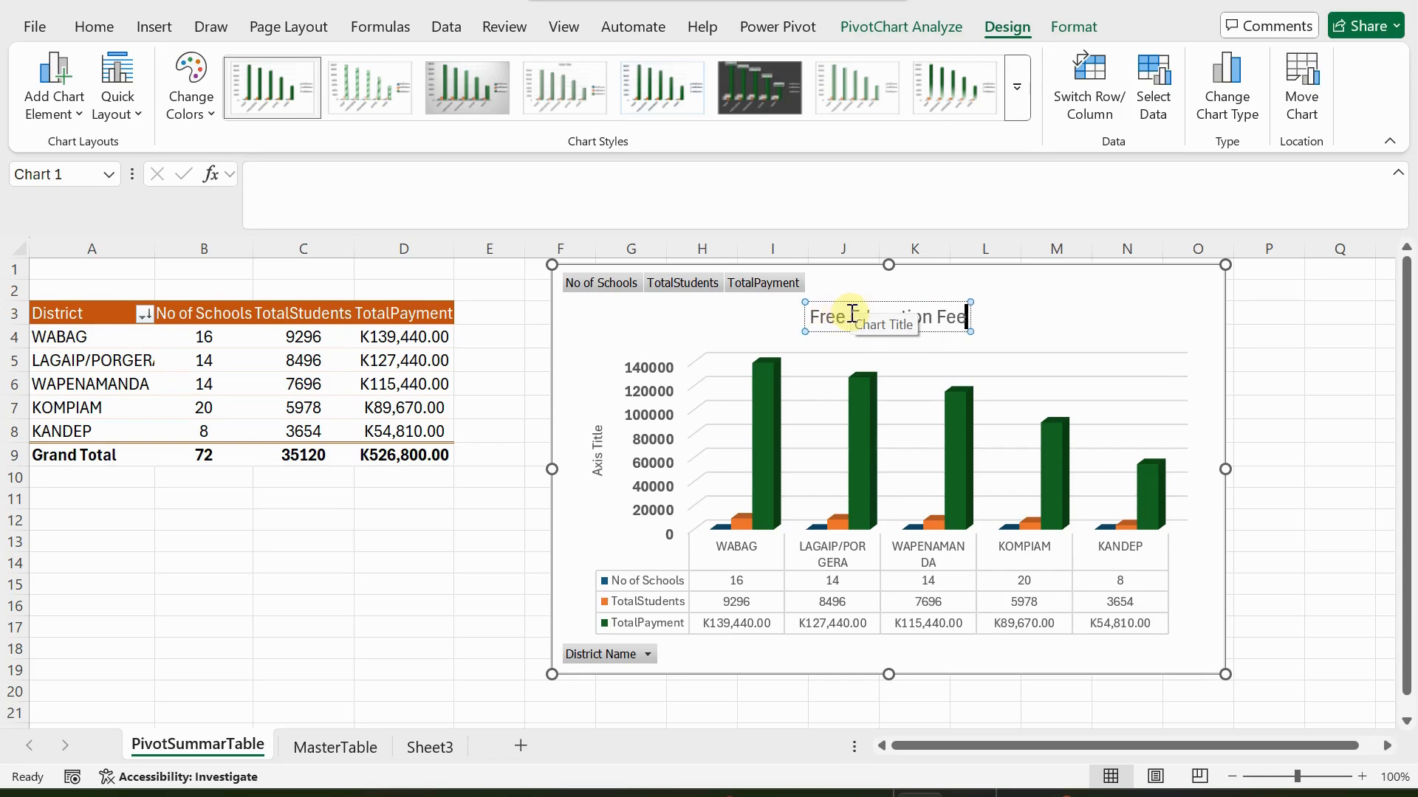
type("s Paid")
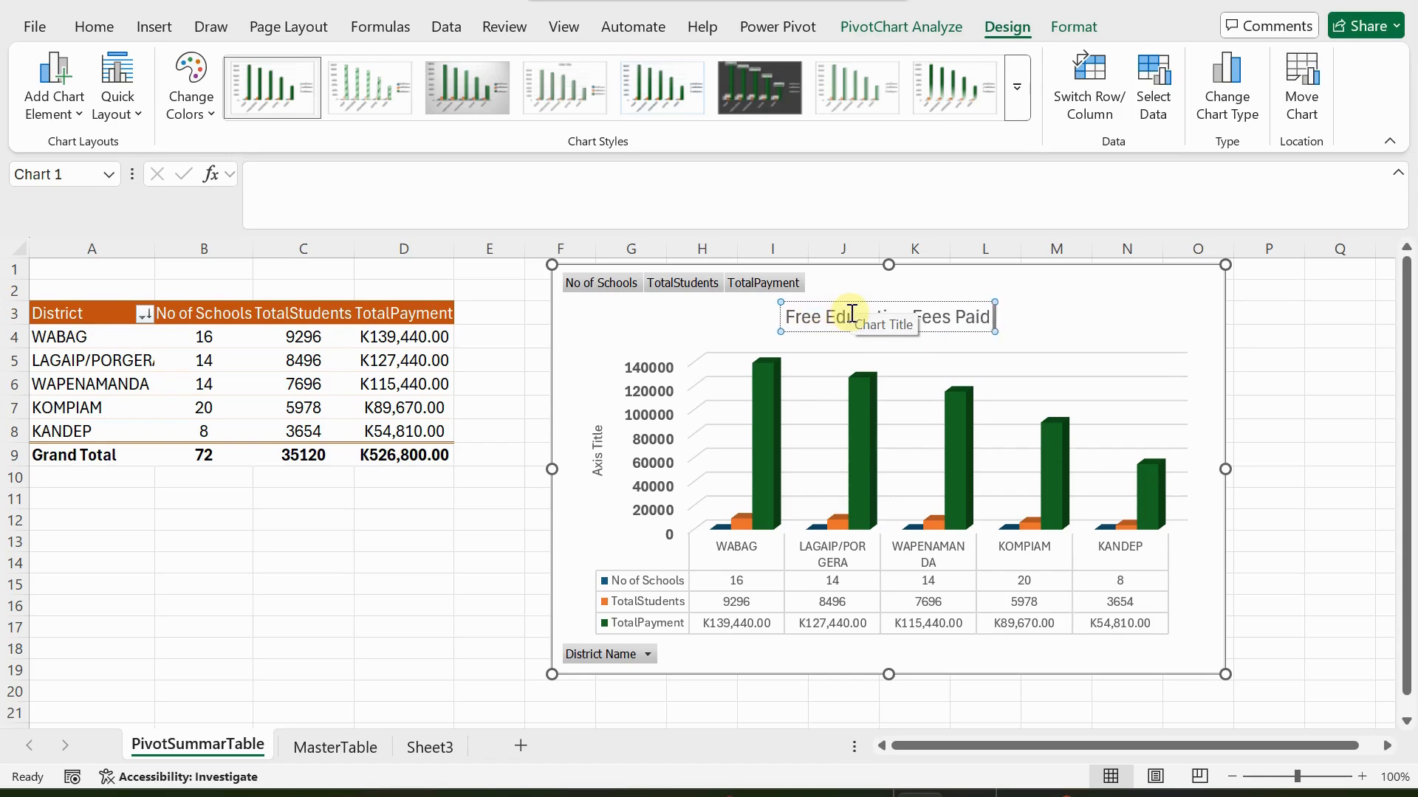
type(" BY Educ")
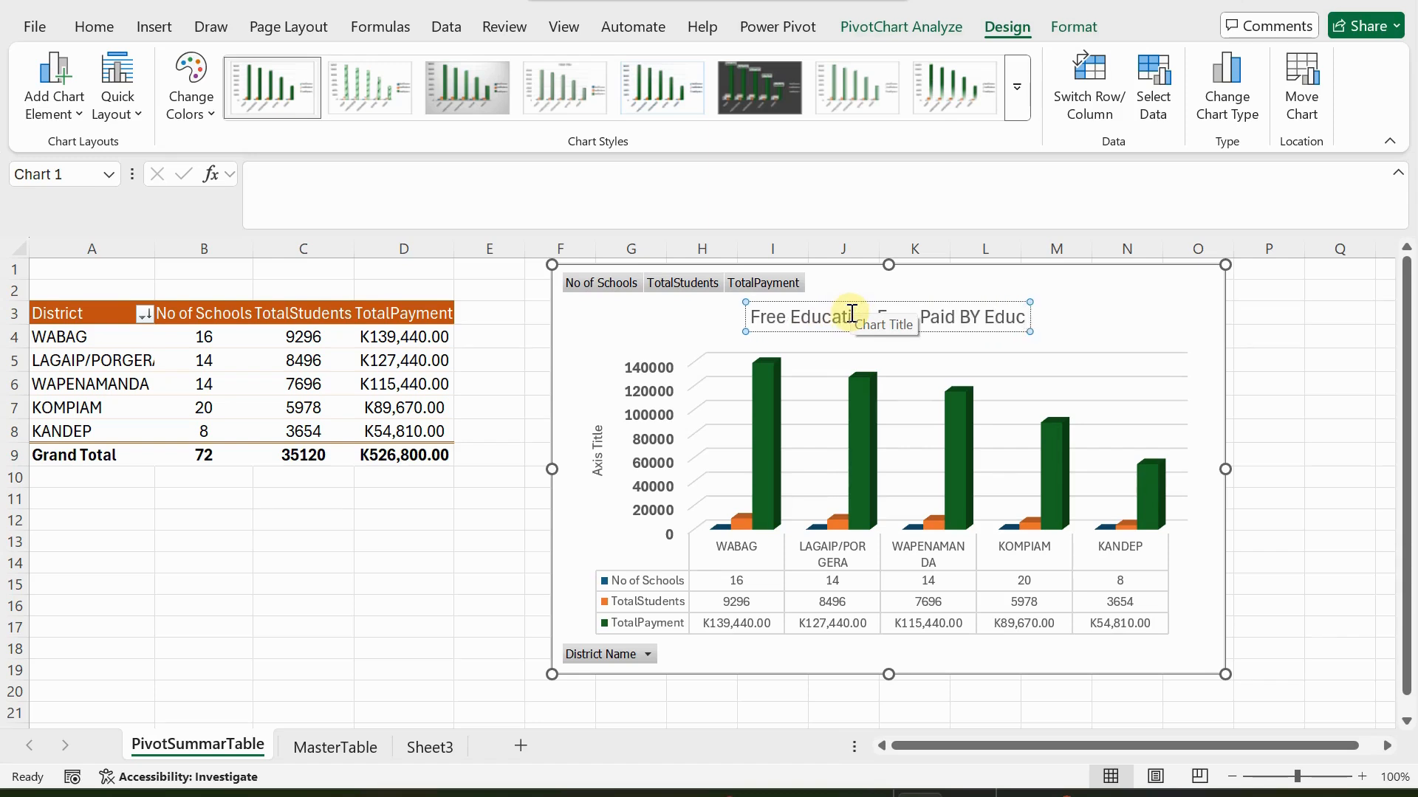
type("ation for")
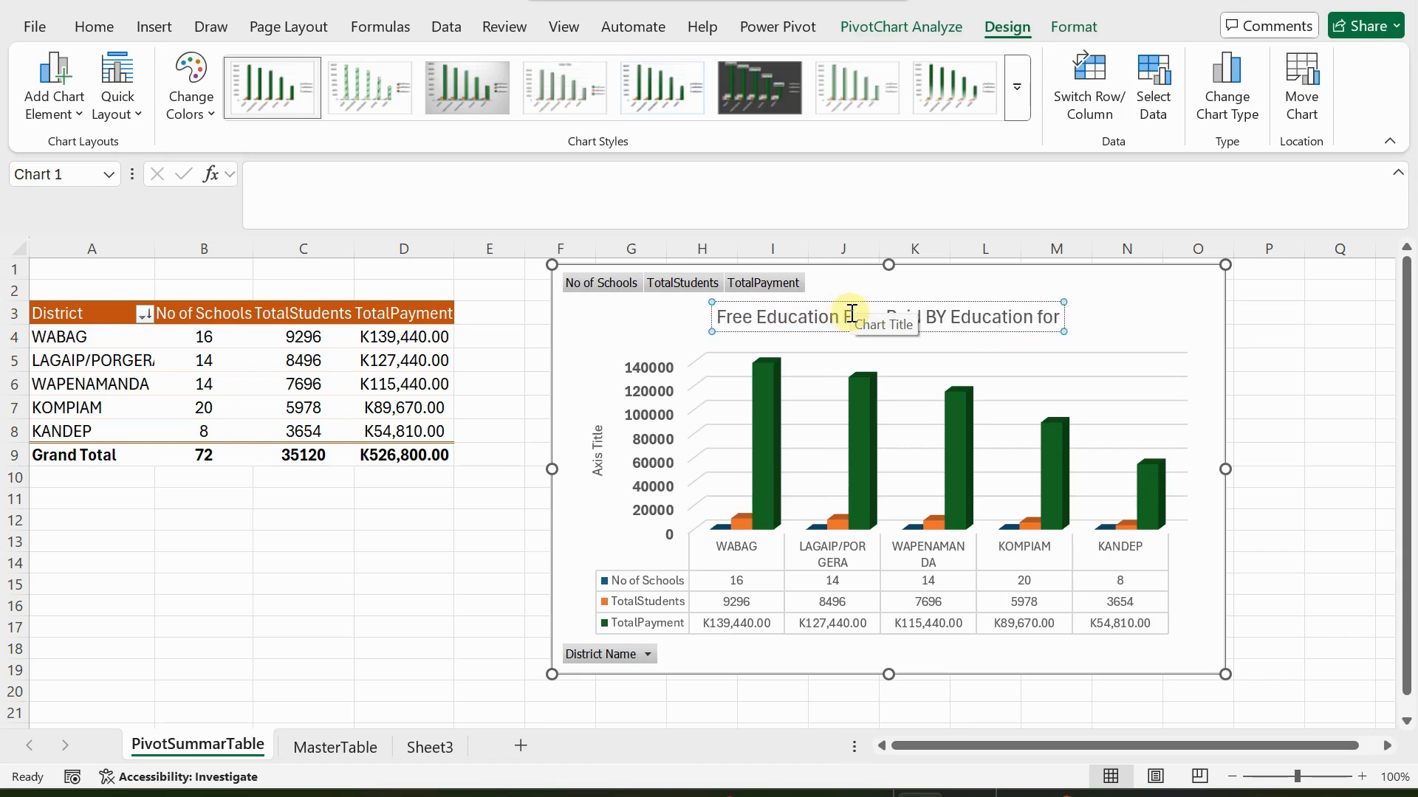
type(" 4th")
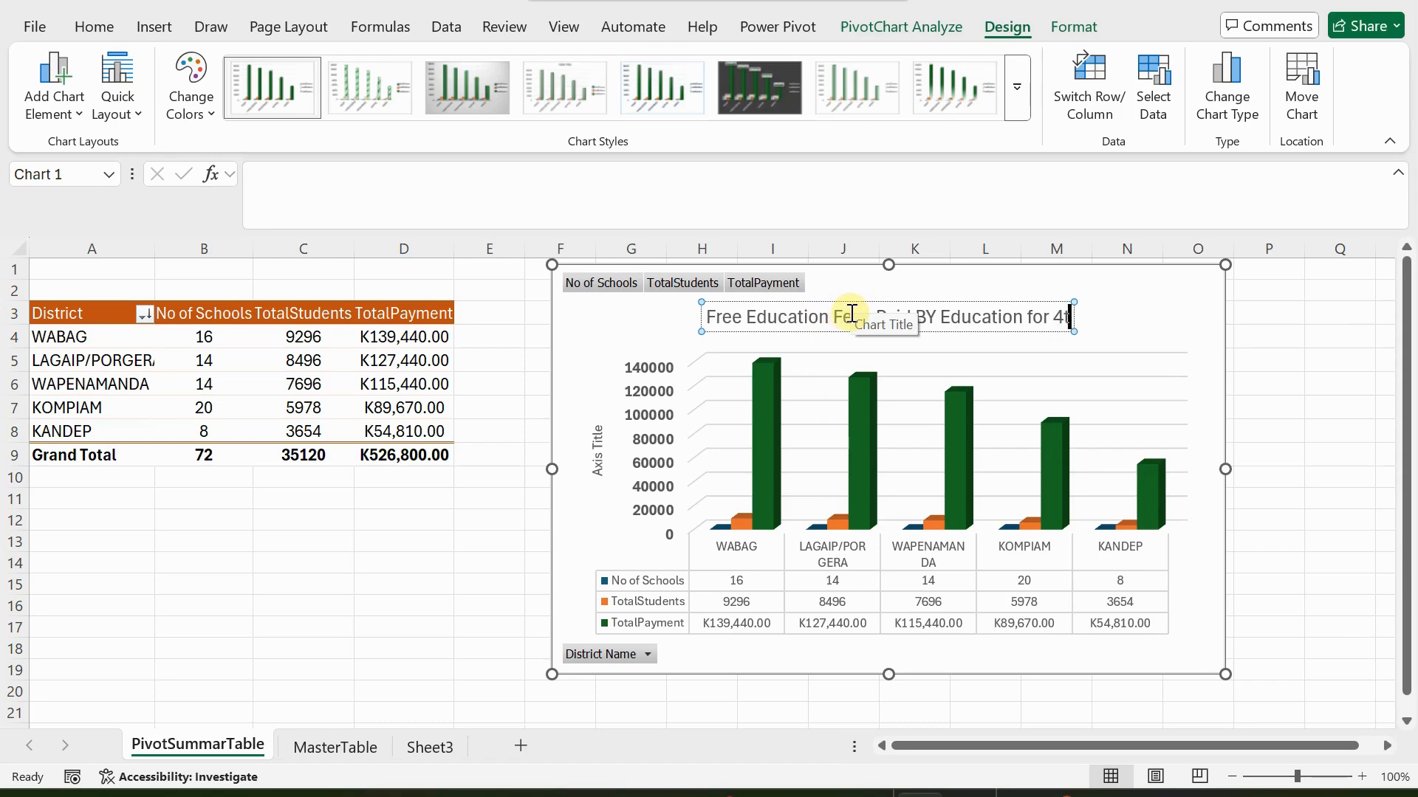
type(" Q")
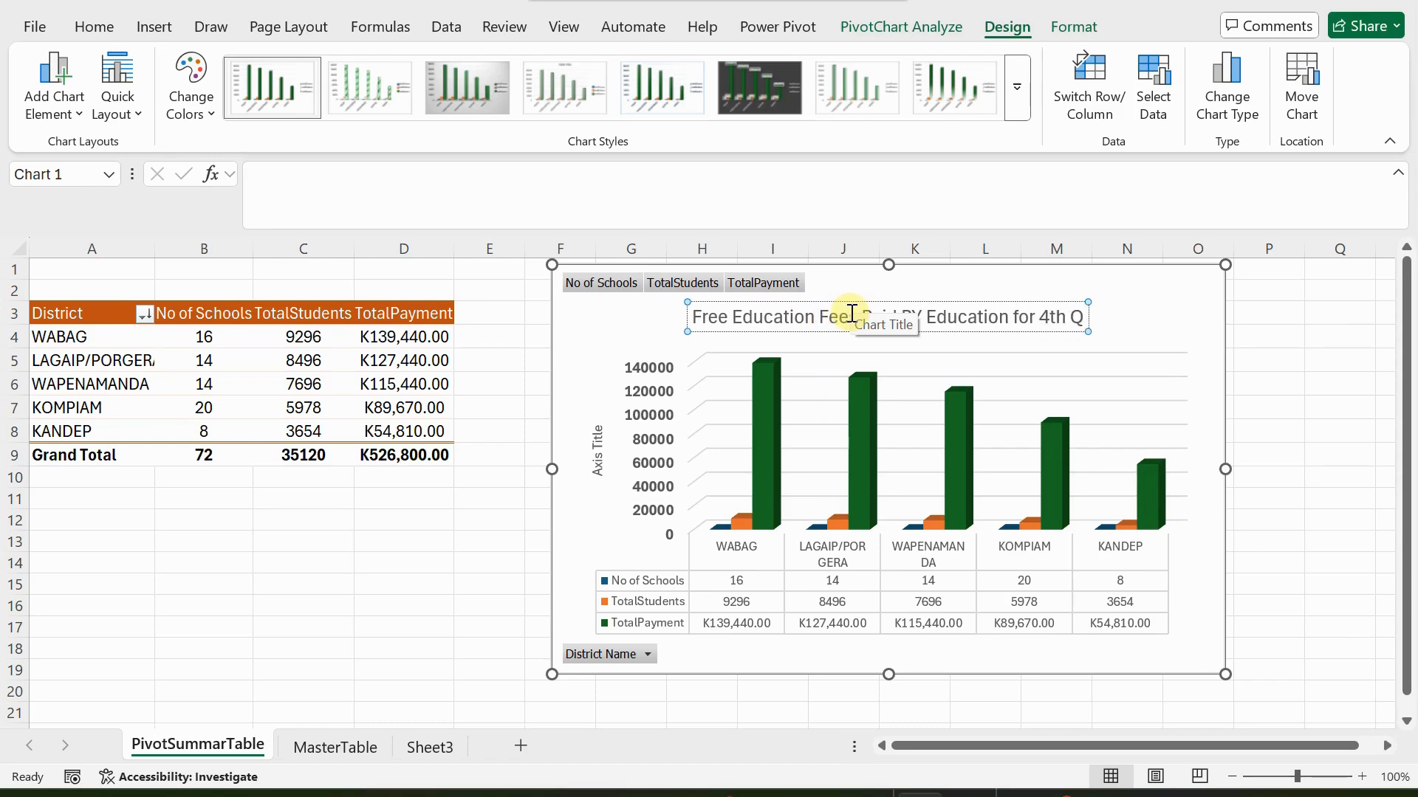
type("tr 2024")
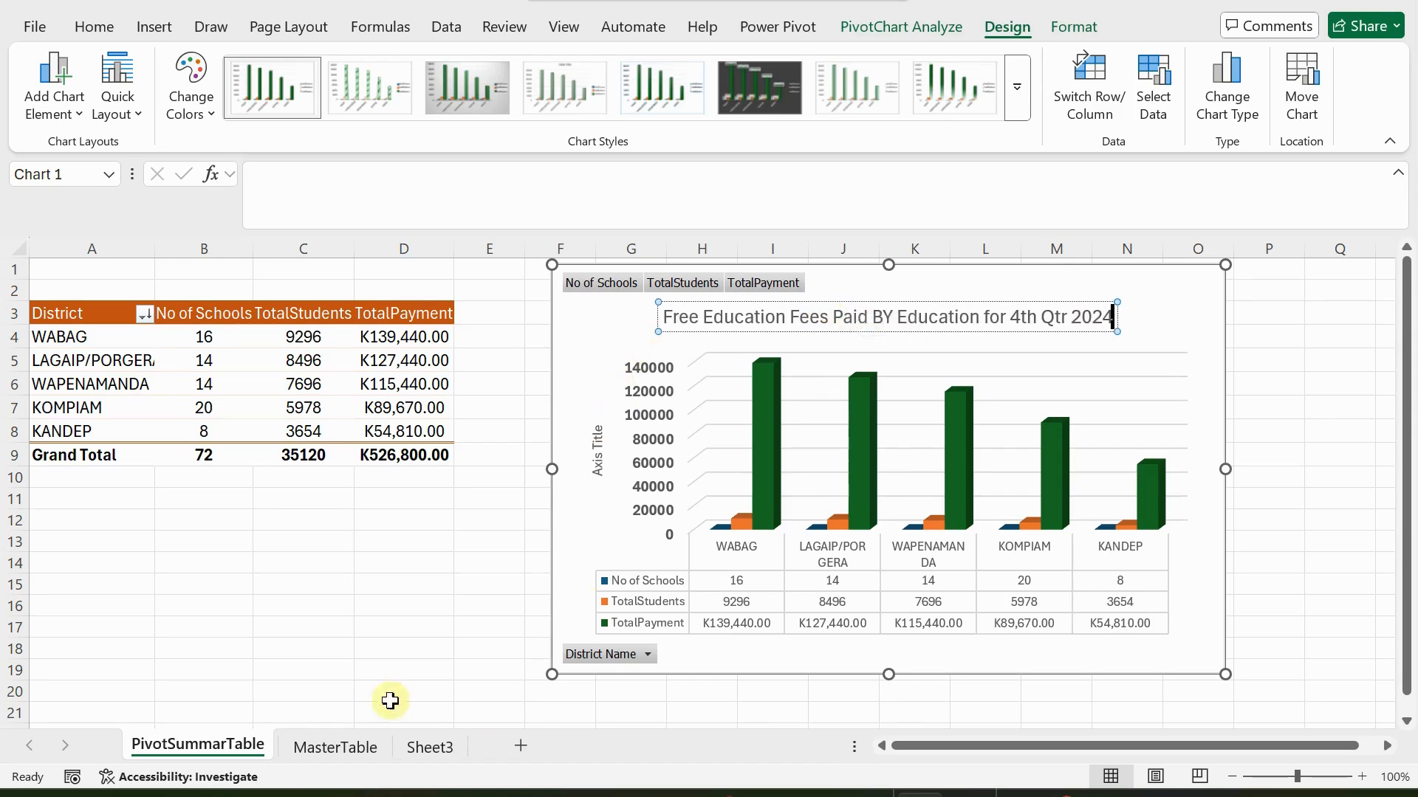
left_click(454, 591)
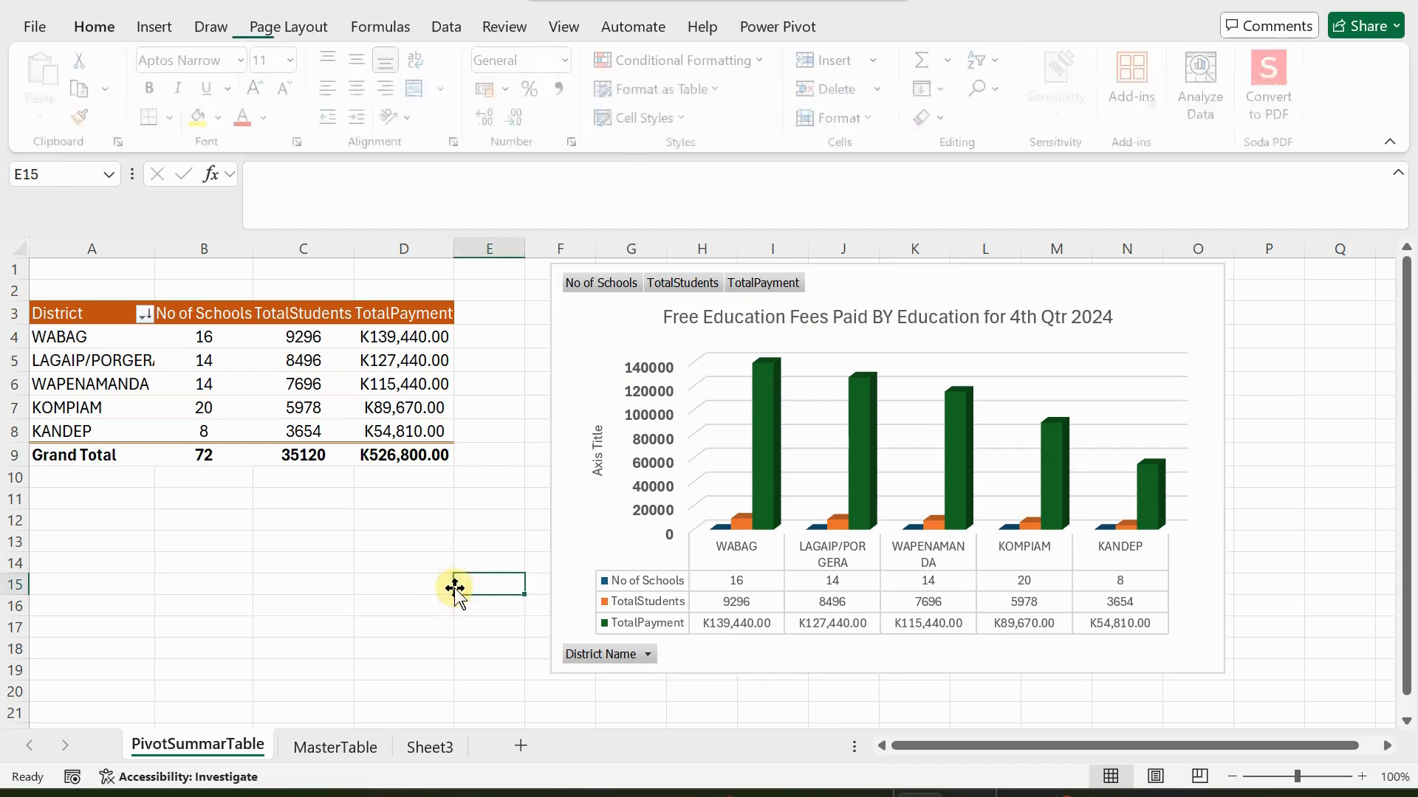
Make the PivotChart's title bold
left_click(818, 331)
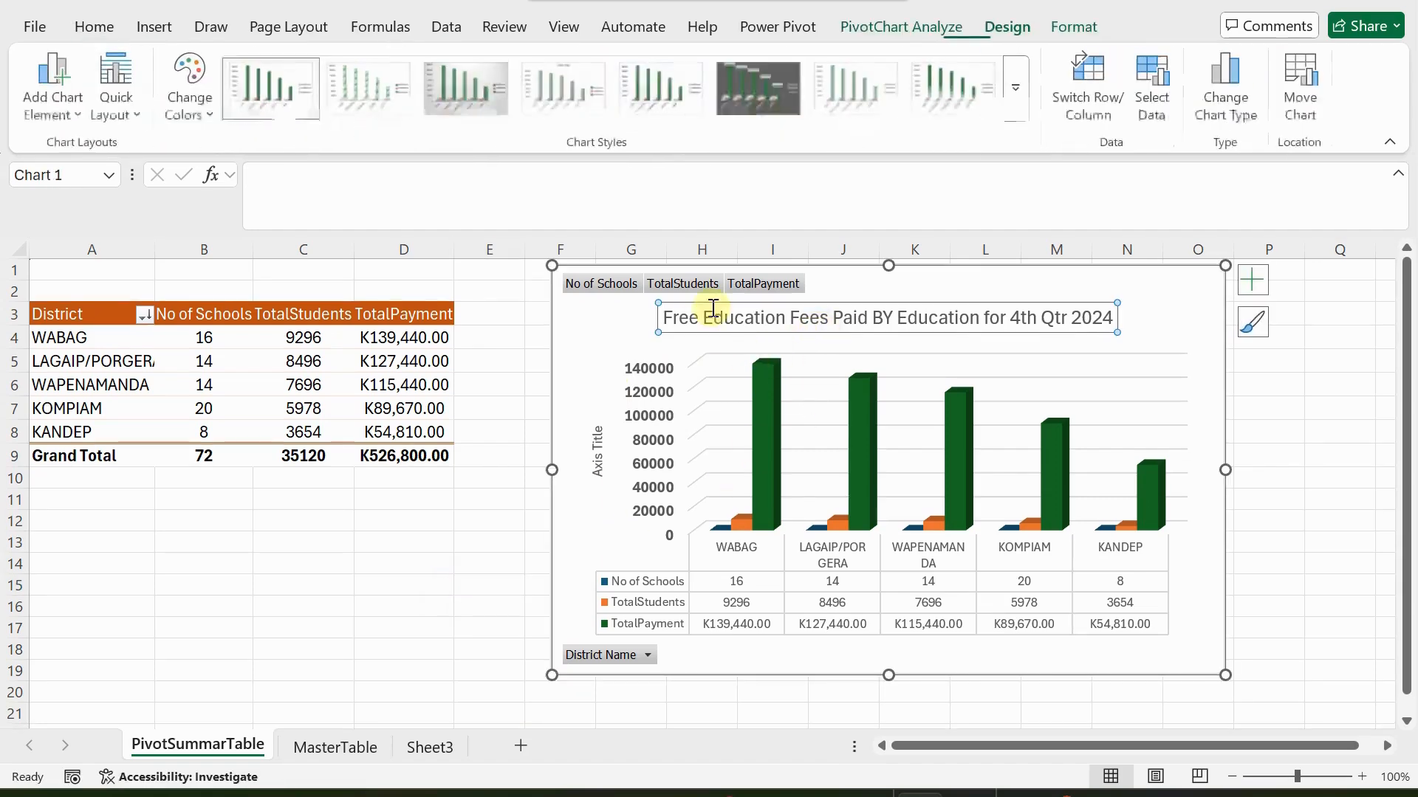
left_click(87, 28)
left_click(155, 89)
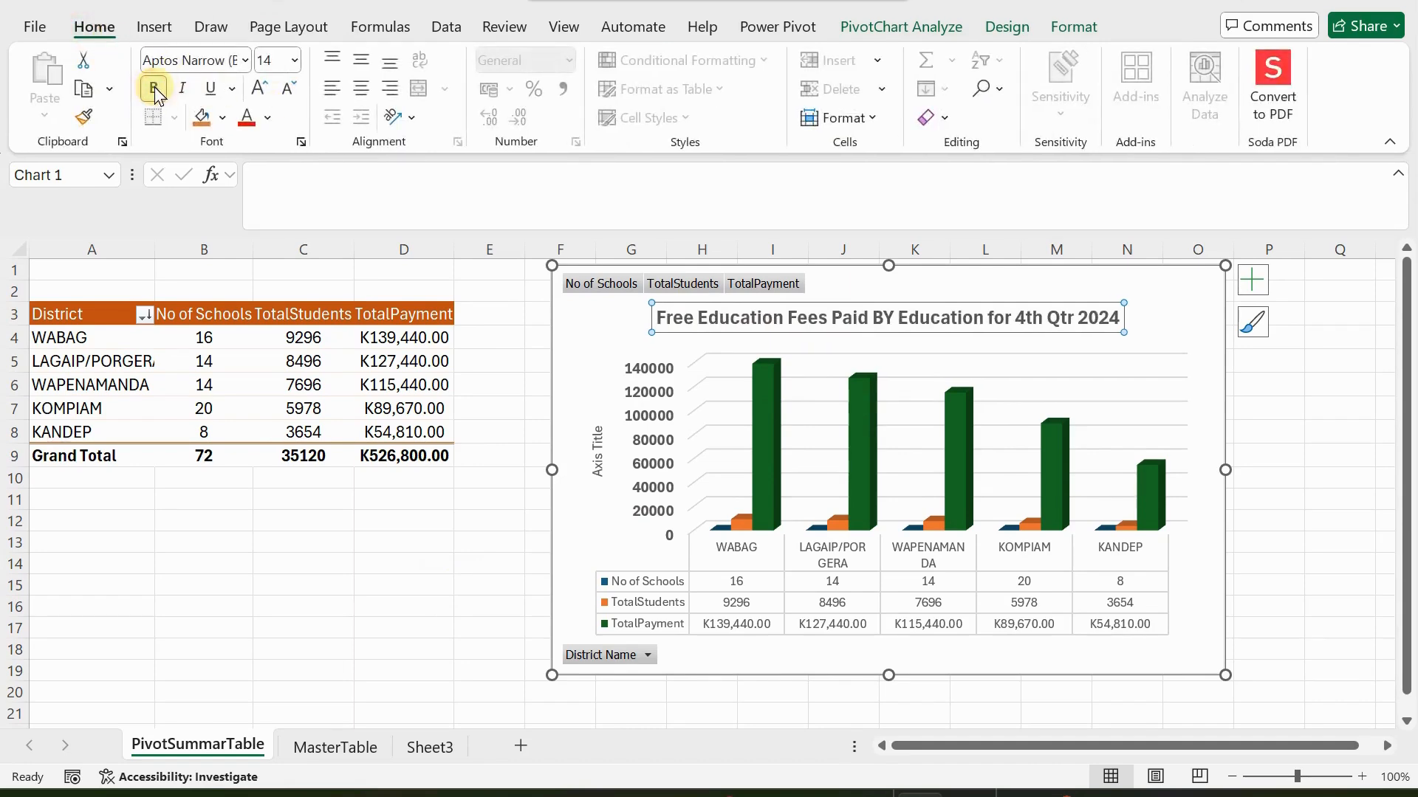
Make the text of the data table beneath the PivotChart's columns bold
left_click(653, 473)
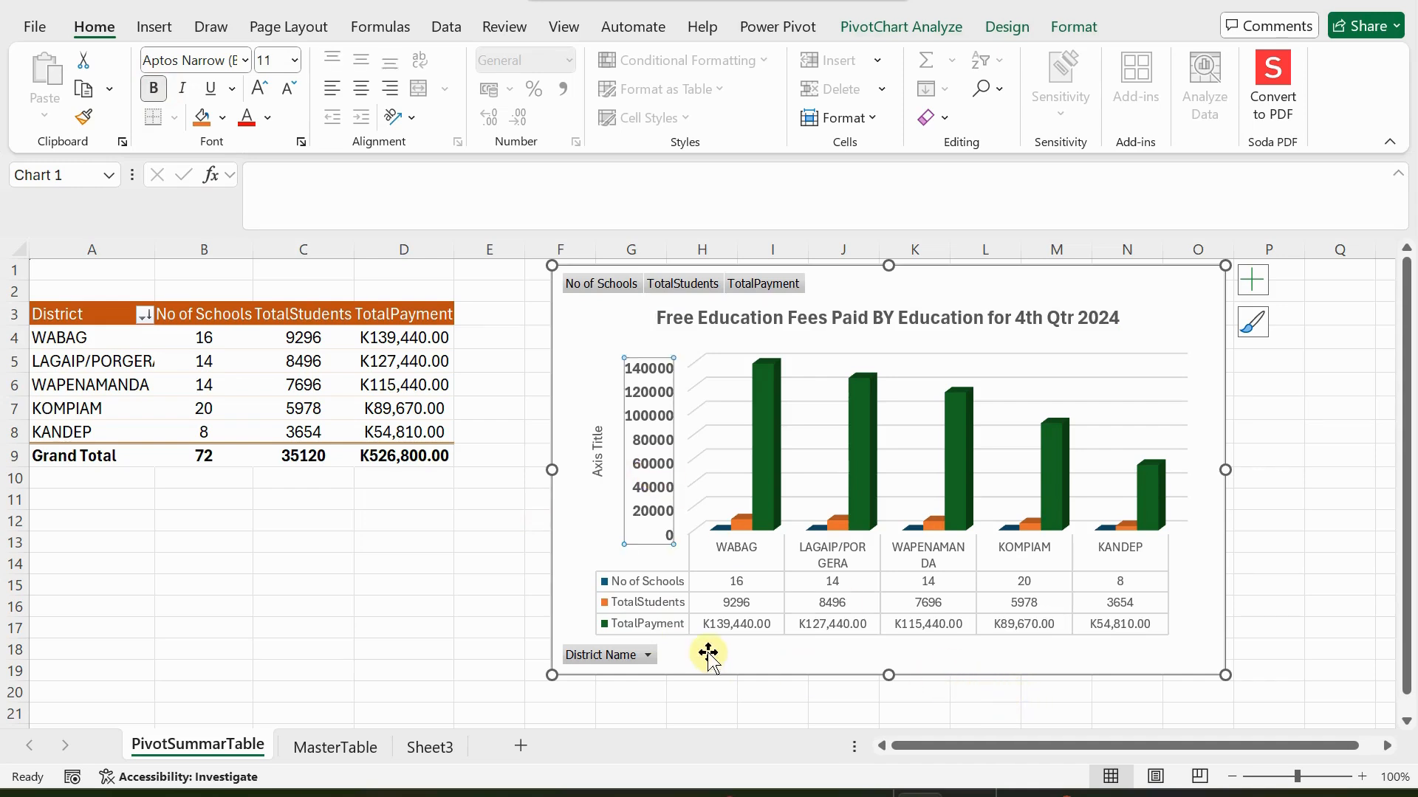
left_click(768, 630)
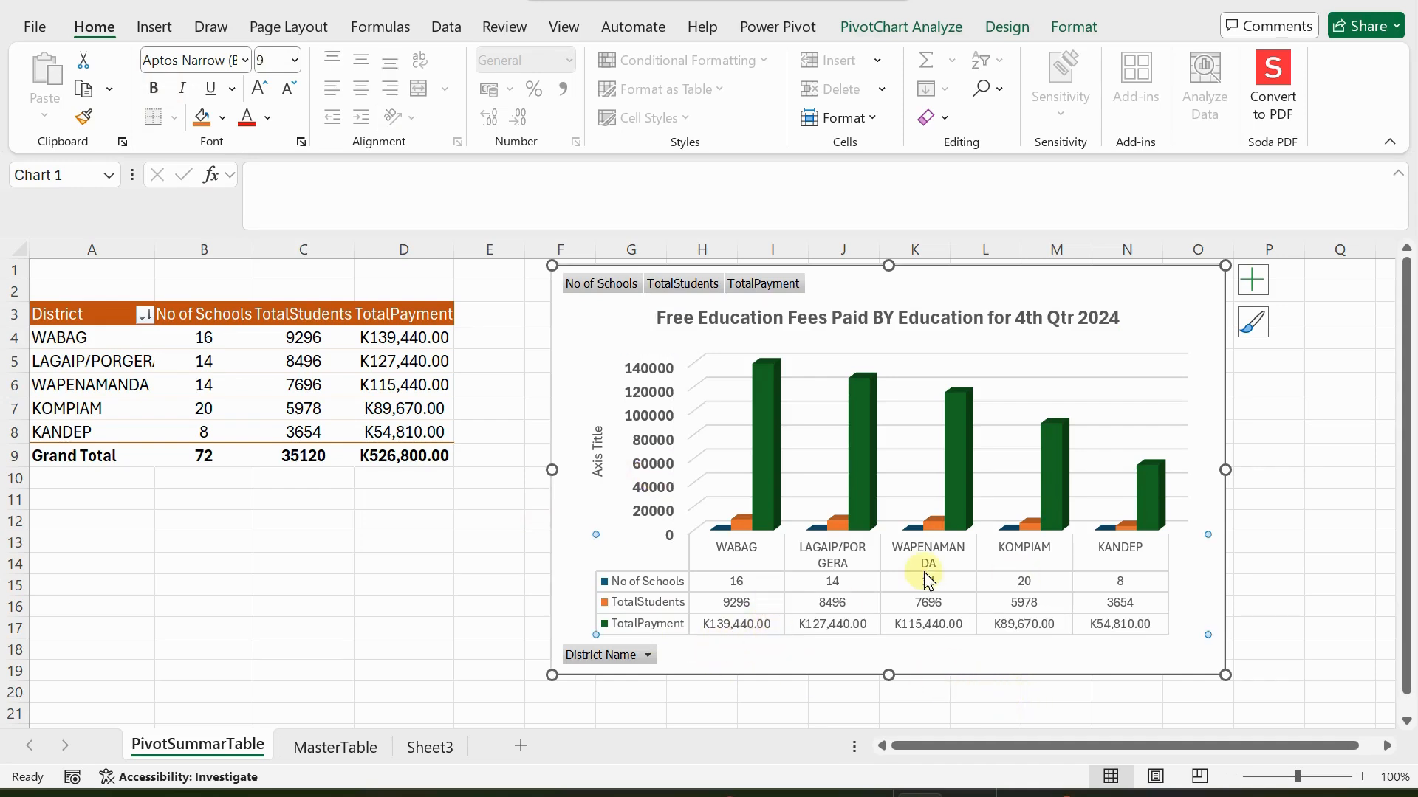
left_click(901, 576)
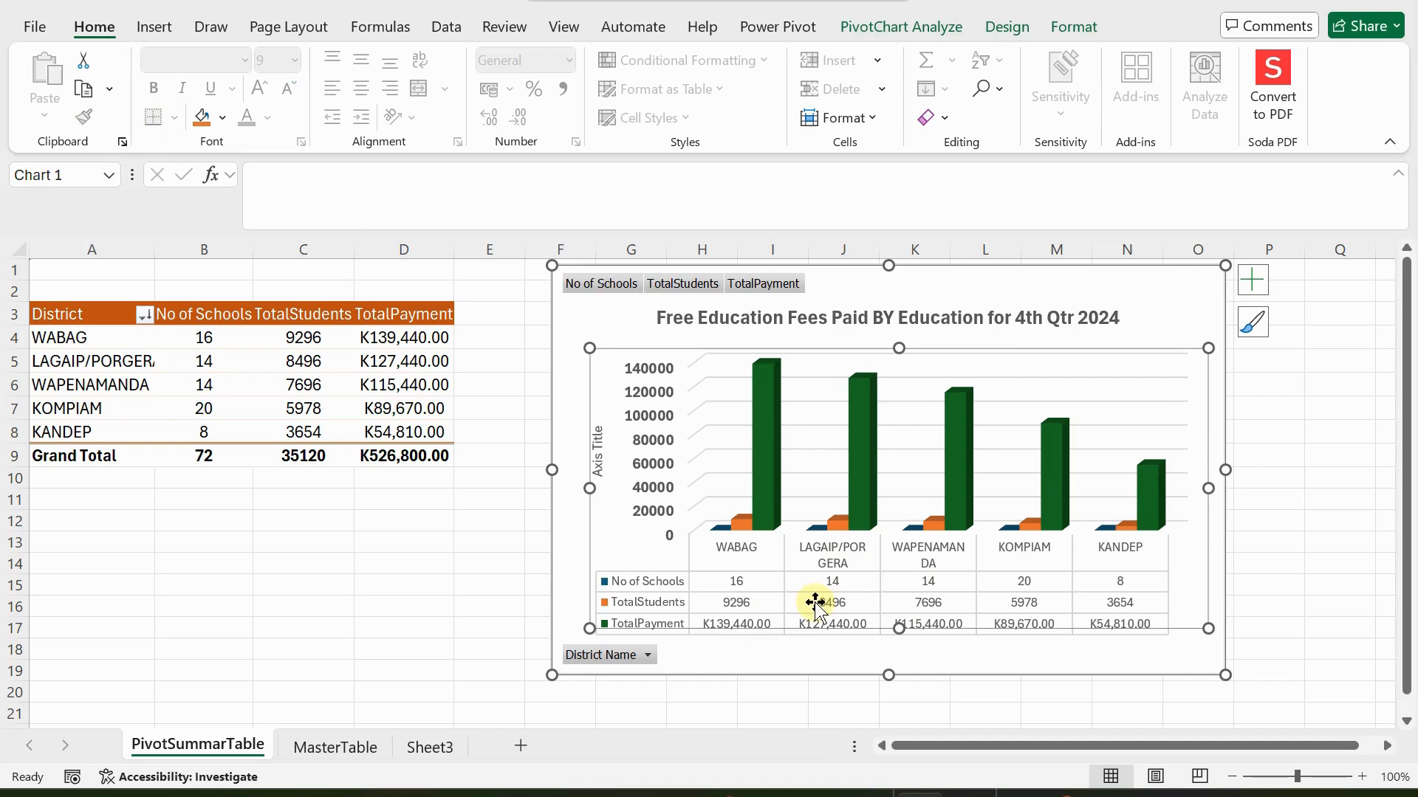
left_click(609, 587)
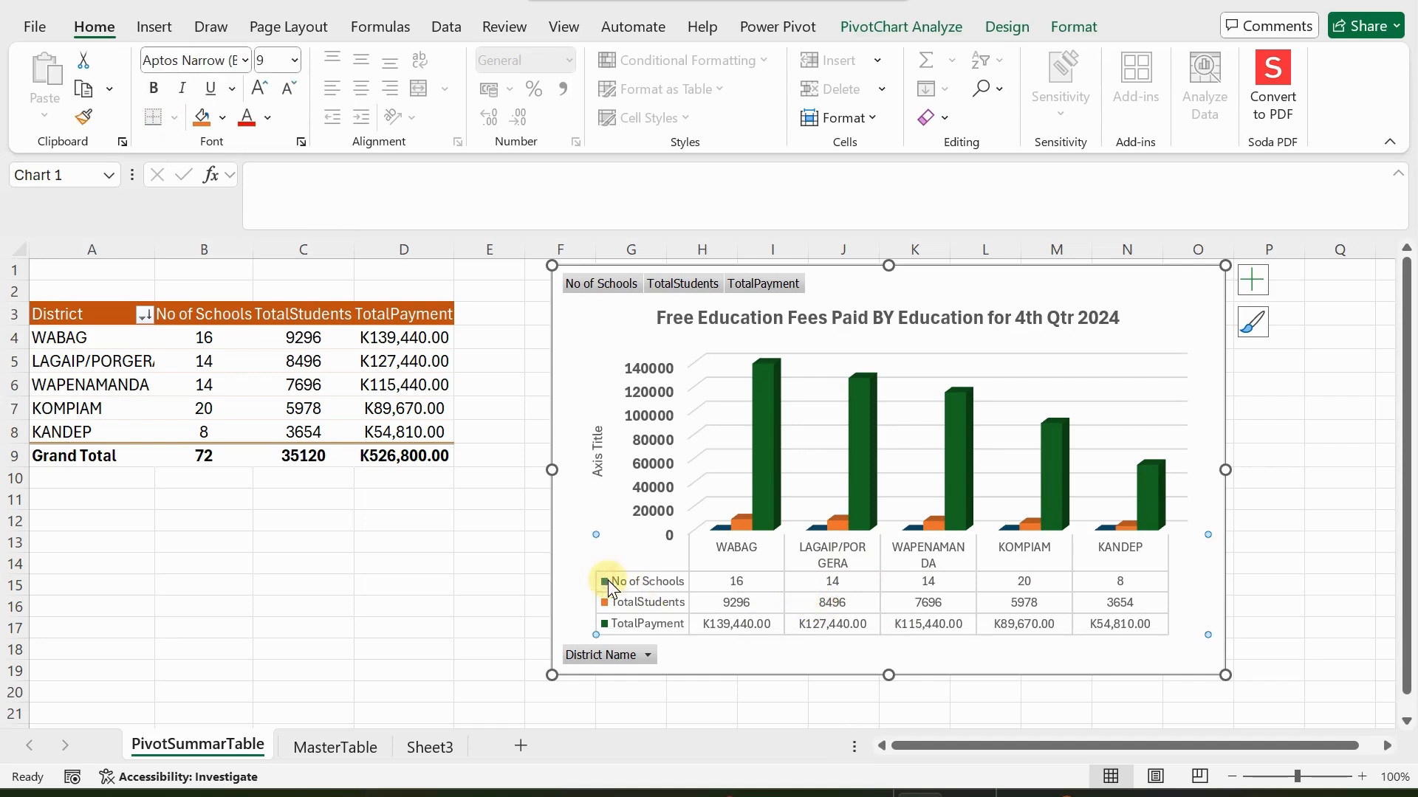
left_click(154, 89)
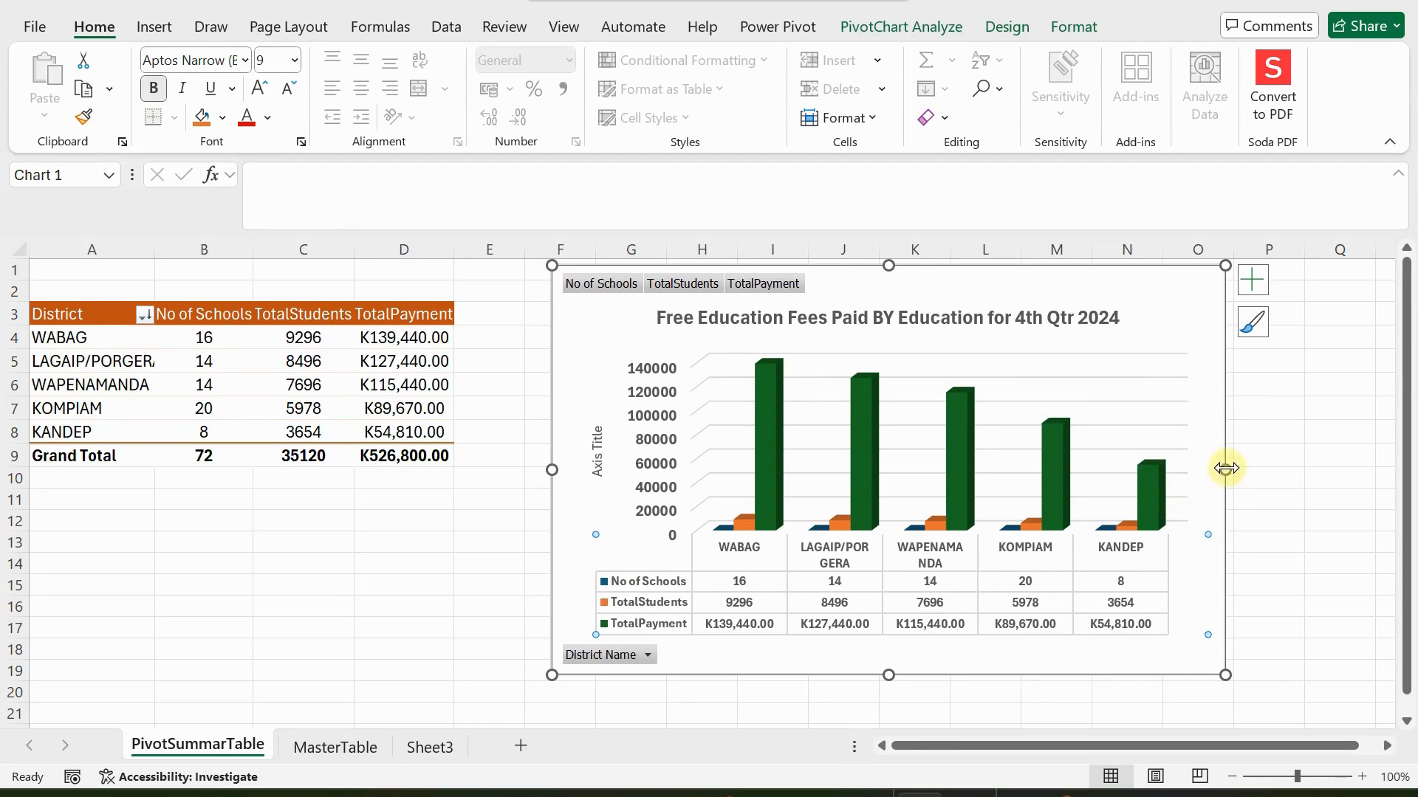
Hide all field buttons on the PivotChart and enlarge the chart to span about columns F to O and rows 1 to 19
left_click_drag(1226, 469, 1256, 470)
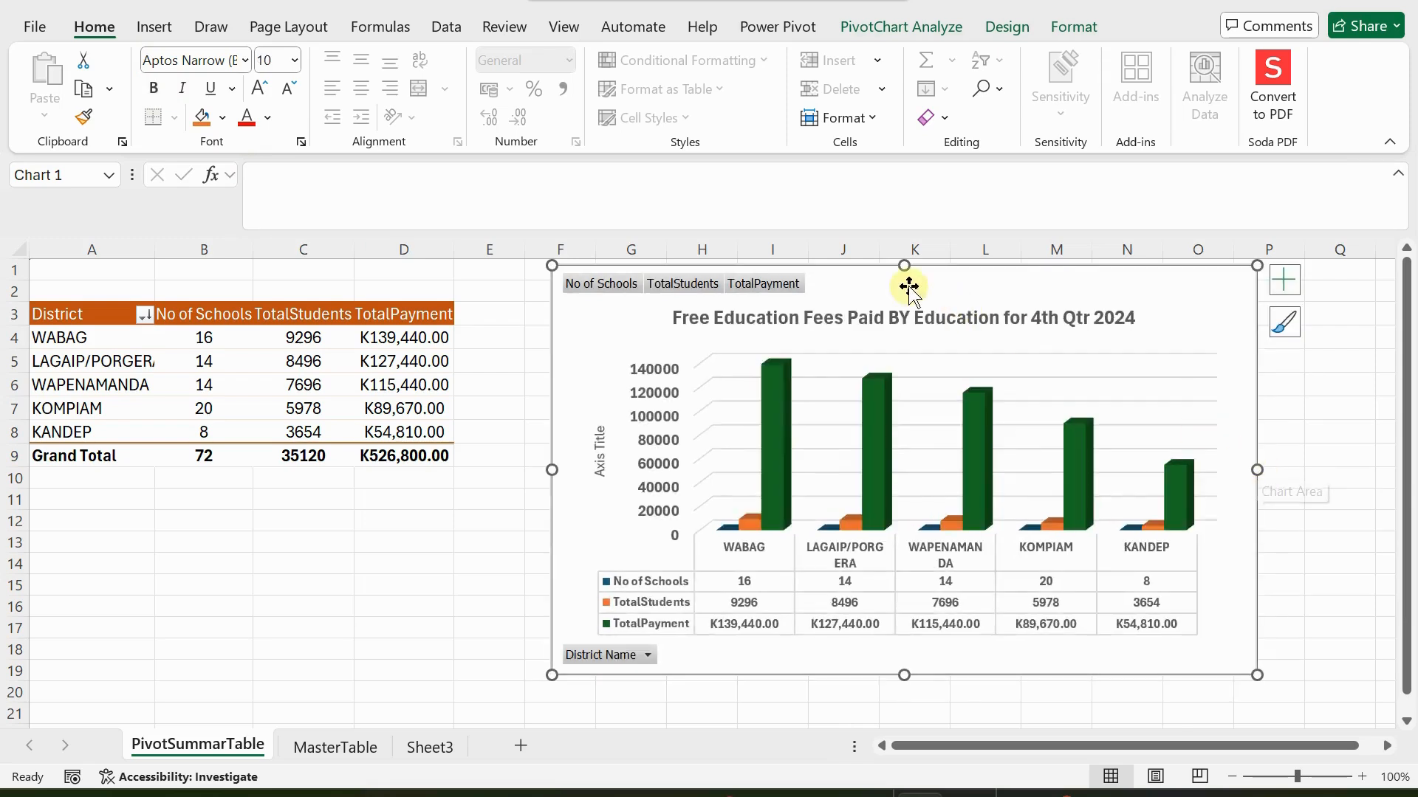
right_click(611, 293)
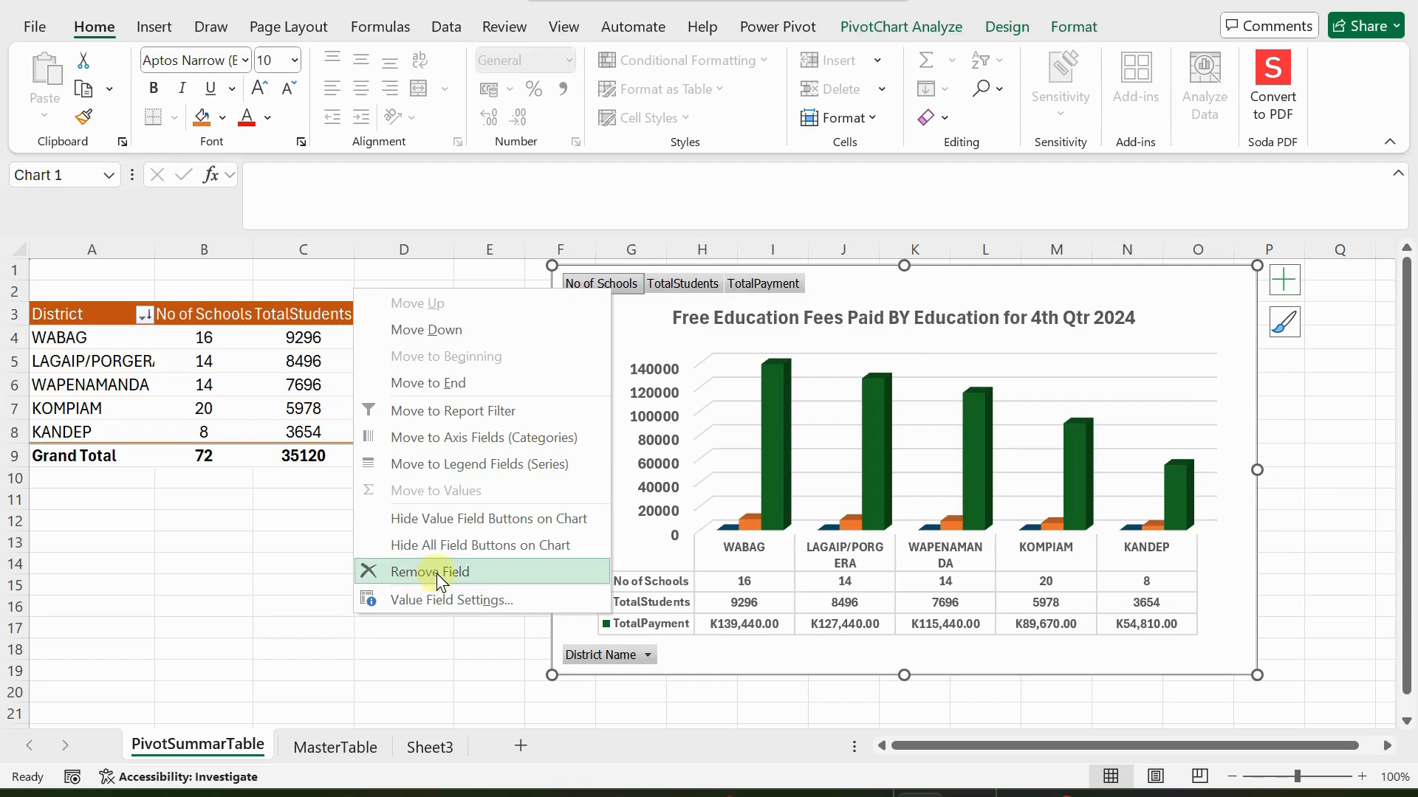
left_click(446, 545)
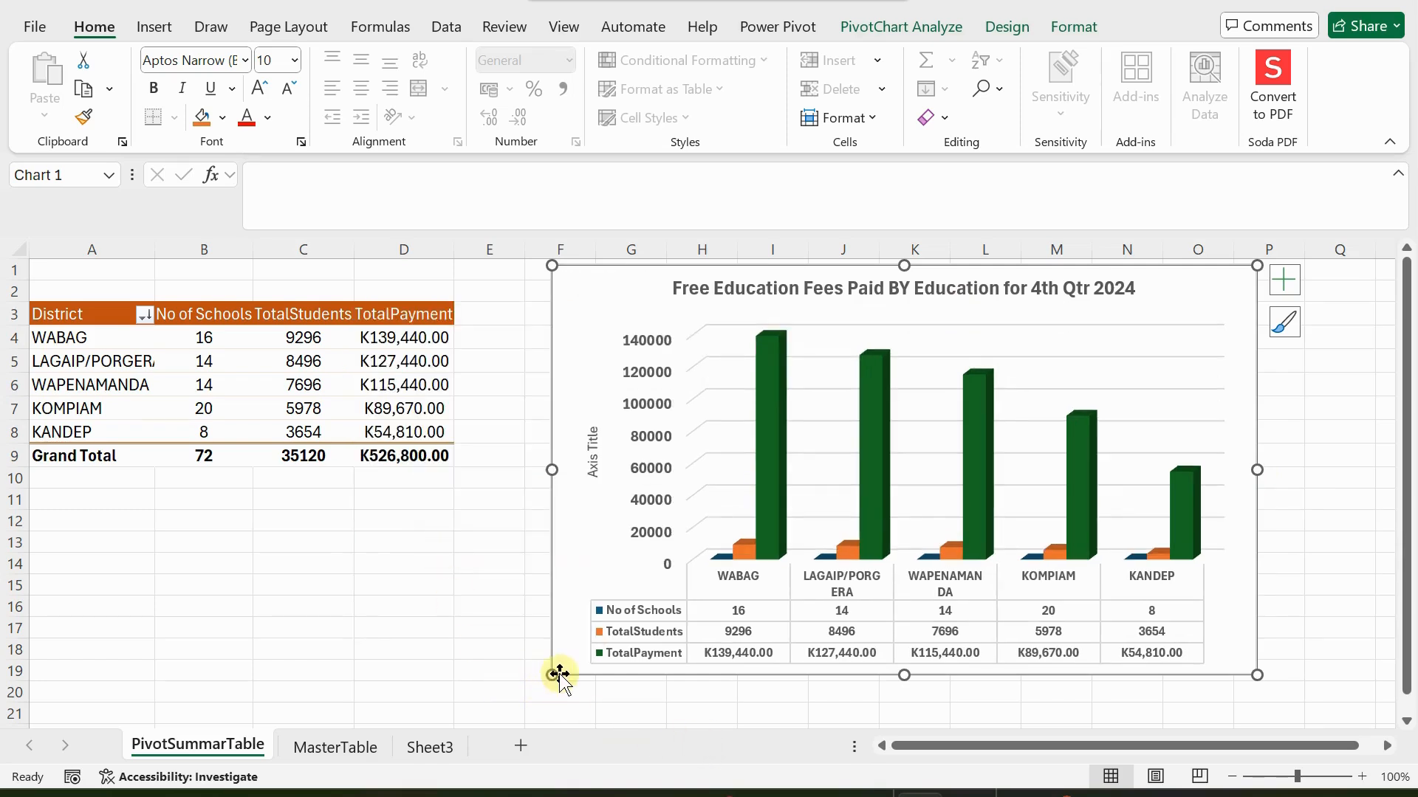
left_click_drag(550, 674, 526, 686)
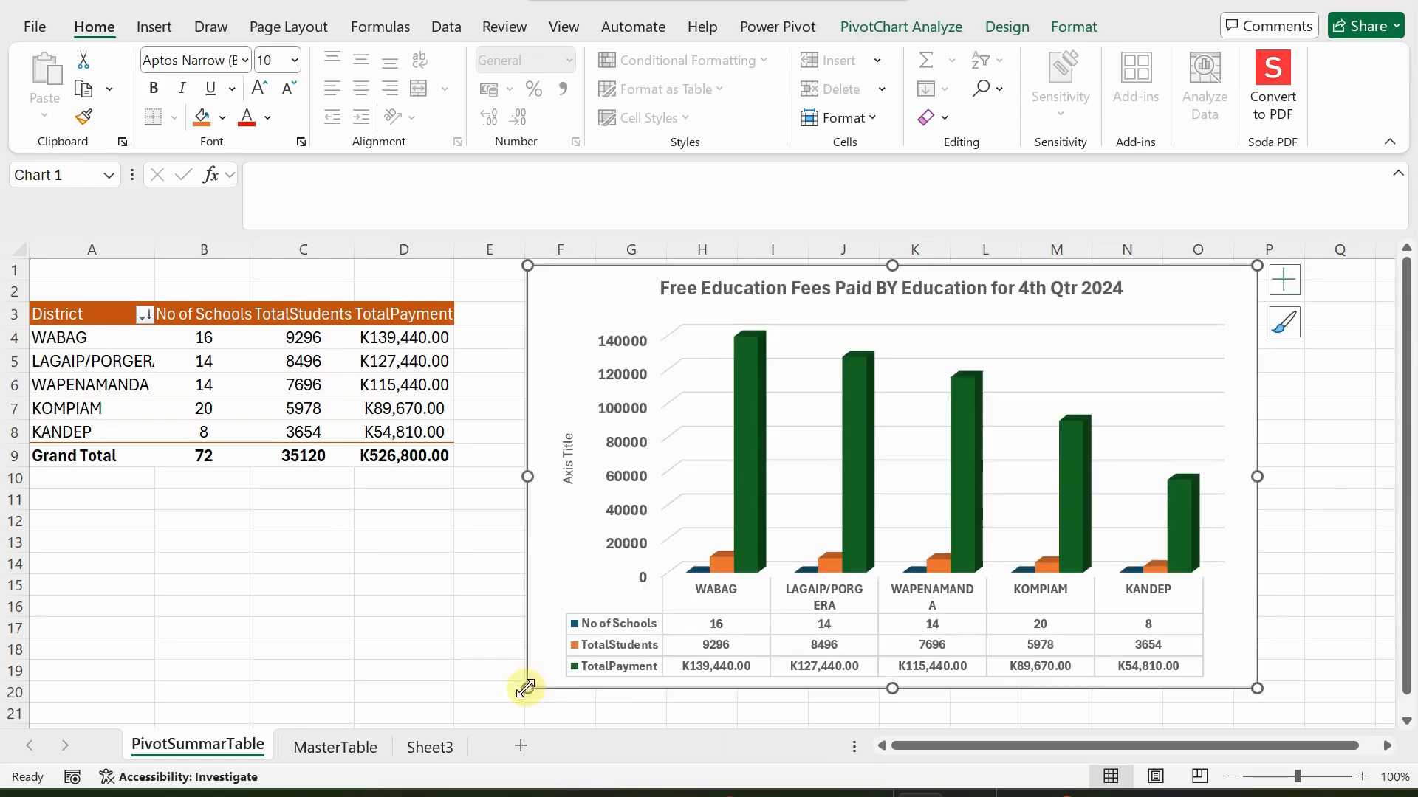
Replace the PivotChart's placeholder vertical axis title with "AMCOUNT IN KINA" and close the formatting pane
left_click(570, 473)
double_click(570, 473)
left_click(569, 471)
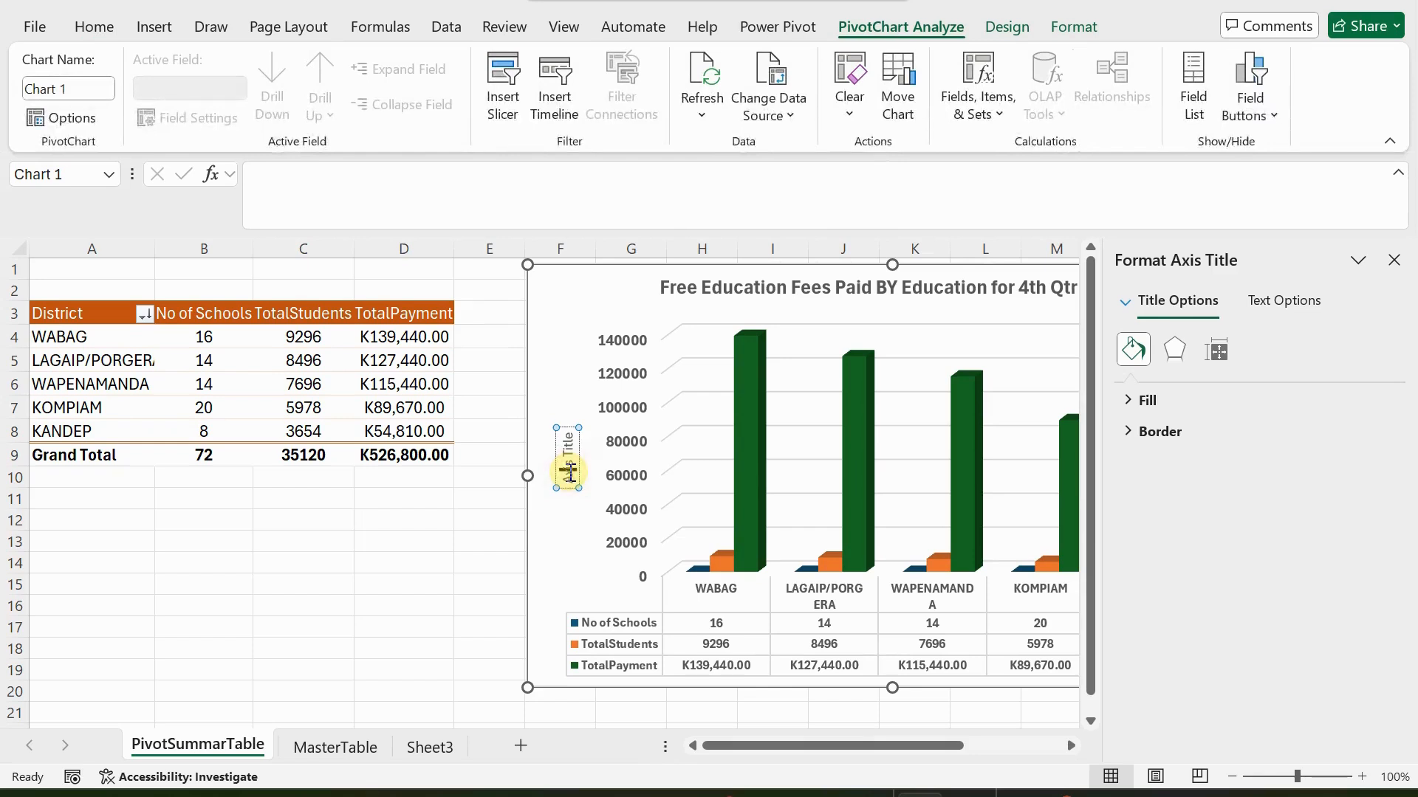
key("Delete")
key("Delete")
key("Delete")
key("Delete")
key("Delete")
key("Delete")
key("Delete")
key("Delete")
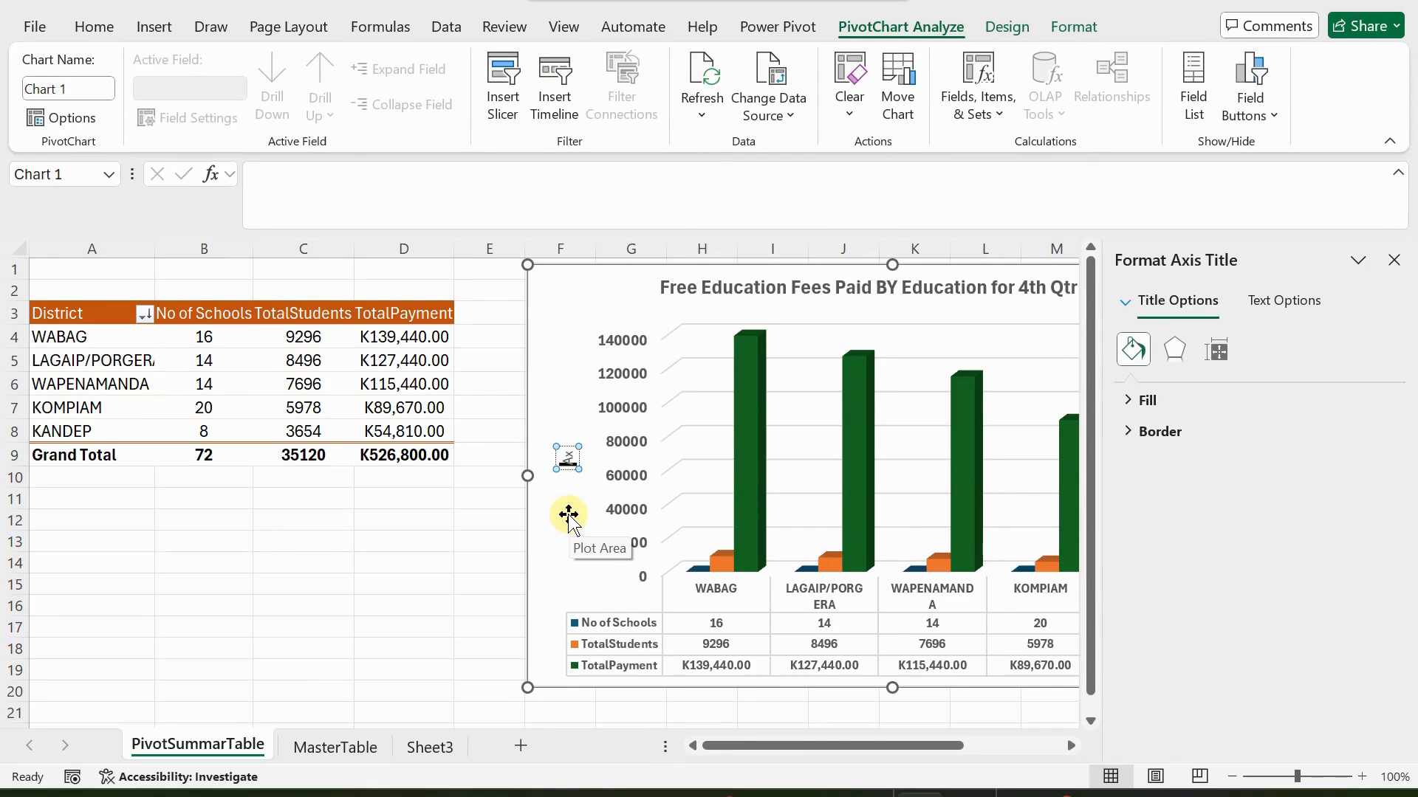
key("BackSpace")
key("BackSpace")
type("AMCOUNT IN K")
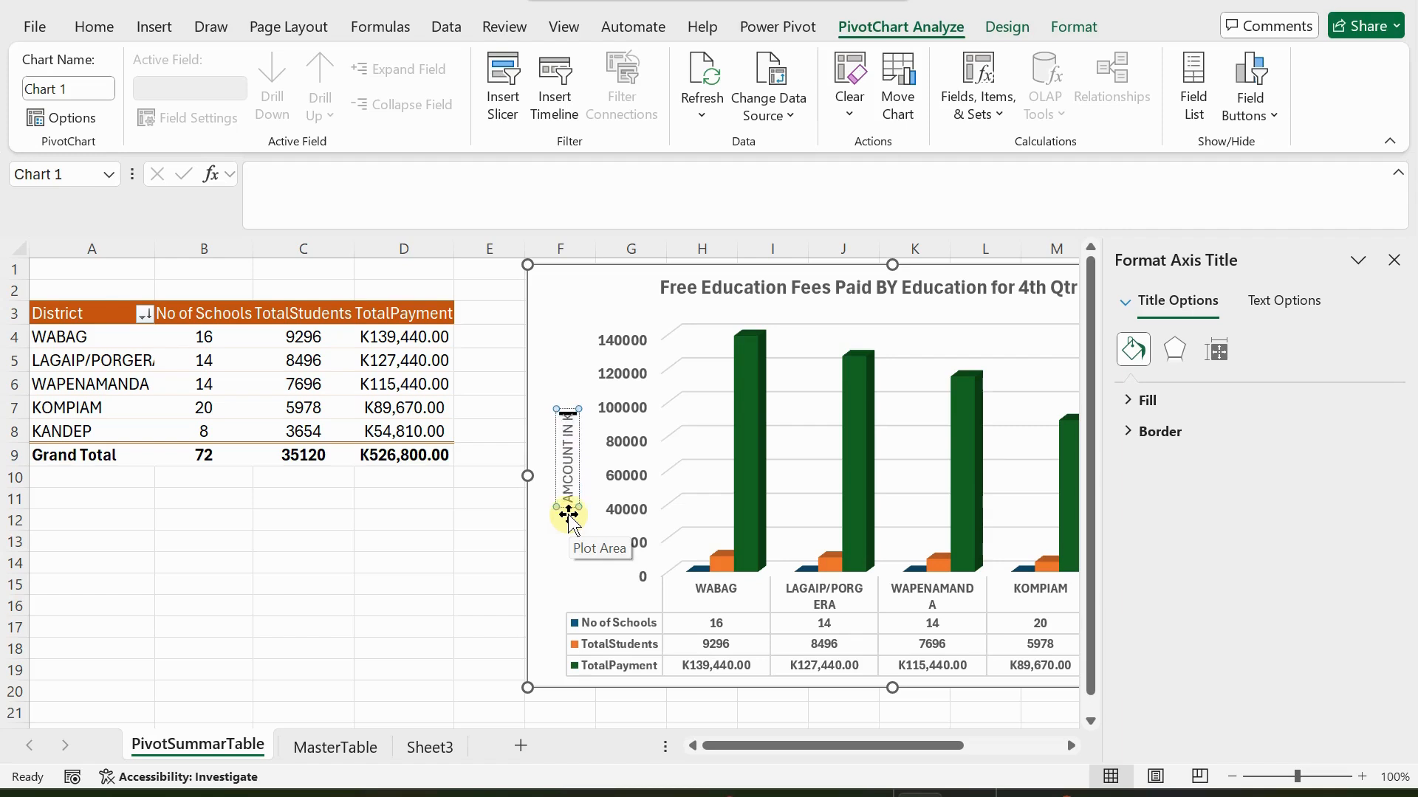
type("INA")
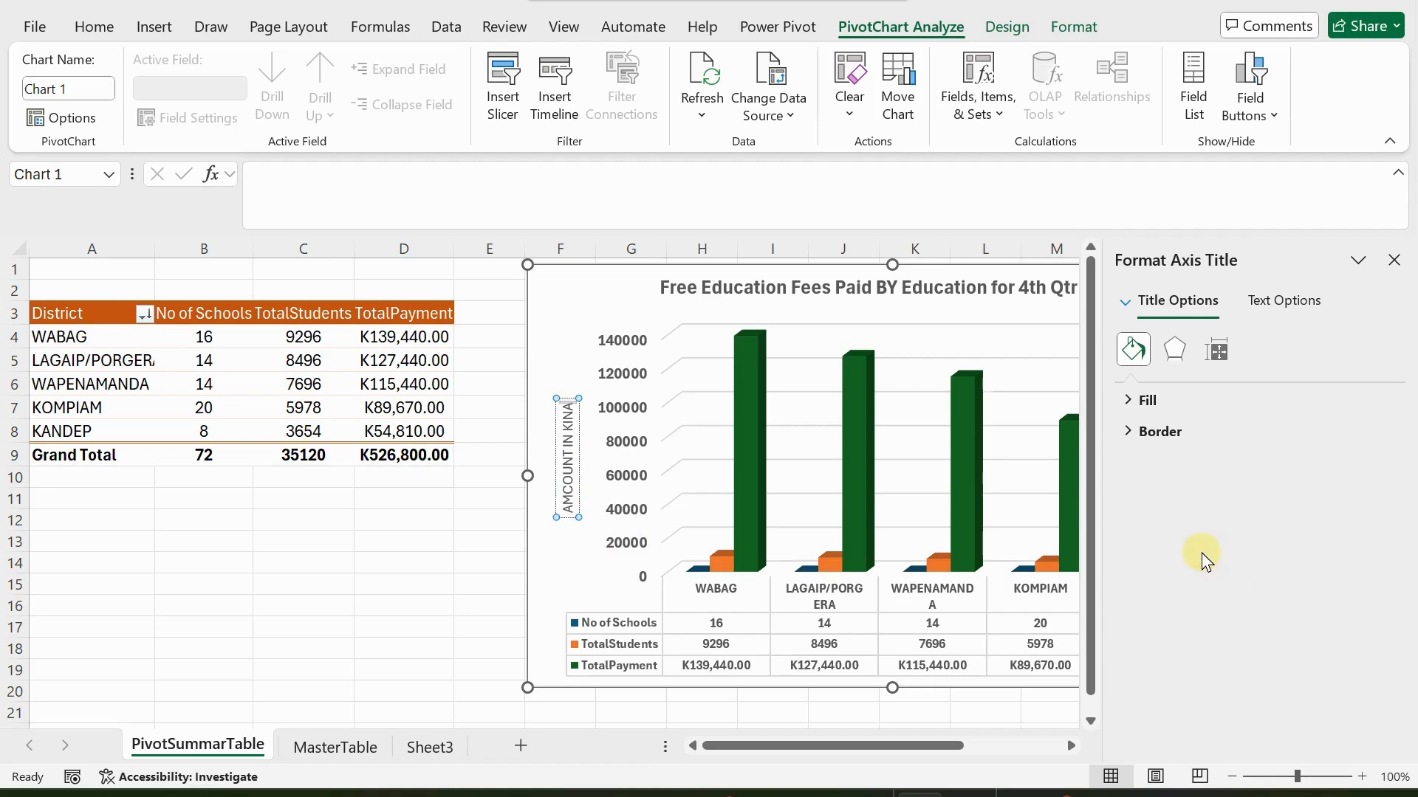
left_click(379, 561)
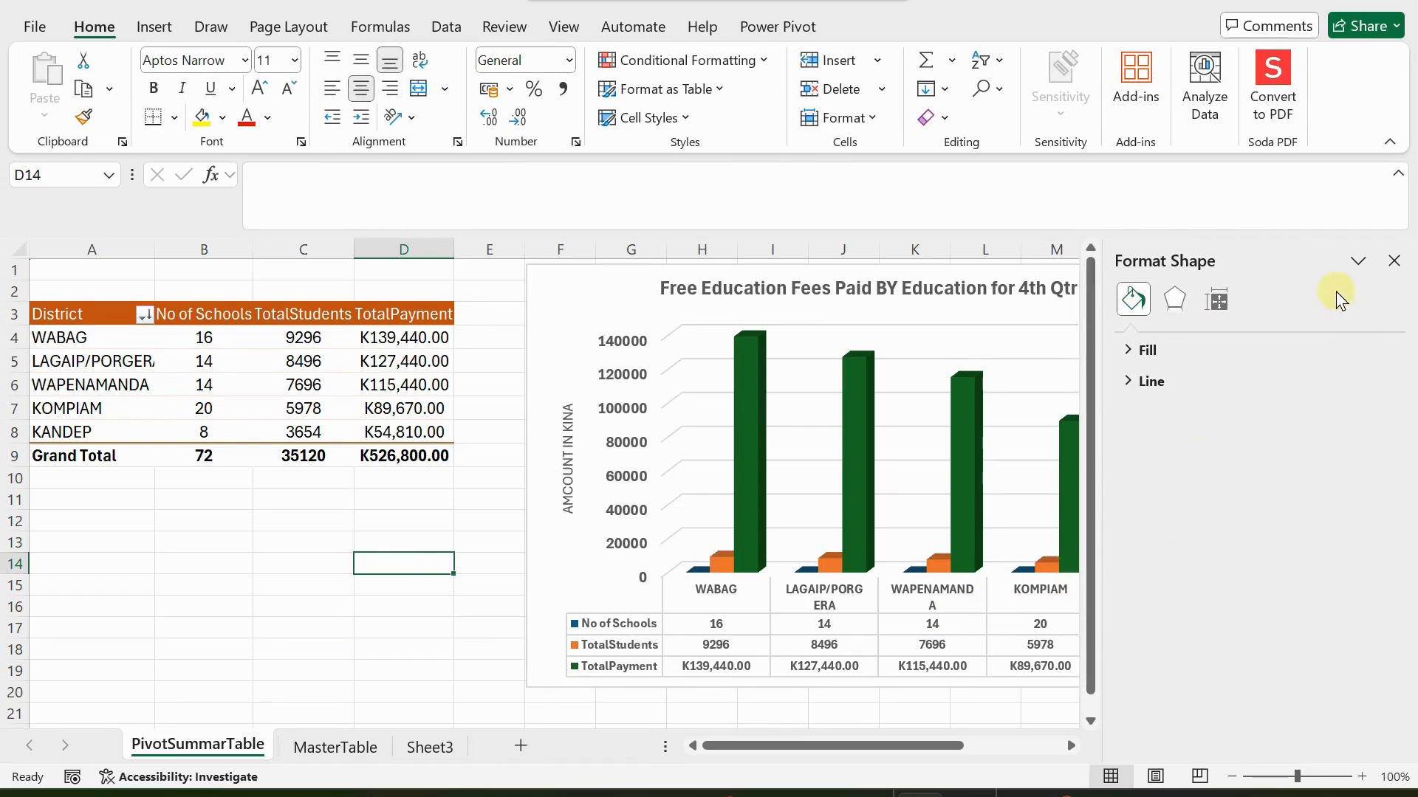
left_click(1394, 261)
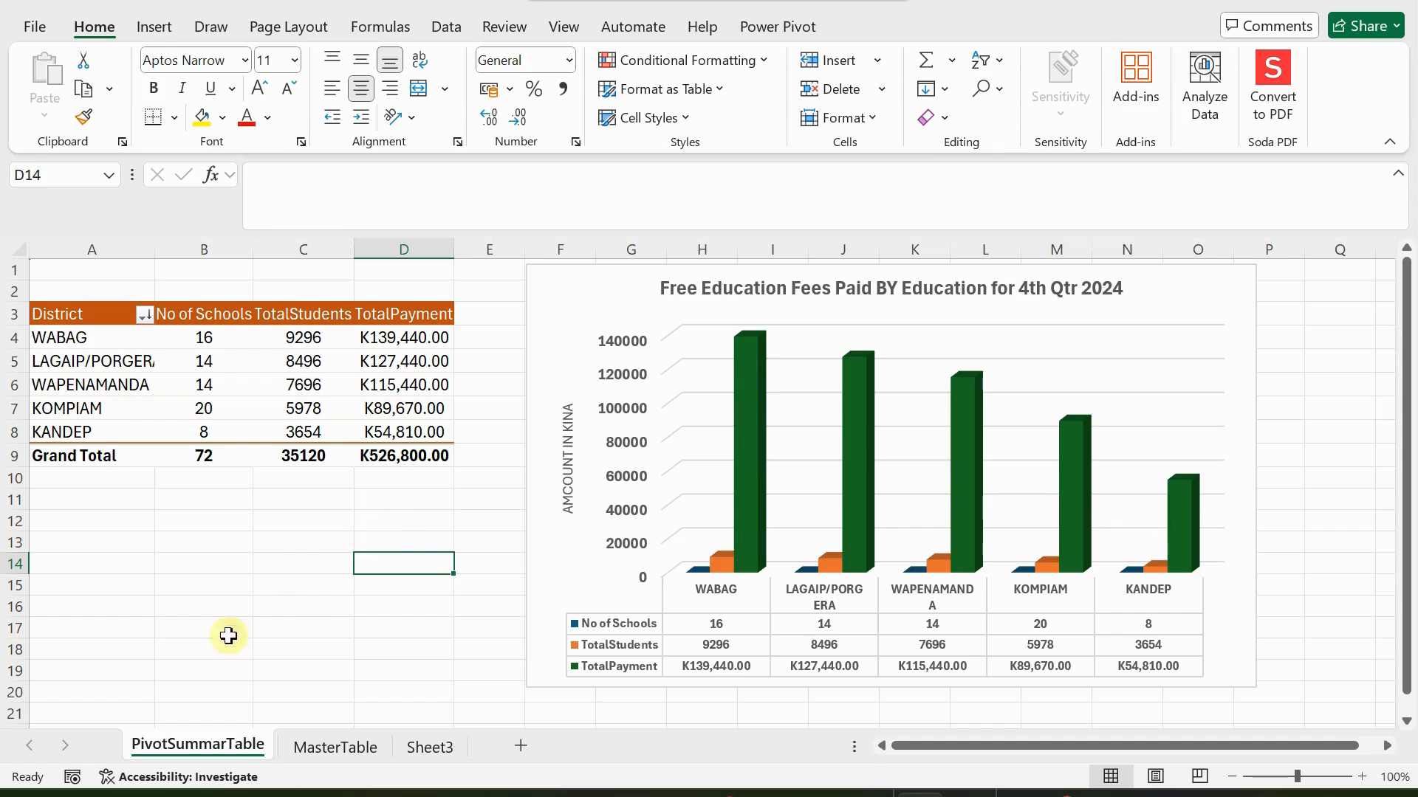
left_click(327, 754)
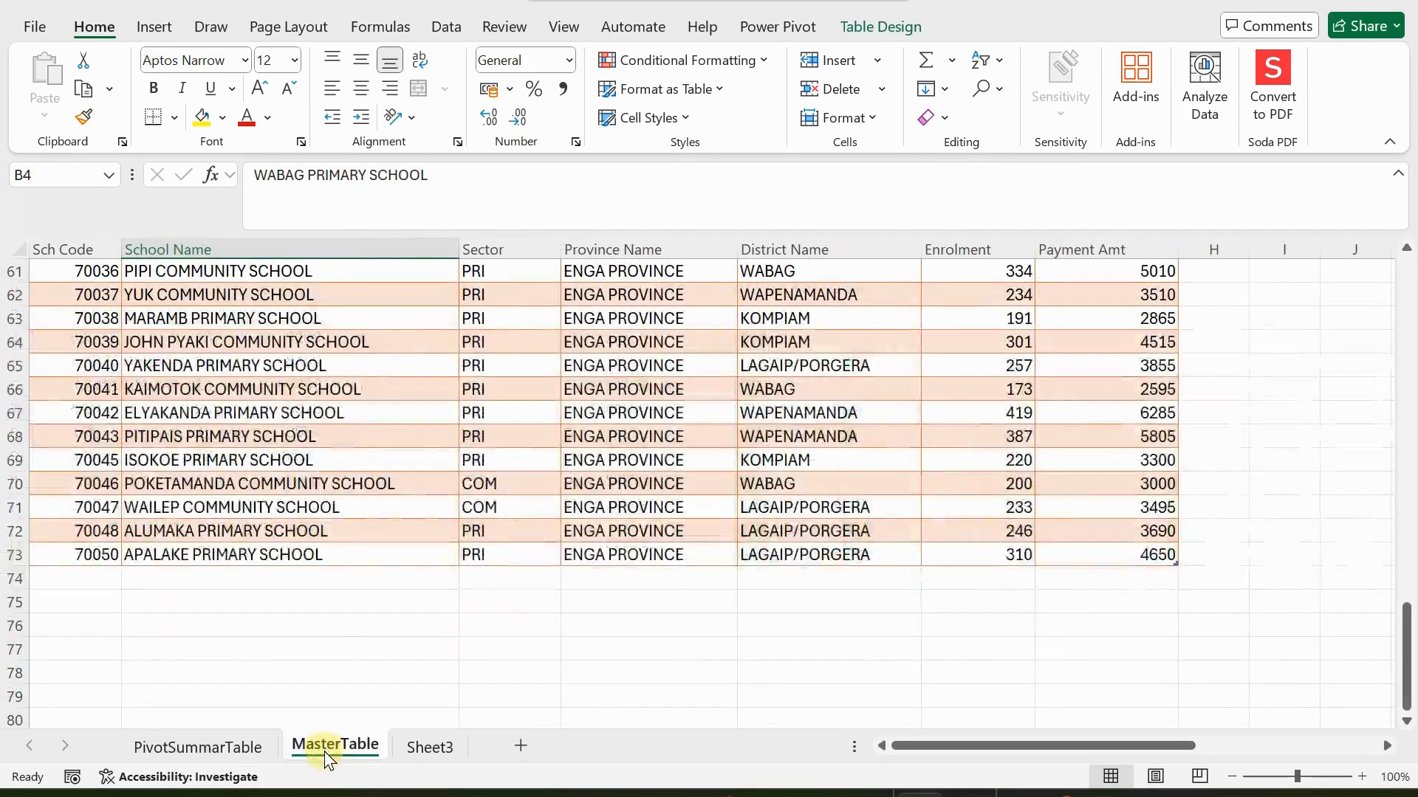
left_click(197, 748)
left_click(244, 541)
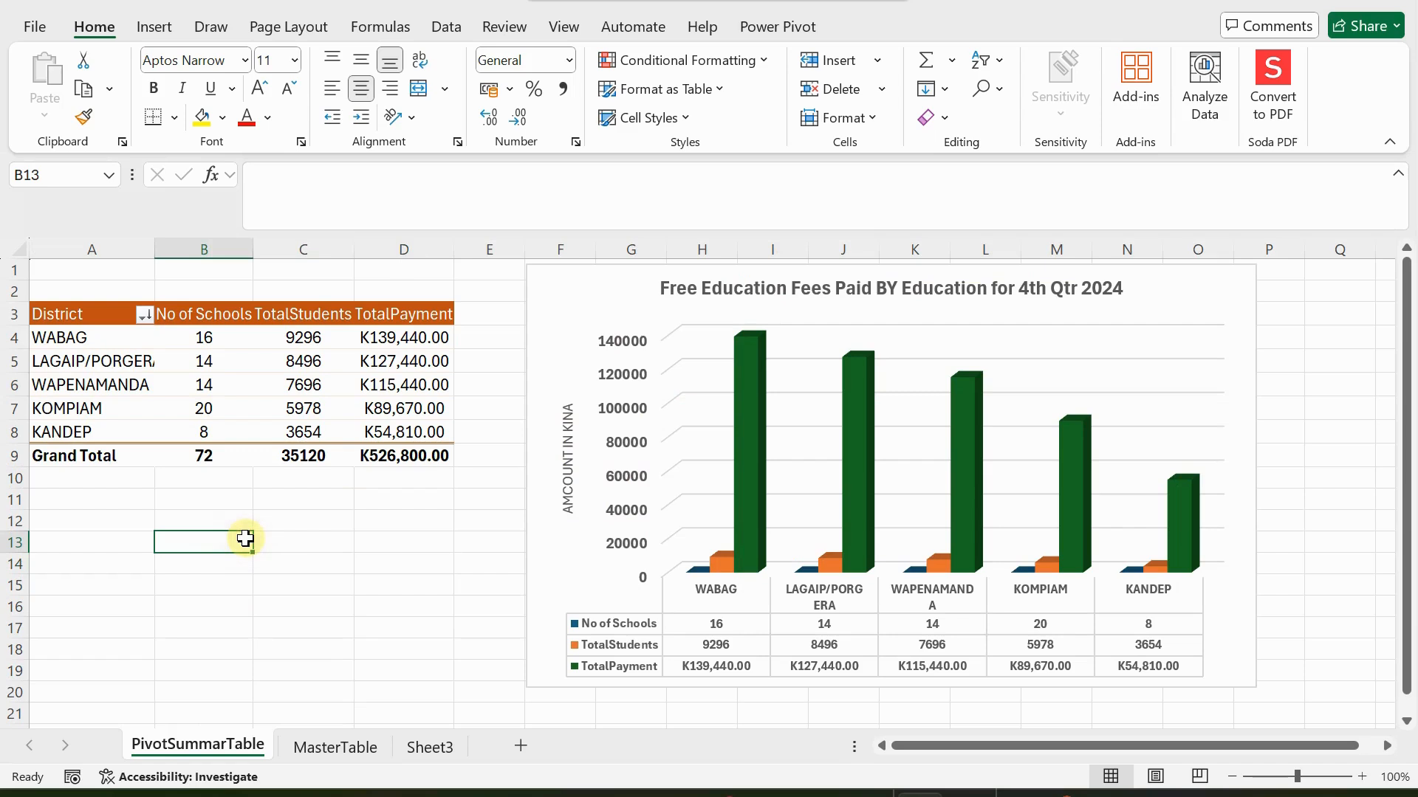
Hide the gridlines on the PivotSummarTable sheet and collapse the formula bar to a single line
left_click(564, 28)
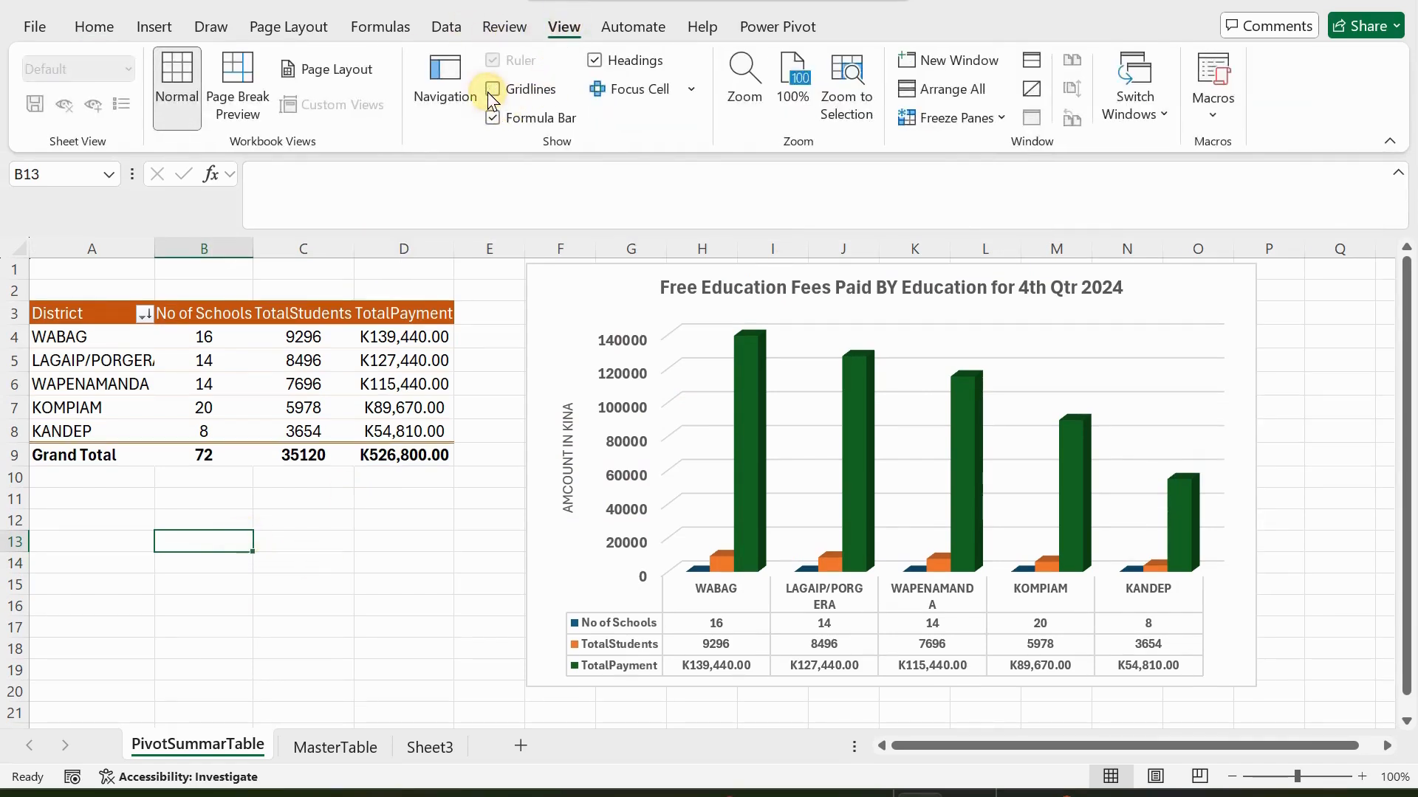
left_click(327, 559)
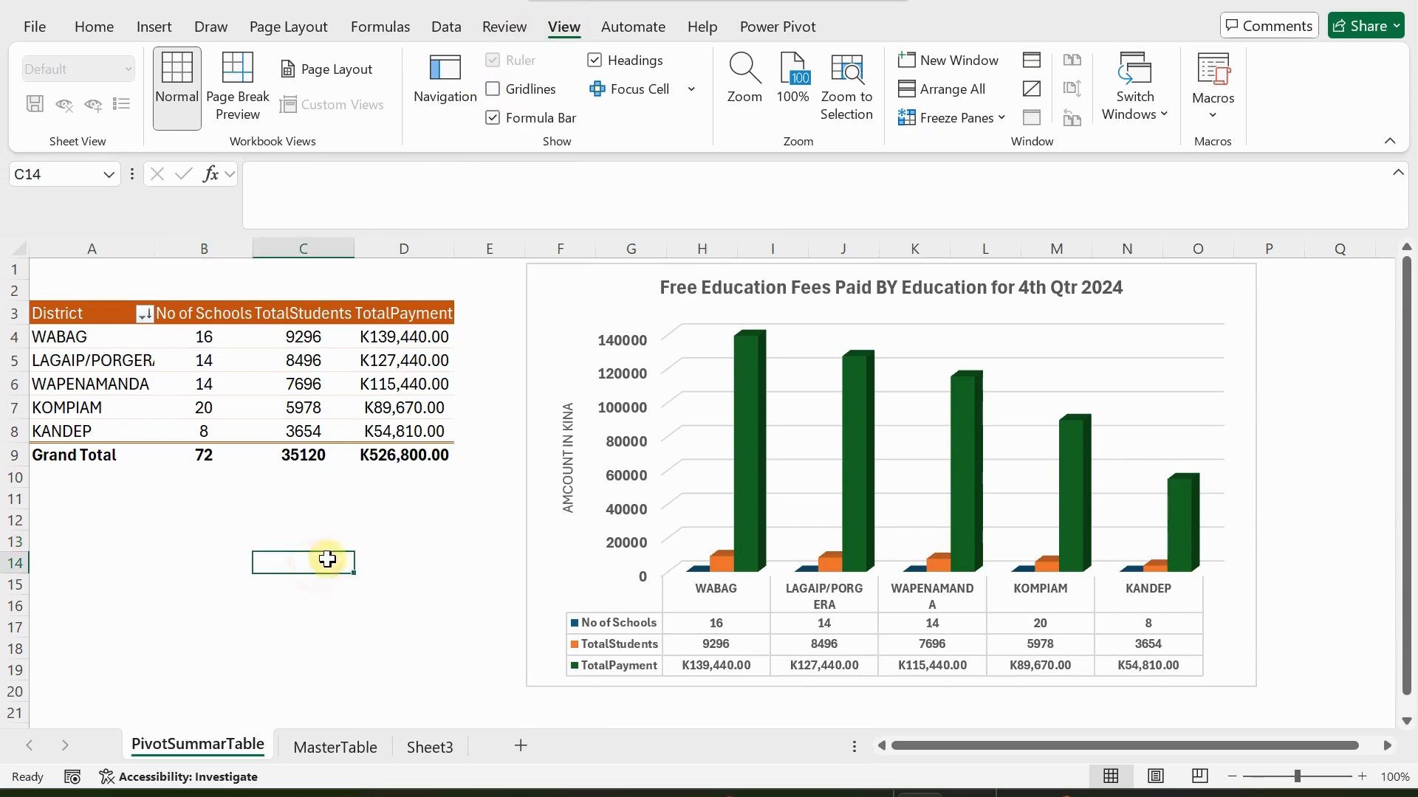
left_click(1397, 172)
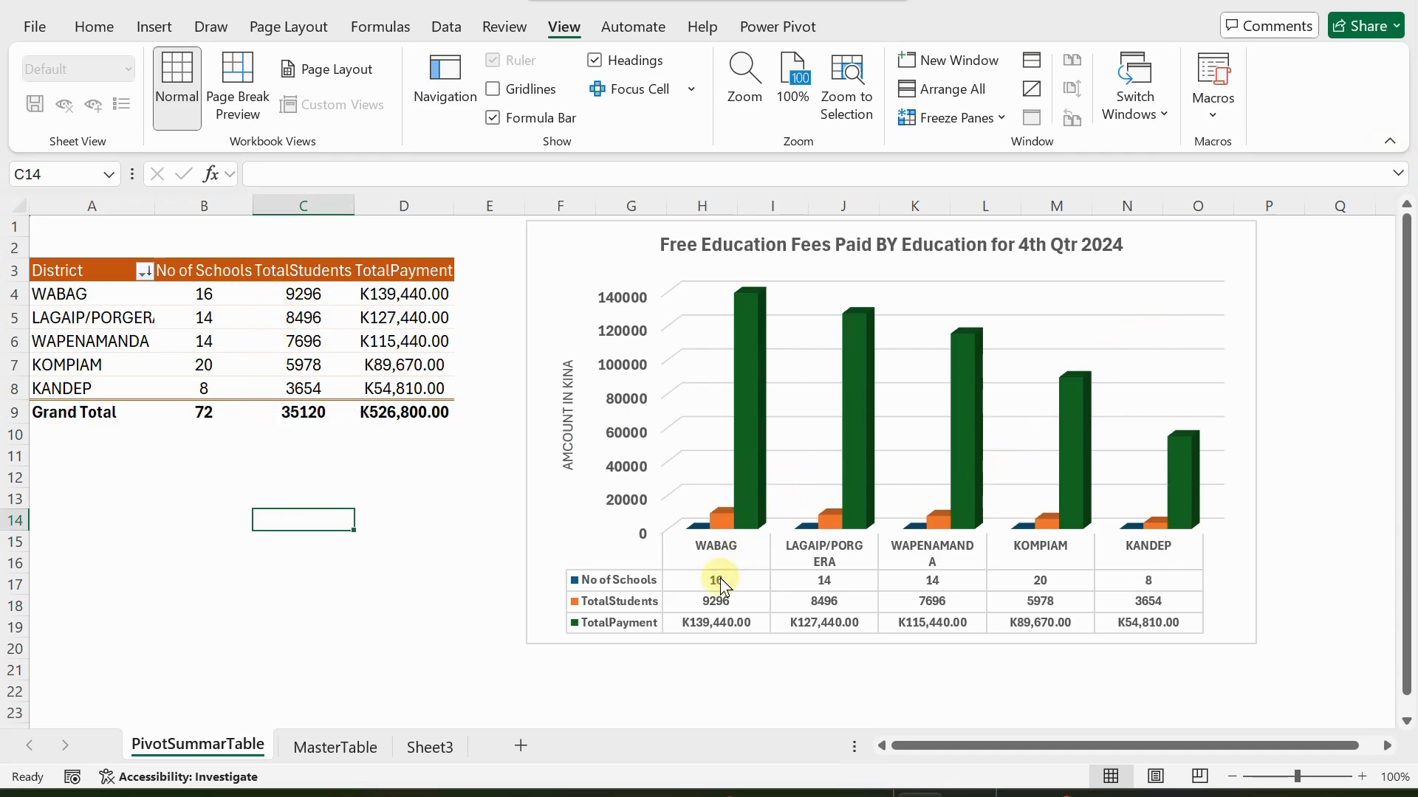
left_click(1176, 302)
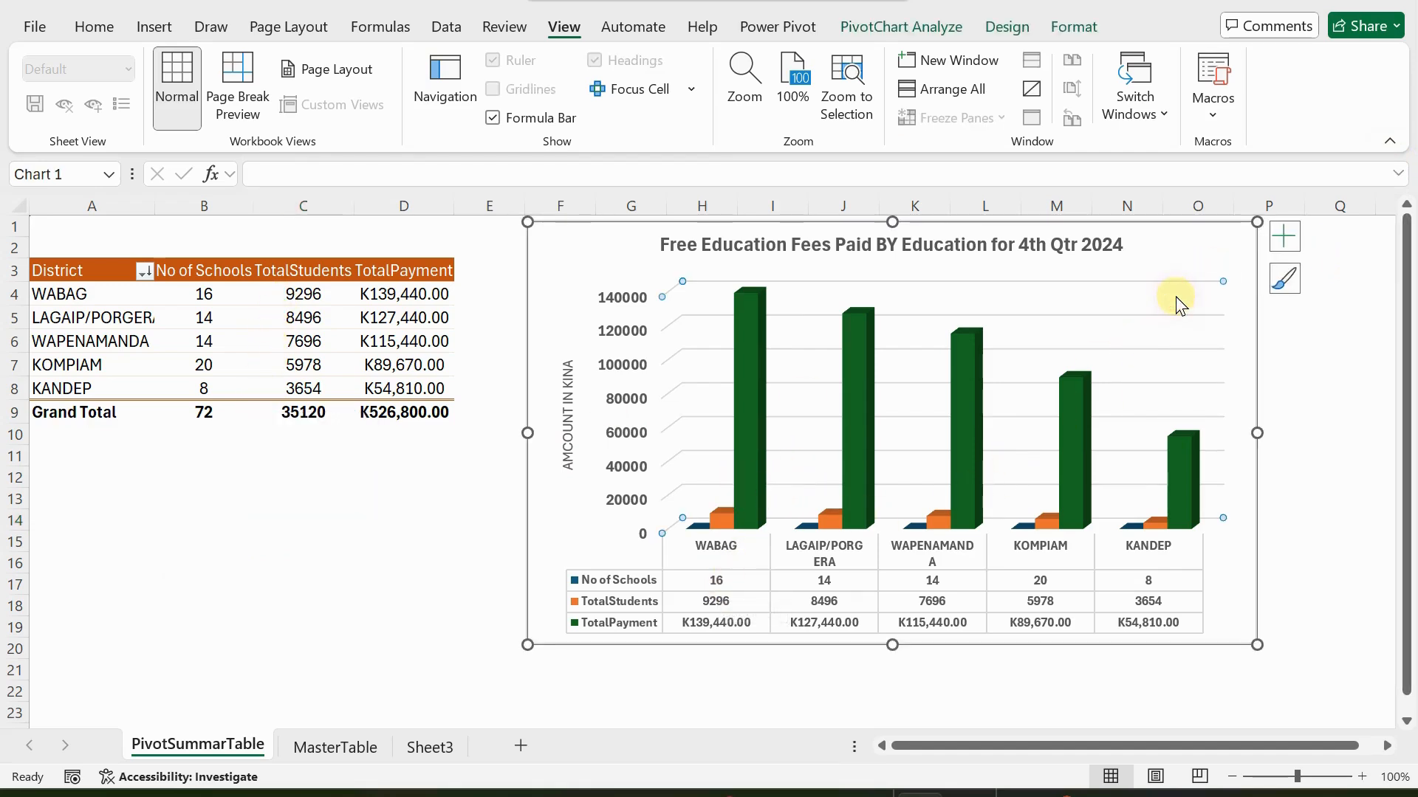
left_click(303, 487)
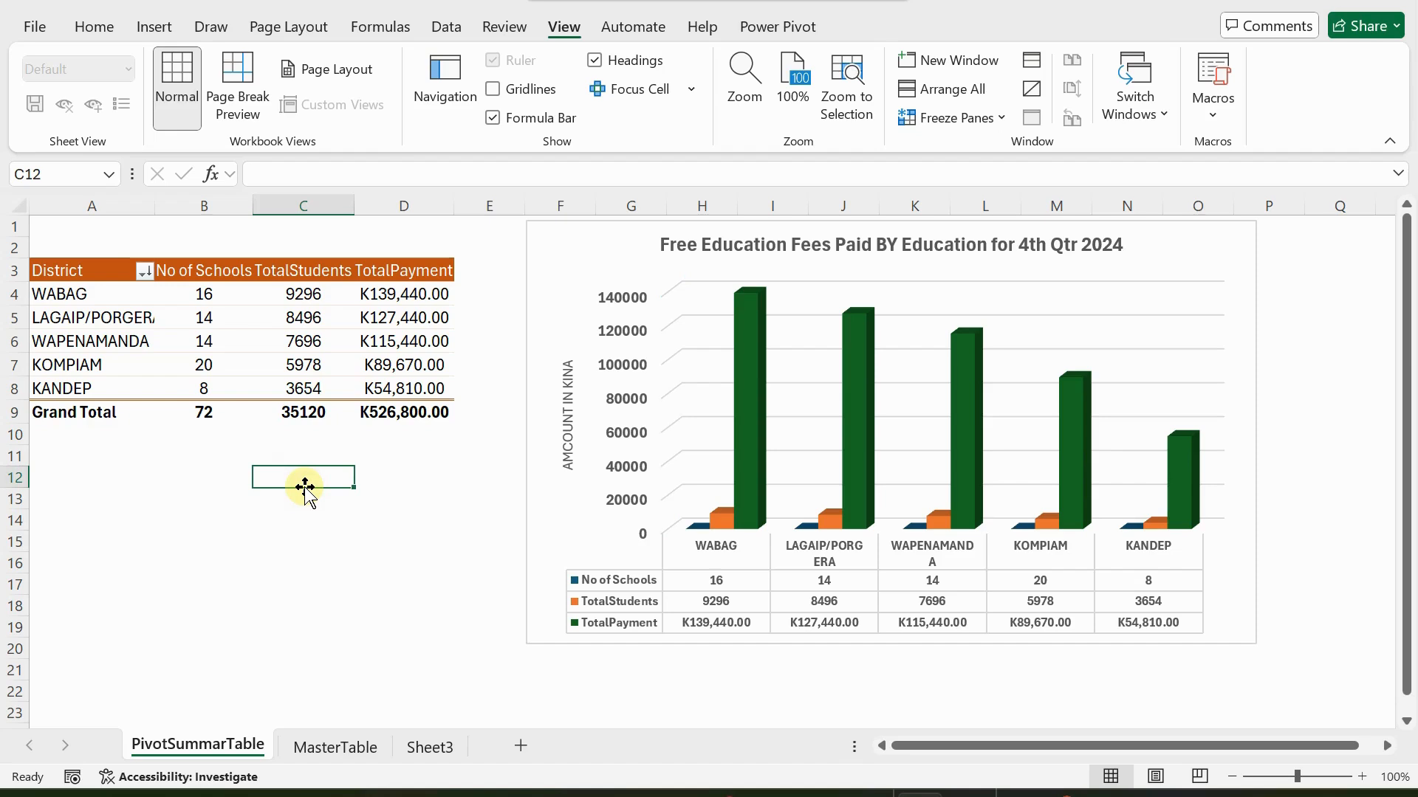